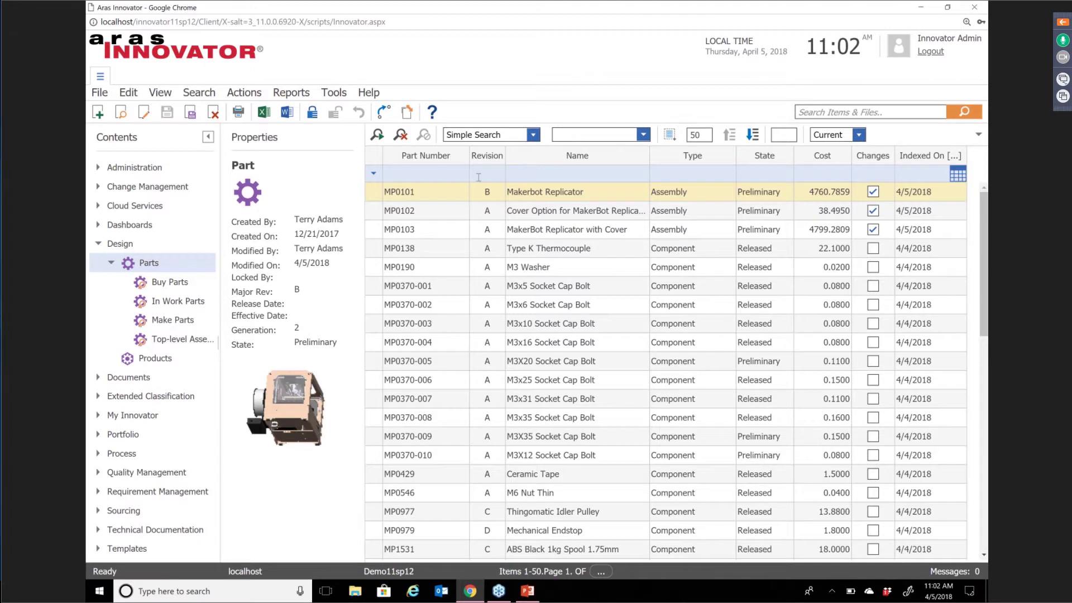
Open part MP0101 Makerbot Replicator to view its details and BOM, and close it again.
{"action": "double_click", "coordinate": [455, 197]}
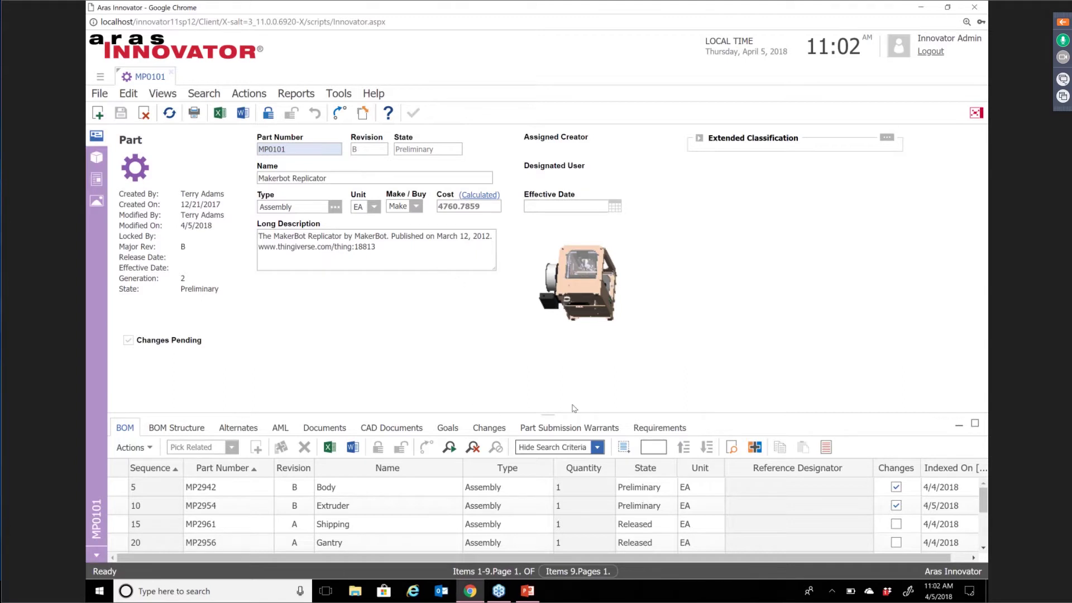
{"action": "left_click_drag", "start_coordinate": [547, 414], "coordinate": [547, 376]}
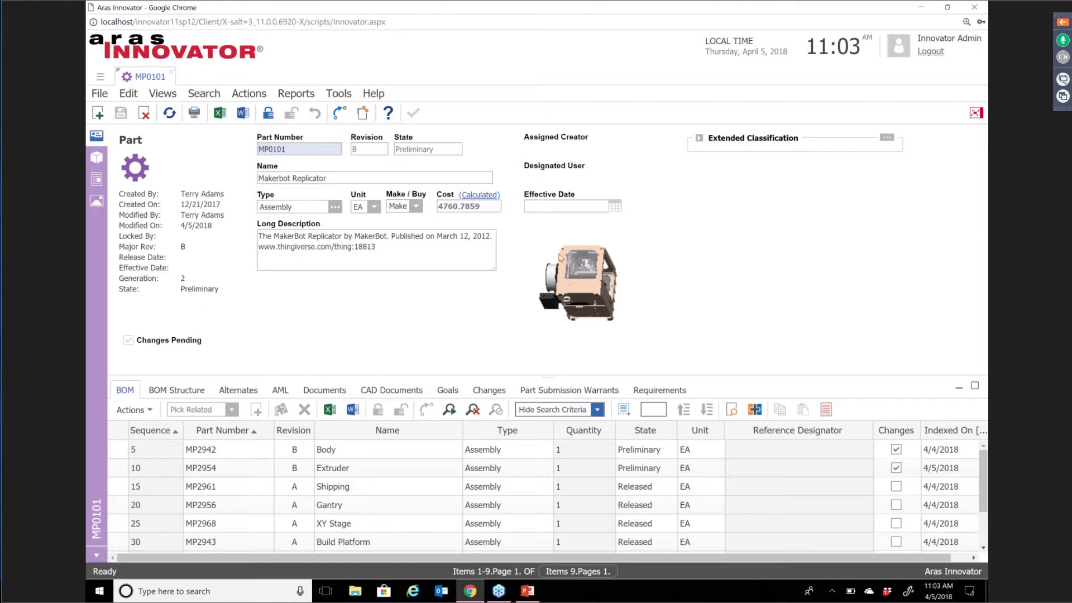
{"action": "left_click", "coordinate": [171, 72]}
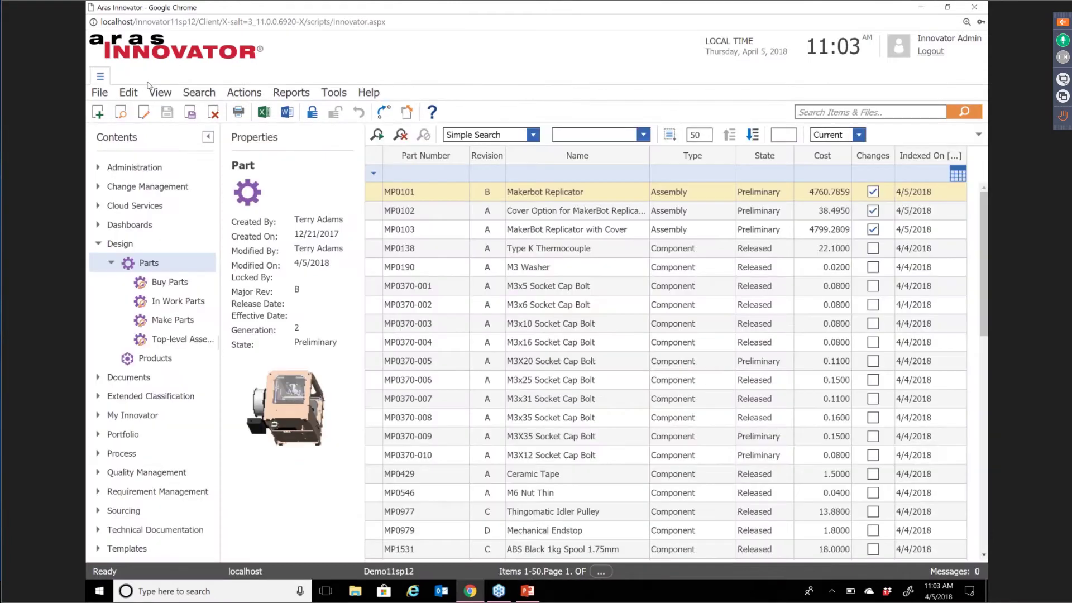
List the problem reports under Change Management and open PR-100001 to read its full form.
{"action": "left_click", "coordinate": [98, 188]}
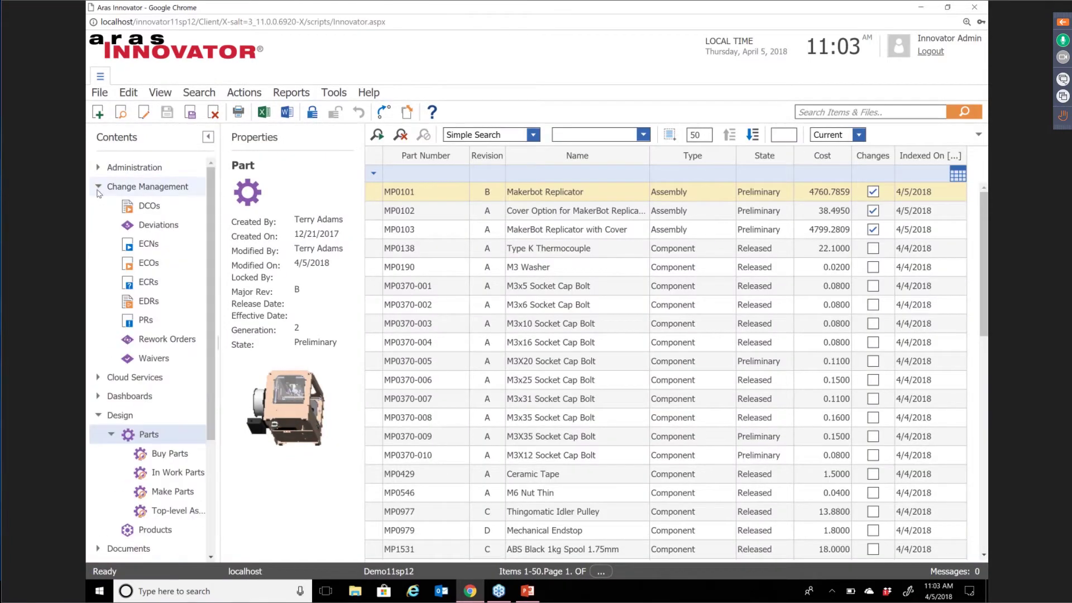
{"action": "left_click", "coordinate": [146, 320]}
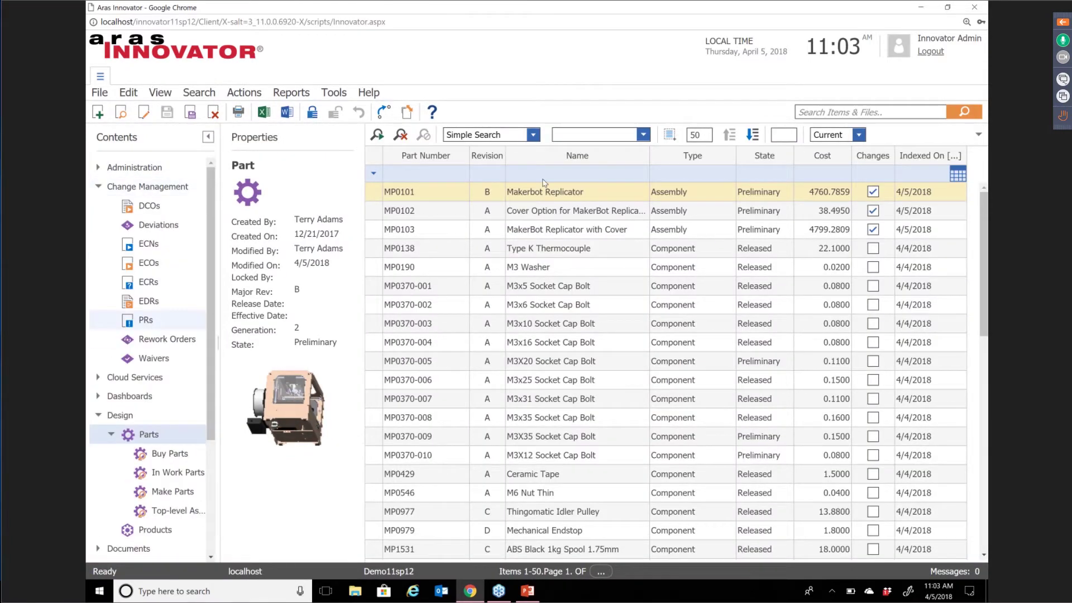
{"action": "left_click", "coordinate": [378, 137]}
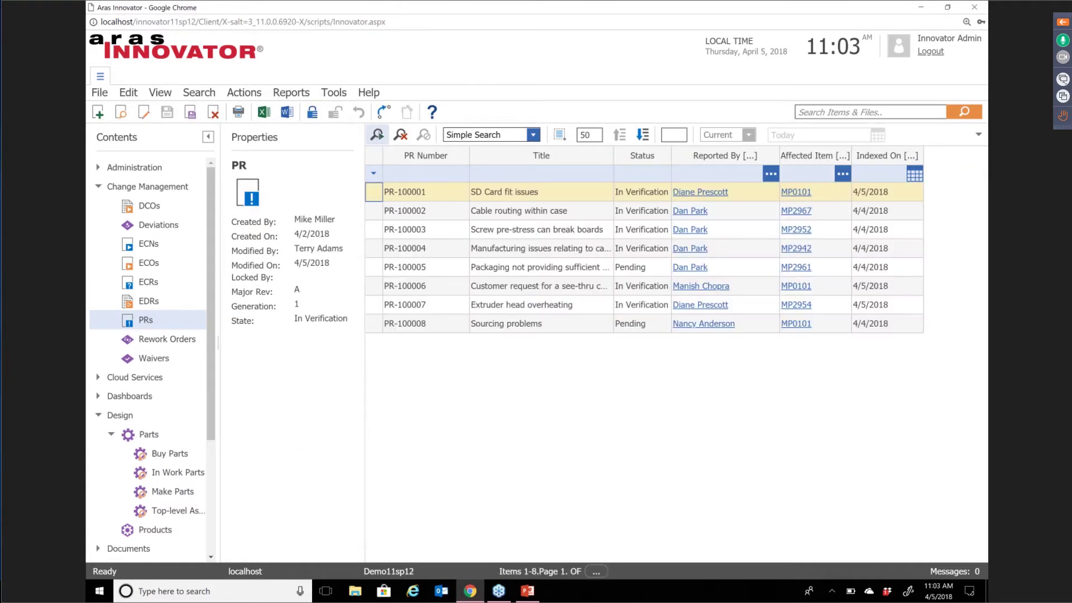
{"action": "double_click", "coordinate": [437, 199]}
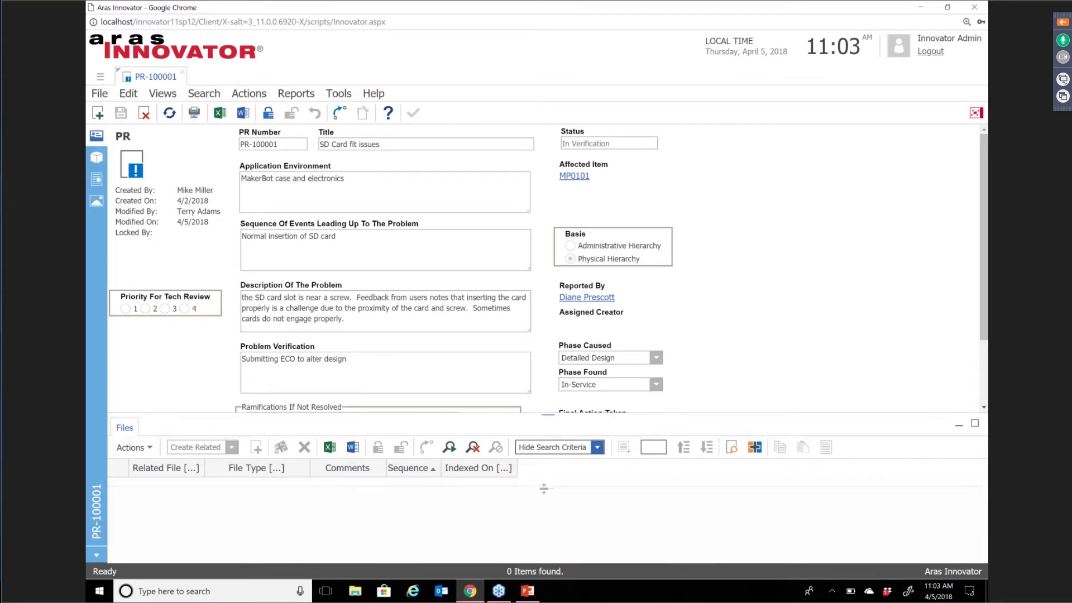
{"action": "left_click_drag", "start_coordinate": [548, 414], "coordinate": [543, 488]}
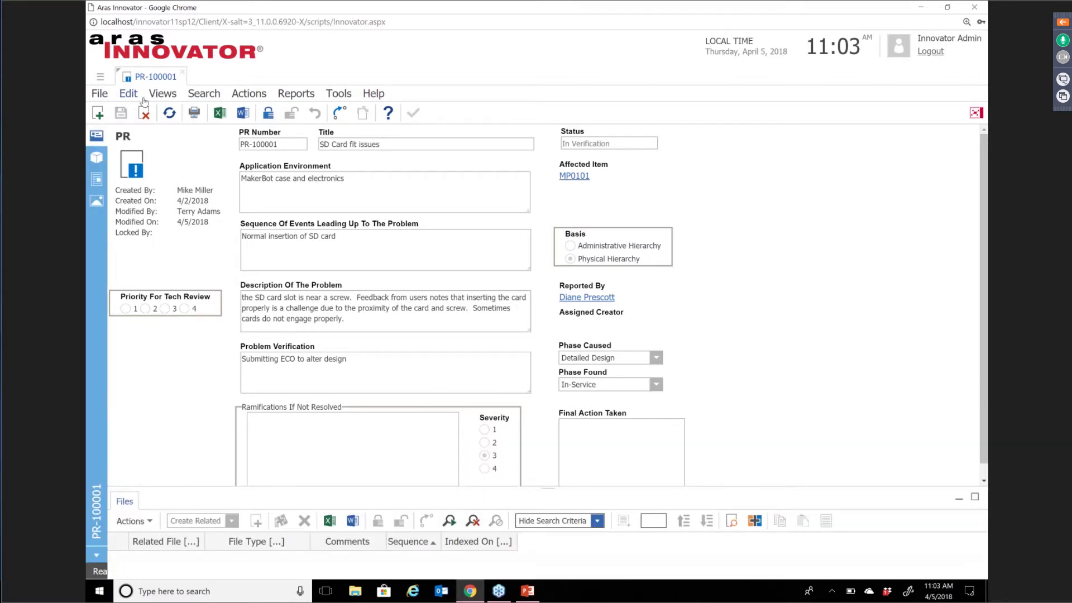
View the workflow process of PR-100001, and close both the workflow and the problem report.
{"action": "left_click", "coordinate": [162, 93]}
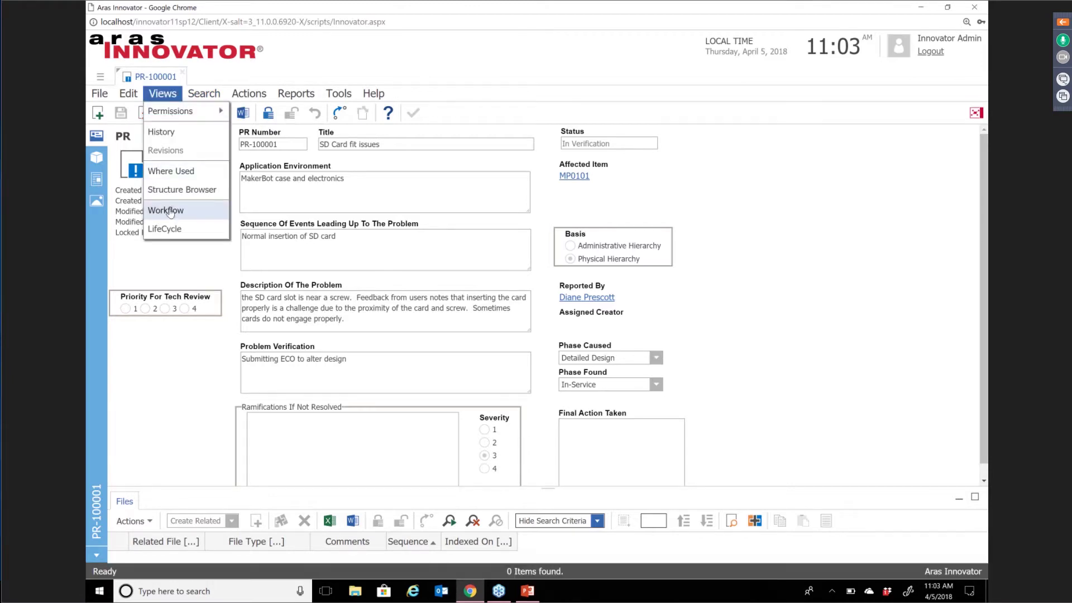
{"action": "left_click", "coordinate": [167, 210]}
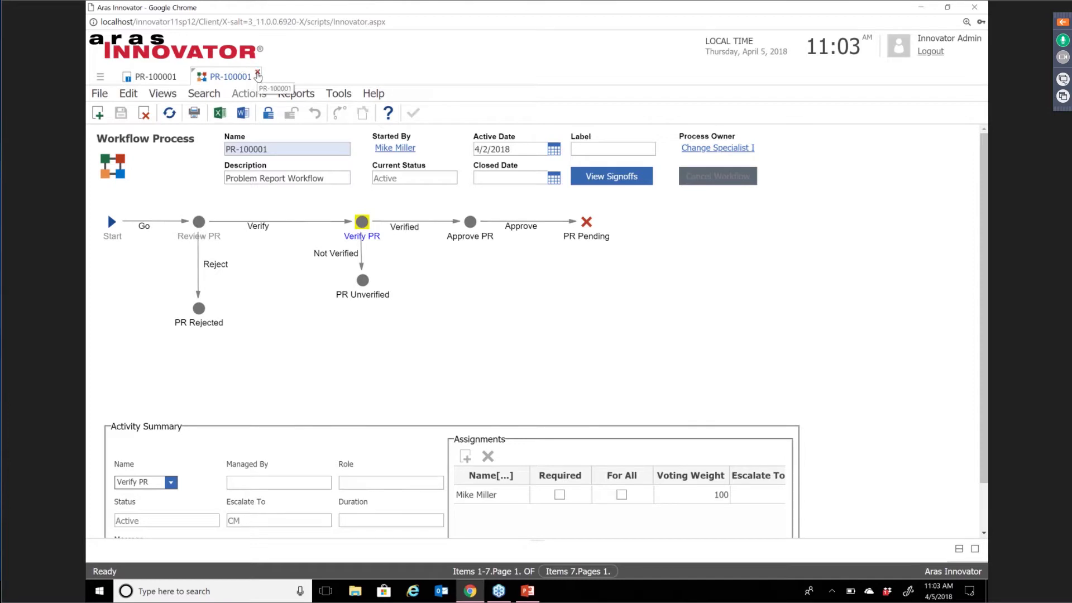
{"action": "left_click", "coordinate": [257, 73]}
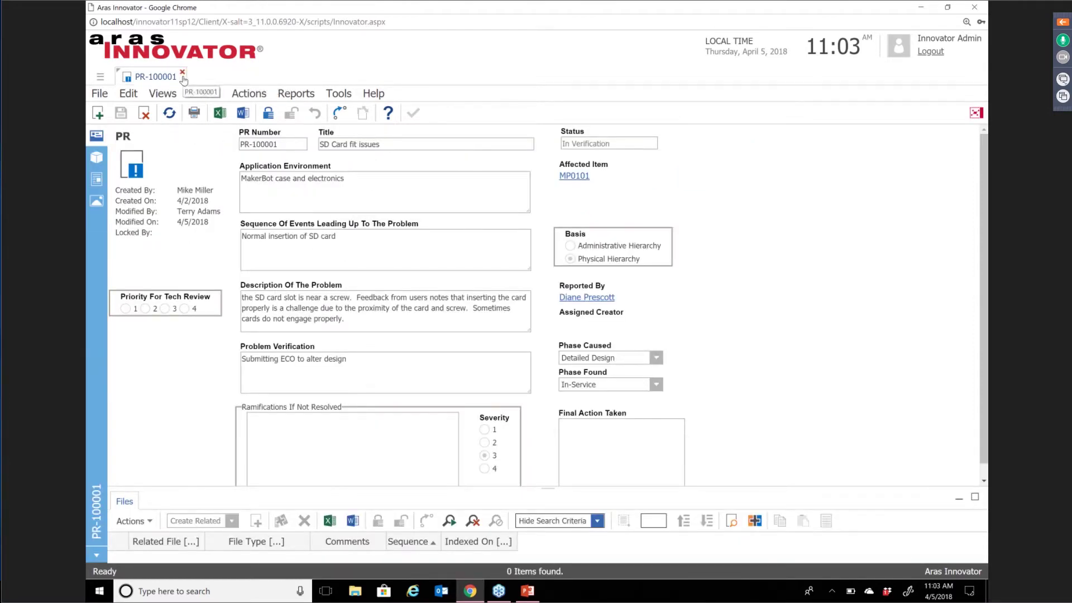
{"action": "left_click", "coordinate": [182, 73]}
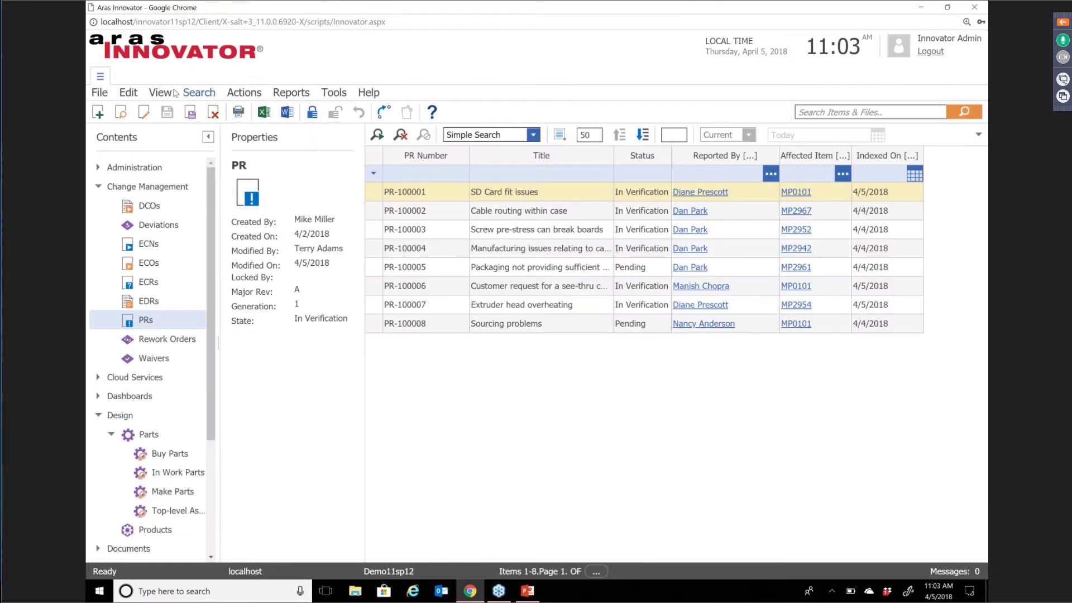
Search the administration ItemTypes by name for part* and open the Part item type.
{"action": "left_click", "coordinate": [98, 167]}
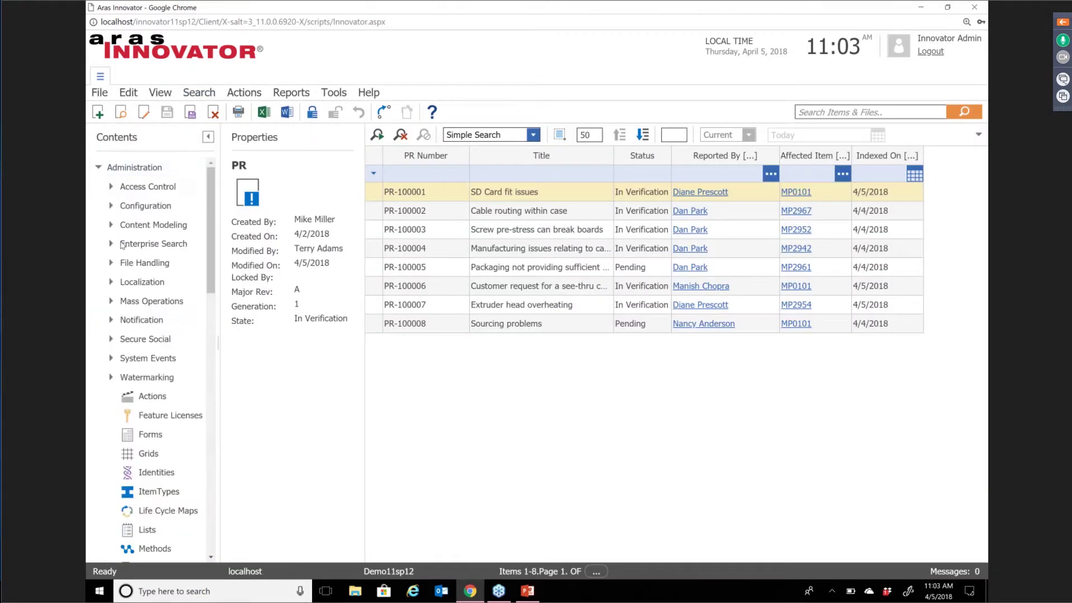
{"action": "left_click", "coordinate": [156, 492]}
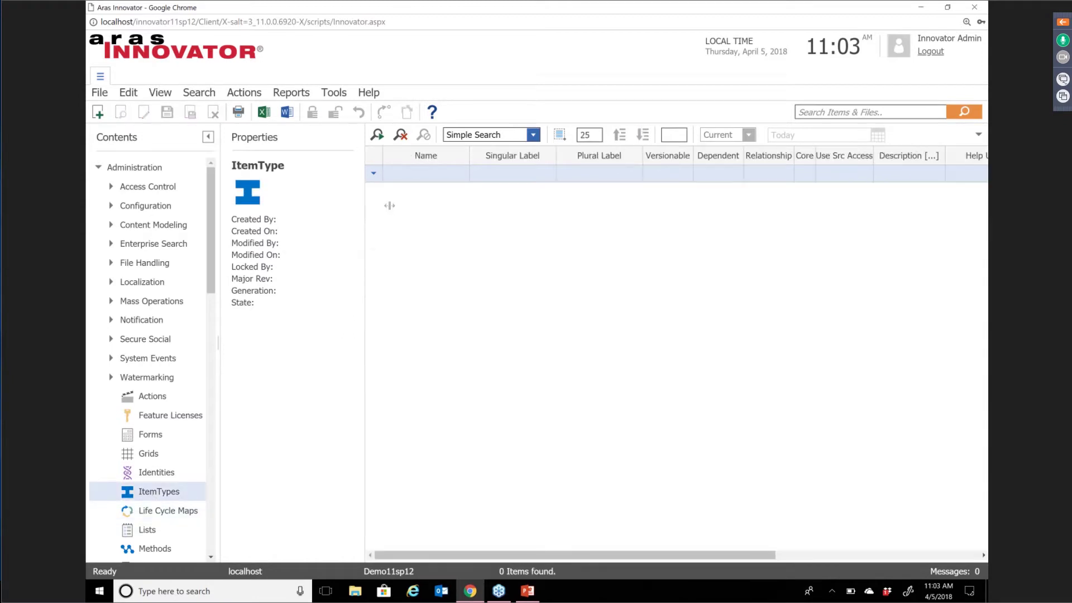
{"action": "left_click", "coordinate": [410, 174]}
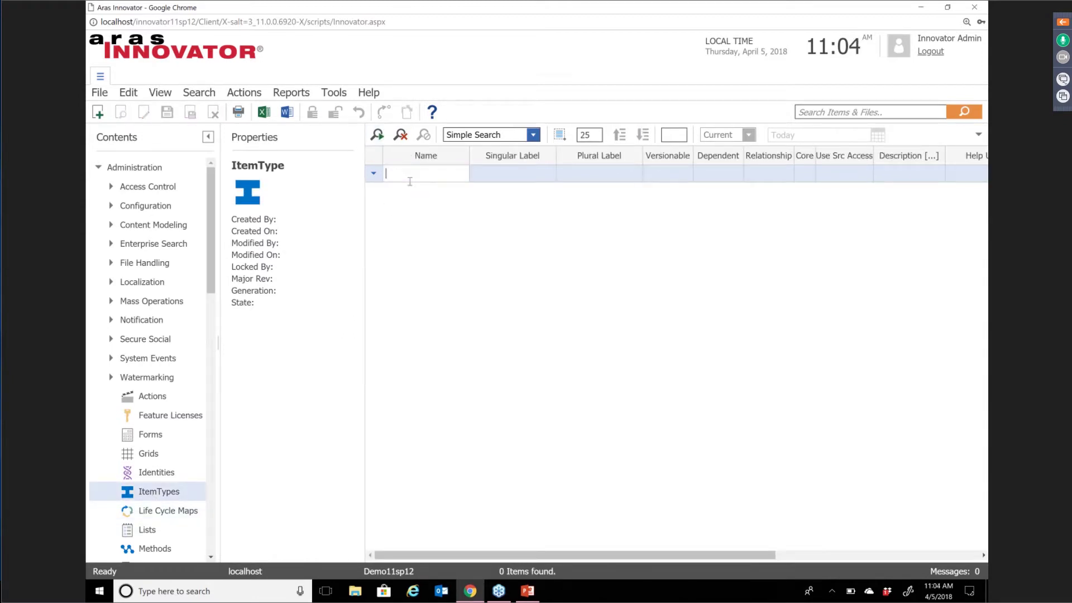
{"action": "type", "text": "part*"}
{"action": "key", "text": "Return"}
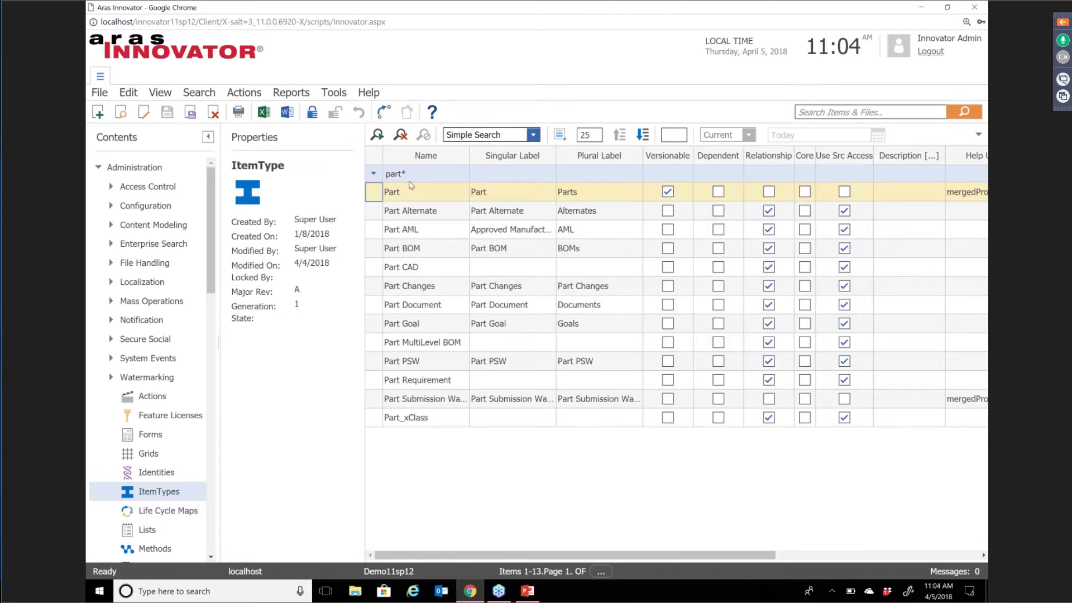
{"action": "double_click", "coordinate": [419, 196]}
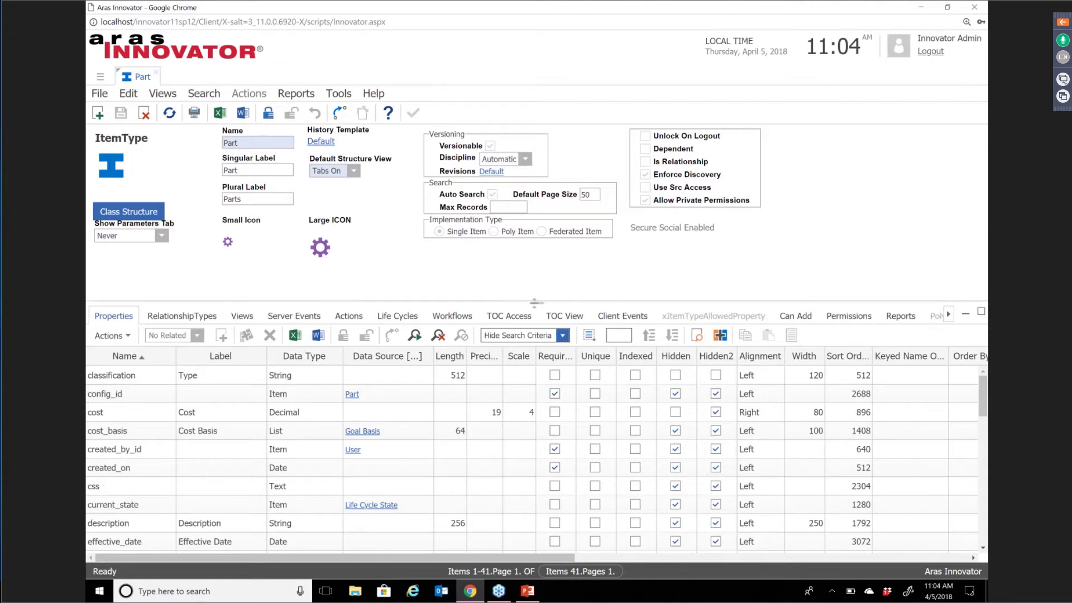
Lock the Part item type for editing and add a new property named color_prop with the label Color Prop.
{"action": "left_click_drag", "start_coordinate": [534, 303], "coordinate": [536, 283]}
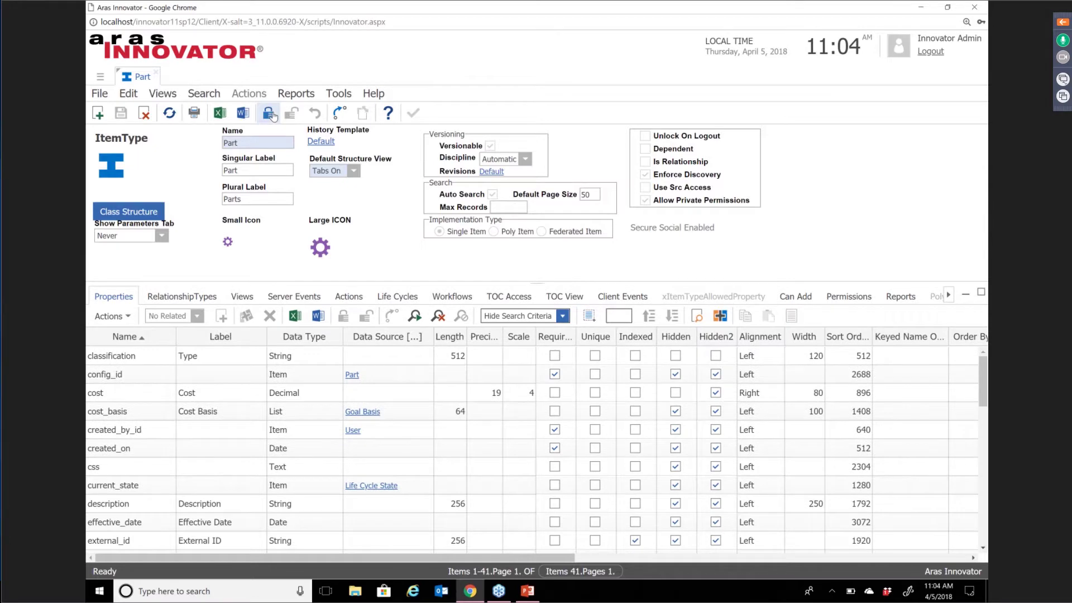
{"action": "left_click", "coordinate": [269, 114]}
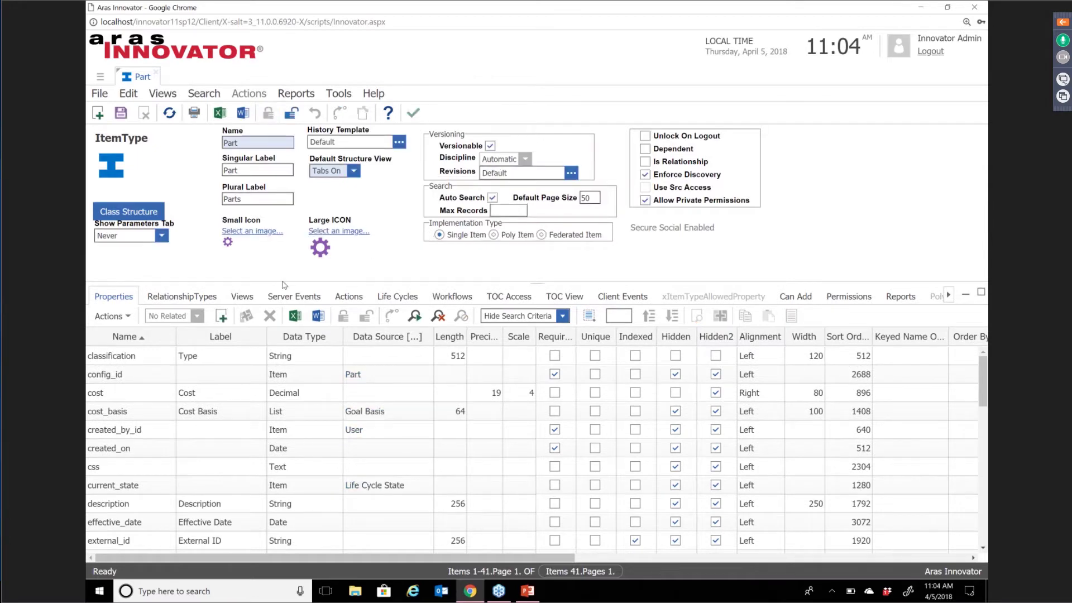
{"action": "left_click", "coordinate": [223, 322]}
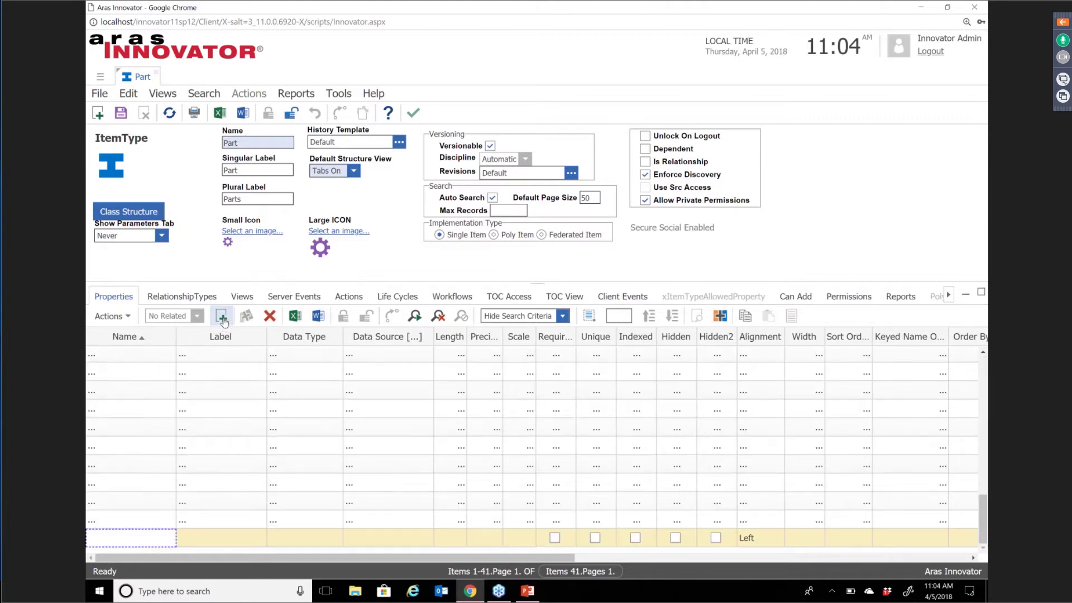
{"action": "type", "text": "Color"}
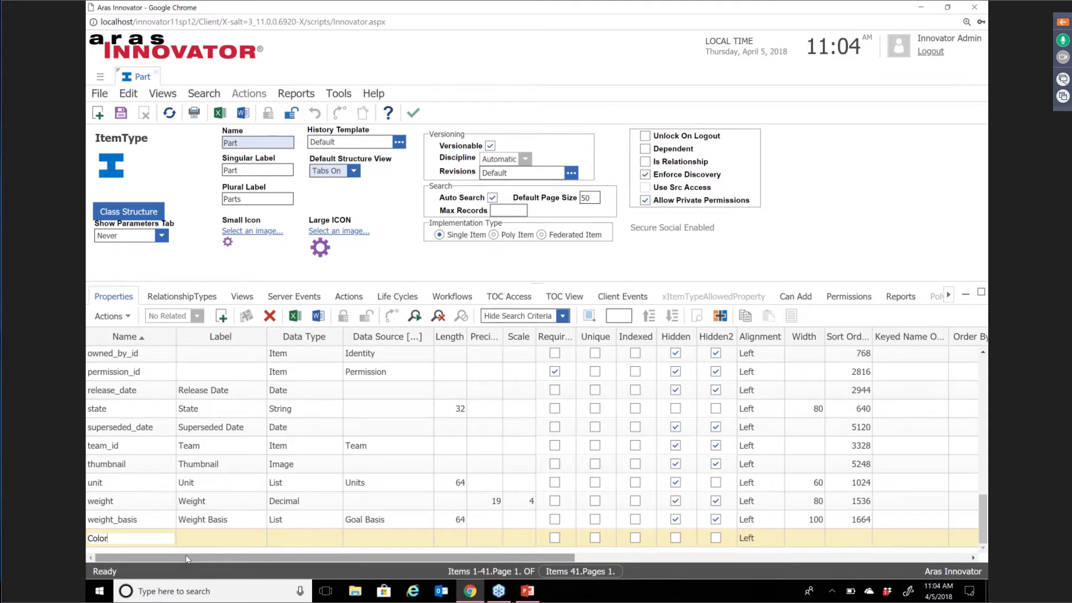
{"action": "type", "text": " Prop"}
{"action": "left_click", "coordinate": [228, 537]}
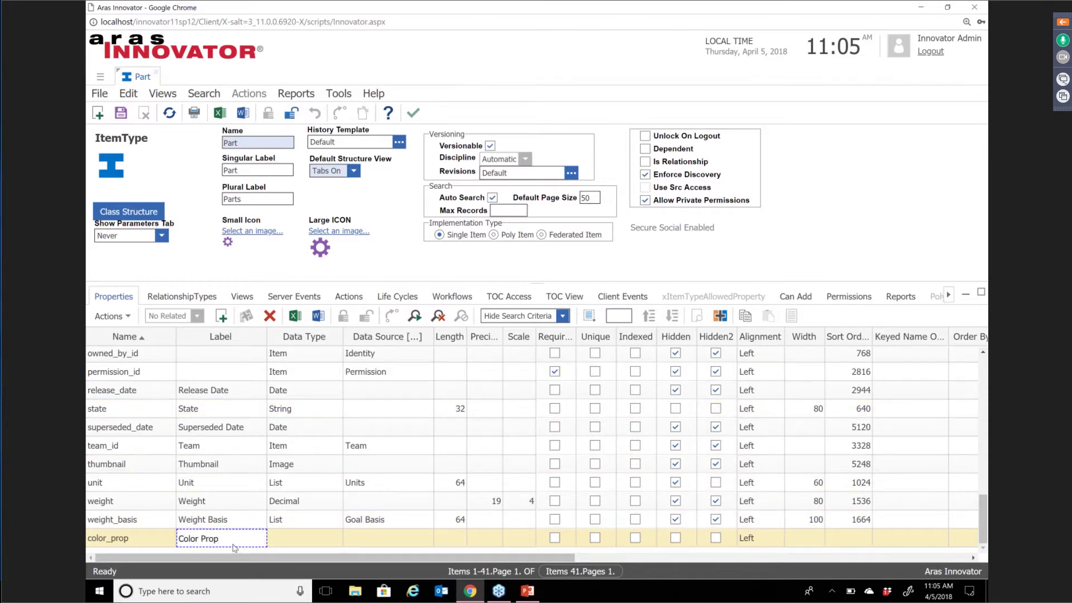
Set the data type of color_prop to Color and save the Part item type.
{"action": "left_click", "coordinate": [310, 539]}
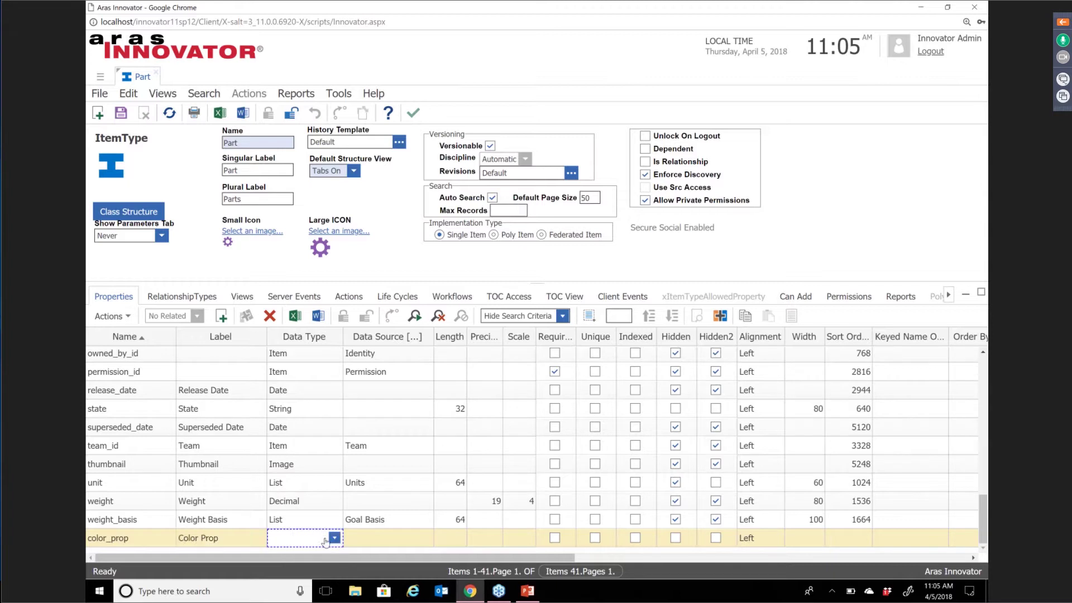
{"action": "left_click", "coordinate": [333, 538]}
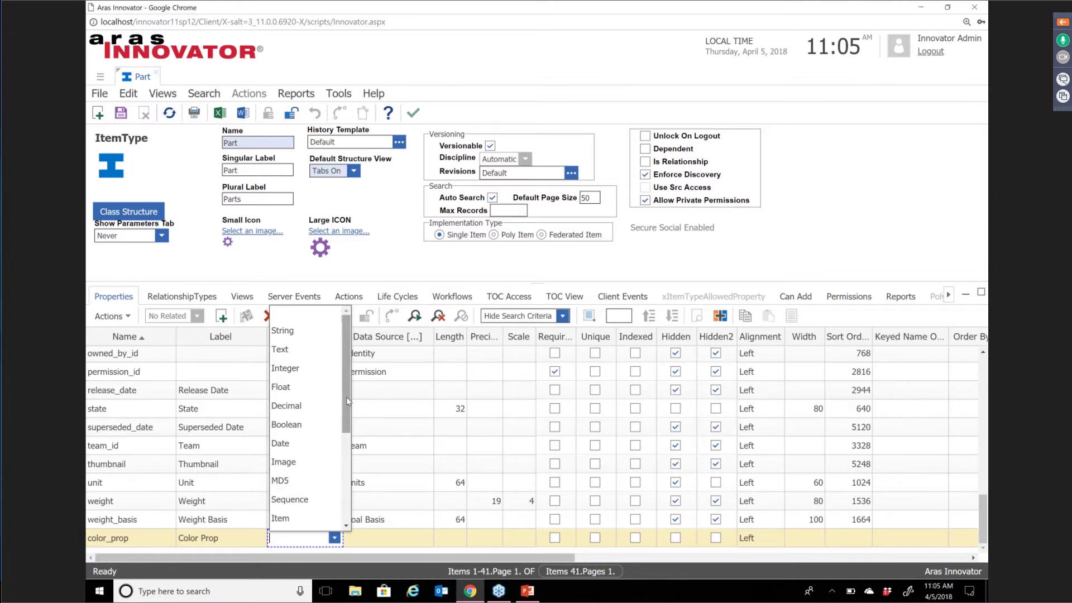
{"action": "left_click_drag", "start_coordinate": [347, 401], "coordinate": [347, 449]}
{"action": "left_click", "coordinate": [285, 486]}
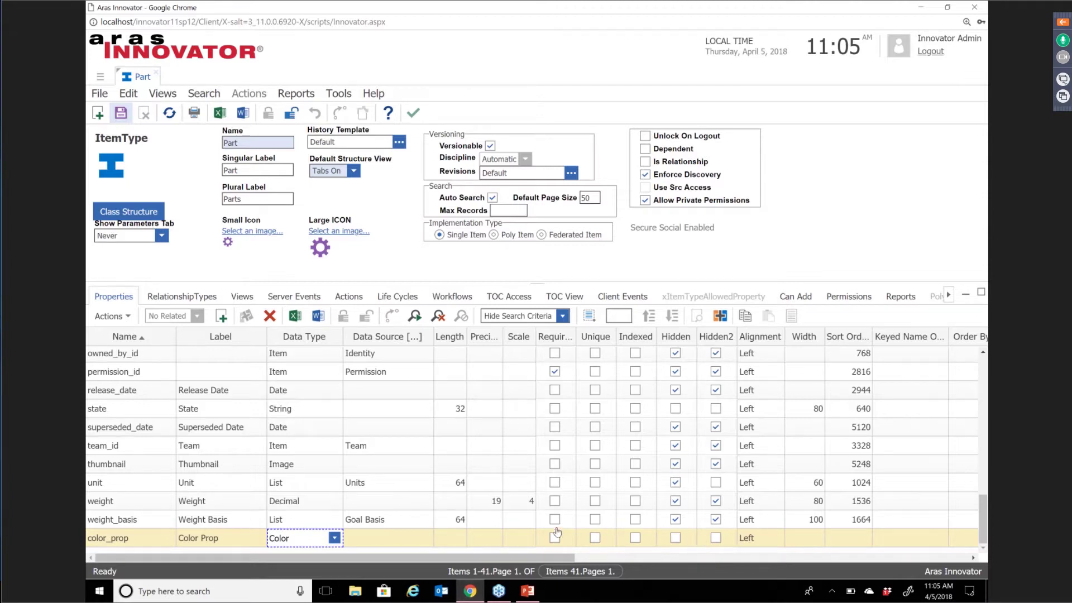
{"action": "key", "text": "ctrl+s"}
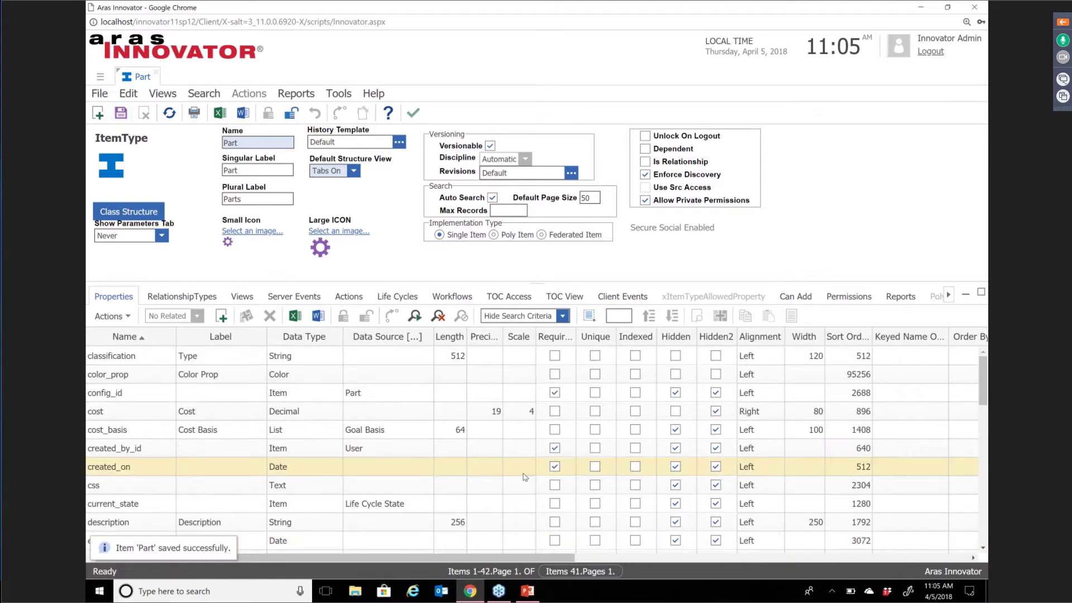
Open the default Part form from the item type's views and lock it for editing.
{"action": "left_click", "coordinate": [239, 297]}
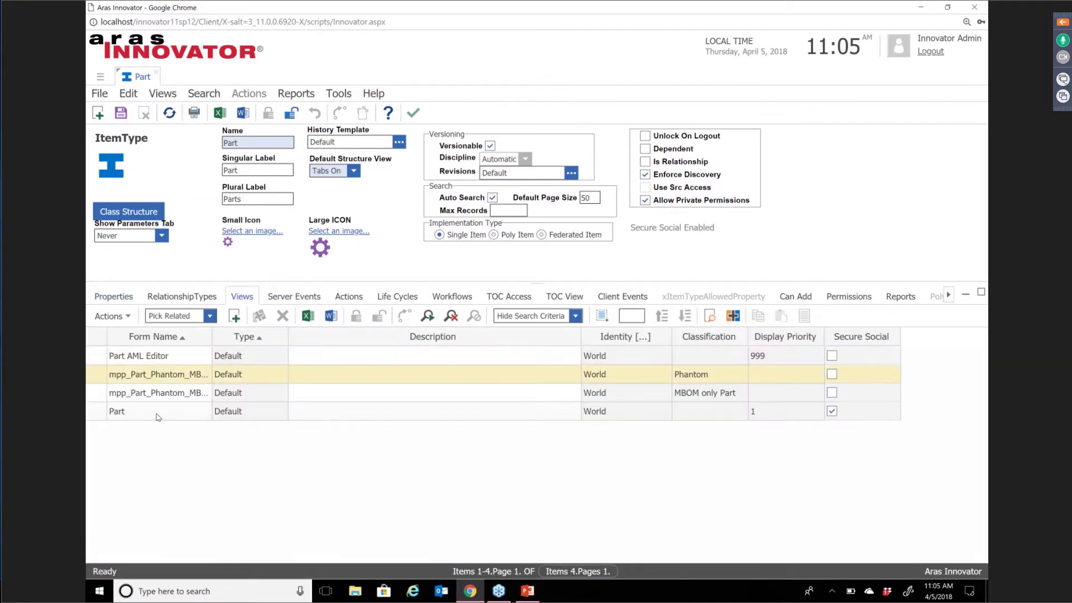
{"action": "left_click", "coordinate": [158, 413]}
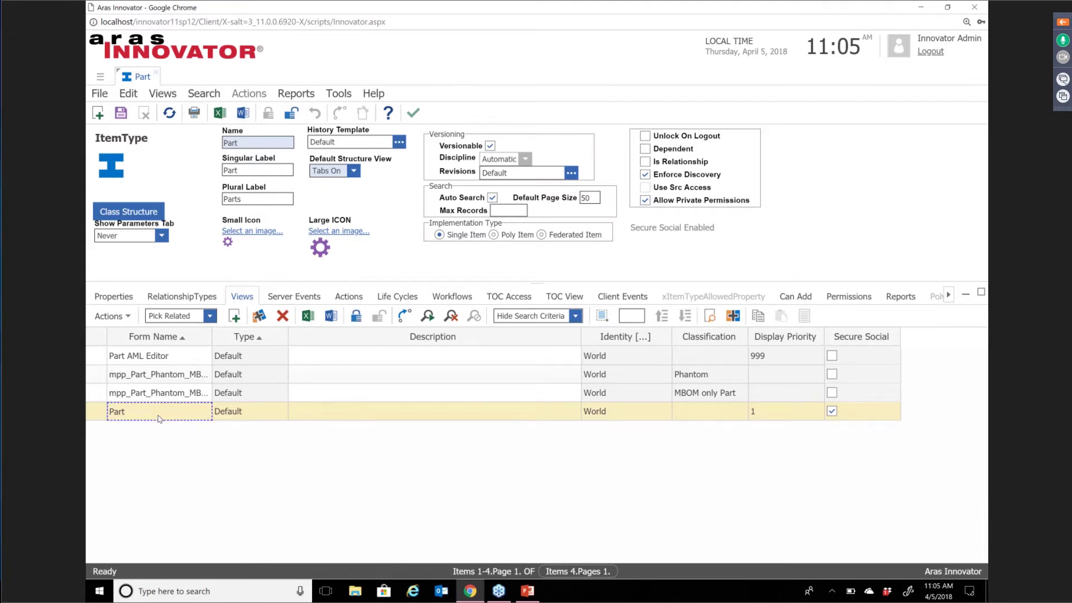
{"action": "right_click", "coordinate": [159, 417]}
{"action": "left_click", "coordinate": [178, 424]}
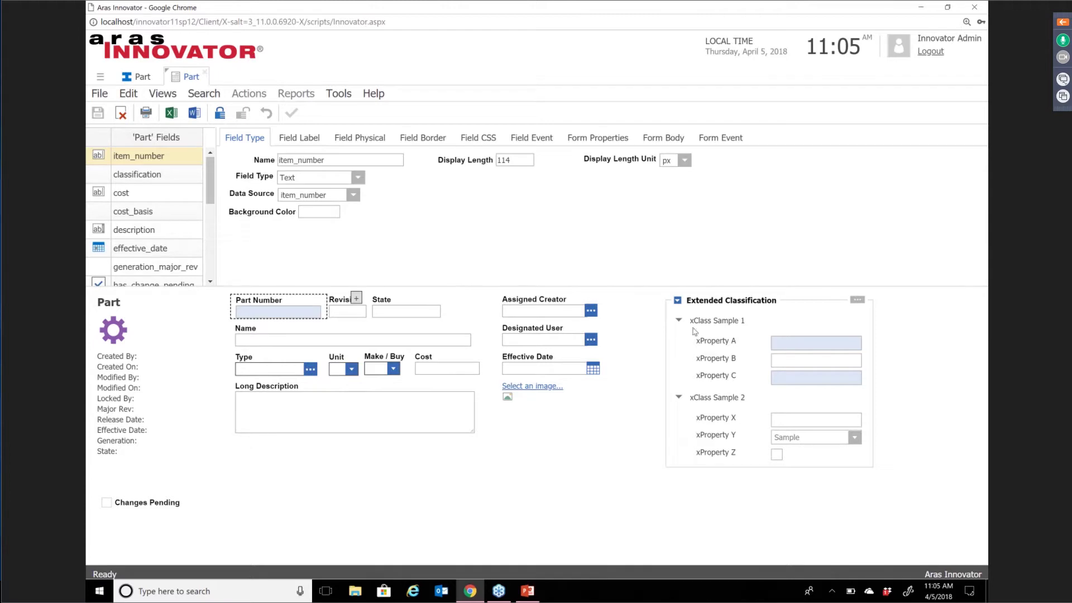
{"action": "left_click", "coordinate": [219, 115]}
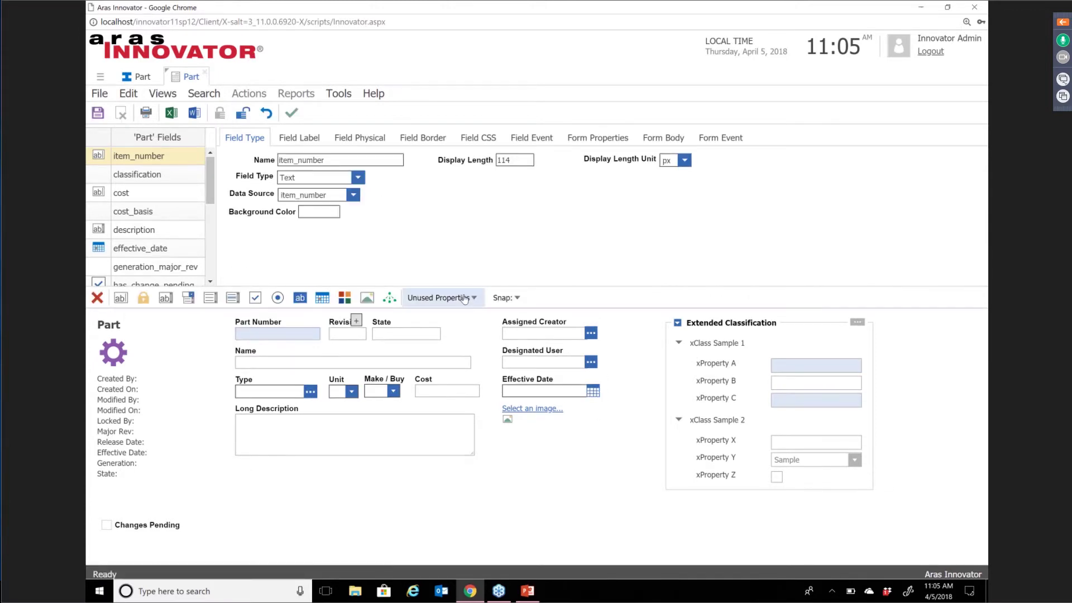
Add the unused color_prop property to the form below Long Description, and save, unlock and close both the form and the item type.
{"action": "left_click", "coordinate": [464, 298]}
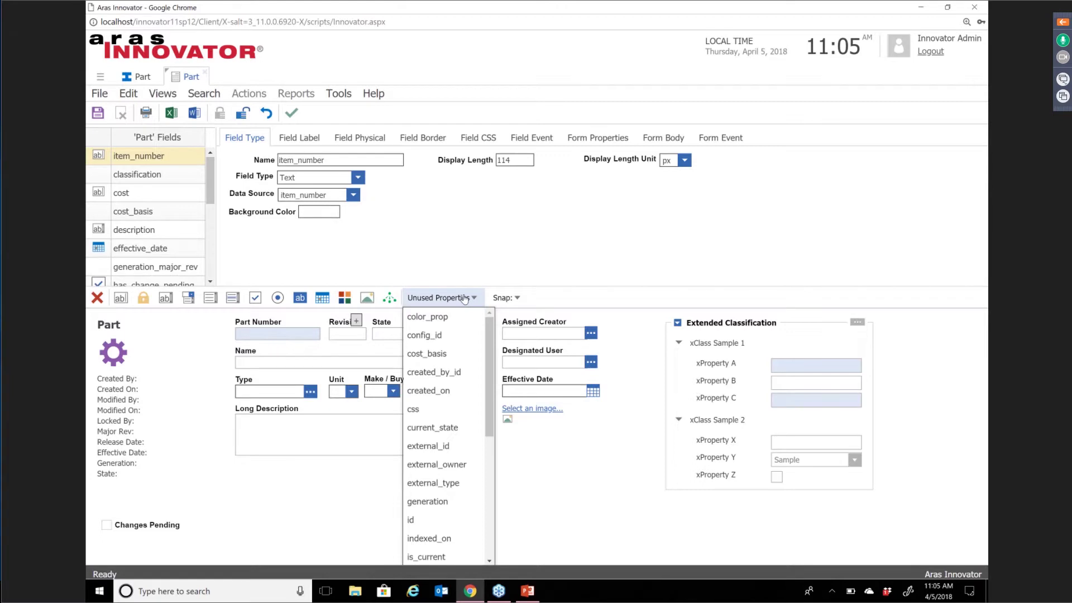
{"action": "left_click", "coordinate": [427, 317]}
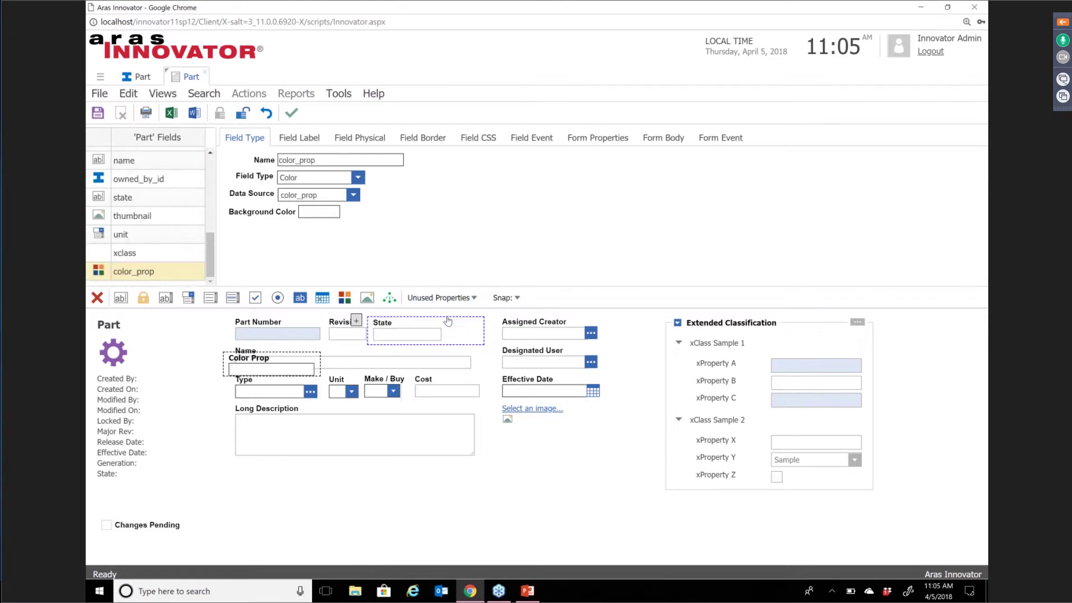
{"action": "left_click_drag", "start_coordinate": [275, 364], "coordinate": [290, 486]}
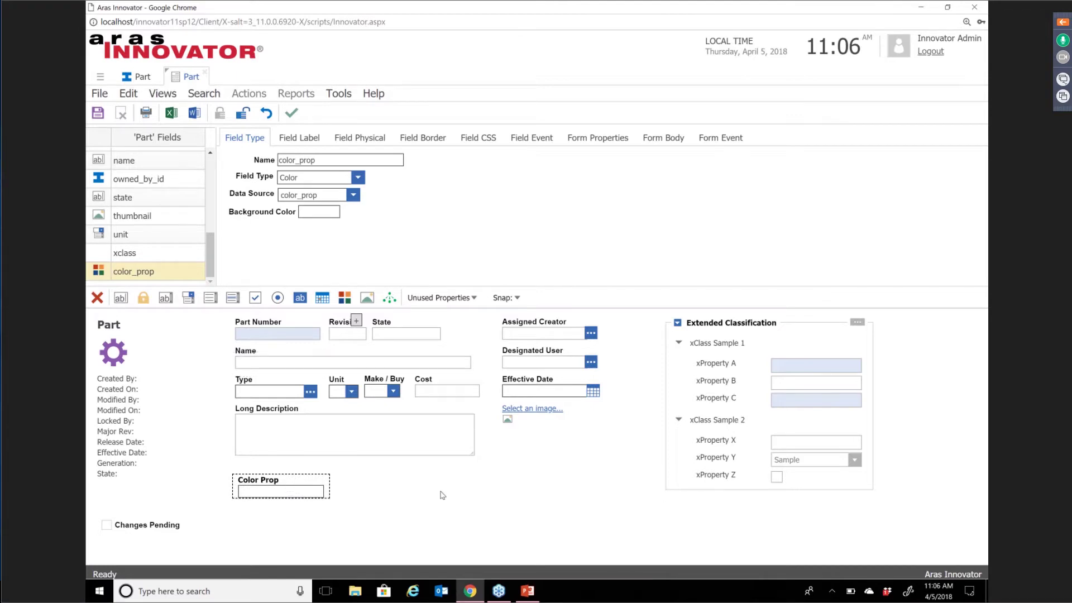
{"action": "left_click", "coordinate": [291, 114]}
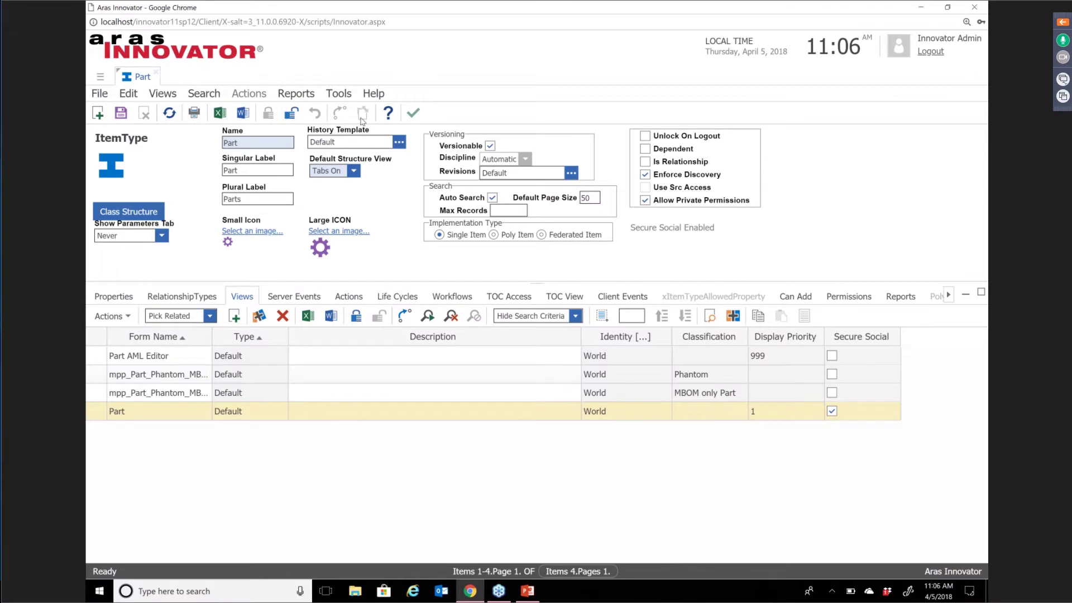
{"action": "left_click", "coordinate": [411, 115]}
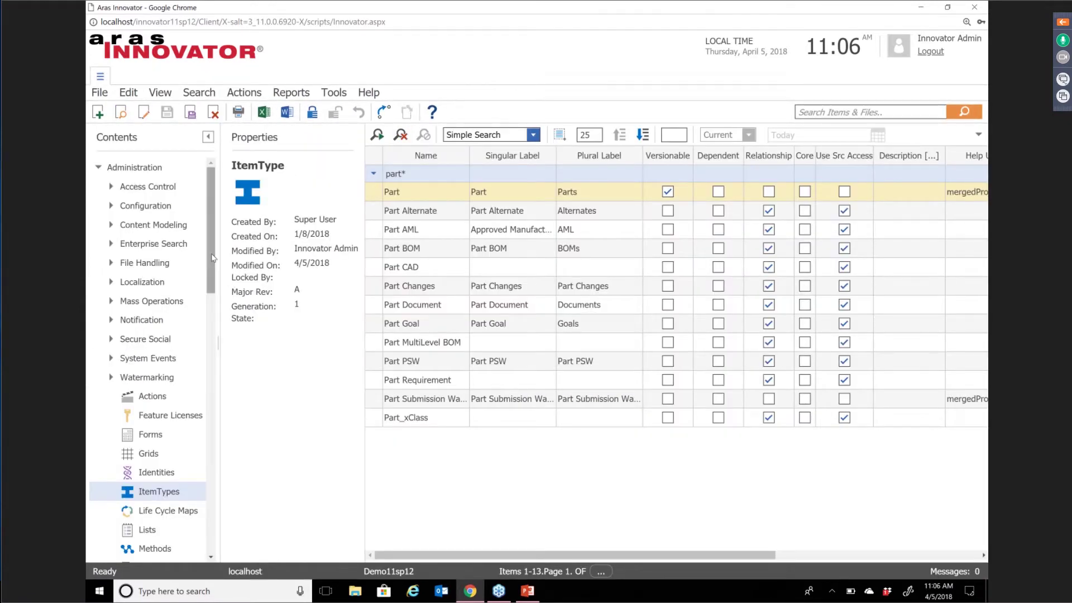
List all parts and examine the Color Prop column at the end of the parts grid.
{"action": "left_click_drag", "start_coordinate": [213, 257], "coordinate": [221, 465]}
{"action": "left_click", "coordinate": [149, 432]}
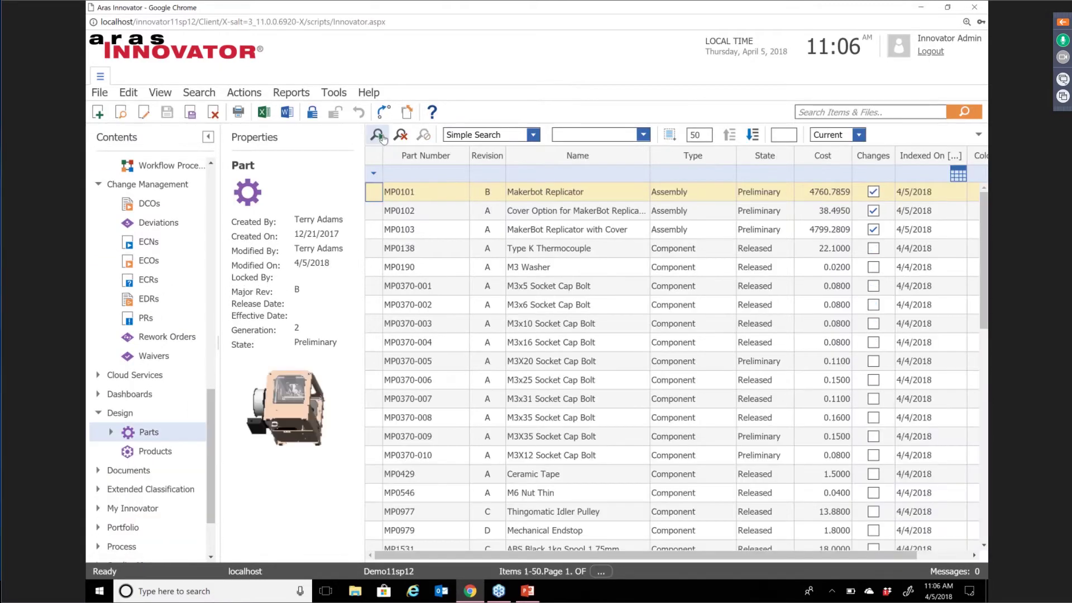
{"action": "left_click", "coordinate": [573, 551]}
{"action": "left_click_drag", "start_coordinate": [626, 555], "coordinate": [687, 553]}
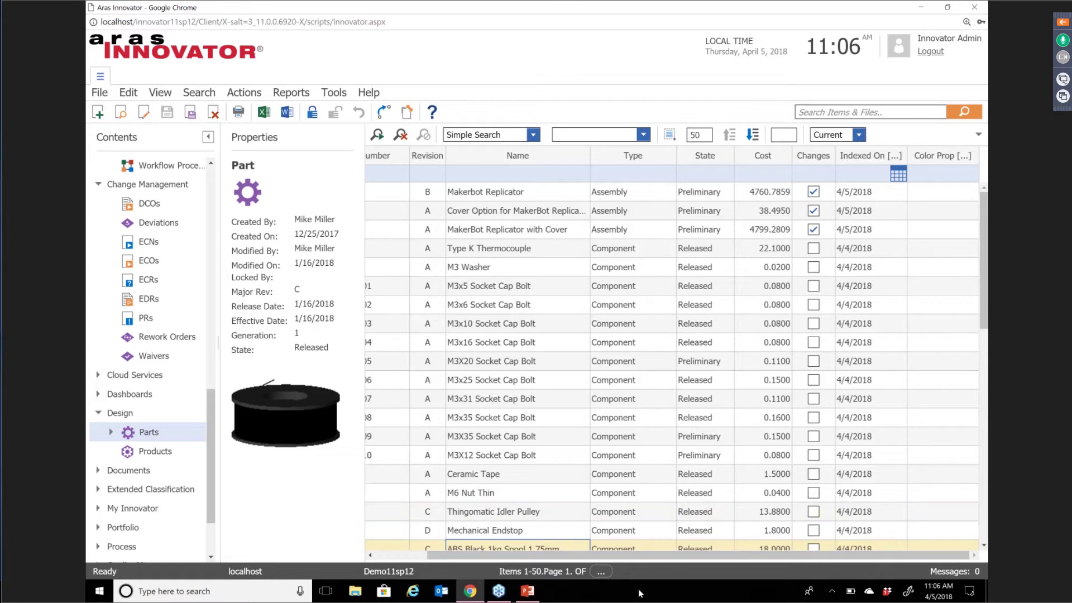
{"action": "left_click_drag", "start_coordinate": [624, 559], "coordinate": [556, 550]}
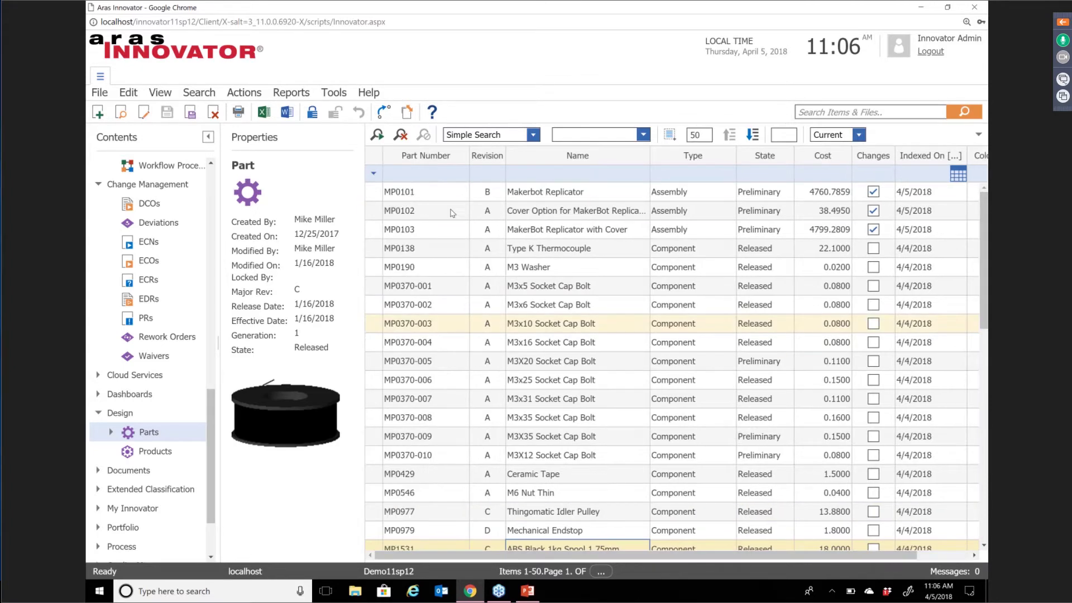
Open part MP0101 for editing, set its Color Prop to orange-red #ff4500, and save, unlock and close the part.
{"action": "double_click", "coordinate": [444, 192]}
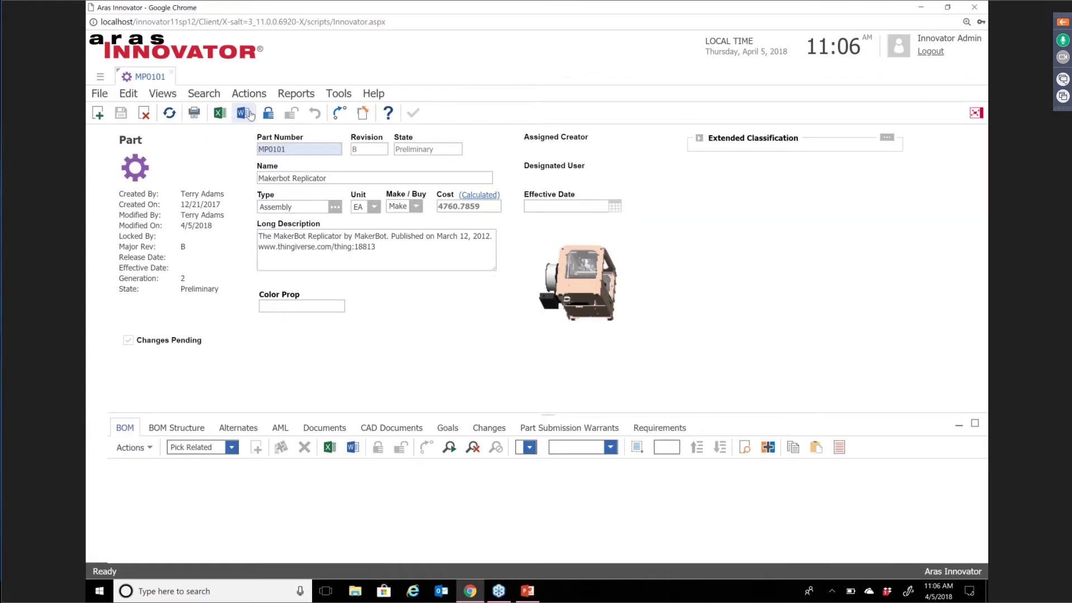
{"action": "left_click", "coordinate": [268, 112]}
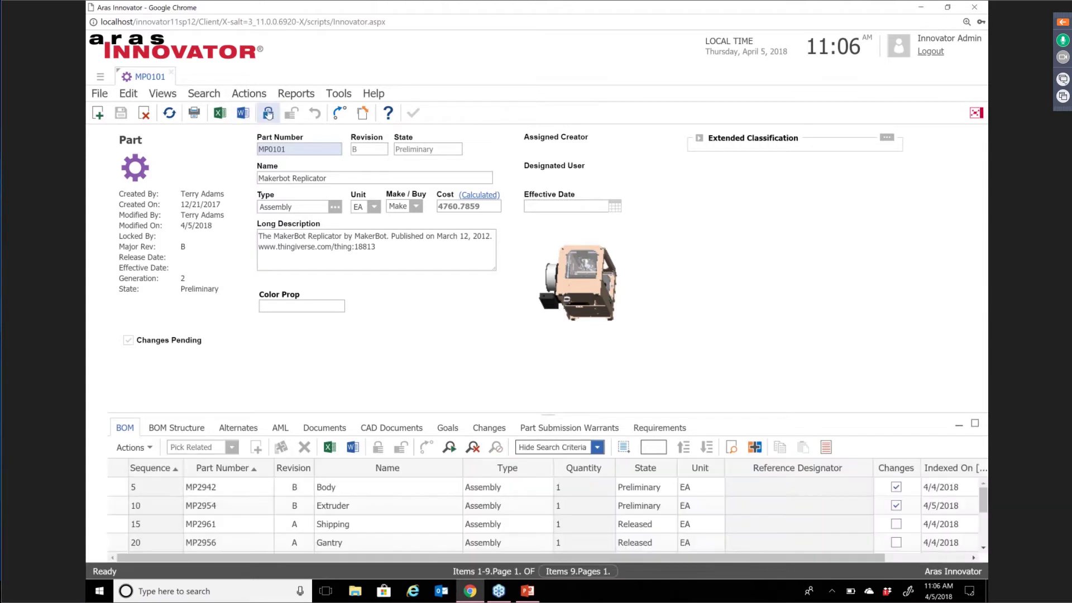
{"action": "left_click", "coordinate": [306, 312]}
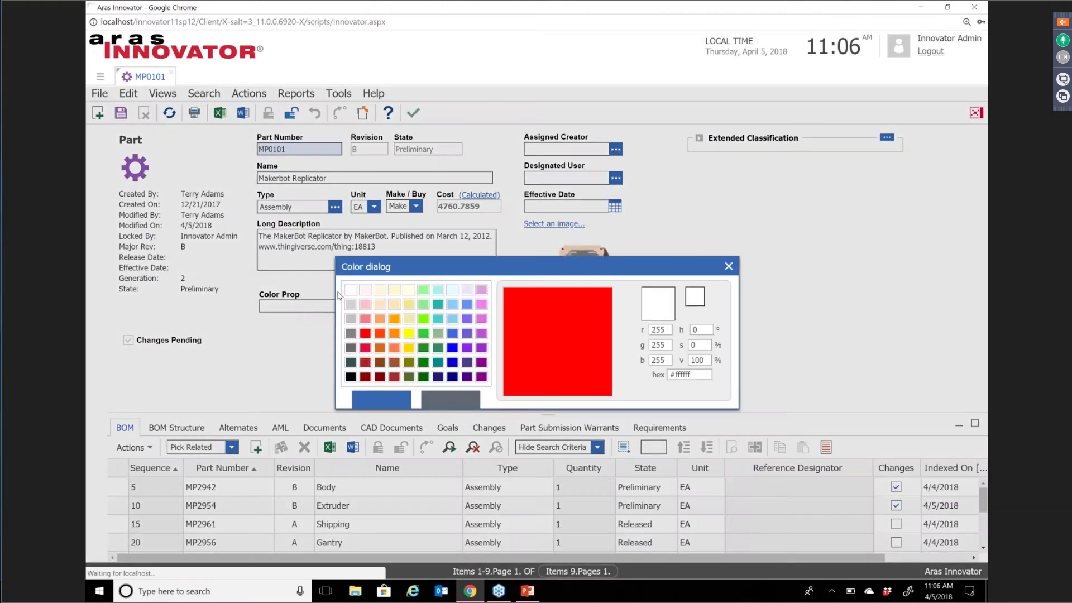
{"action": "left_click", "coordinate": [379, 333]}
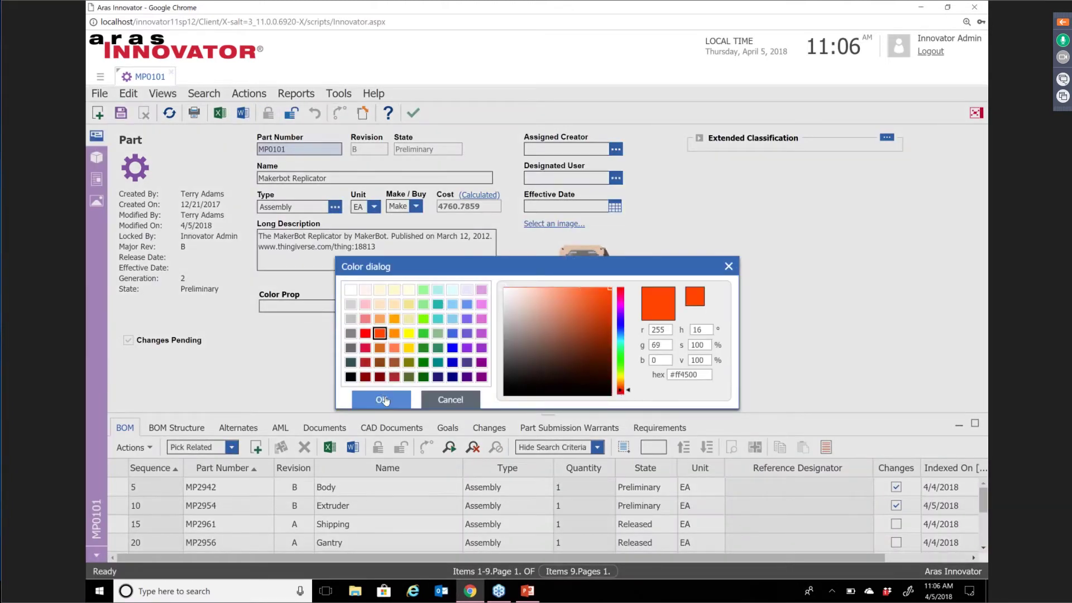
{"action": "left_click", "coordinate": [384, 399]}
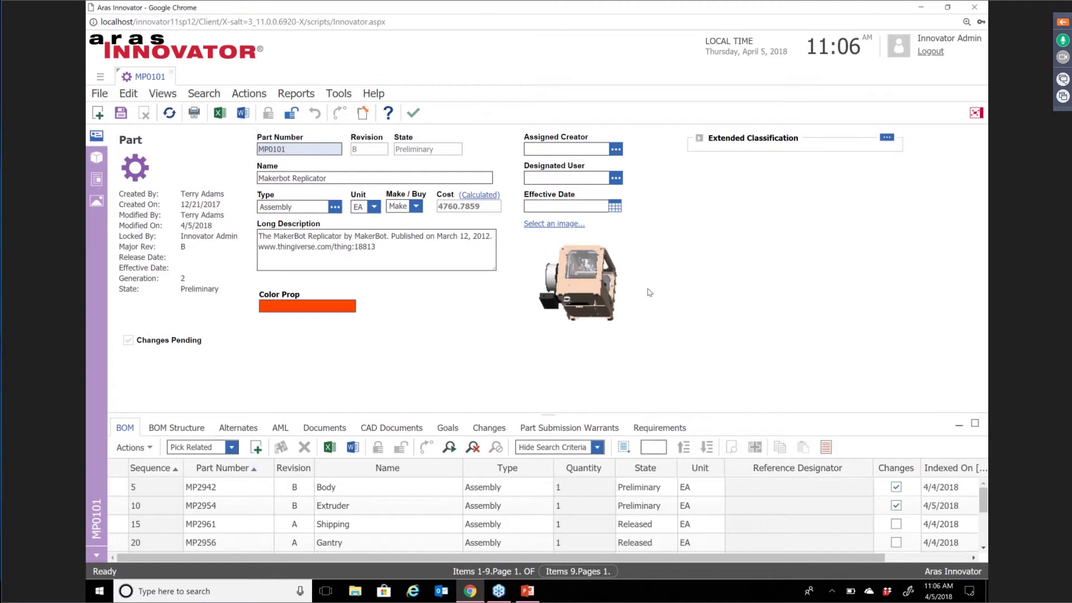
{"action": "left_click", "coordinate": [413, 115]}
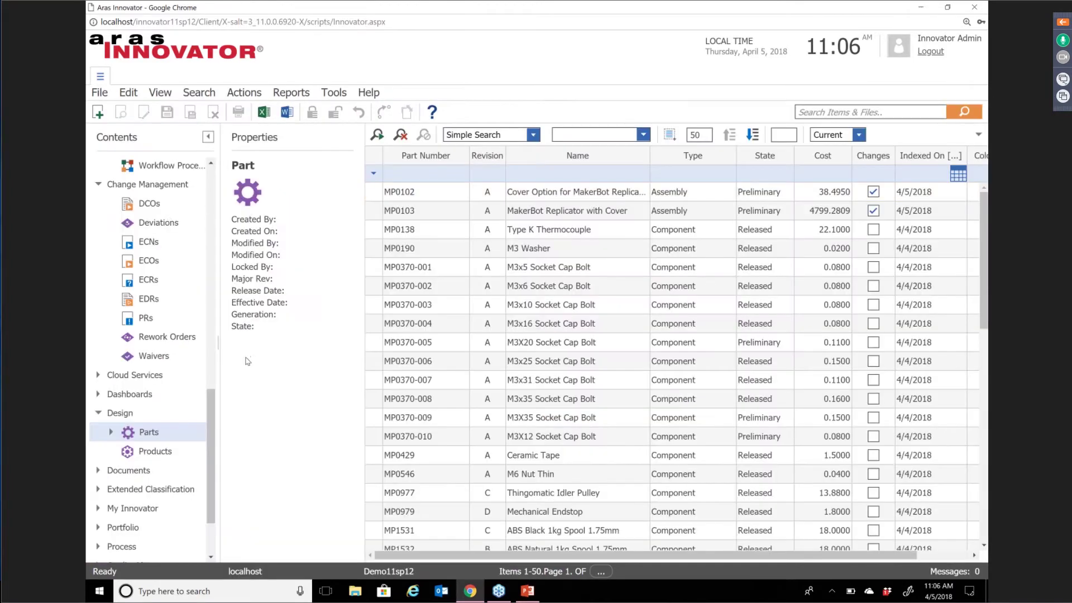
List the workflow maps under Administration, open the PR problem report workflow and lock it for editing.
{"action": "left_click_drag", "start_coordinate": [212, 412], "coordinate": [223, 181]}
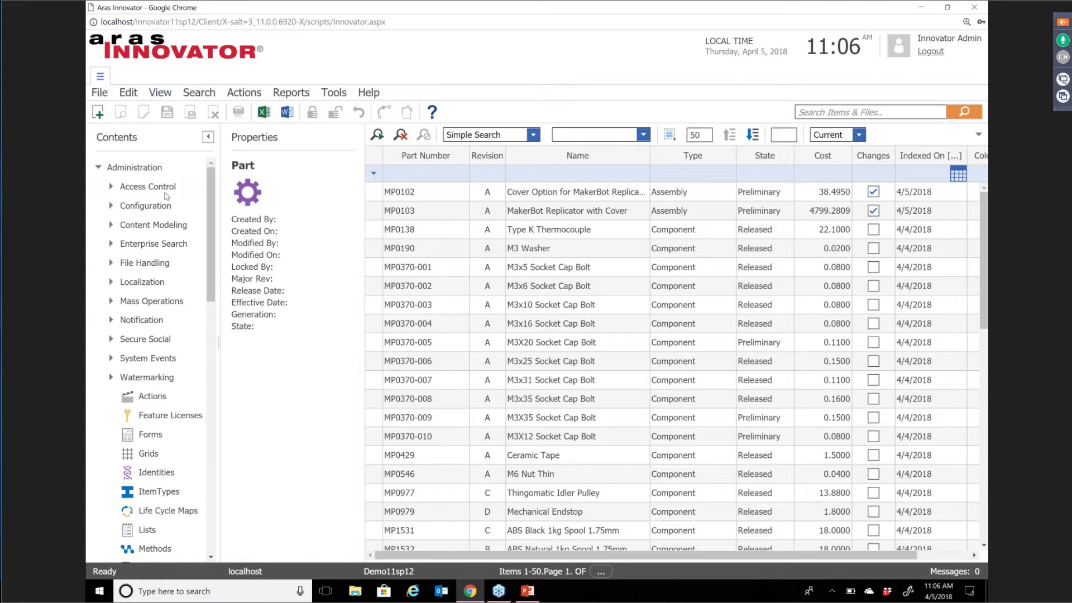
{"action": "left_click_drag", "start_coordinate": [210, 220], "coordinate": [208, 313]}
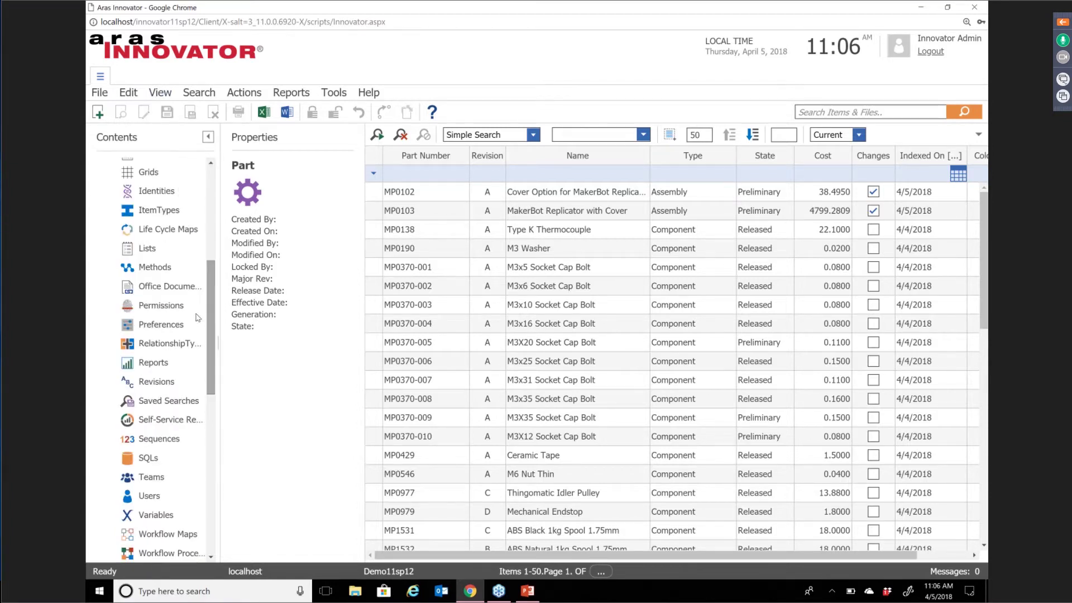
{"action": "left_click", "coordinate": [182, 534]}
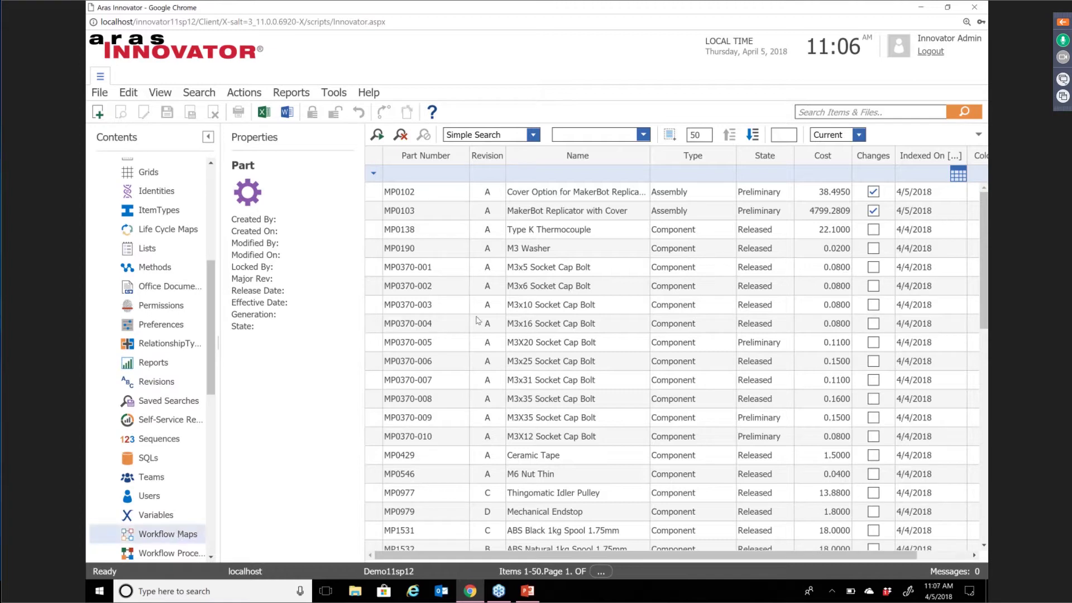
{"action": "left_click", "coordinate": [378, 134]}
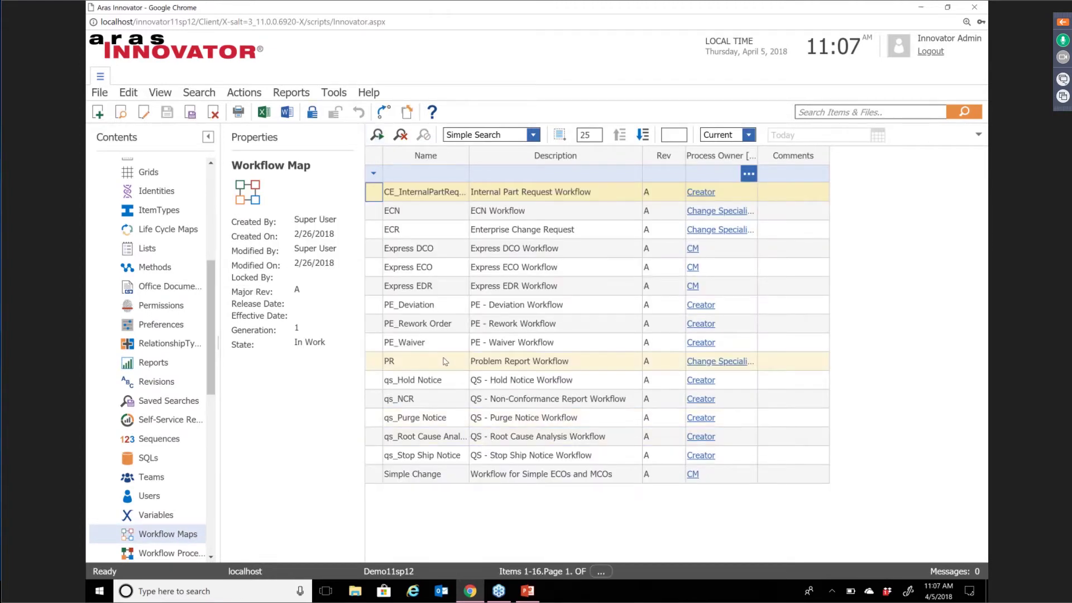
{"action": "double_click", "coordinate": [445, 361]}
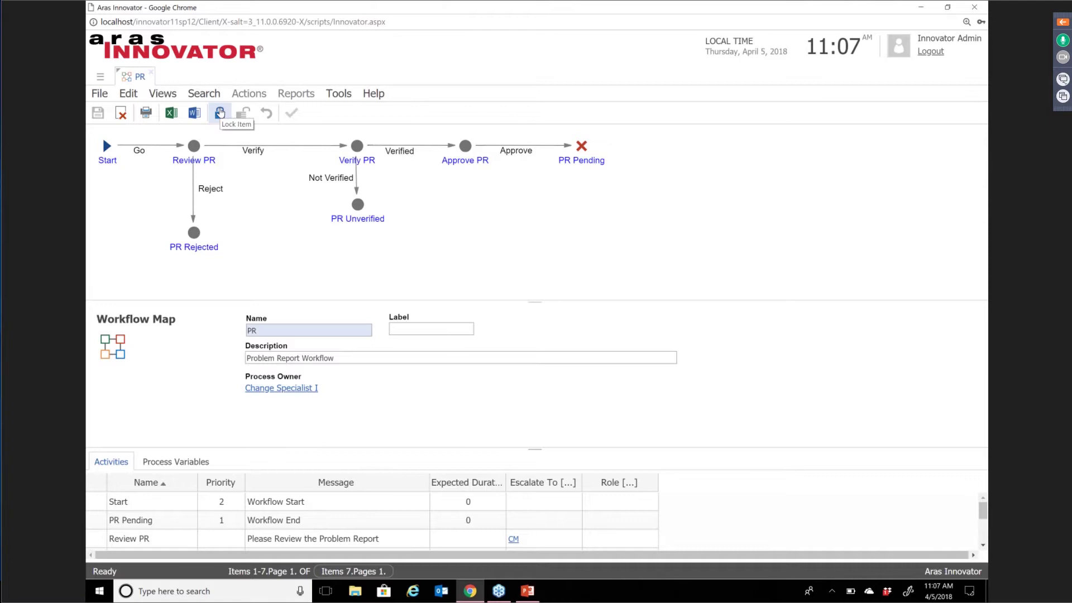
{"action": "left_click", "coordinate": [220, 113]}
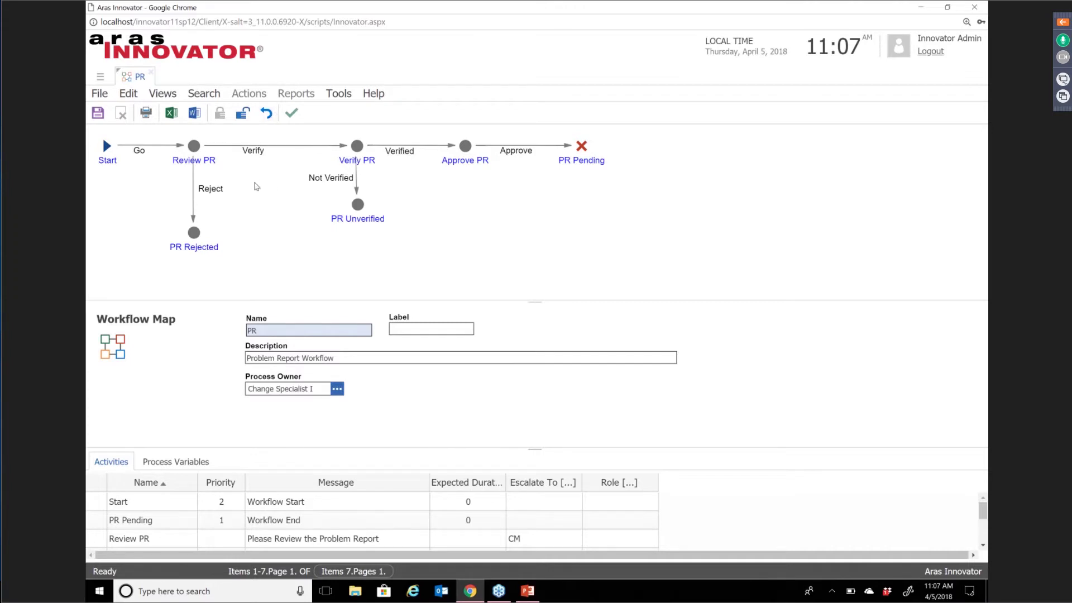
Add an activity between PR Rejected and PR Unverified, with both name and label set to Quick Check.
{"action": "right_click", "coordinate": [267, 208]}
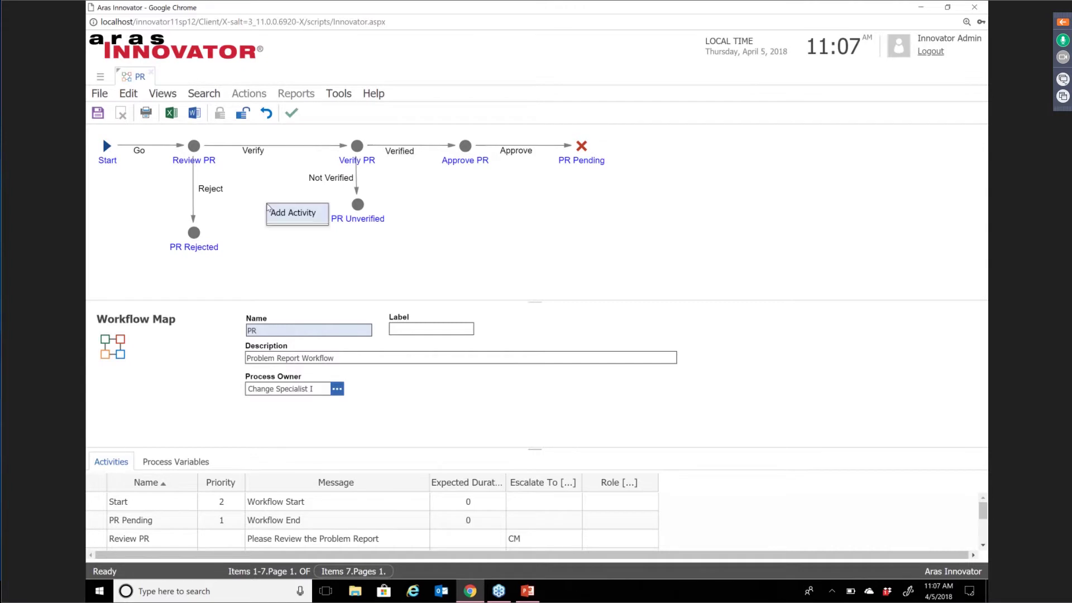
{"action": "left_click", "coordinate": [275, 215]}
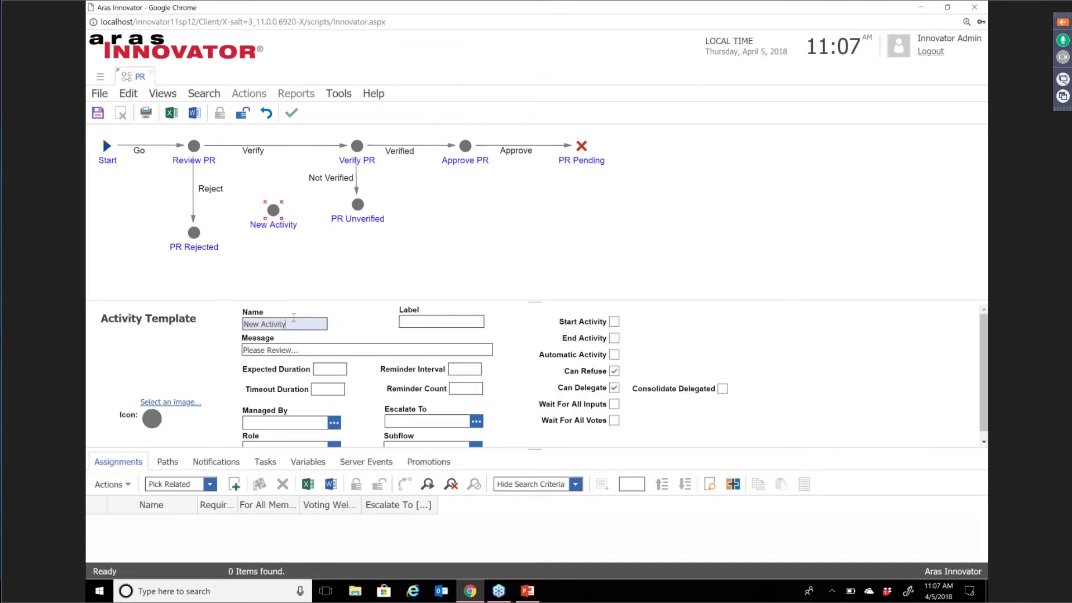
{"action": "left_click_drag", "start_coordinate": [287, 323], "coordinate": [242, 323]}
{"action": "type", "text": "Quick Check"}
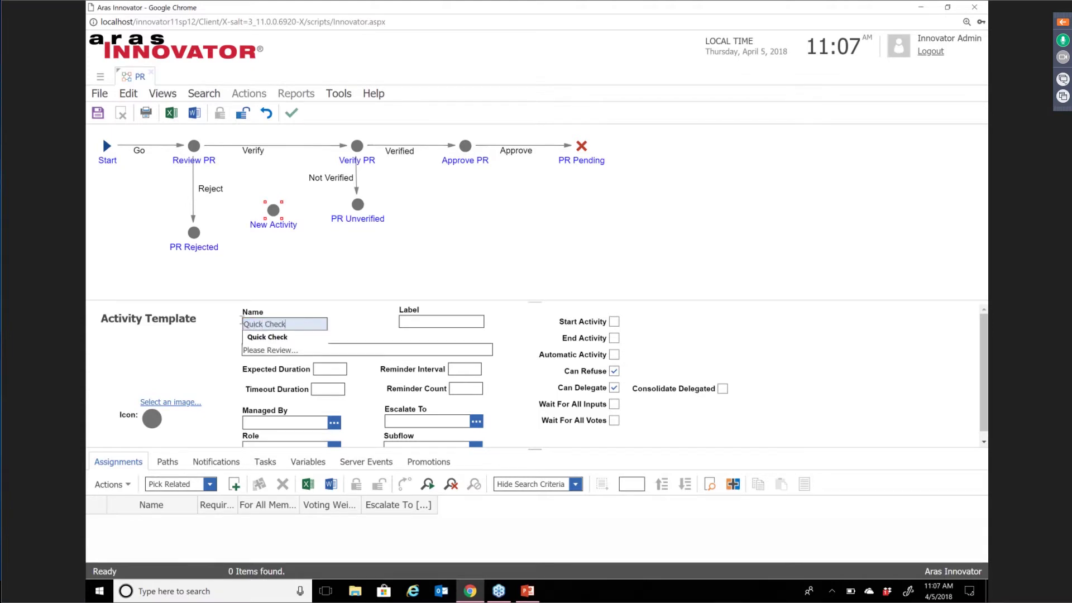
{"action": "left_click", "coordinate": [422, 316]}
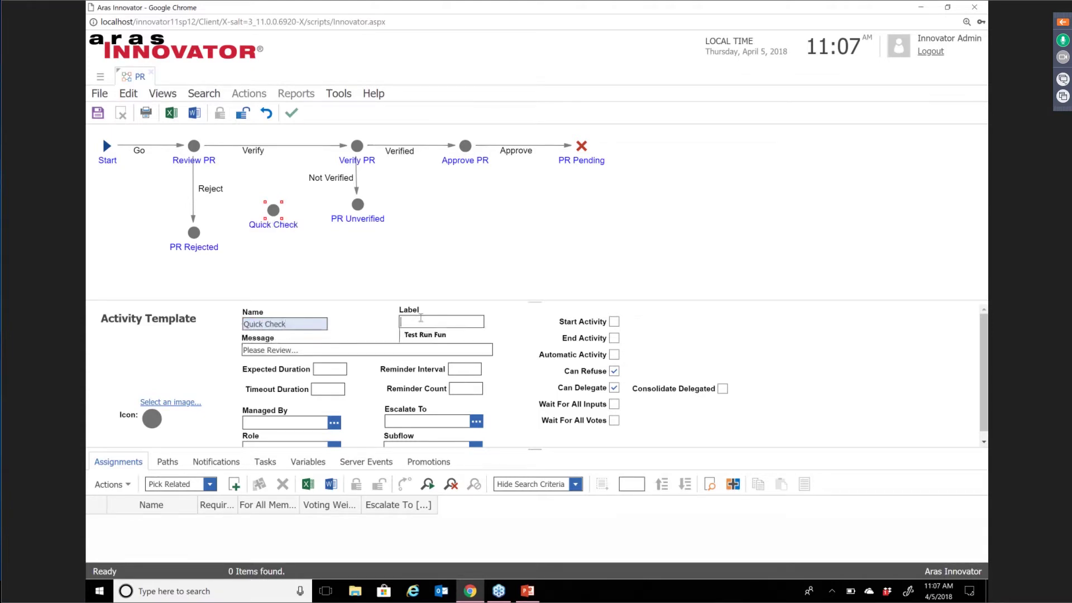
{"action": "type", "text": "Quick Check"}
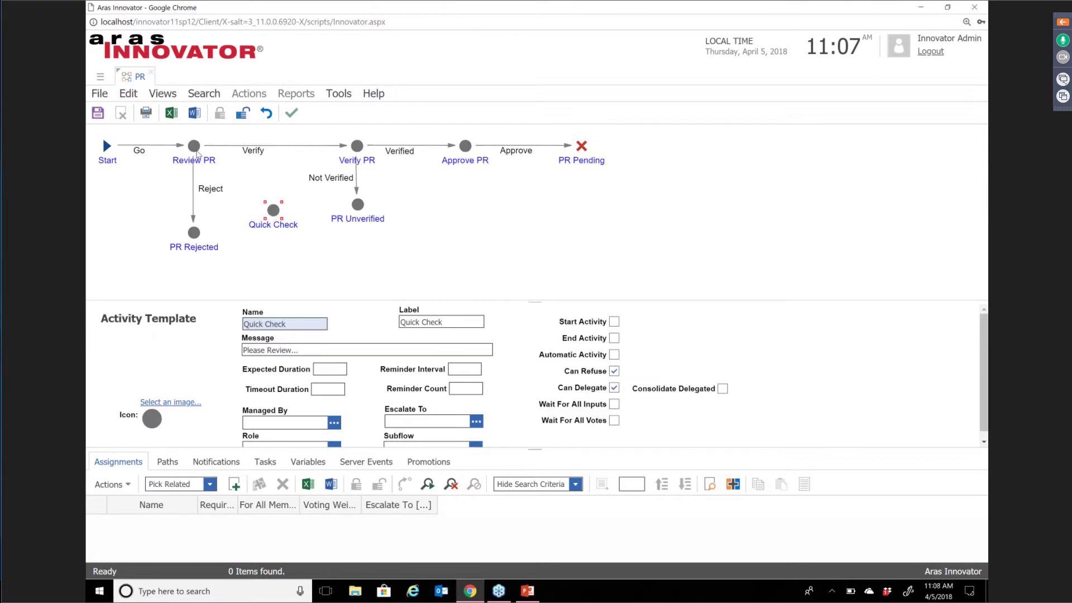
Add a path from Review PR to Quick Check and another from Quick Check to Verify PR.
{"action": "right_click", "coordinate": [196, 148]}
{"action": "right_click", "coordinate": [196, 146]}
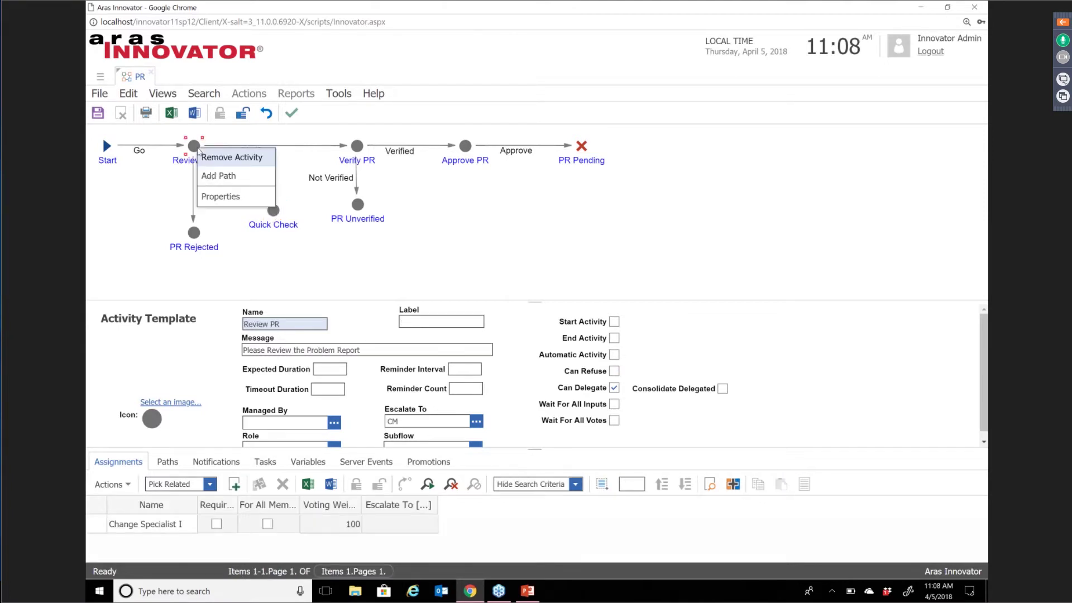
{"action": "left_click", "coordinate": [212, 174]}
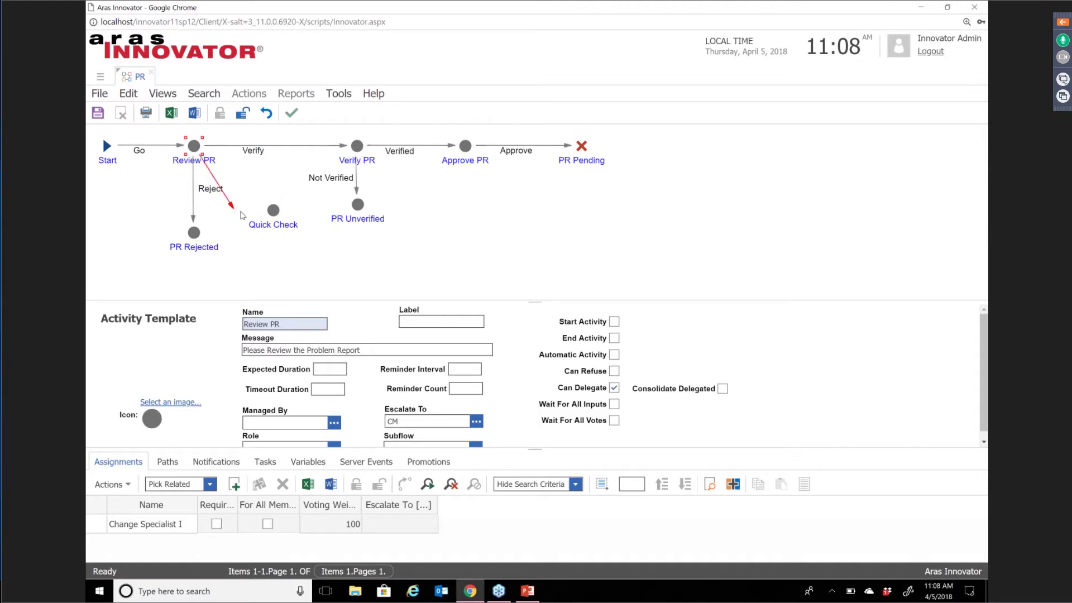
{"action": "left_click", "coordinate": [273, 211]}
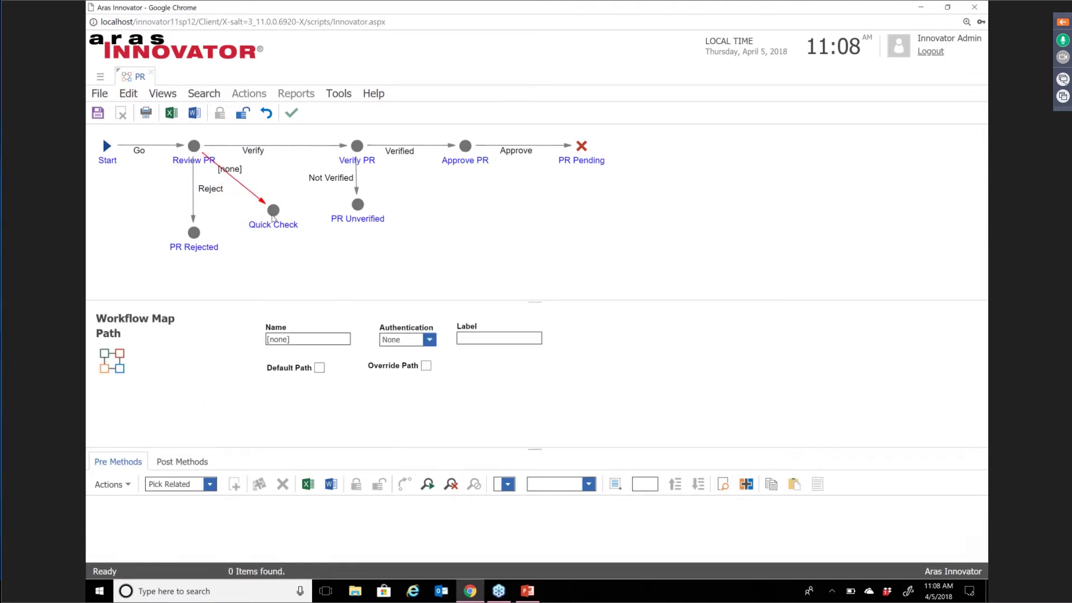
{"action": "right_click", "coordinate": [274, 211]}
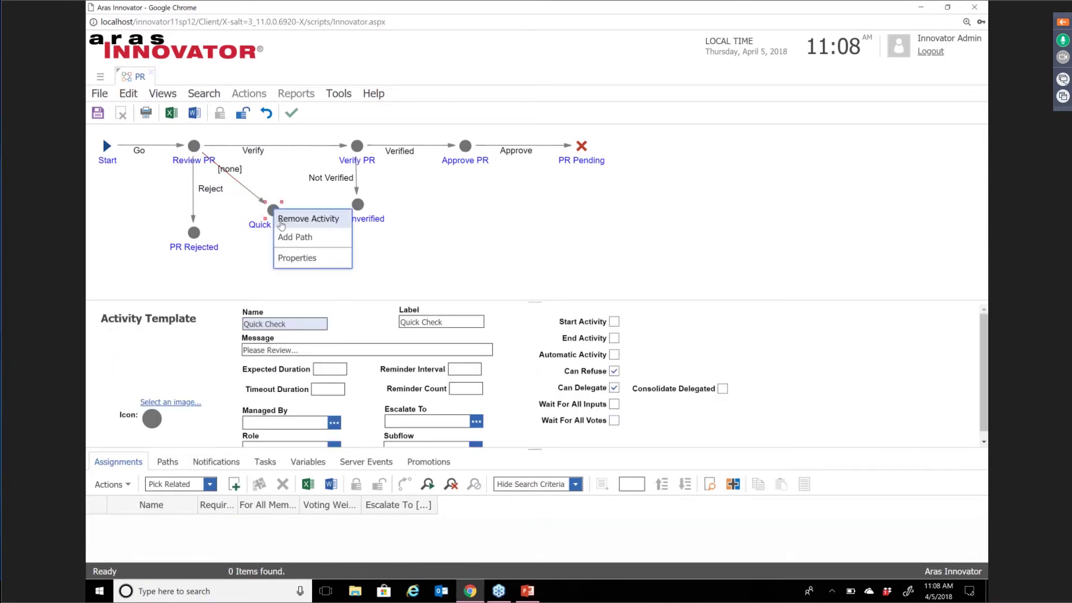
{"action": "left_click", "coordinate": [282, 237]}
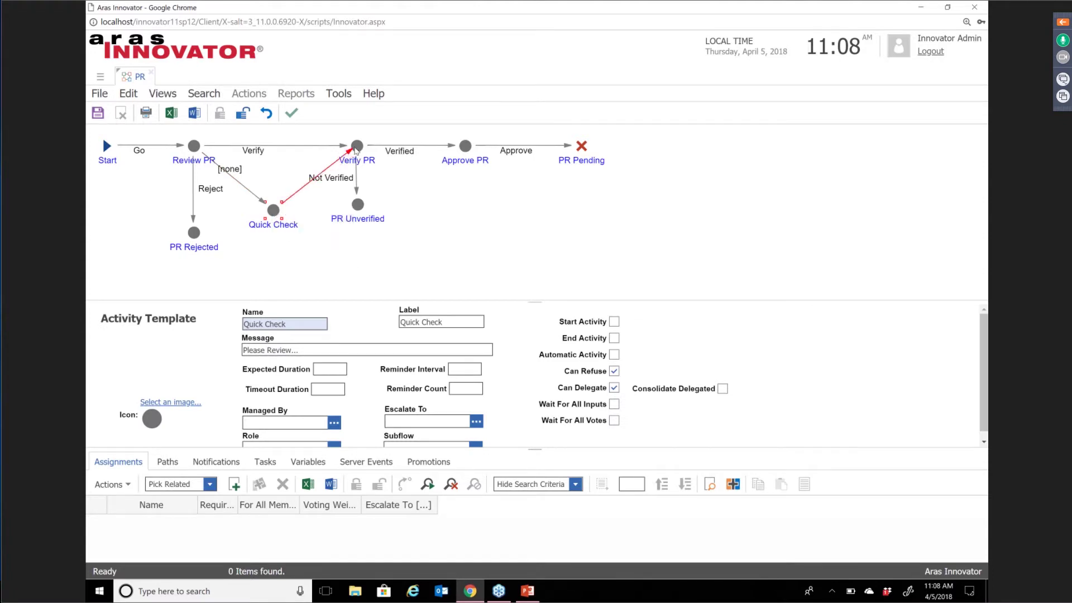
{"action": "left_click", "coordinate": [355, 149]}
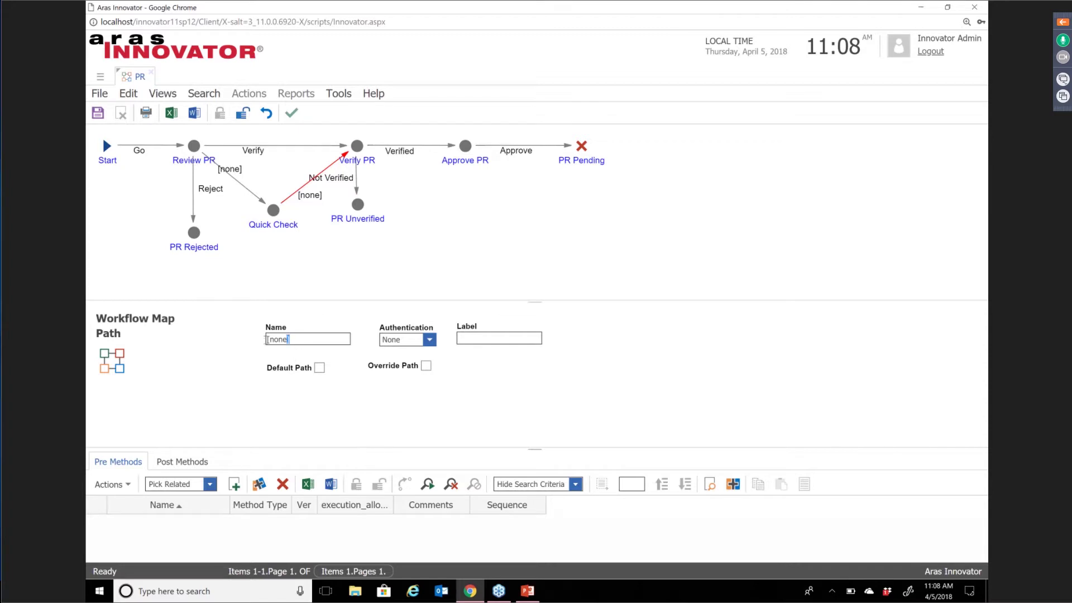
Name the path from Quick Check to Verify PR as Verify.
{"action": "left_click_drag", "start_coordinate": [289, 339], "coordinate": [260, 342]}
{"action": "type", "text": "Verify"}
{"action": "key", "text": "BackSpace"}
{"action": "key", "text": "BackSpace"}
{"action": "key", "text": "BackSpace"}
{"action": "key", "text": "BackSpace"}
{"action": "type", "text": "Verify"}
Name the path from Review PR to Quick Check as Quick.
{"action": "left_click", "coordinate": [232, 168]}
{"action": "left_click_drag", "start_coordinate": [295, 340], "coordinate": [258, 342]}
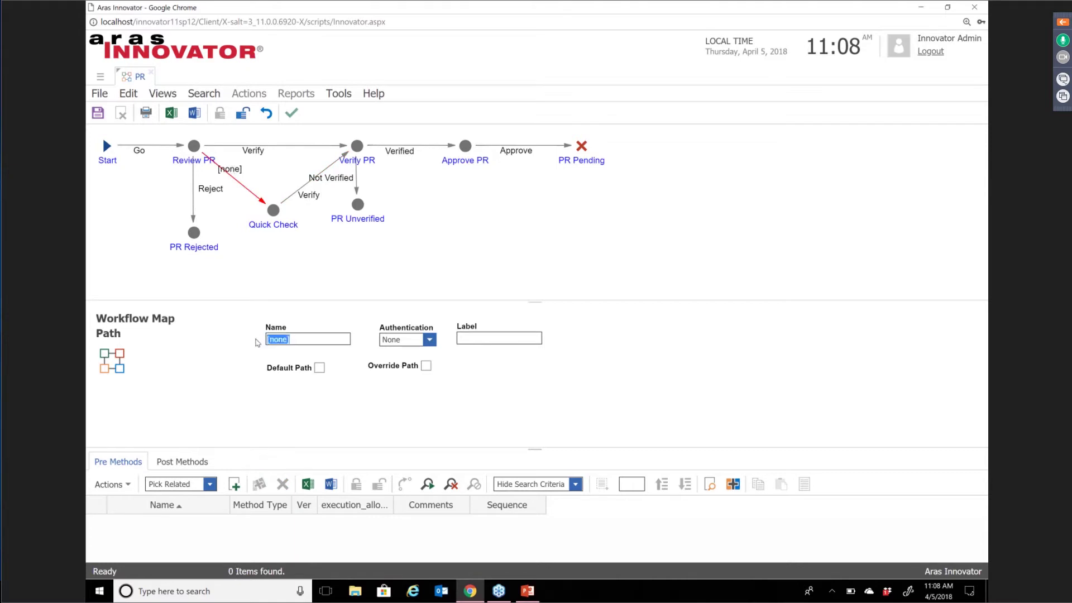
{"action": "type", "text": "Quick"}
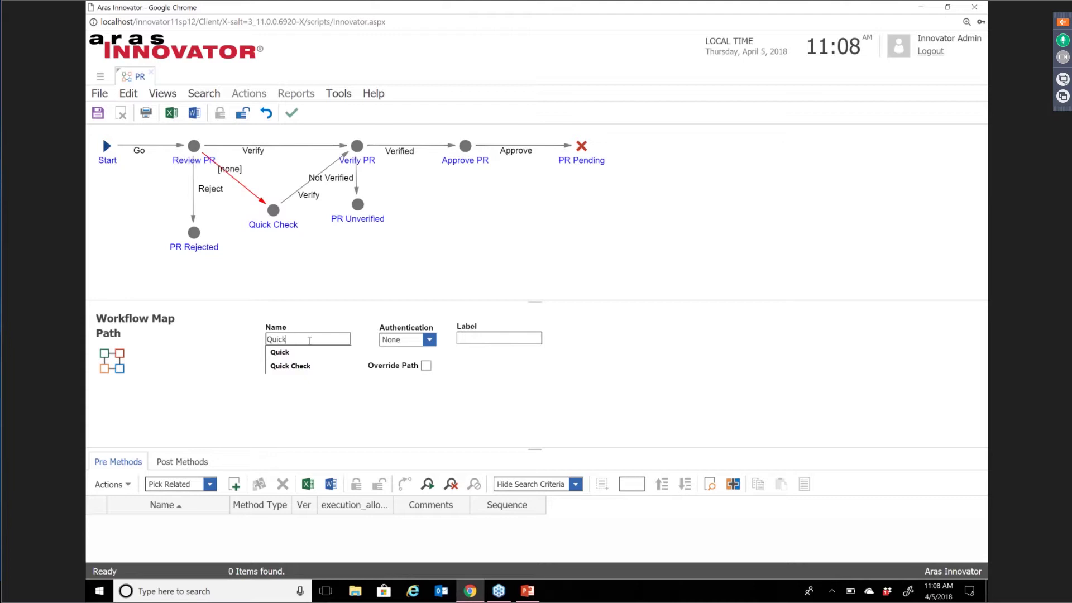
{"action": "left_click", "coordinate": [498, 363]}
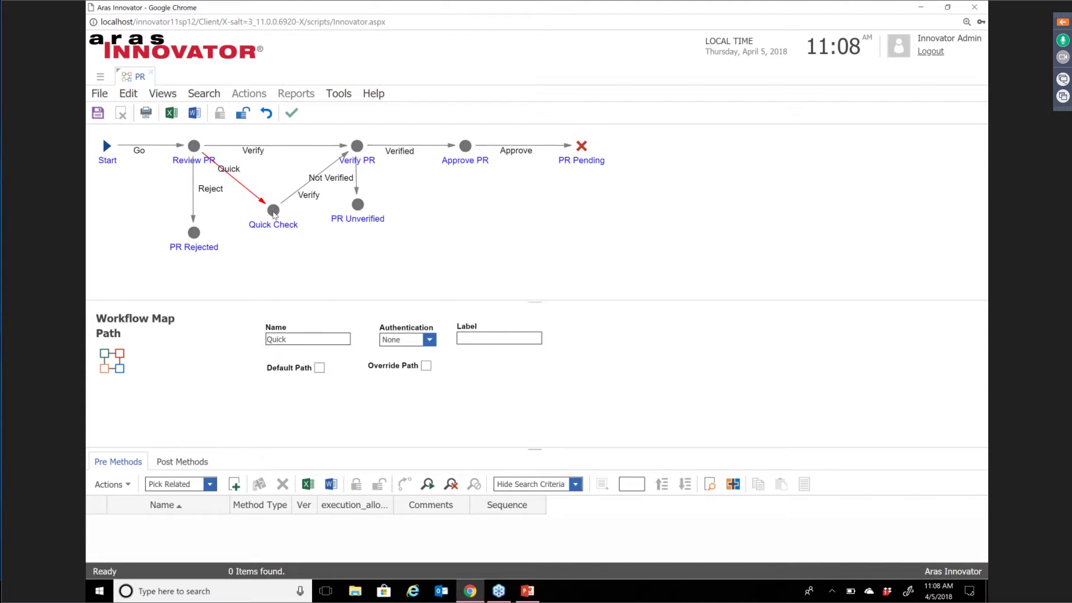
Assign the Creator identity to the Quick Check activity, and save, unlock and close the PR workflow map.
{"action": "left_click", "coordinate": [272, 216]}
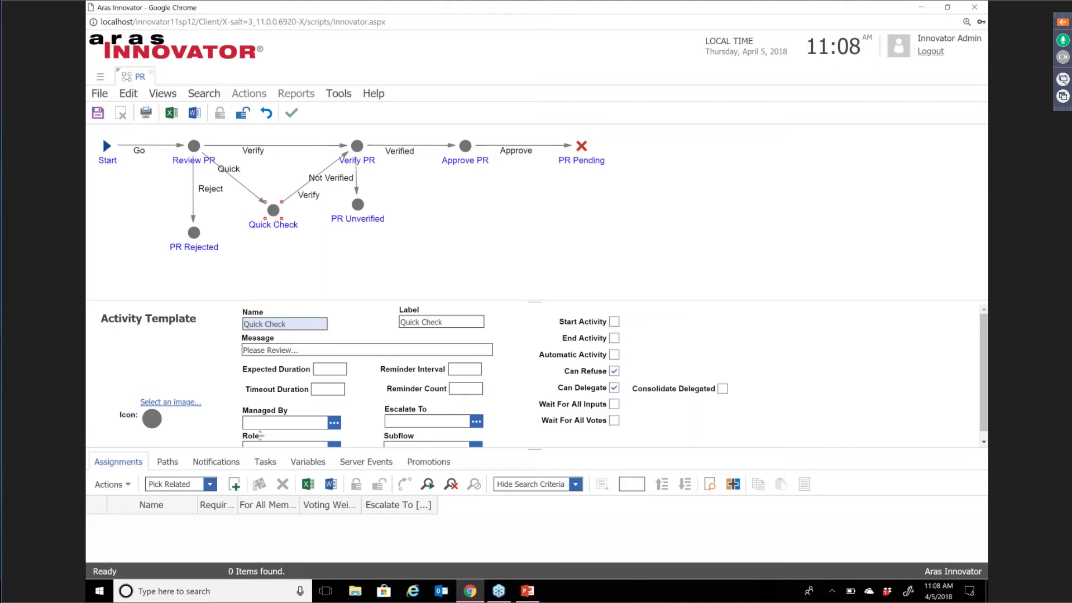
{"action": "left_click", "coordinate": [234, 485]}
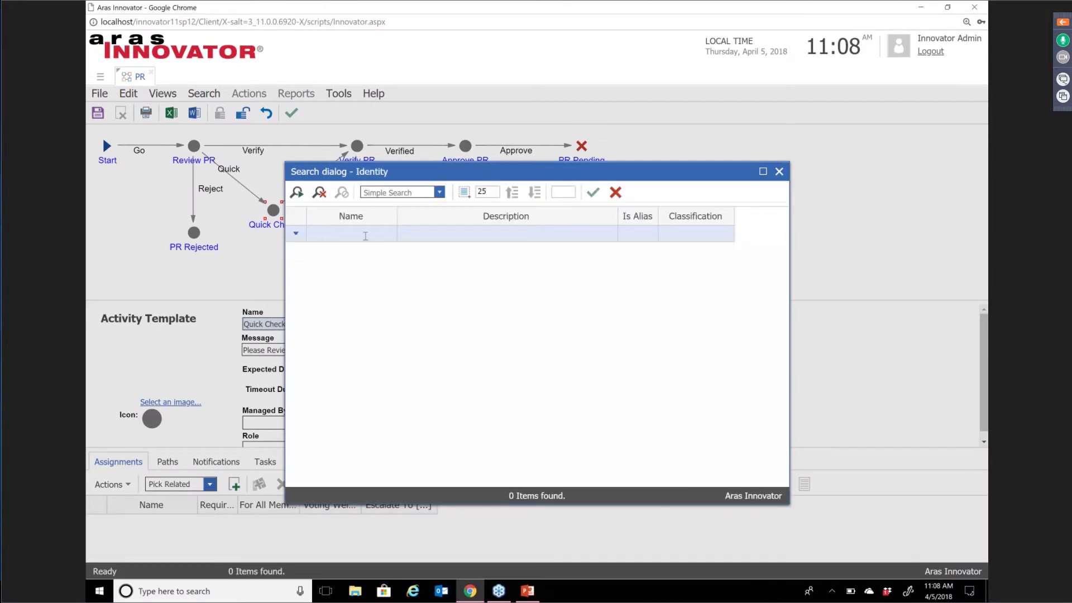
{"action": "type", "text": "crea*"}
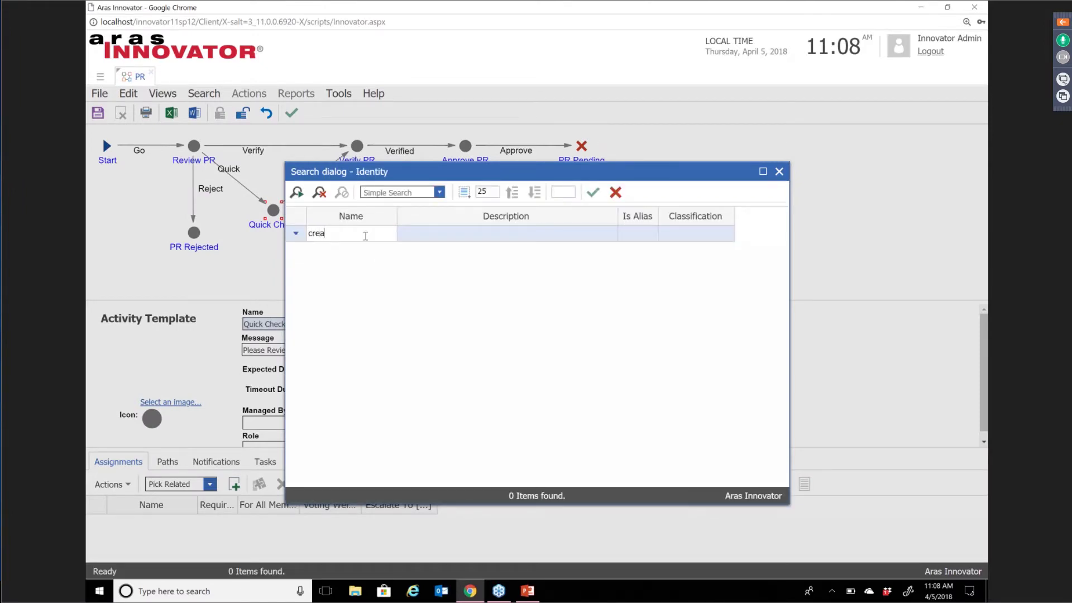
{"action": "key", "text": "Return"}
{"action": "double_click", "coordinate": [359, 253]}
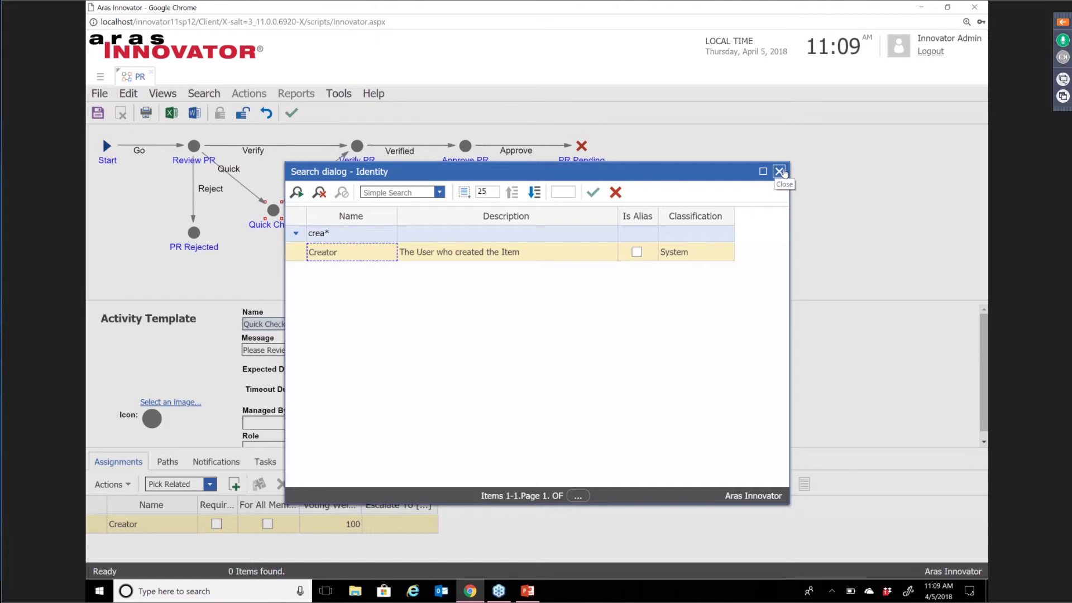
{"action": "left_click", "coordinate": [779, 172]}
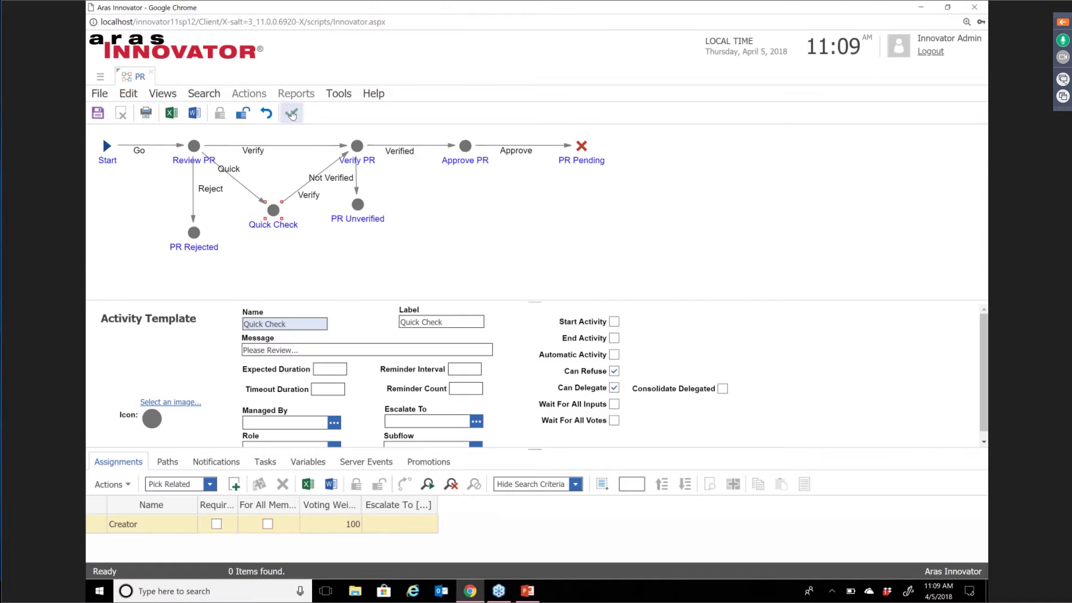
{"action": "left_click", "coordinate": [291, 113]}
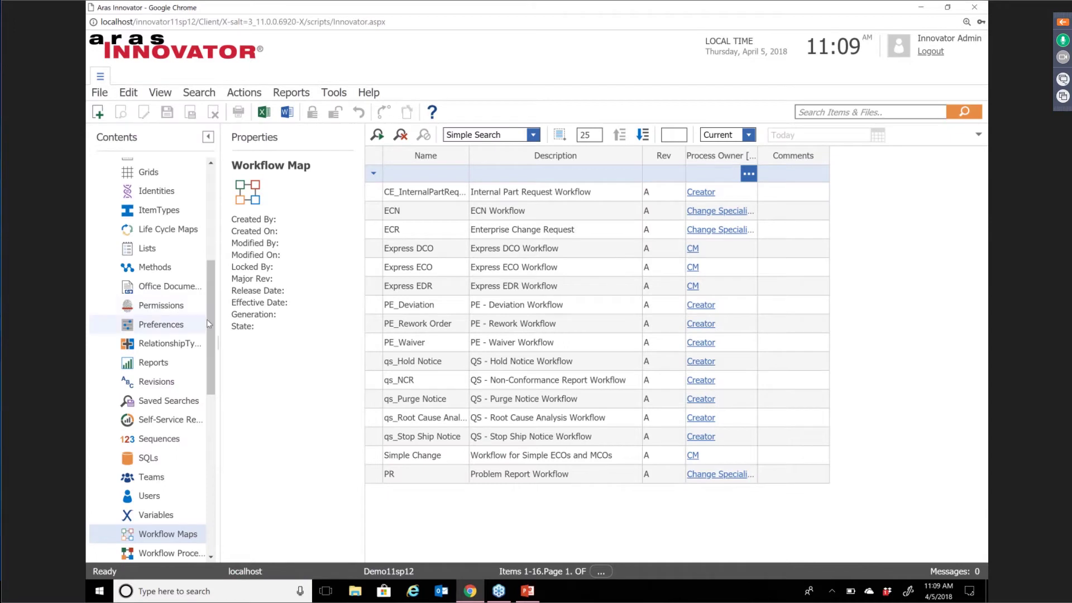
Open the problem report about SD Card fit issues, examine its workflow process, and close both.
{"action": "left_click_drag", "start_coordinate": [211, 324], "coordinate": [211, 419]}
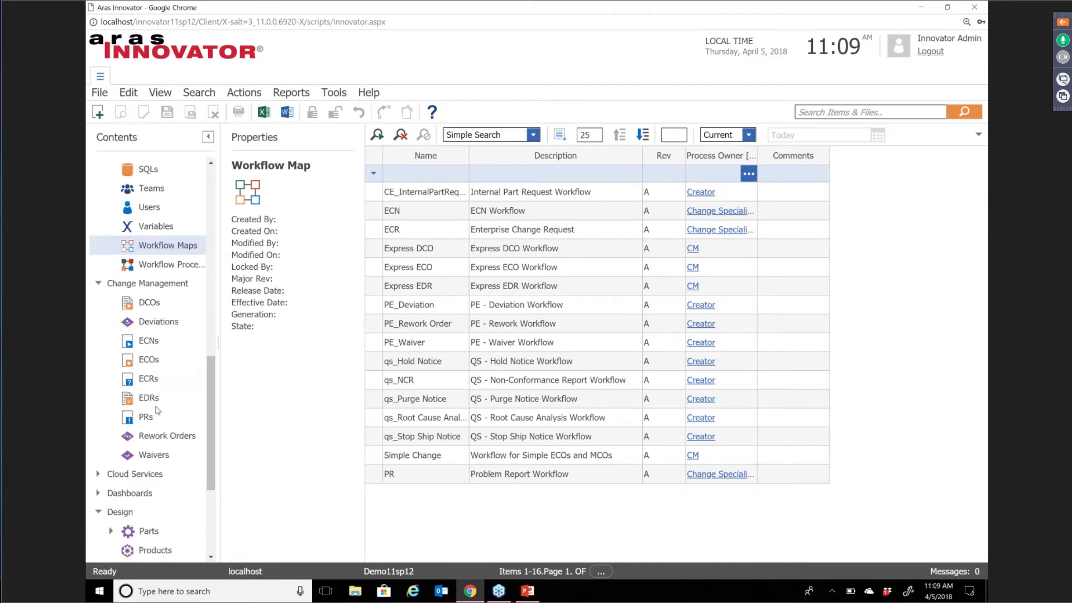
{"action": "left_click", "coordinate": [152, 420]}
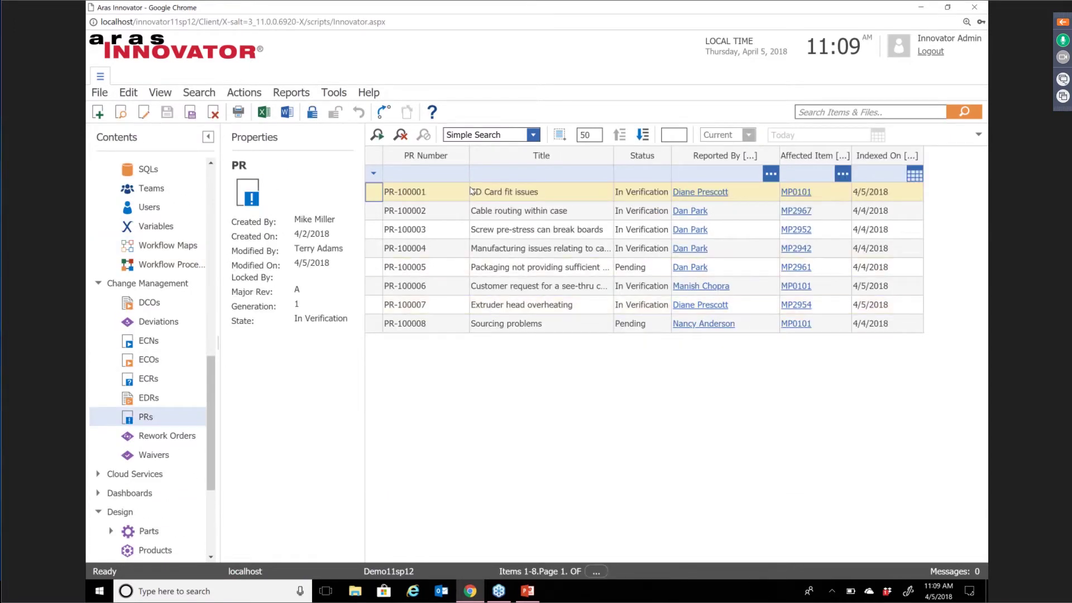
{"action": "double_click", "coordinate": [448, 200]}
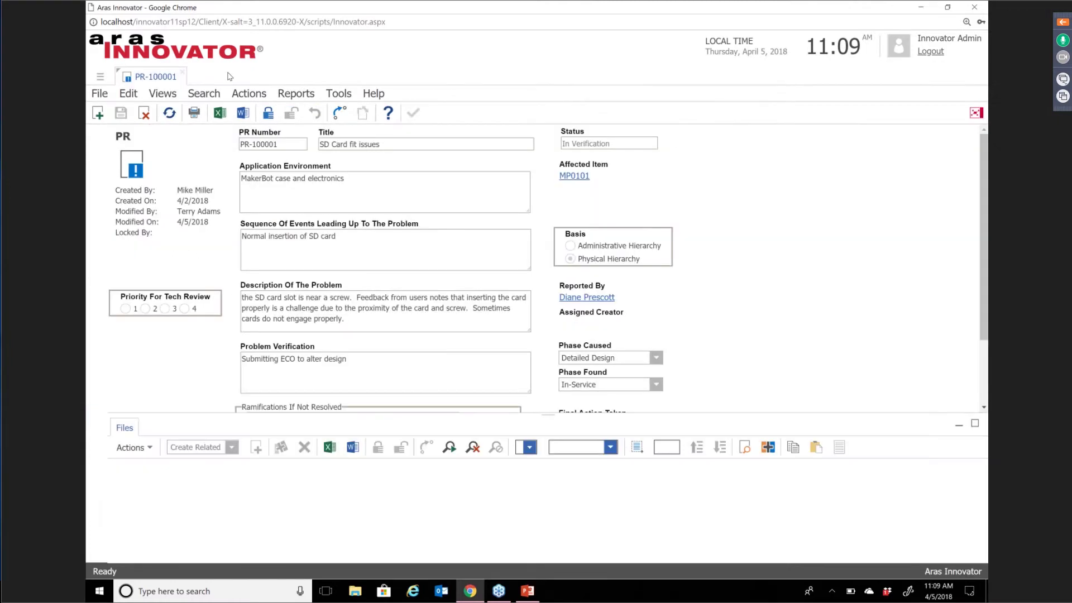
{"action": "left_click", "coordinate": [171, 96]}
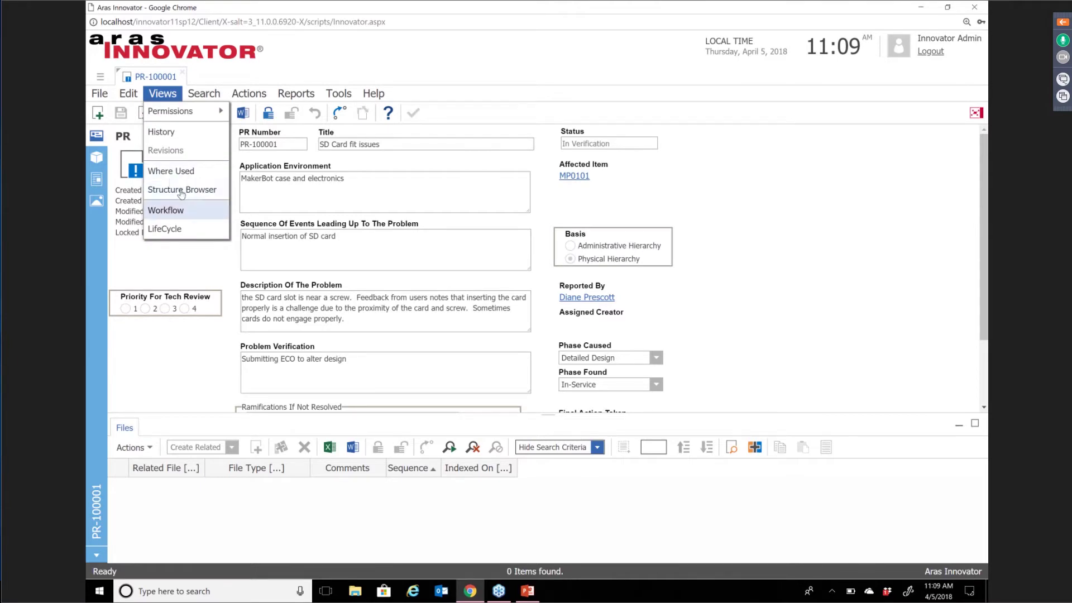
{"action": "left_click", "coordinate": [171, 211]}
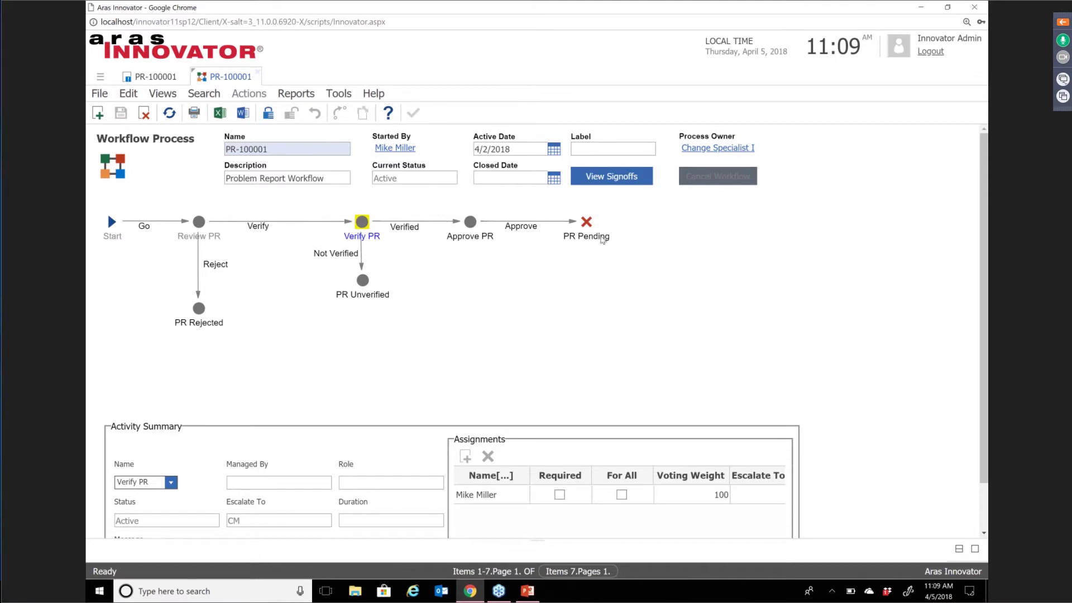
{"action": "left_click", "coordinate": [257, 72]}
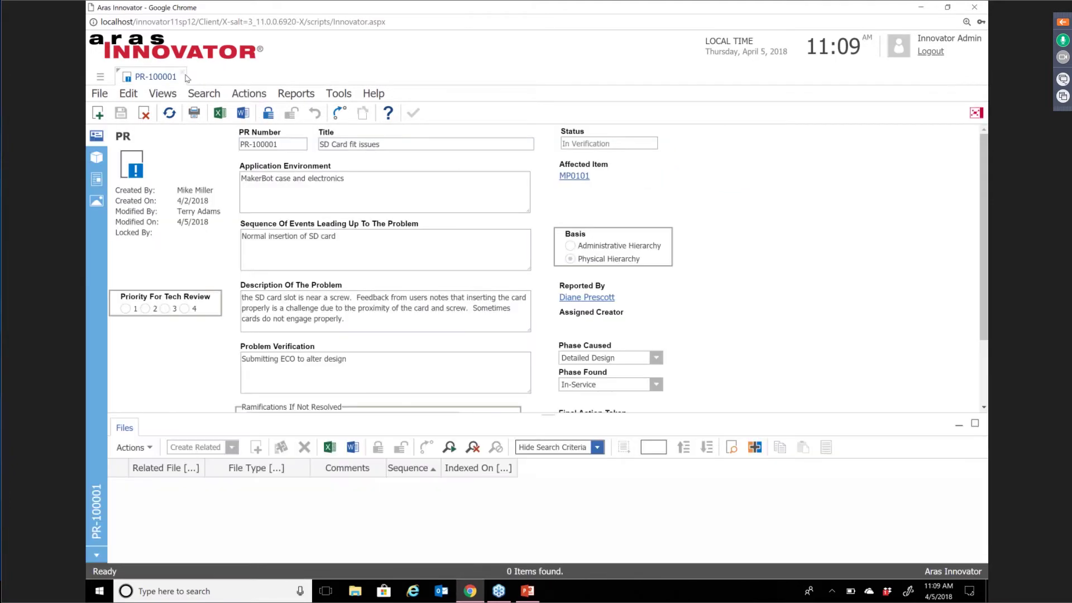
{"action": "left_click", "coordinate": [183, 73]}
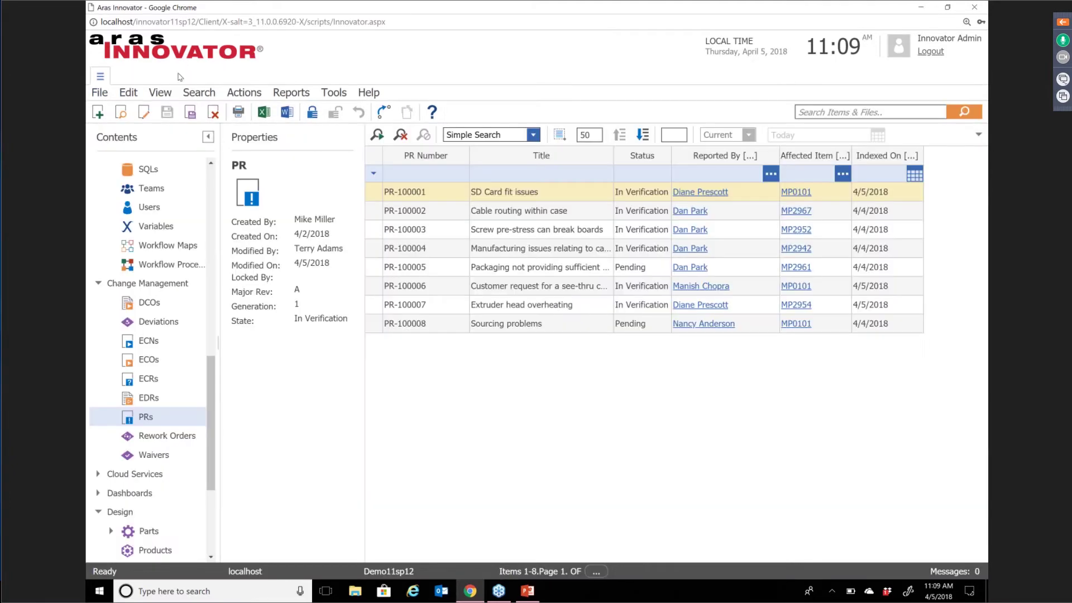
Create and save a blank problem report, view its workflow process, and close both.
{"action": "left_click", "coordinate": [98, 112]}
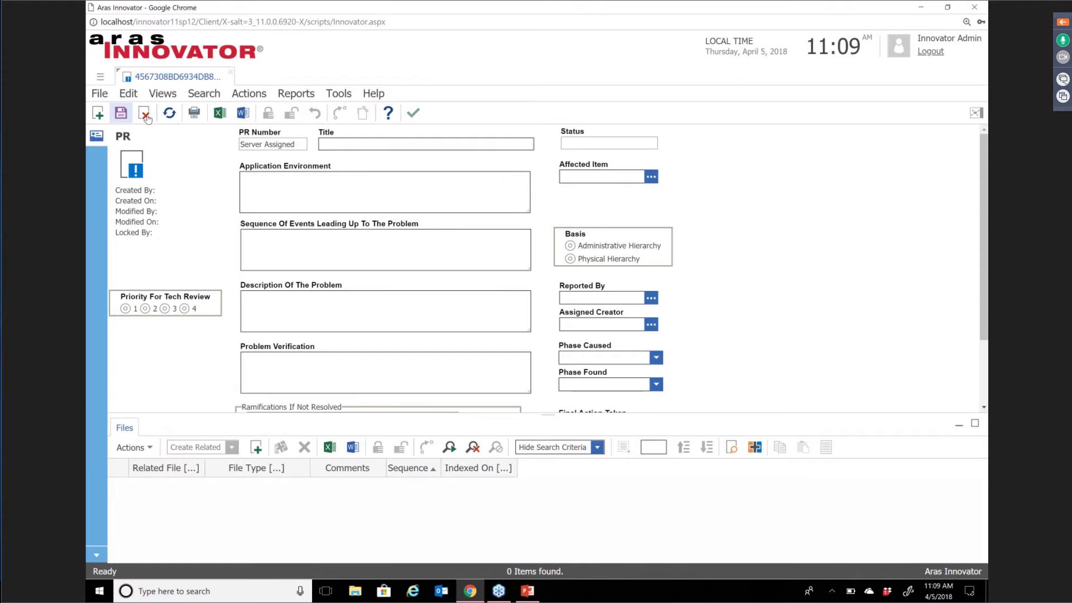
{"action": "left_click", "coordinate": [121, 114]}
{"action": "left_click", "coordinate": [167, 94]}
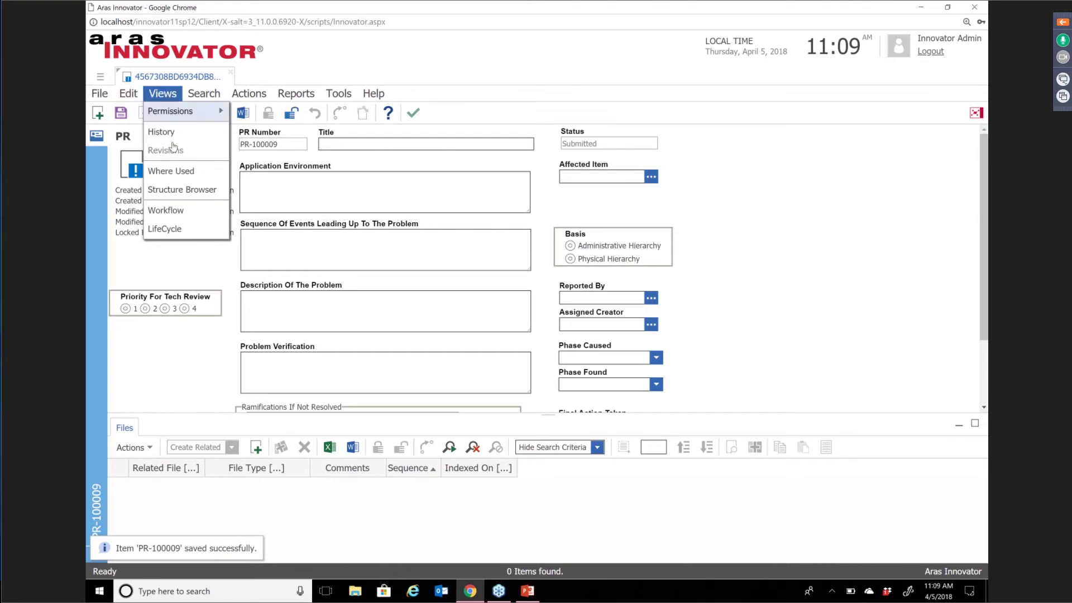
{"action": "left_click", "coordinate": [173, 210]}
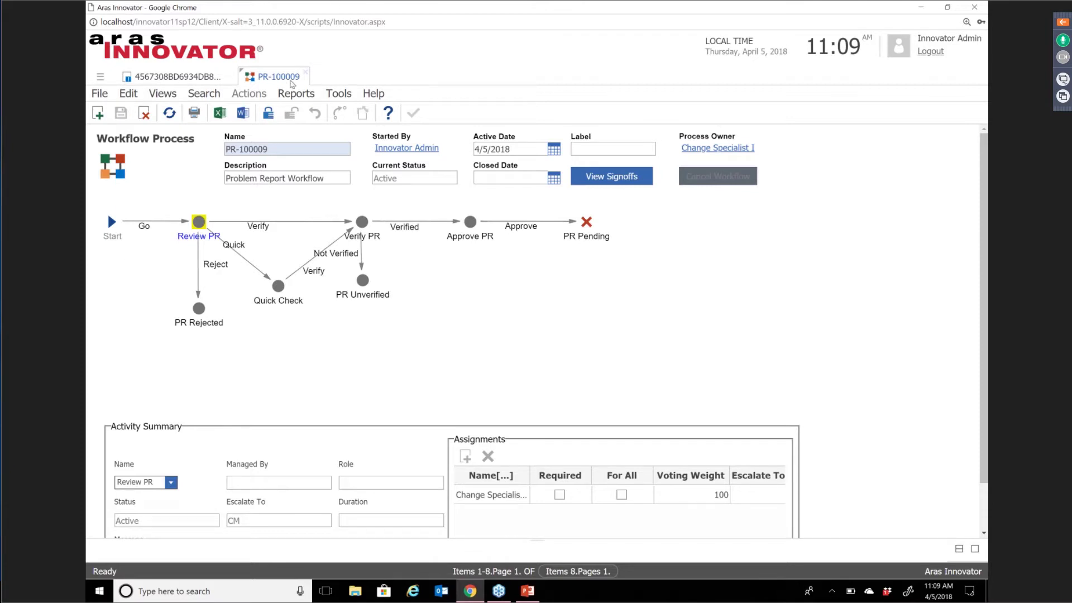
{"action": "left_click", "coordinate": [305, 72]}
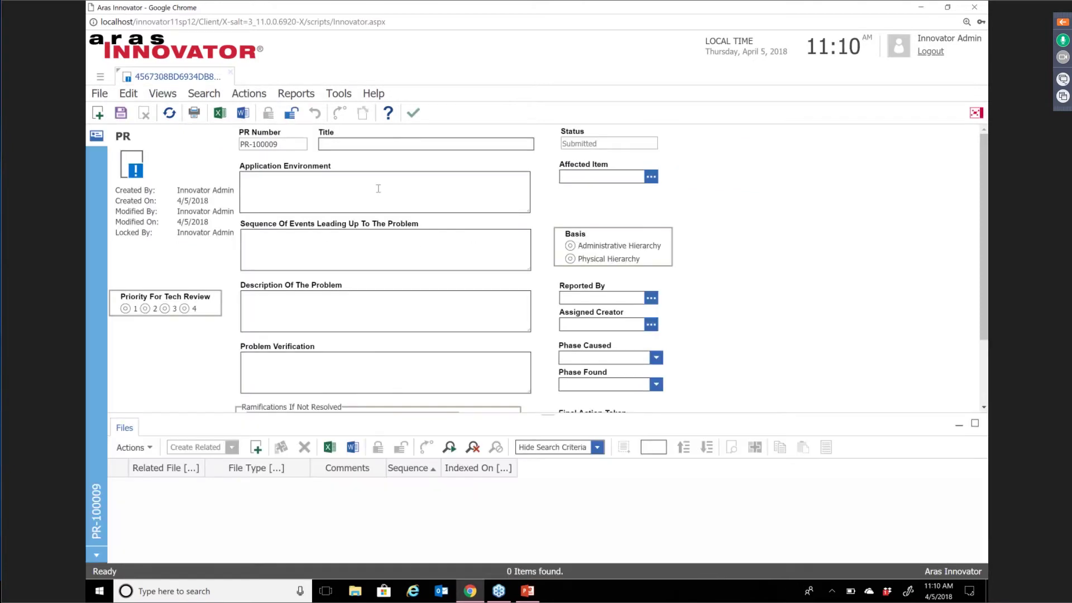
{"action": "left_click", "coordinate": [231, 73]}
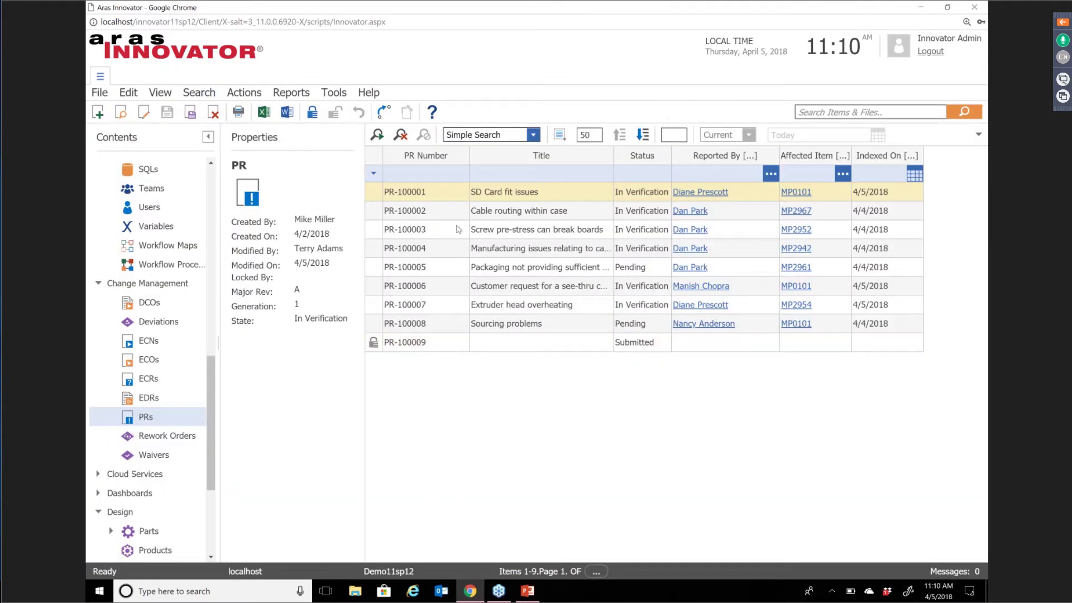
Unlock the newly created problem report in the PR list.
{"action": "left_click", "coordinate": [435, 345]}
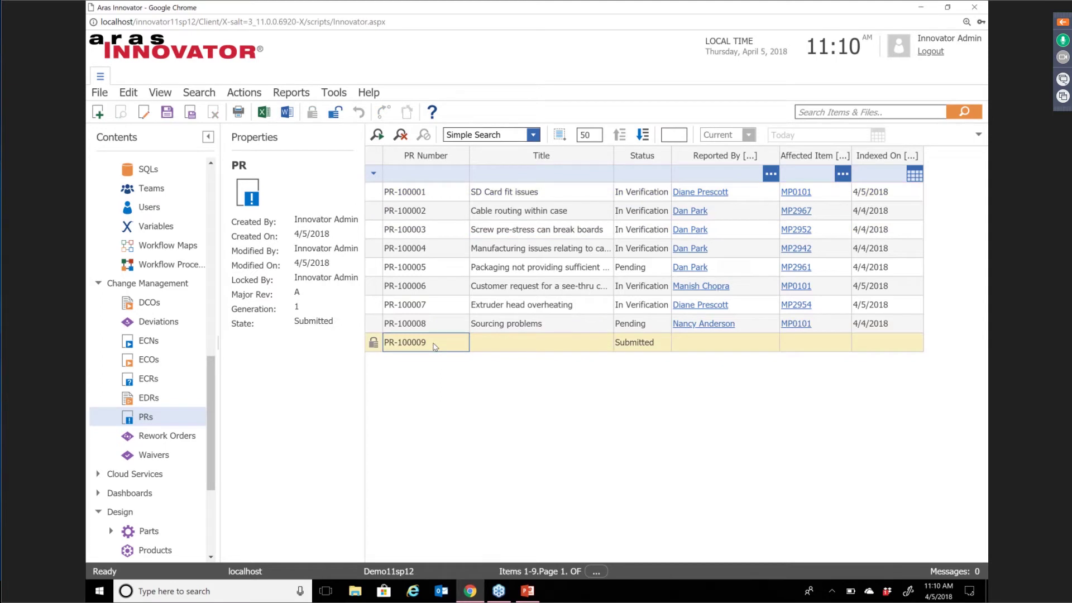
{"action": "right_click", "coordinate": [443, 347]}
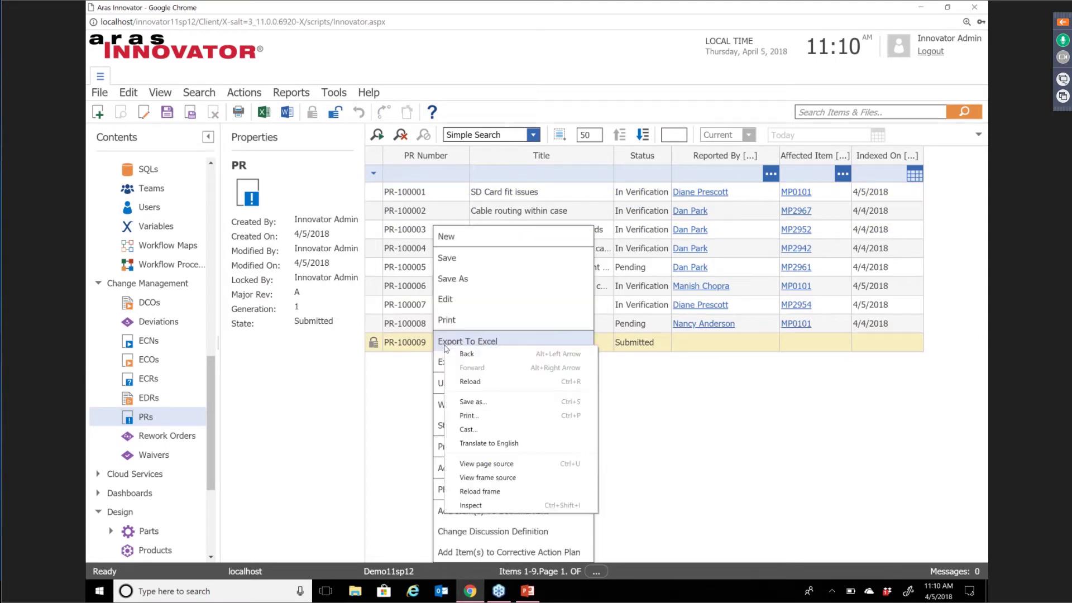
{"action": "left_click", "coordinate": [439, 387]}
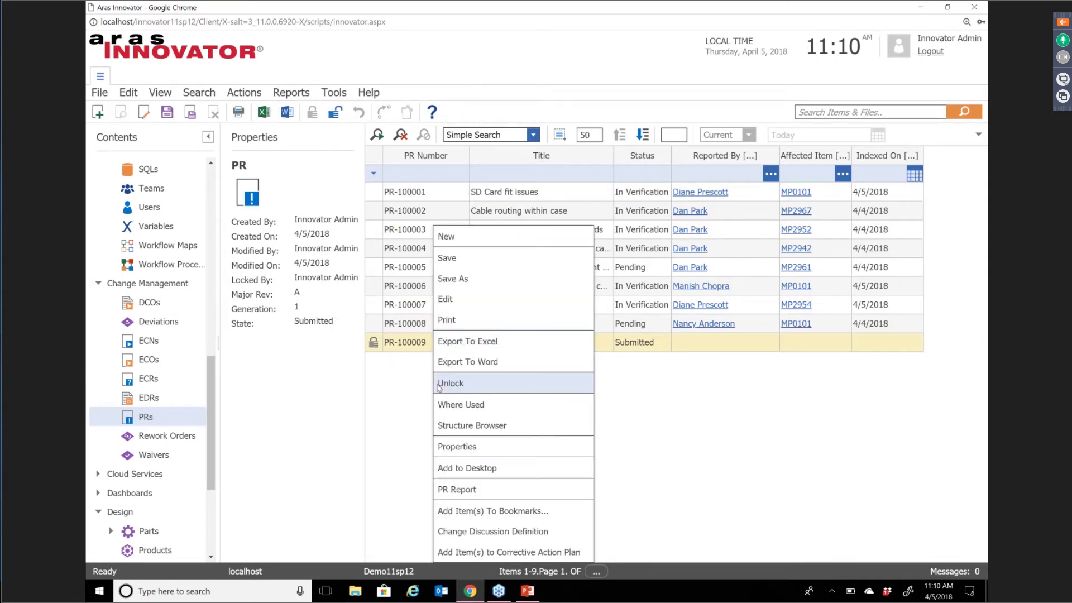
{"action": "left_click", "coordinate": [438, 383]}
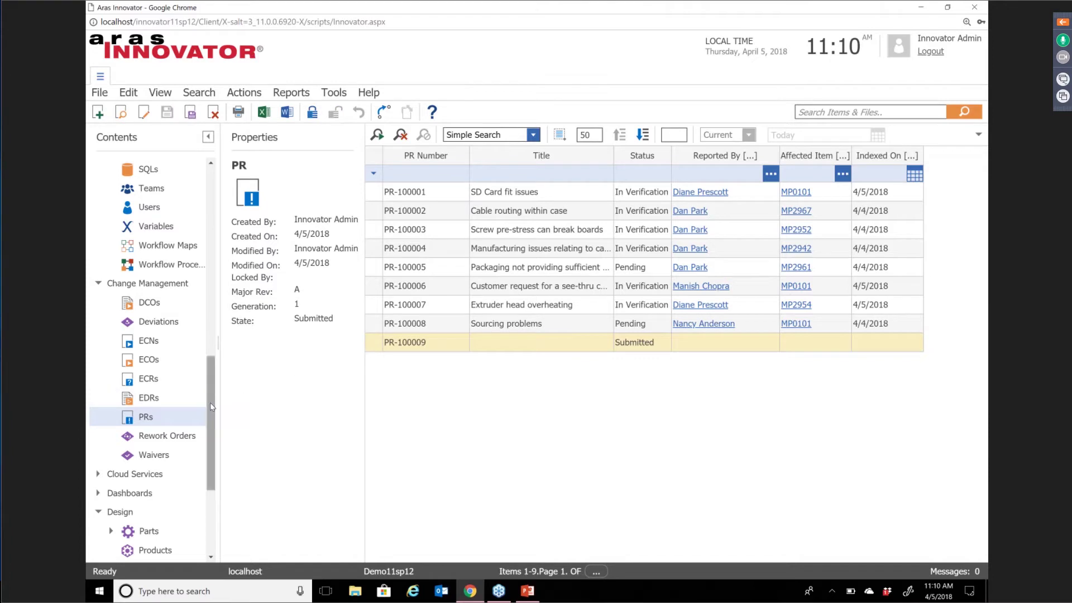
Clear the ItemTypes search criteria and search for item types whose name matches test*.
{"action": "left_click_drag", "start_coordinate": [212, 406], "coordinate": [213, 452]}
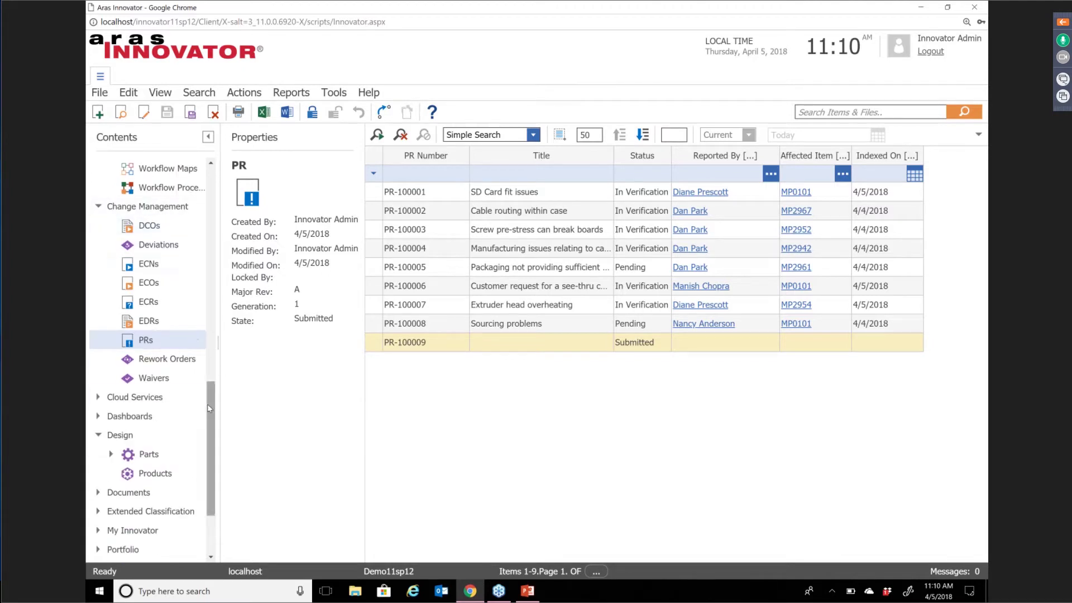
{"action": "left_click_drag", "start_coordinate": [207, 408], "coordinate": [168, 448]}
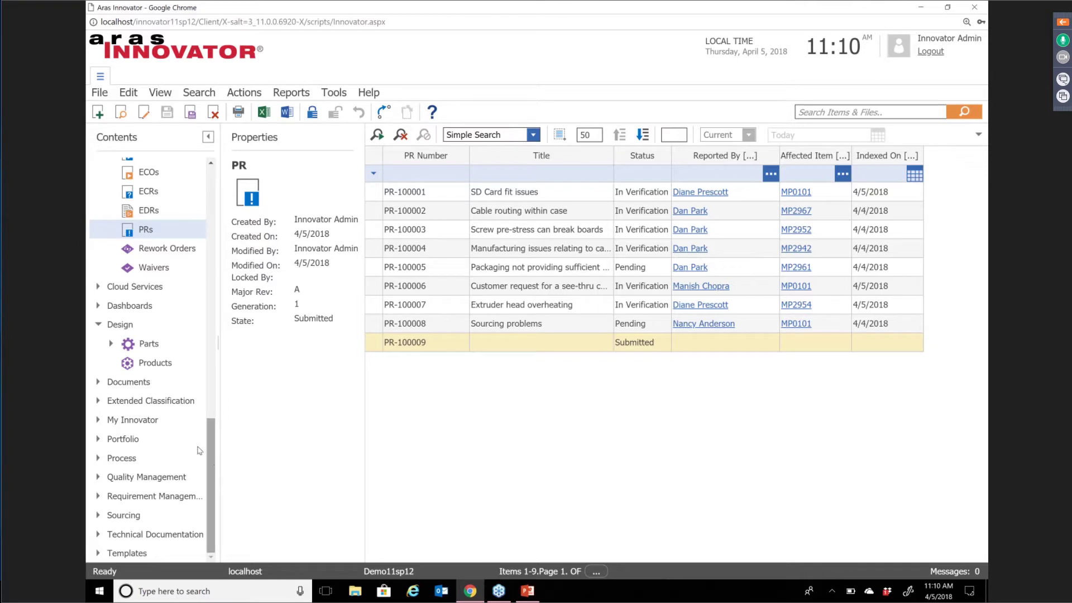
{"action": "scroll", "coordinate": [161, 504], "scroll_direction": "up", "scroll_amount": 15}
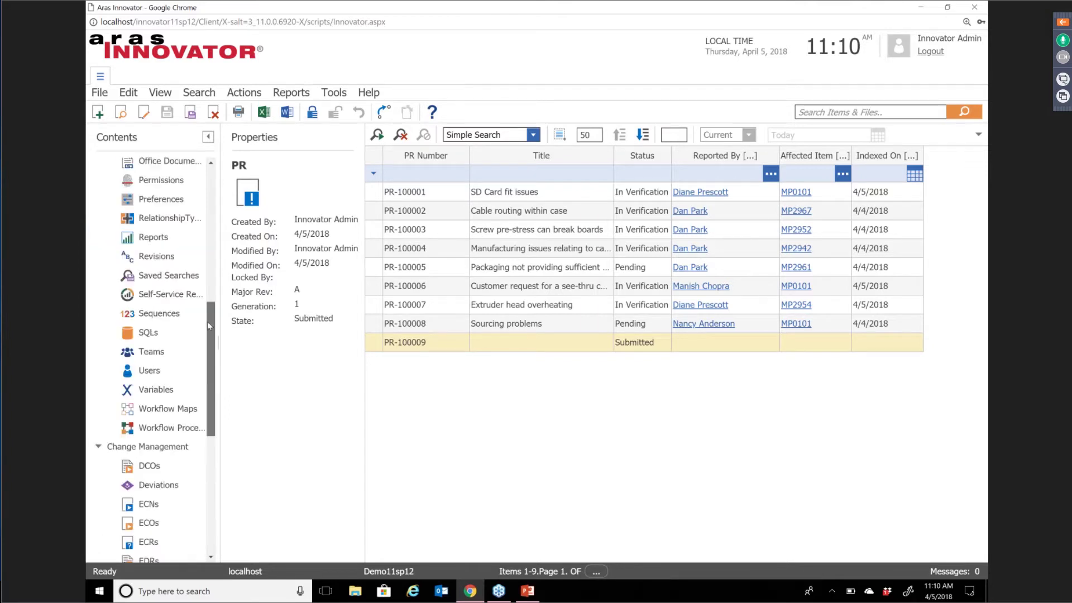
{"action": "left_click", "coordinate": [159, 492]}
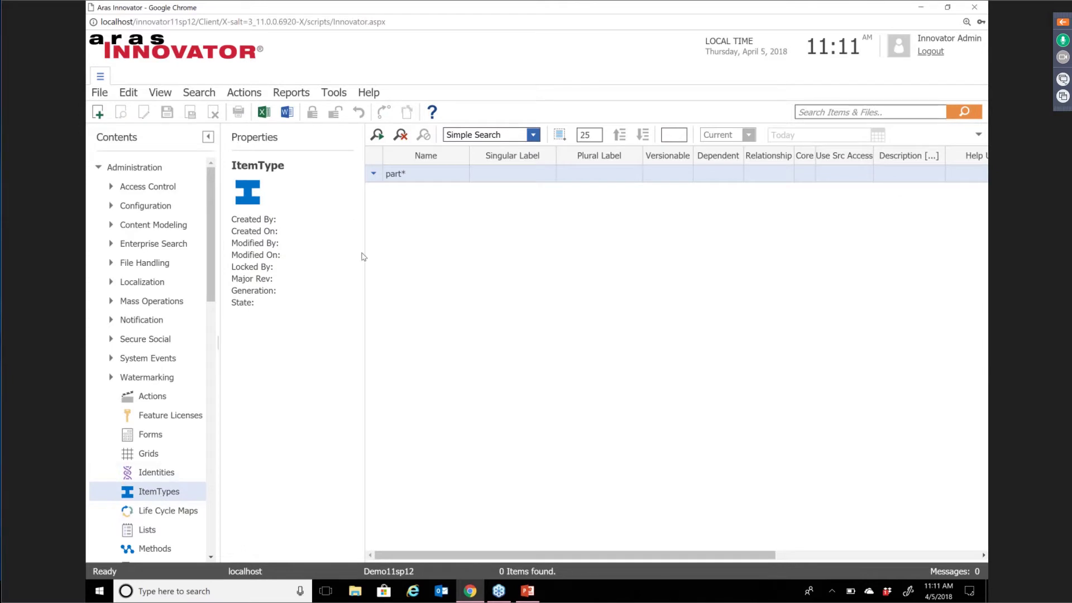
{"action": "left_click", "coordinate": [400, 134]}
{"action": "left_click", "coordinate": [426, 174]}
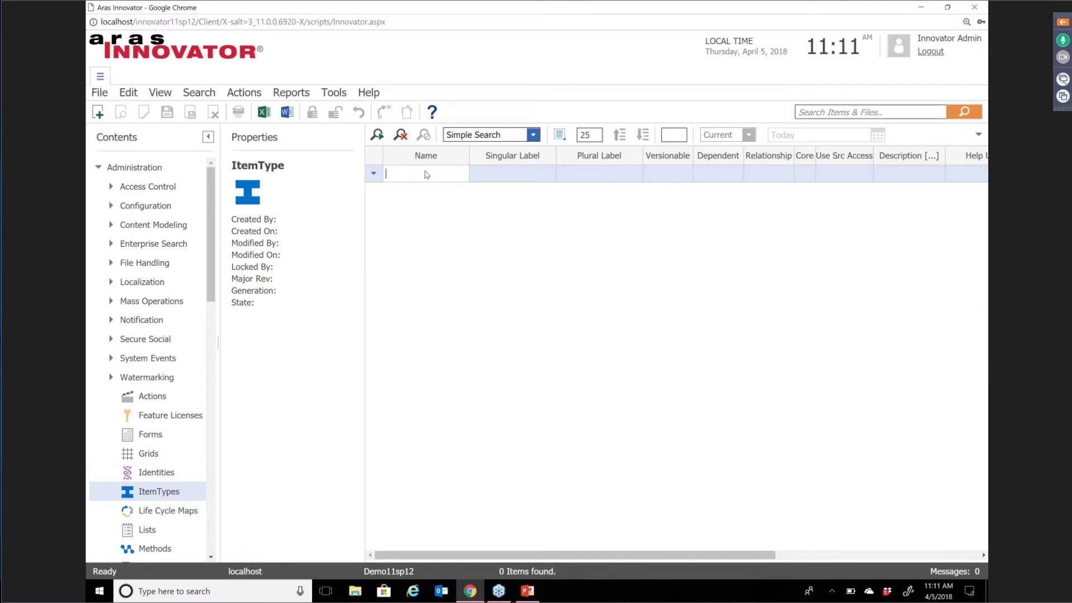
{"action": "type", "text": "test*"}
{"action": "key", "text": "Return"}
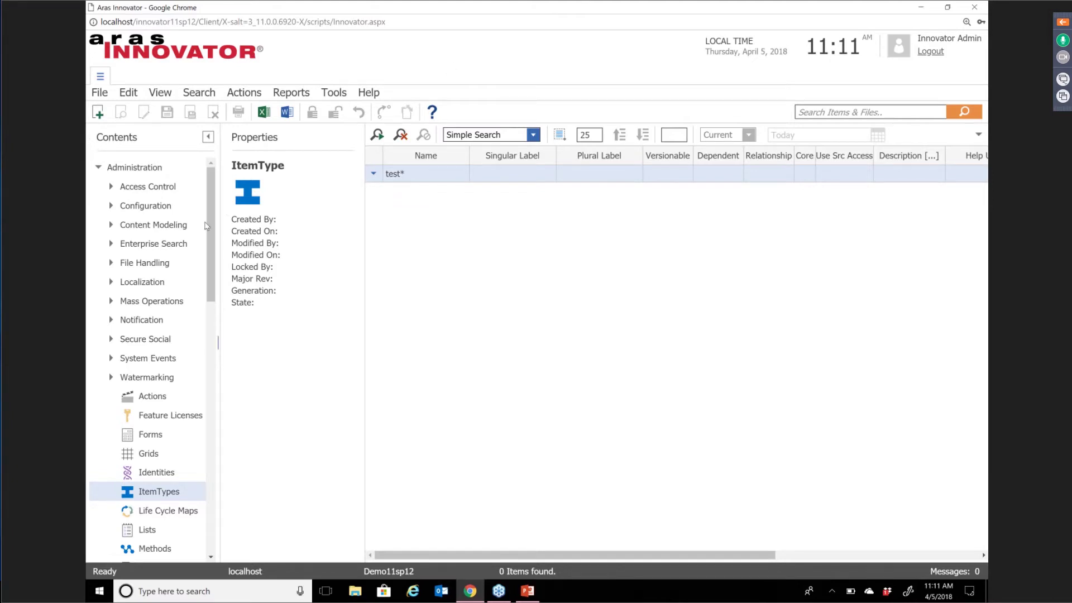
Create a new sequence named Test Run.
{"action": "left_click_drag", "start_coordinate": [212, 227], "coordinate": [206, 332]}
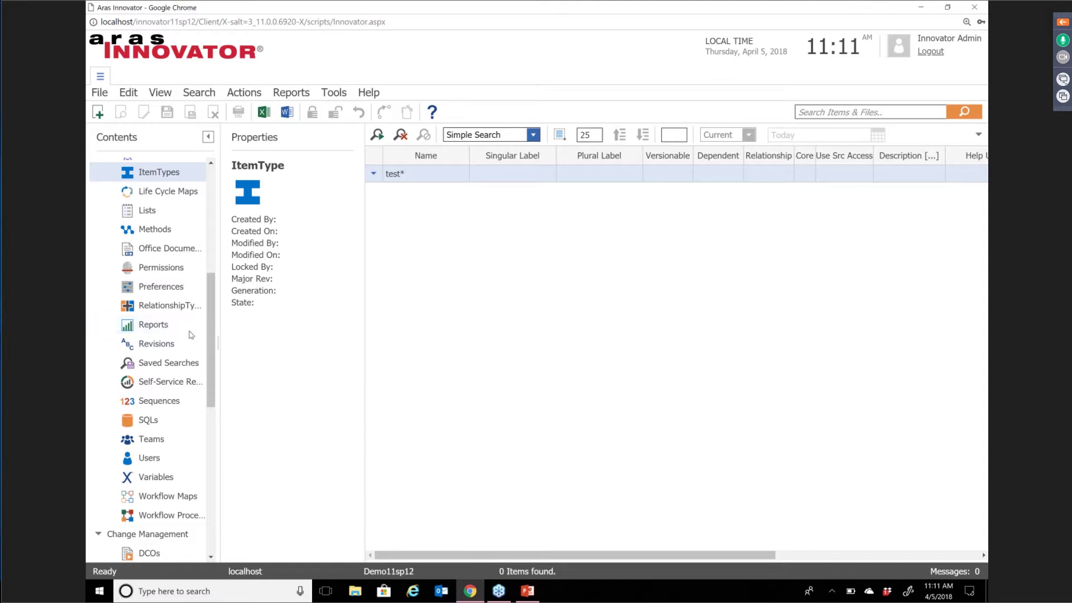
{"action": "left_click", "coordinate": [179, 388]}
{"action": "left_click", "coordinate": [172, 408]}
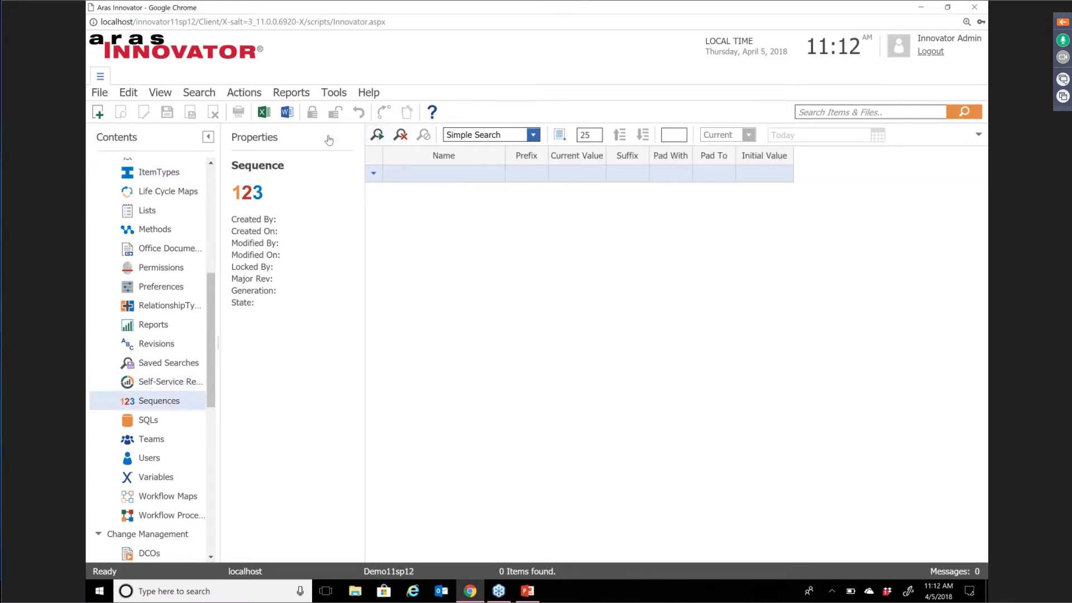
{"action": "left_click", "coordinate": [98, 114]}
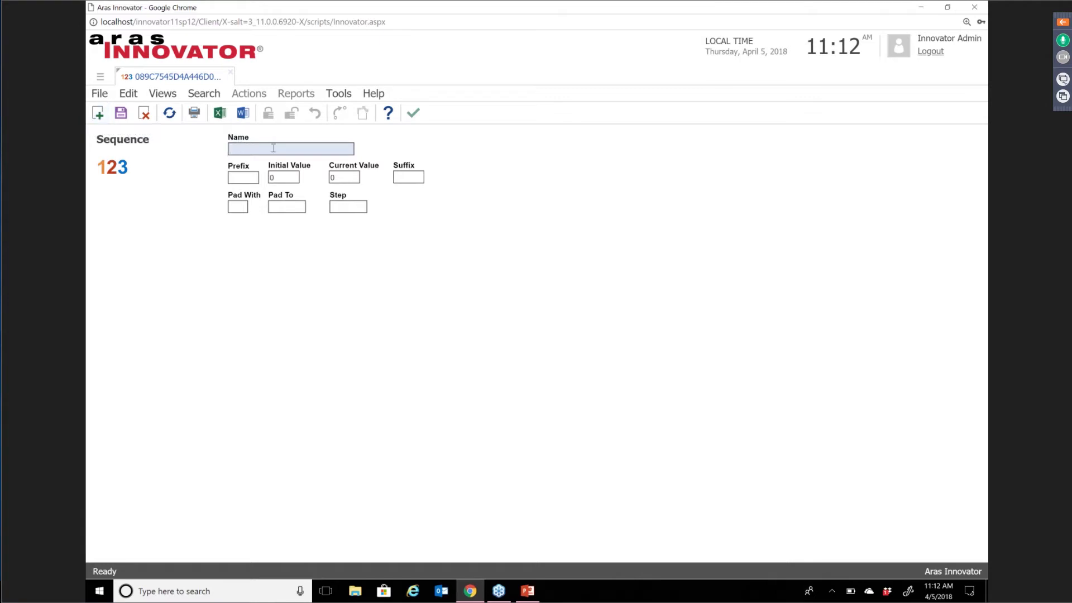
{"action": "type", "text": "Test Run"}
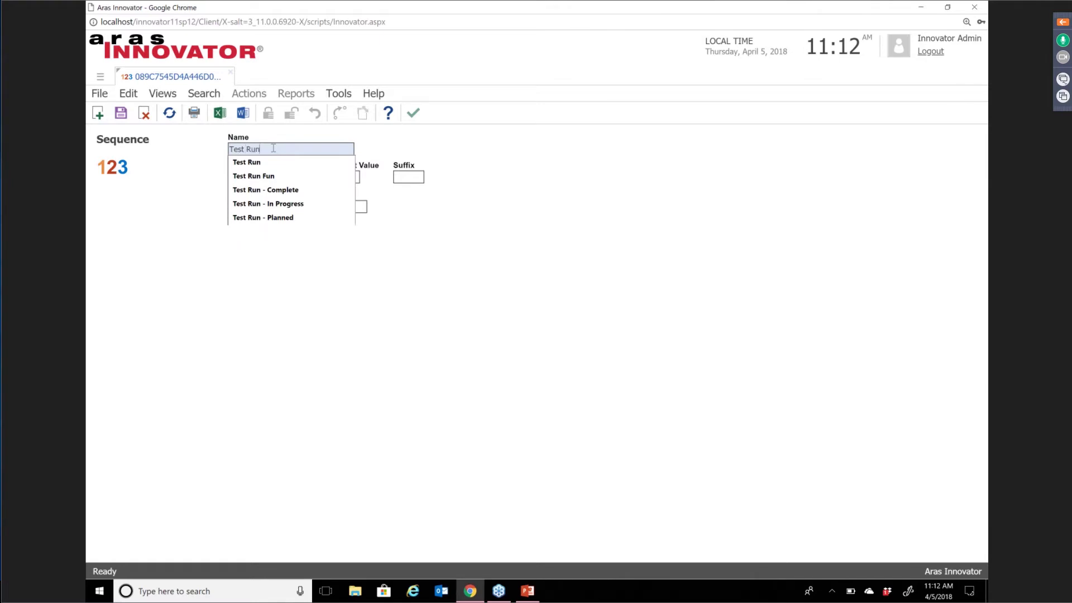
{"action": "key", "text": "Down"}
{"action": "key", "text": "Return"}
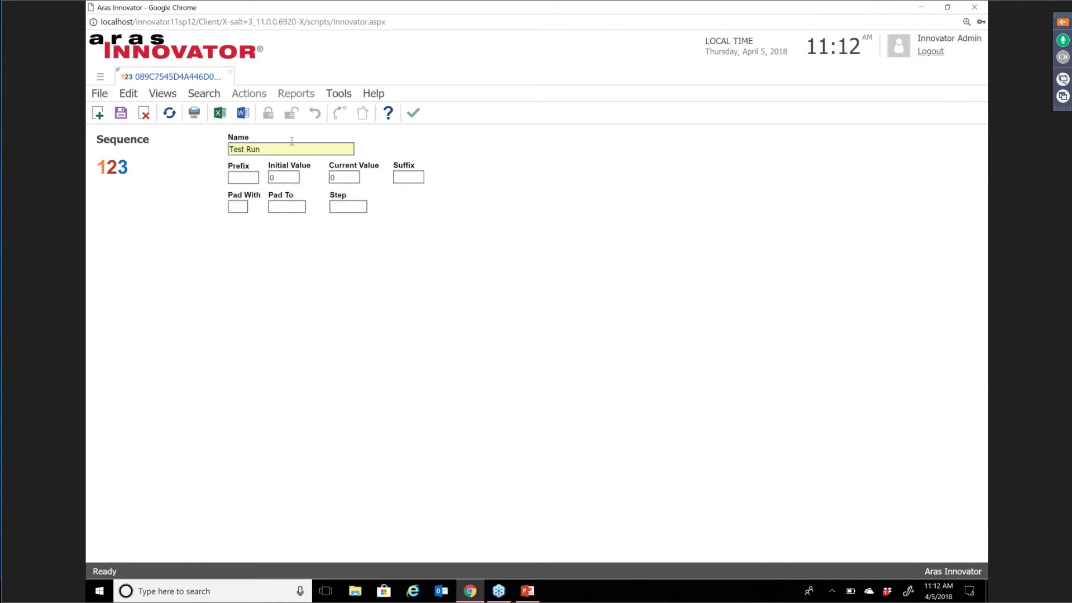
Give the Test Run sequence the prefix TR-, current value 1000 and step 1, and save, unlock and close it.
{"action": "left_click", "coordinate": [254, 178]}
{"action": "type", "text": "TR-"}
{"action": "left_click", "coordinate": [349, 175]}
{"action": "type", "text": "1000"}
{"action": "left_click", "coordinate": [345, 211]}
{"action": "type", "text": "1"}
{"action": "left_click", "coordinate": [333, 238]}
{"action": "left_click", "coordinate": [414, 113]}
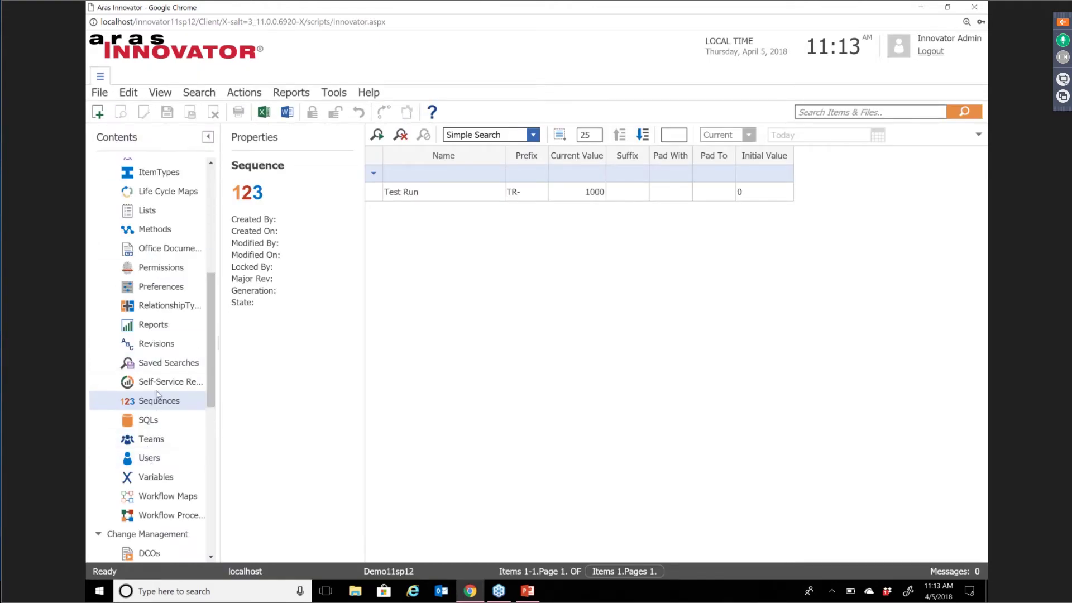
Create a new list named Test Station.
{"action": "left_click", "coordinate": [160, 212]}
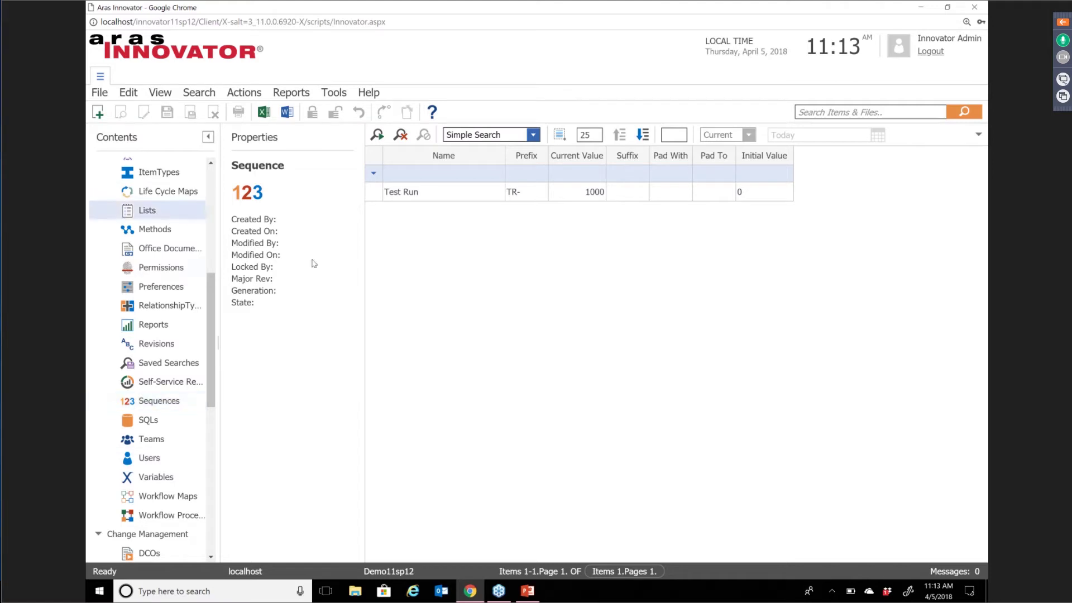
{"action": "left_click", "coordinate": [401, 175]}
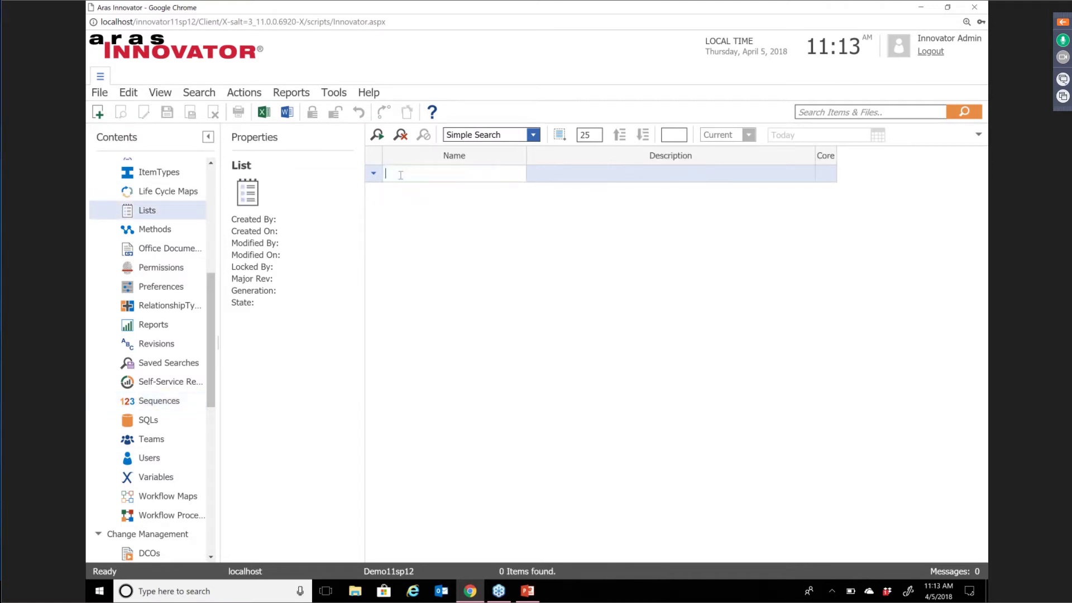
{"action": "left_click", "coordinate": [98, 113]}
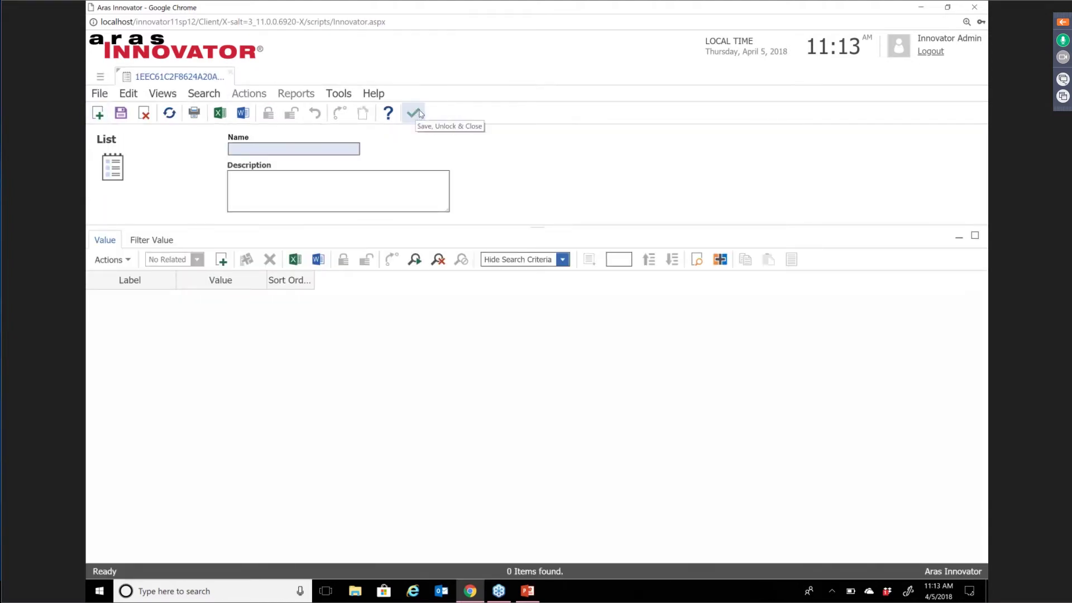
{"action": "left_click", "coordinate": [273, 146]}
{"action": "type", "text": "T"}
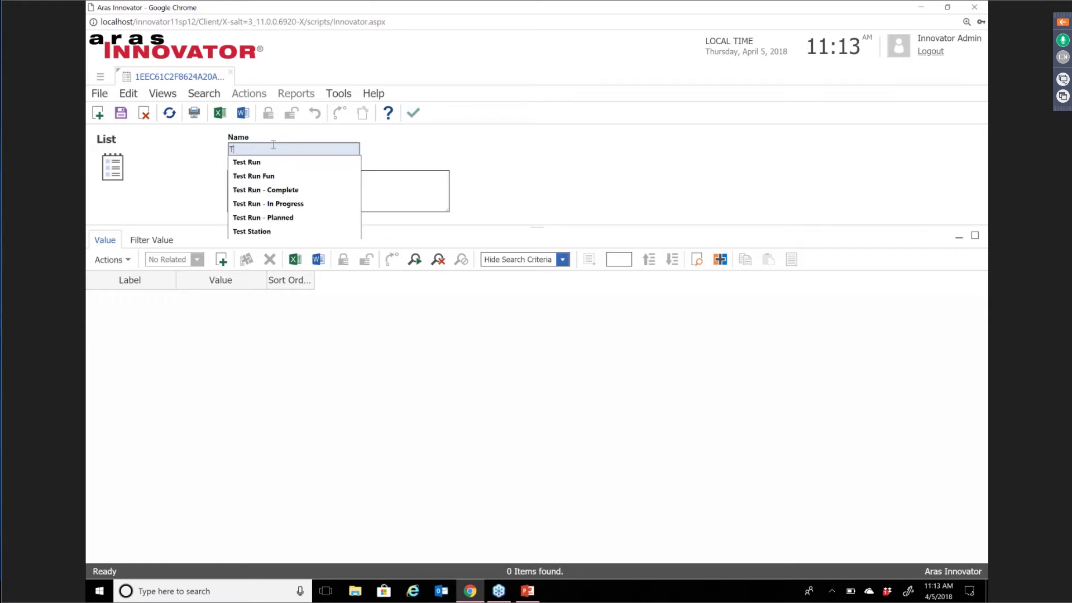
{"action": "type", "text": "est Station"}
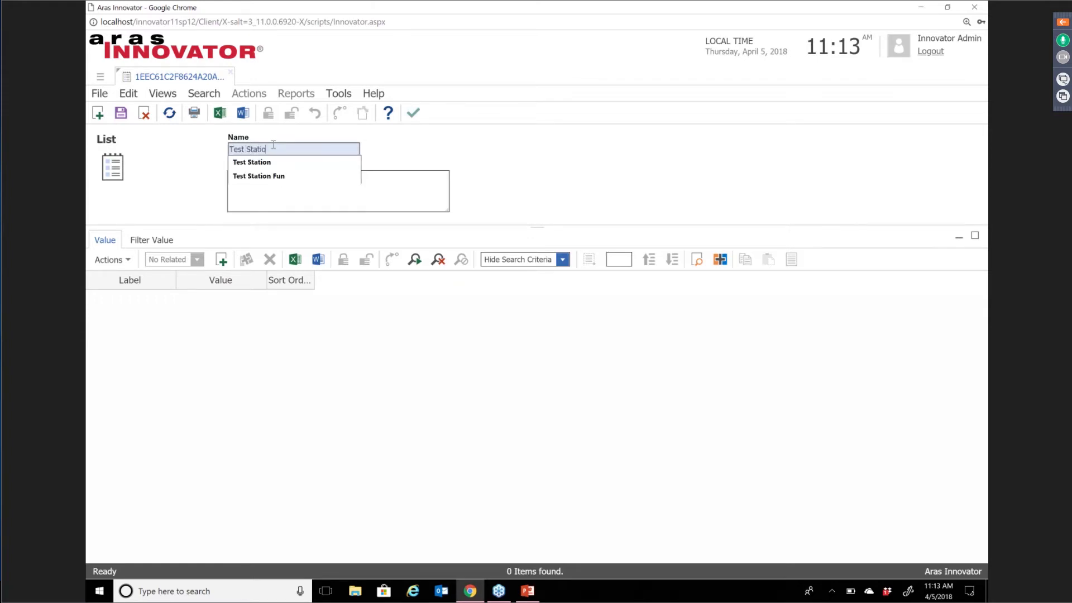
{"action": "left_click", "coordinate": [240, 161]}
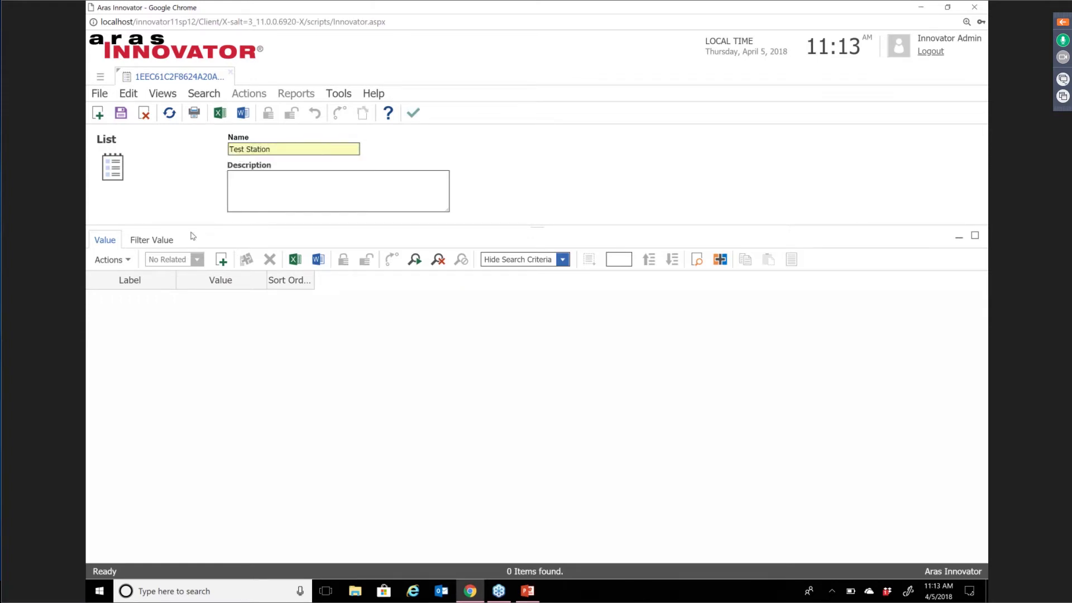
Add three value rows to the Test Station list and fill the first with label Station A and value A.
{"action": "left_click", "coordinate": [222, 260]}
{"action": "left_click", "coordinate": [224, 260]}
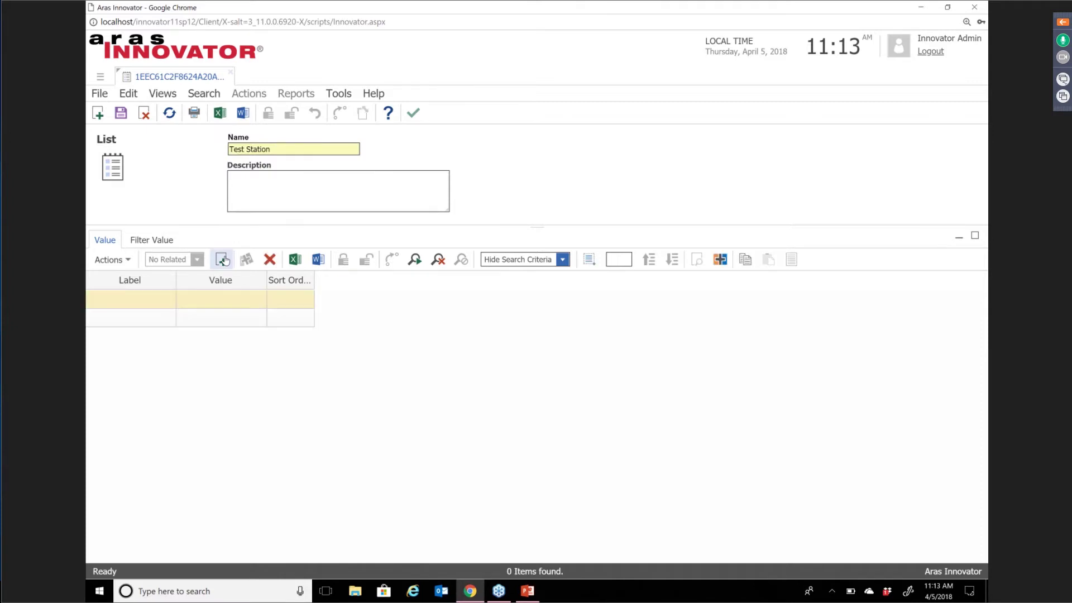
{"action": "left_click", "coordinate": [224, 260]}
{"action": "left_click", "coordinate": [170, 301]}
{"action": "left_click", "coordinate": [170, 301]}
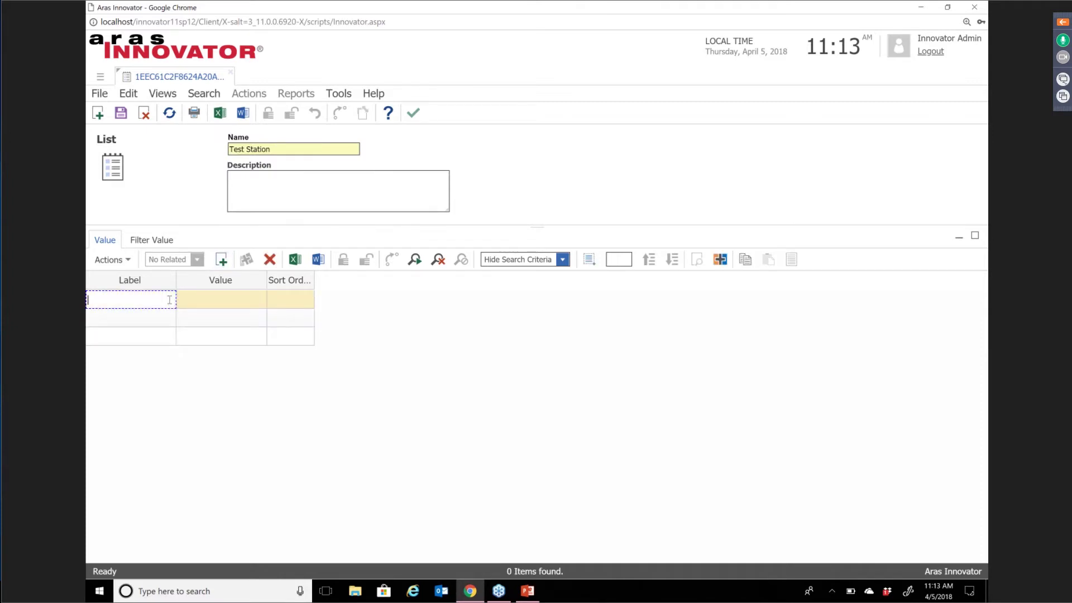
{"action": "type", "text": "Station A"}
{"action": "left_click", "coordinate": [199, 301]}
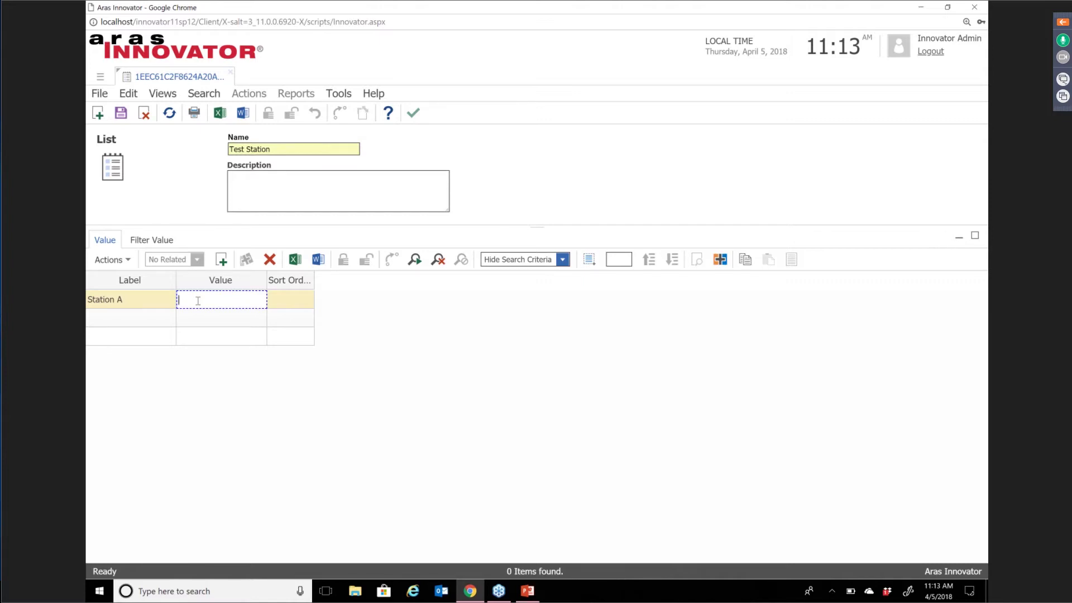
{"action": "type", "text": "A"}
Fill the second row with label Station B and value B, and the third with label Station C and value C.
{"action": "left_click", "coordinate": [127, 318]}
{"action": "type", "text": "Station B"}
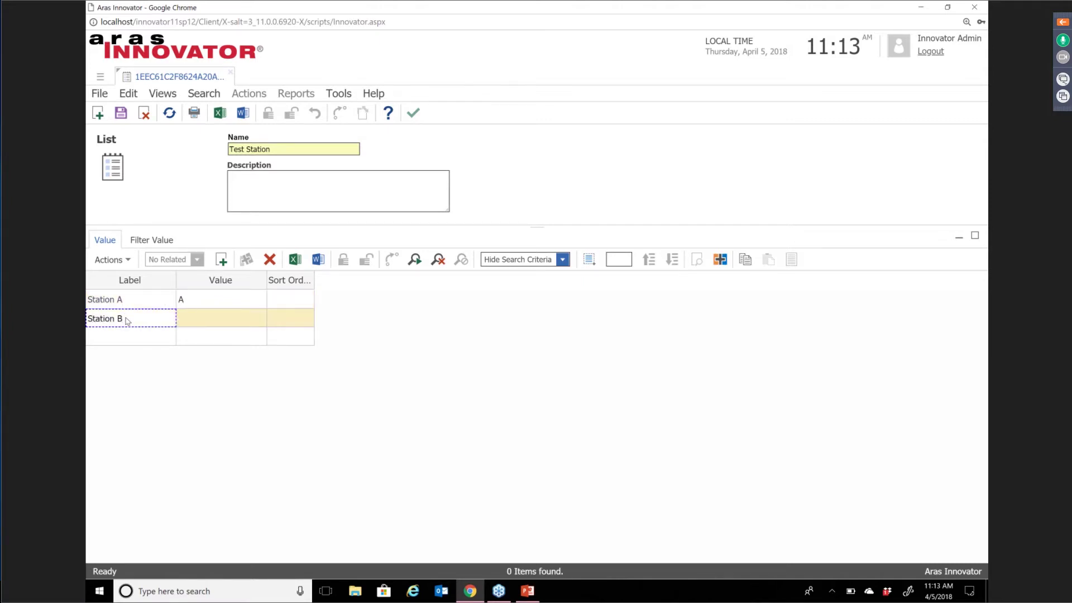
{"action": "left_click", "coordinate": [199, 317]}
{"action": "type", "text": "B"}
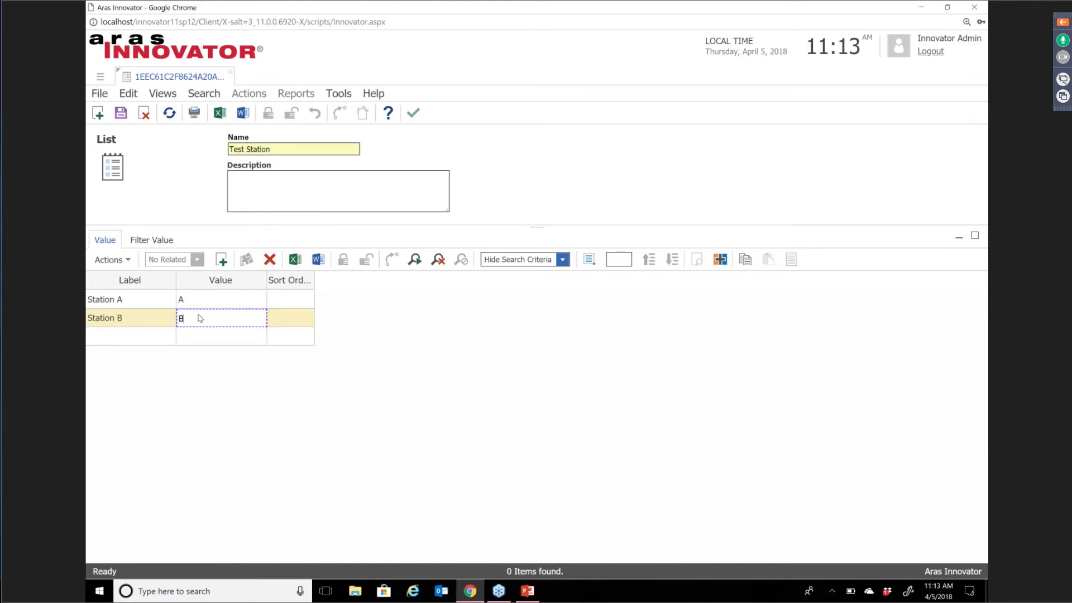
{"action": "left_click", "coordinate": [167, 336]}
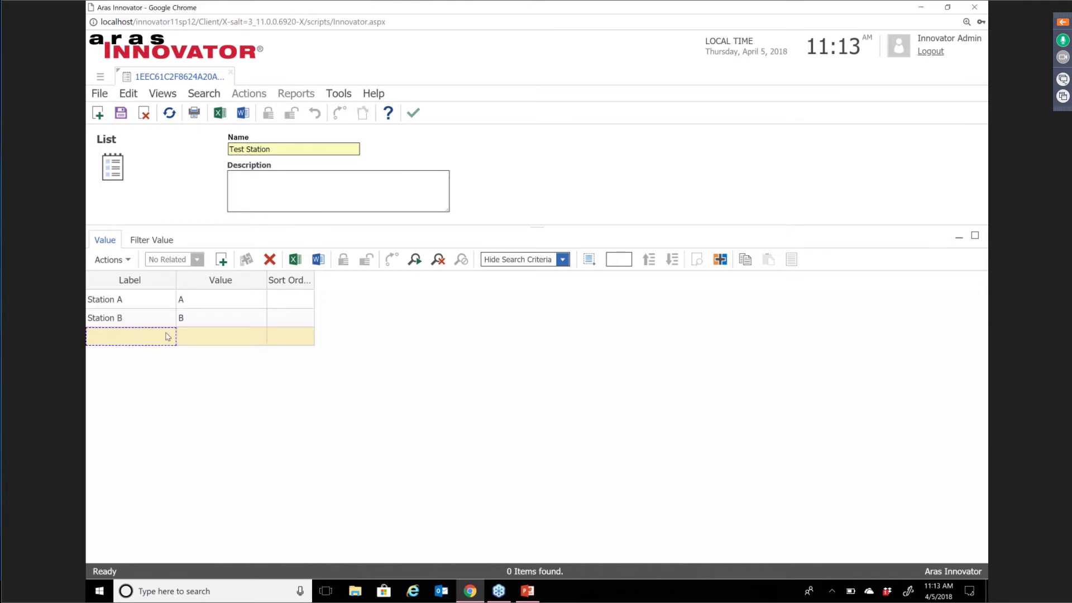
{"action": "left_click", "coordinate": [167, 334]}
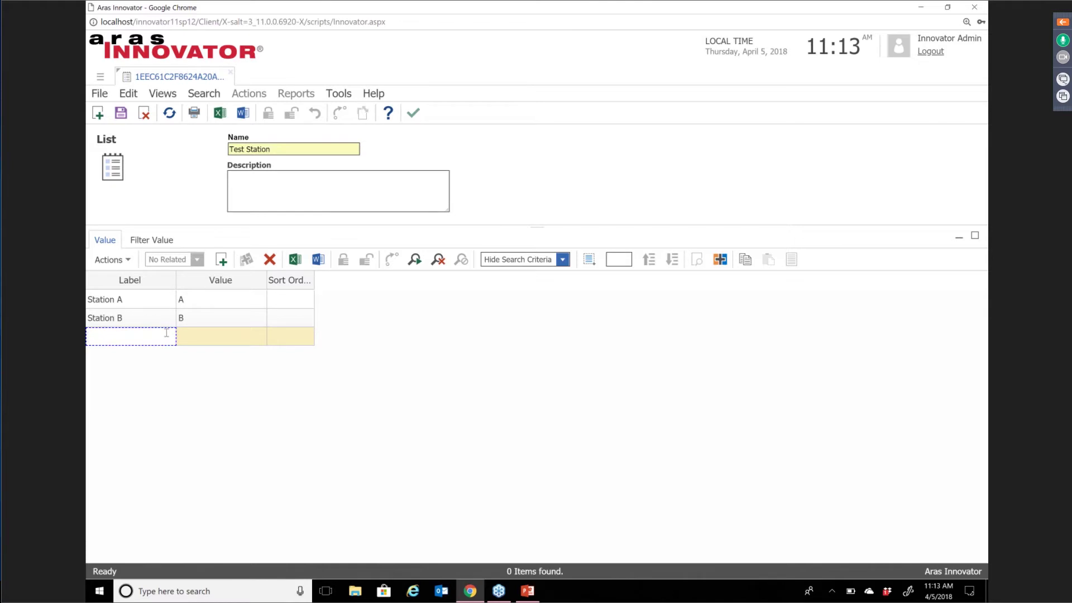
{"action": "type", "text": "Station C"}
{"action": "left_click", "coordinate": [190, 337]}
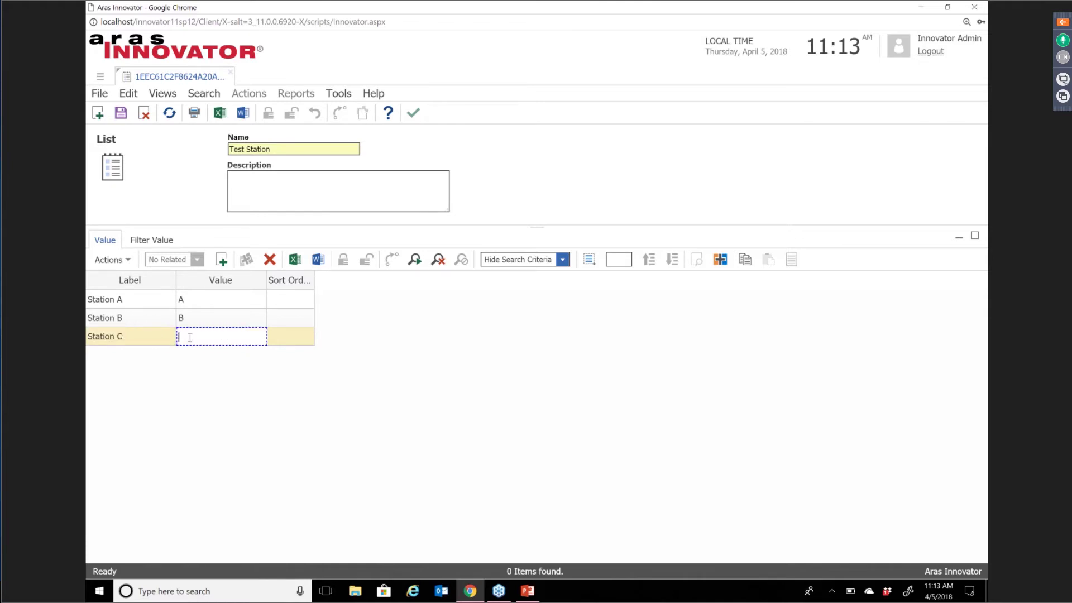
{"action": "type", "text": "C"}
Set the sort order of Stations A, B and C to 1, 2 and 3, and save, unlock and close the list.
{"action": "left_click", "coordinate": [299, 304]}
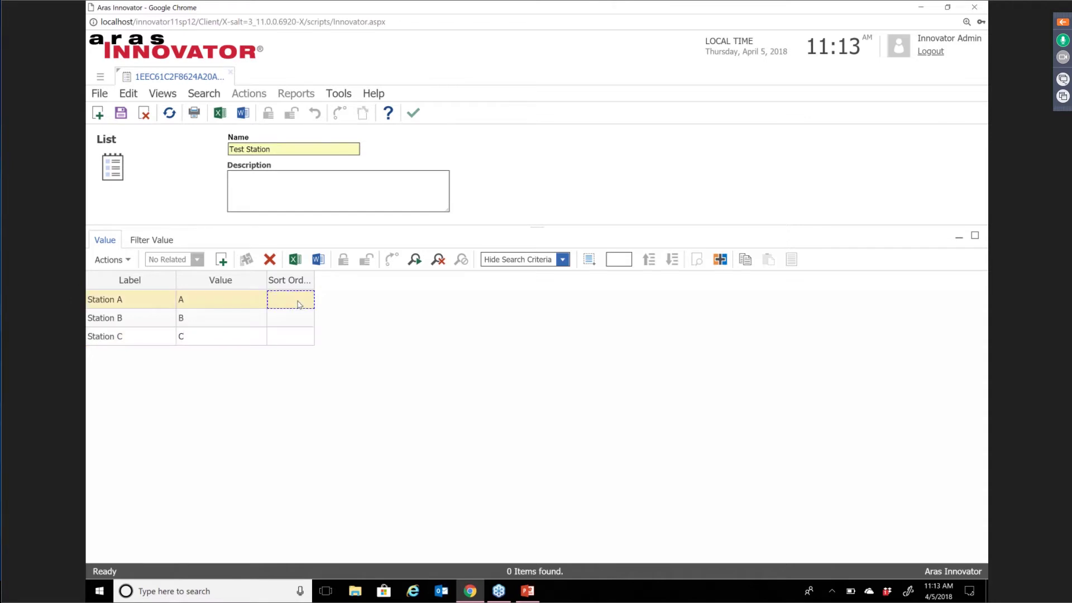
{"action": "left_click", "coordinate": [297, 301]}
{"action": "type", "text": "1"}
{"action": "left_click", "coordinate": [293, 319]}
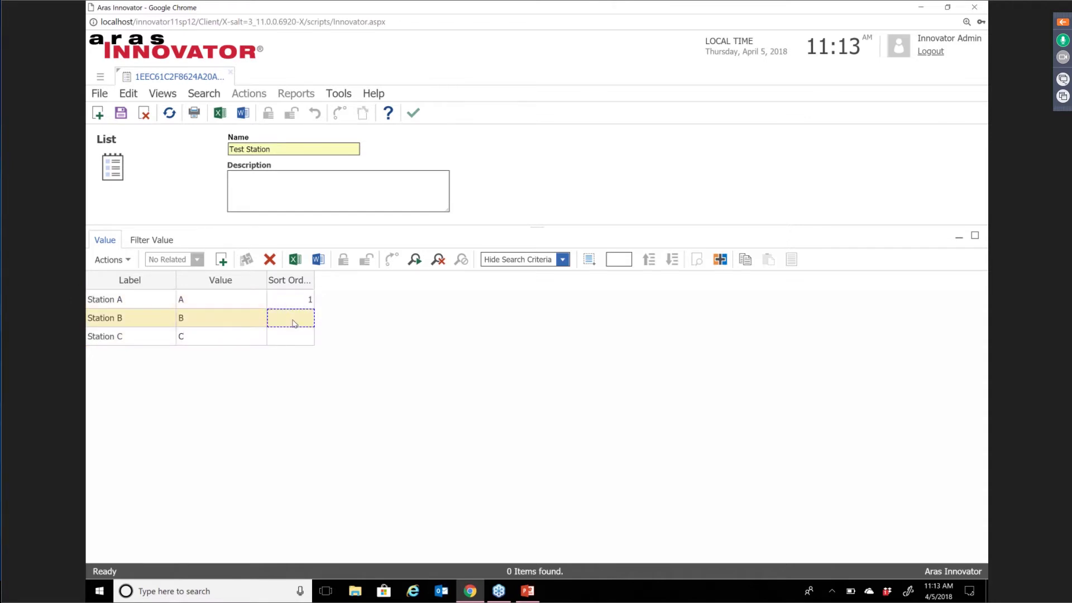
{"action": "left_click", "coordinate": [293, 319]}
{"action": "type", "text": "2"}
{"action": "left_click", "coordinate": [289, 338]}
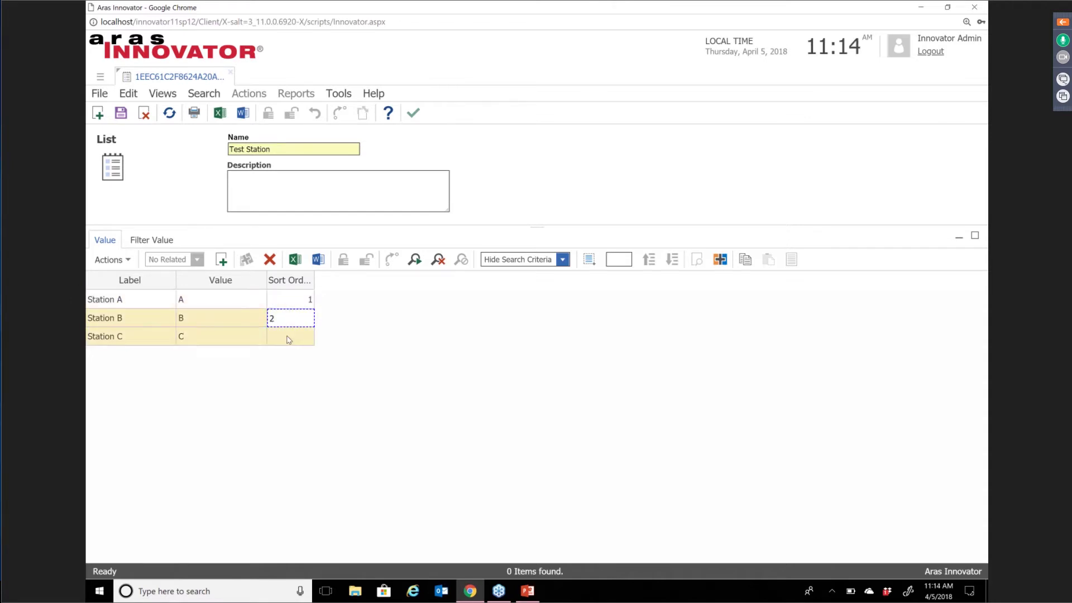
{"action": "left_click", "coordinate": [289, 339]}
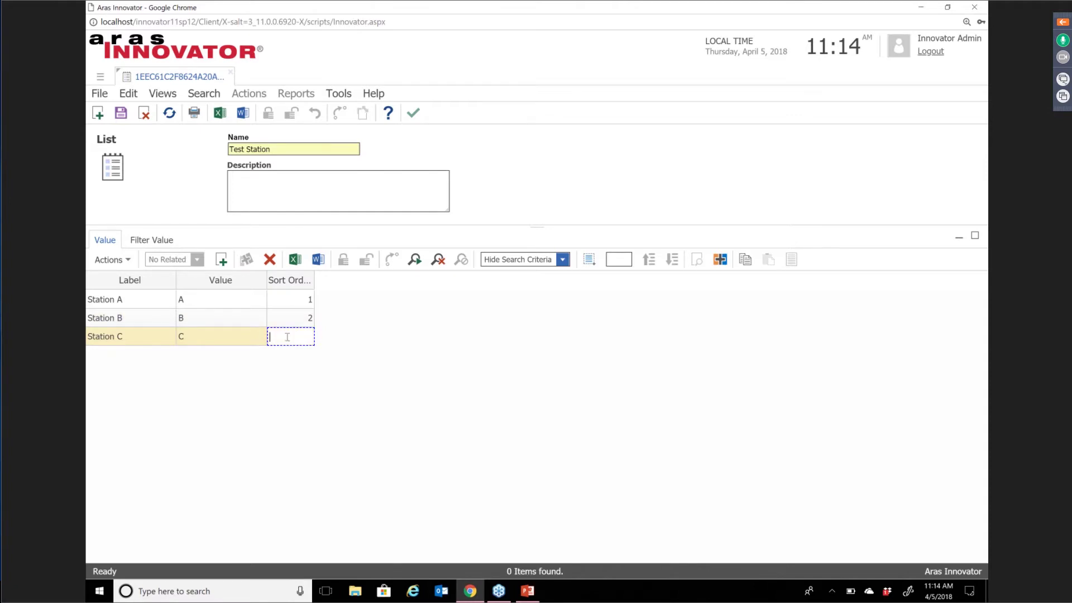
{"action": "type", "text": "3"}
{"action": "left_click", "coordinate": [289, 326]}
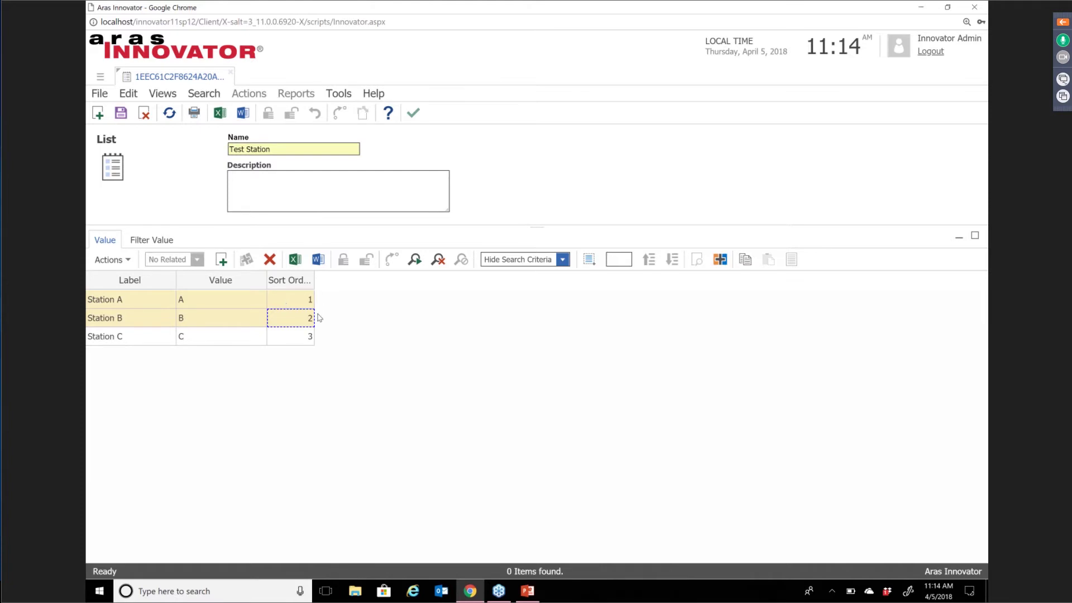
{"action": "left_click", "coordinate": [414, 115]}
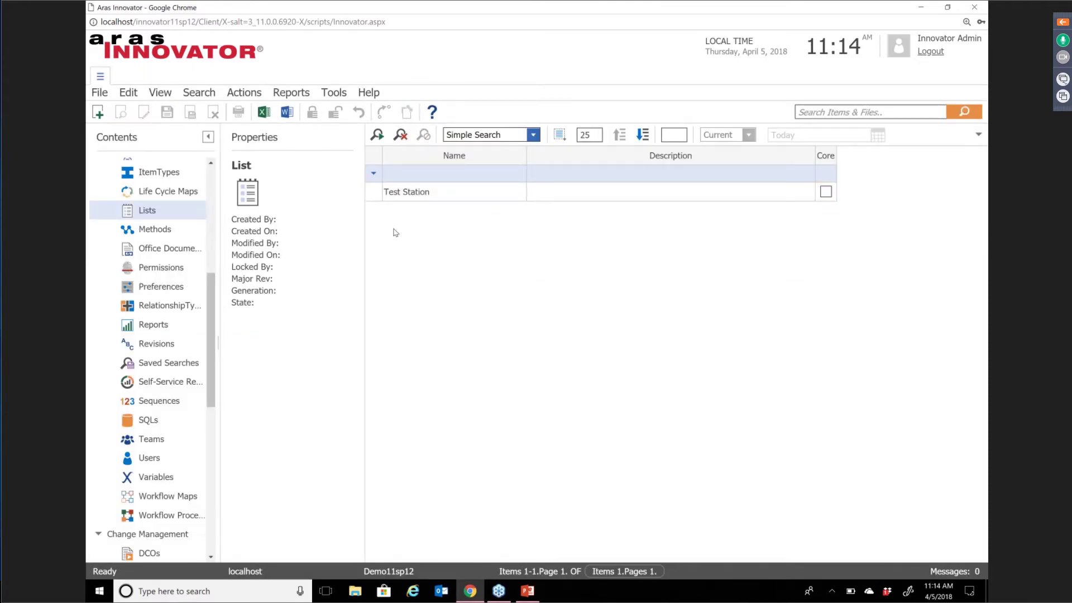
Create a new permission named Test Run - Planned.
{"action": "left_click", "coordinate": [163, 270]}
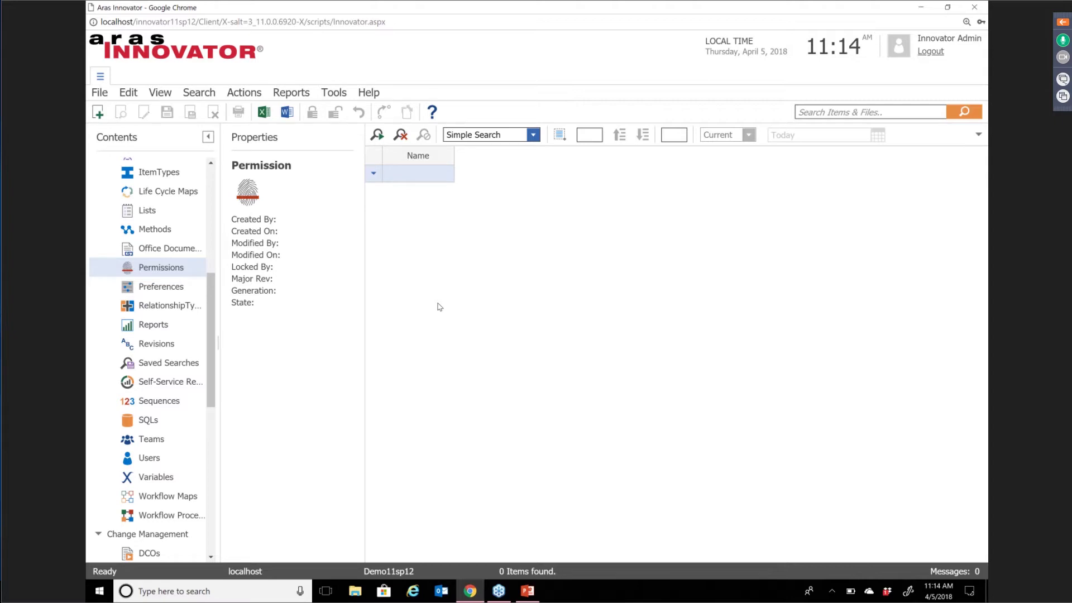
{"action": "left_click", "coordinate": [98, 112]}
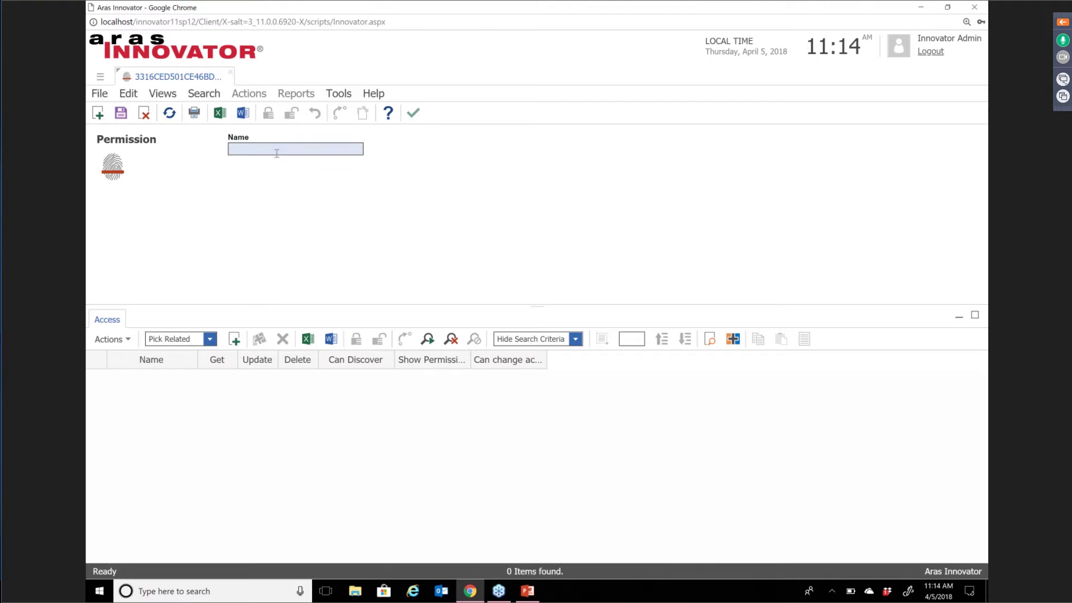
{"action": "type", "text": "Test"}
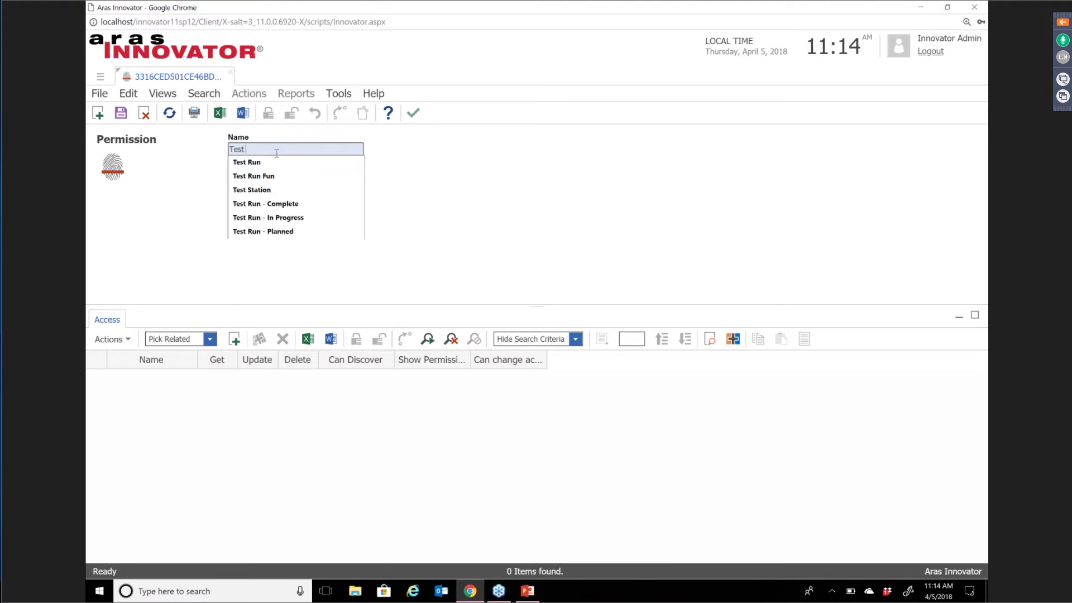
{"action": "type", "text": " Run - "}
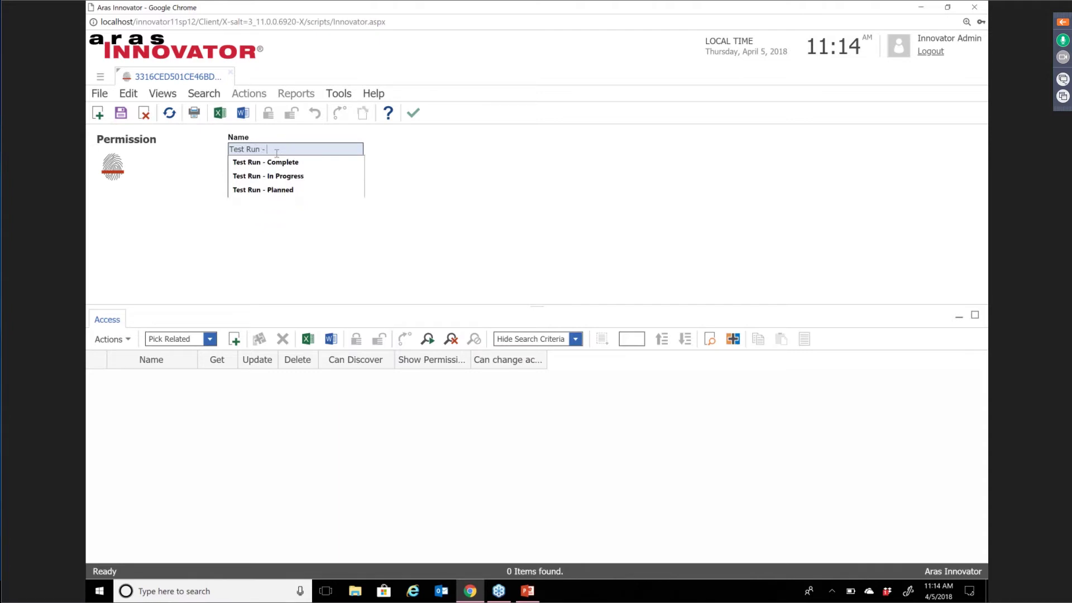
{"action": "type", "text": "Planned"}
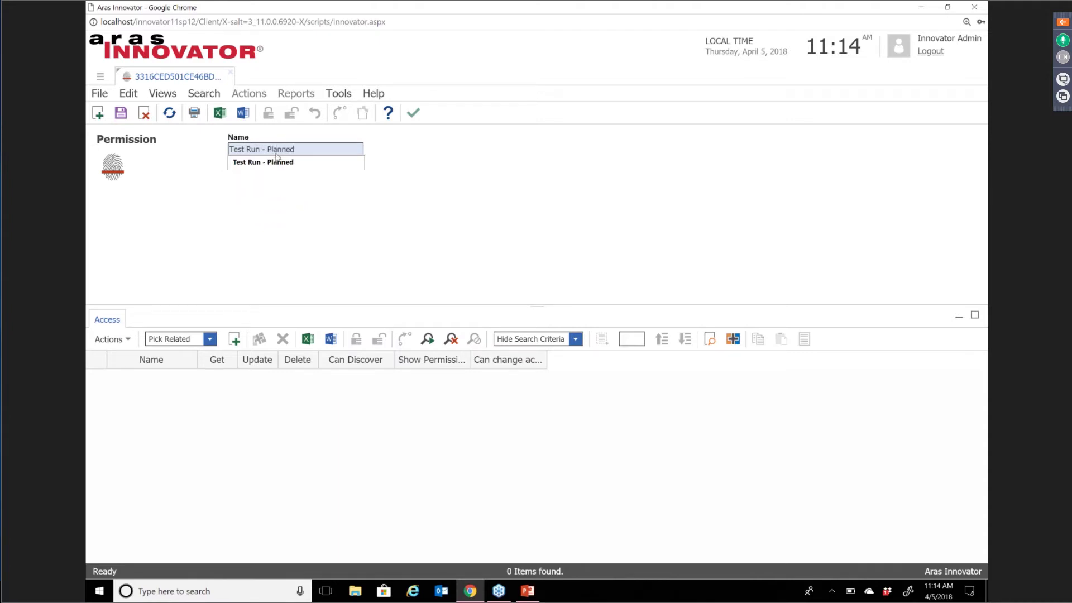
{"action": "left_click", "coordinate": [278, 416]}
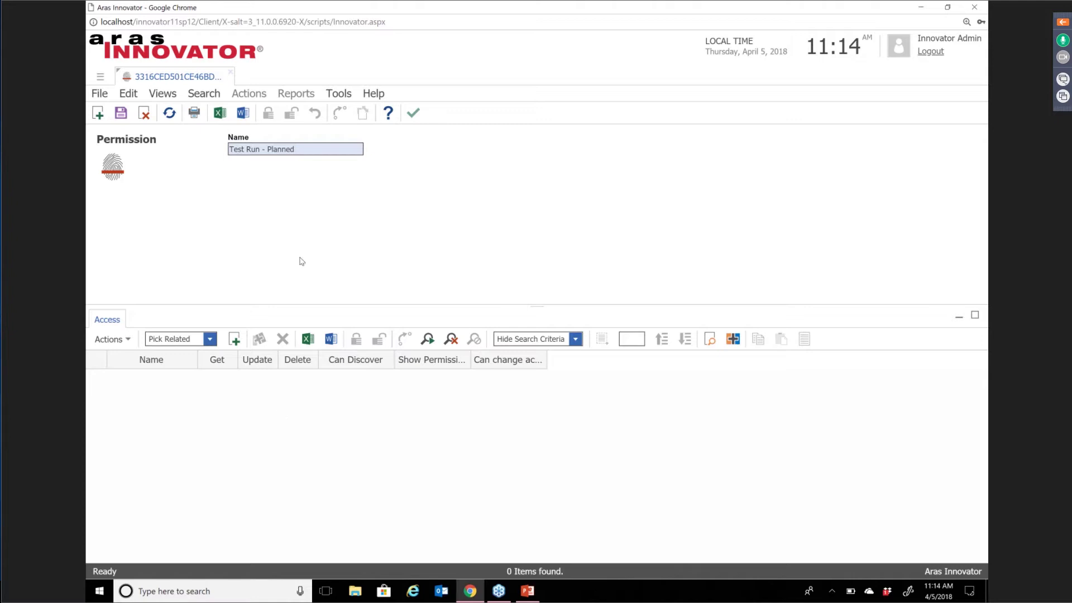
Start adding identities to the permission's access list and search for names matching world*|Qual*|Inn*.
{"action": "left_click", "coordinate": [235, 339]}
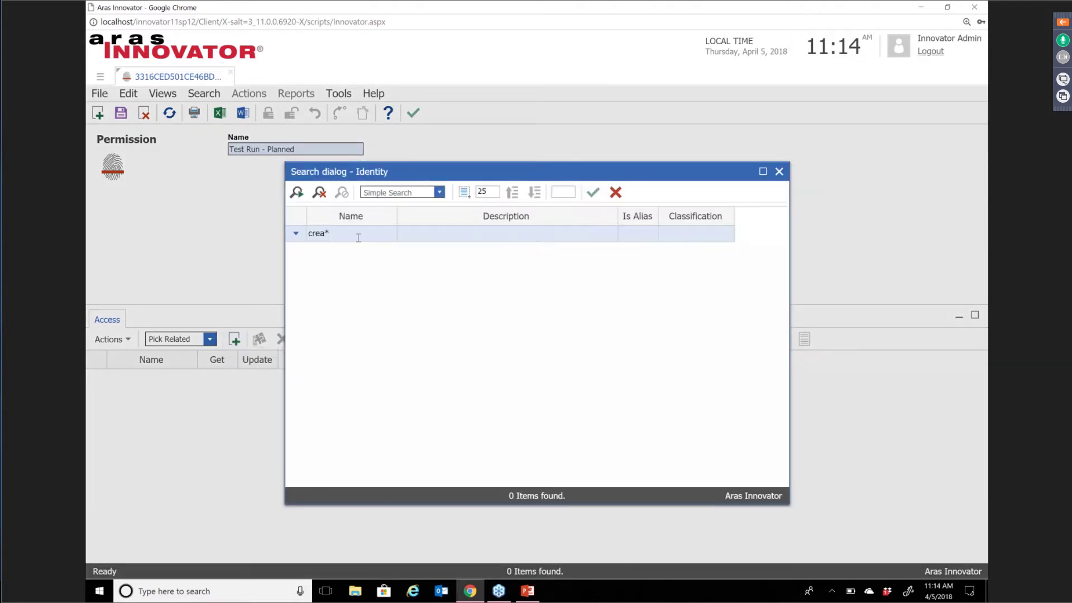
{"action": "left_click", "coordinate": [358, 236]}
{"action": "left_click_drag", "start_coordinate": [358, 237], "coordinate": [313, 236]}
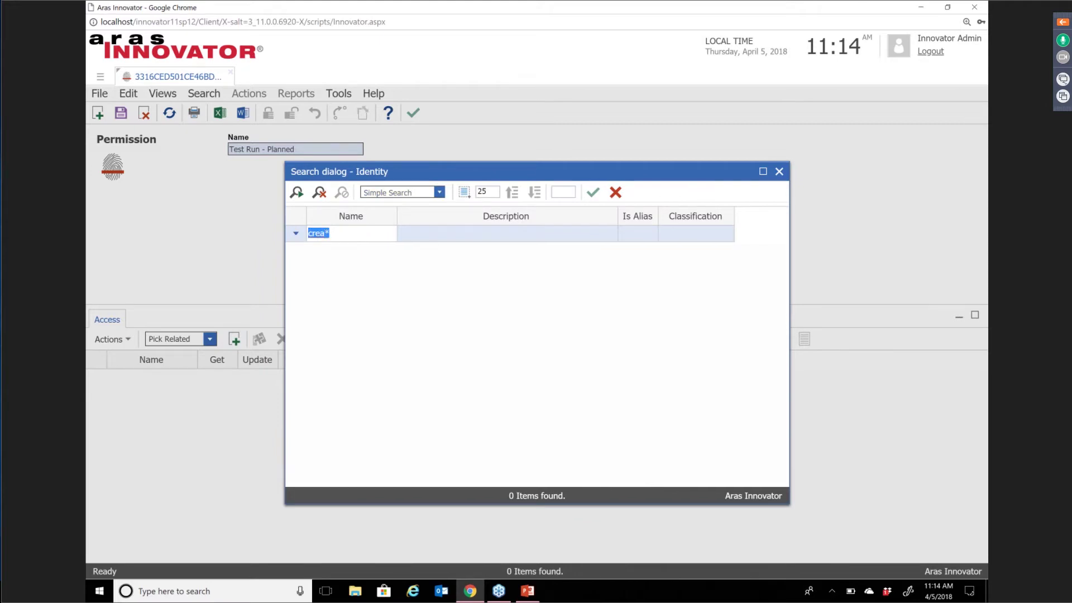
{"action": "type", "text": "world*|Quli"}
{"action": "key", "text": "BackSpace"}
{"action": "key", "text": "BackSpace"}
{"action": "type", "text": "al*|Inn*"}
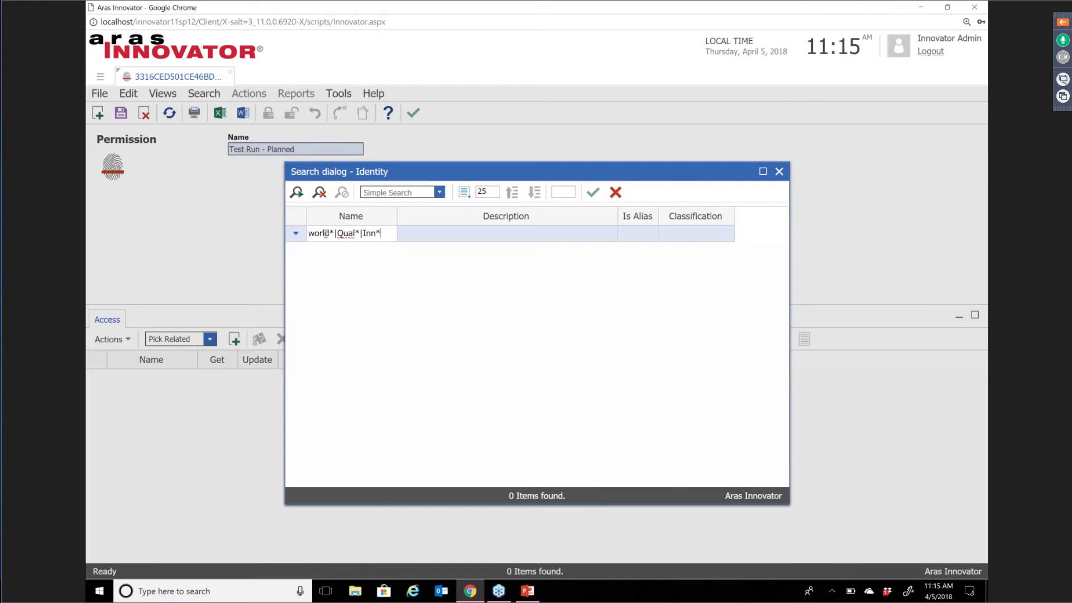
{"action": "left_click", "coordinate": [295, 193]}
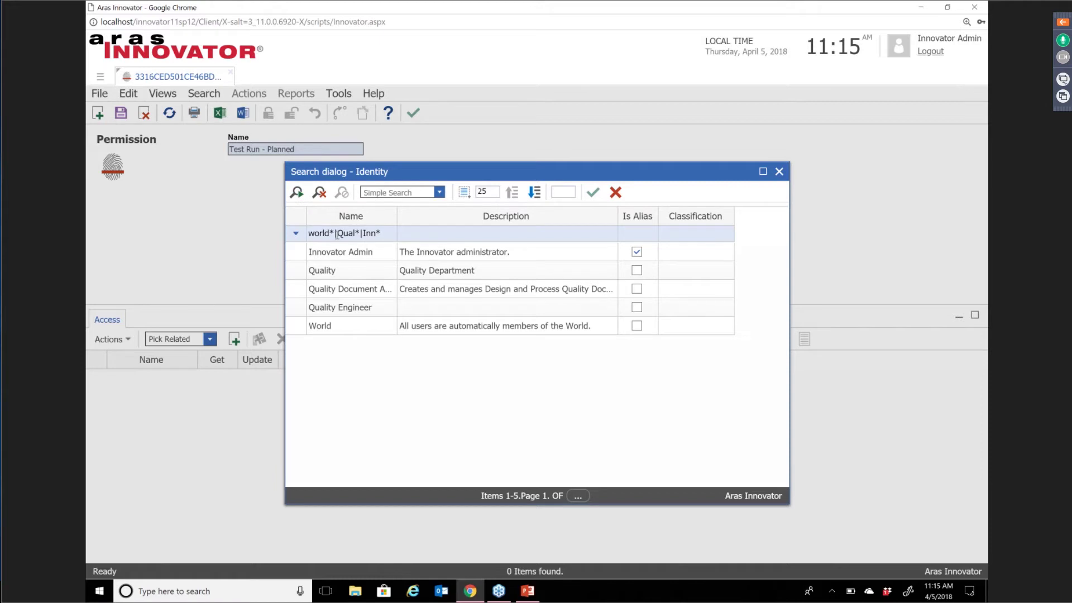
Add the World and Quality identities to the permission's access list and close the identity search.
{"action": "double_click", "coordinate": [358, 330]}
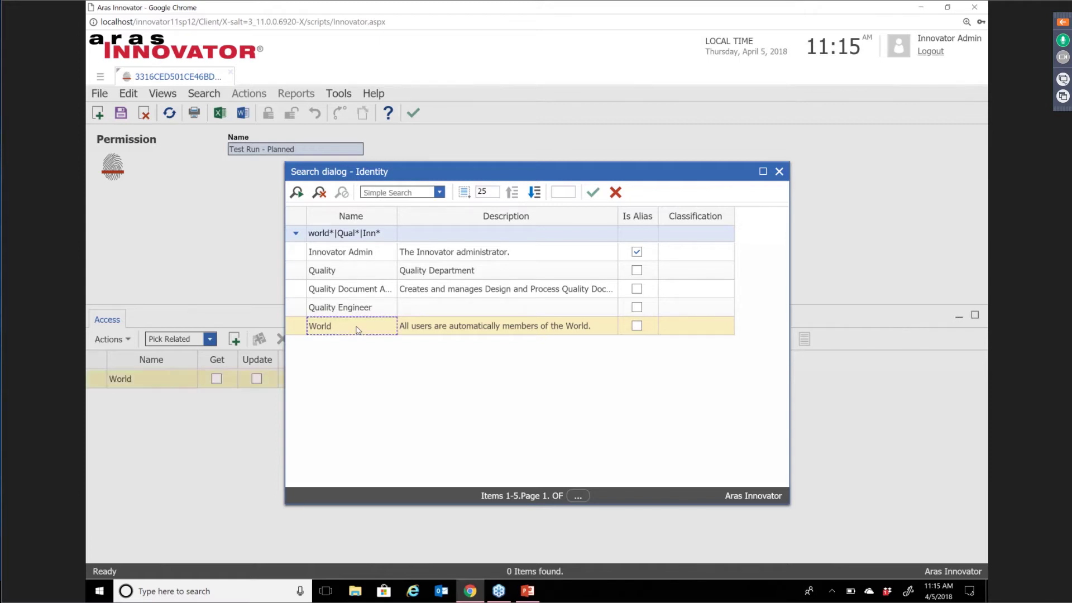
{"action": "double_click", "coordinate": [342, 271]}
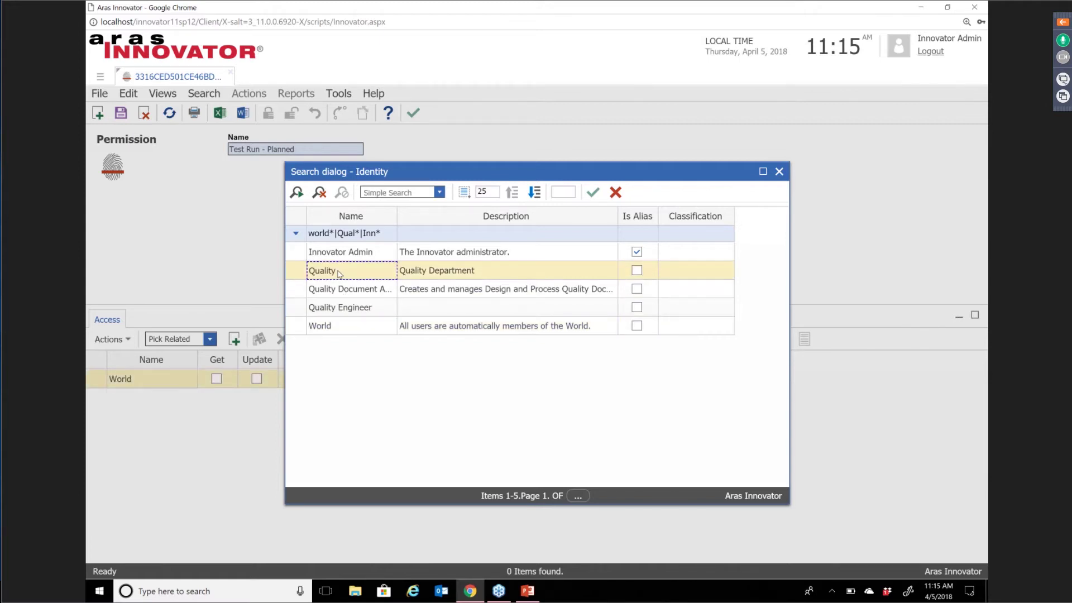
{"action": "left_click", "coordinate": [779, 171]}
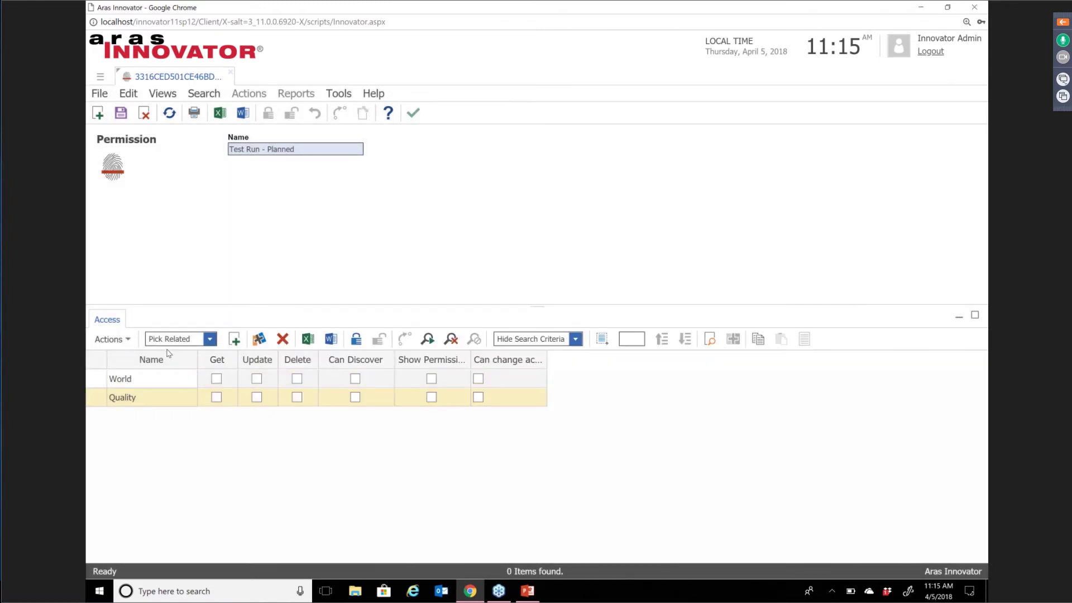
Grant the World identity Get and Can Discover access.
{"action": "left_click", "coordinate": [225, 380]}
{"action": "left_click", "coordinate": [216, 379]}
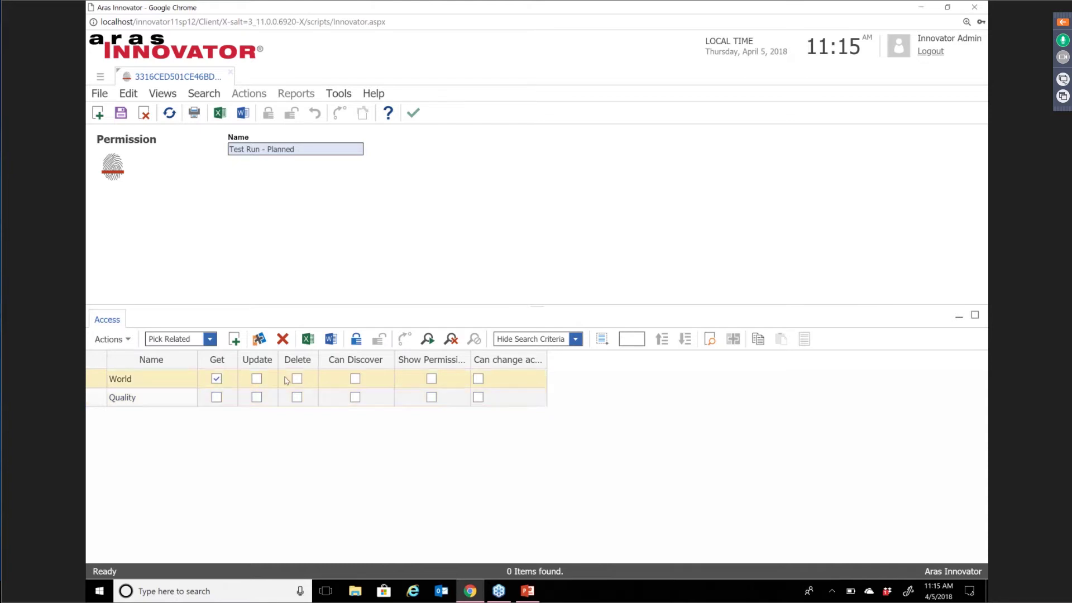
{"action": "left_click", "coordinate": [355, 379]}
Grant the Quality identity Get, Delete and Can Discover access, and save, unlock and close the permission.
{"action": "left_click", "coordinate": [216, 397]}
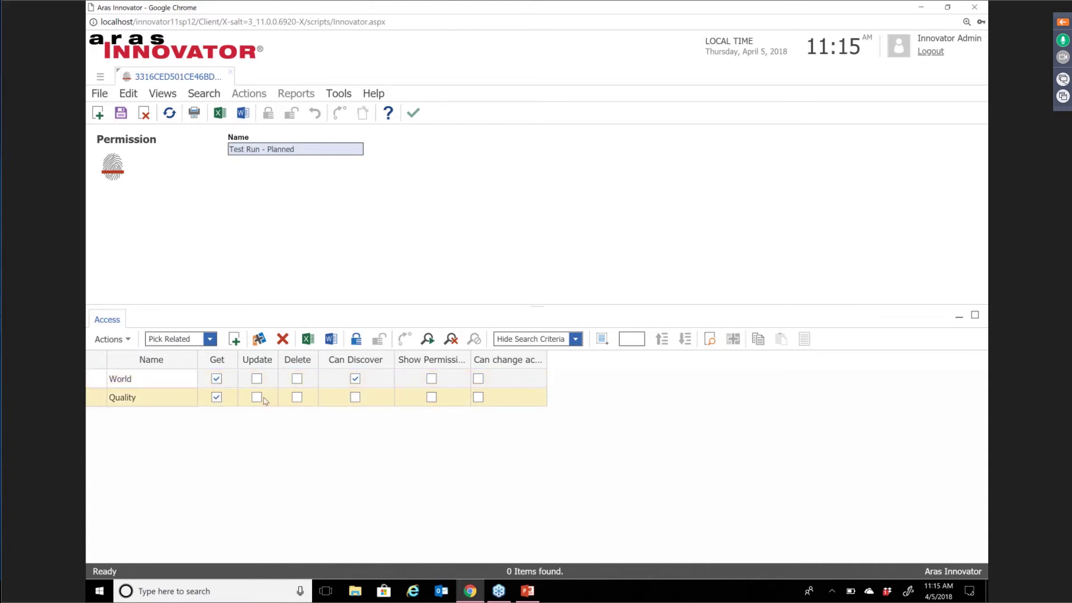
{"action": "left_click", "coordinate": [297, 398]}
{"action": "left_click", "coordinate": [355, 398]}
{"action": "left_click", "coordinate": [412, 114]}
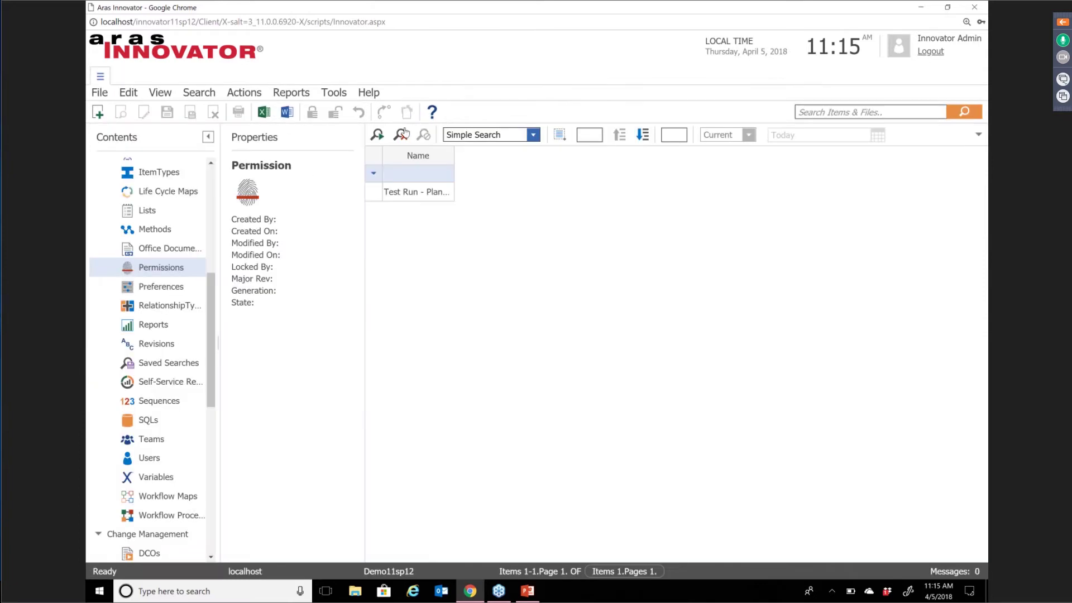
Widen the Name column of the permission results and create another permission named Test Run - In Progress.
{"action": "left_click_drag", "start_coordinate": [454, 159], "coordinate": [506, 159]}
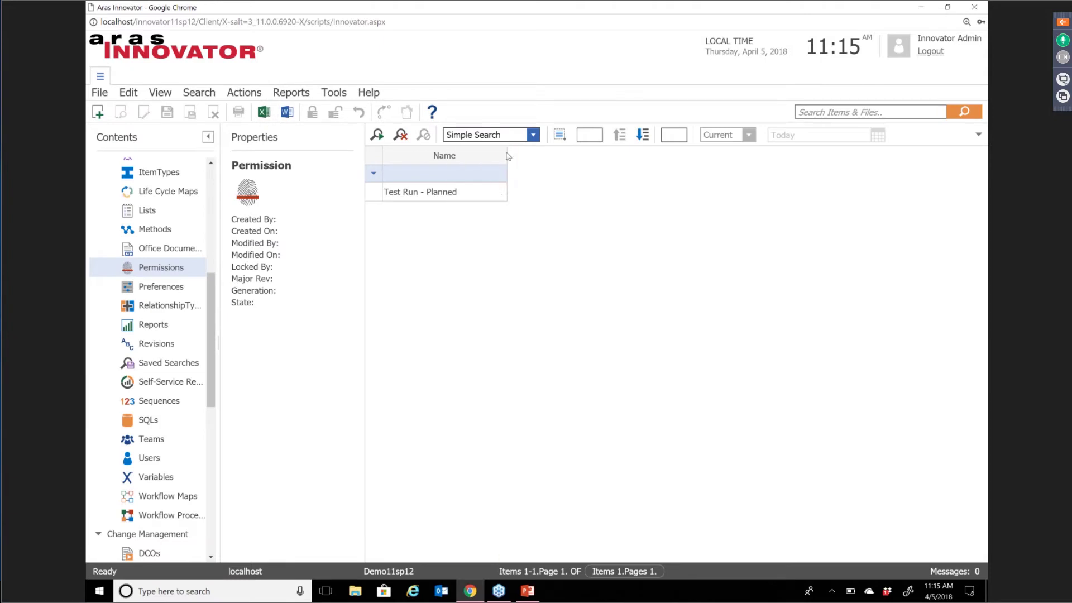
{"action": "left_click", "coordinate": [99, 113]}
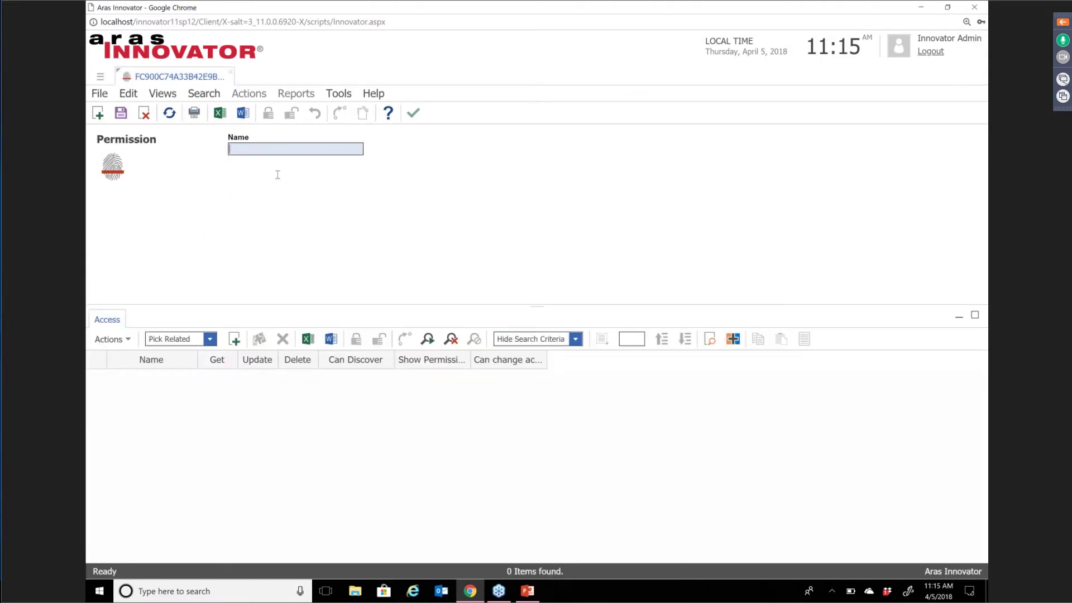
{"action": "type", "text": "Test"}
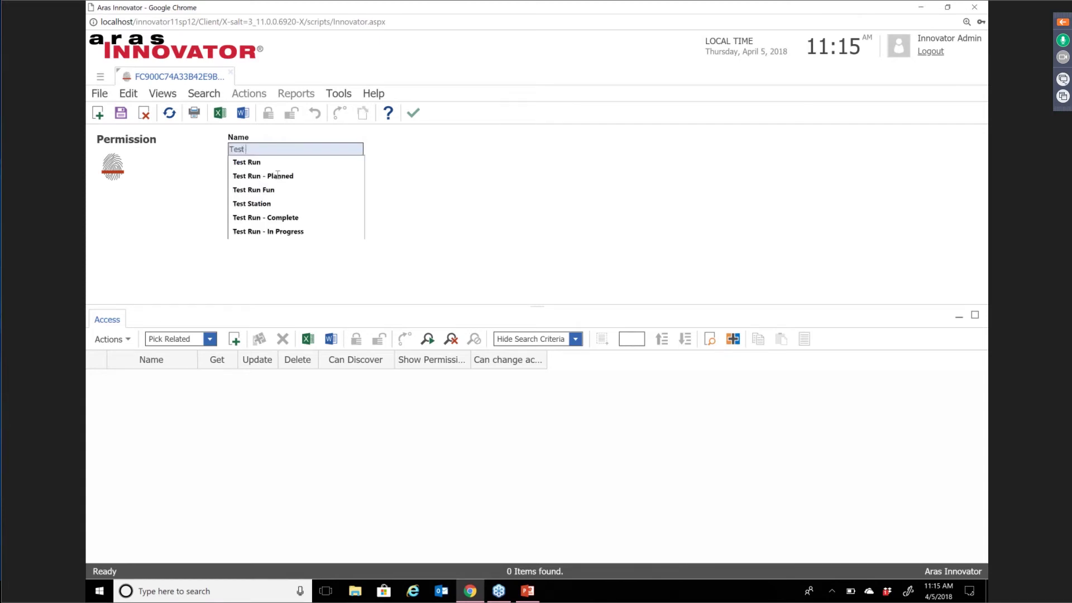
{"action": "type", "text": " Run -"}
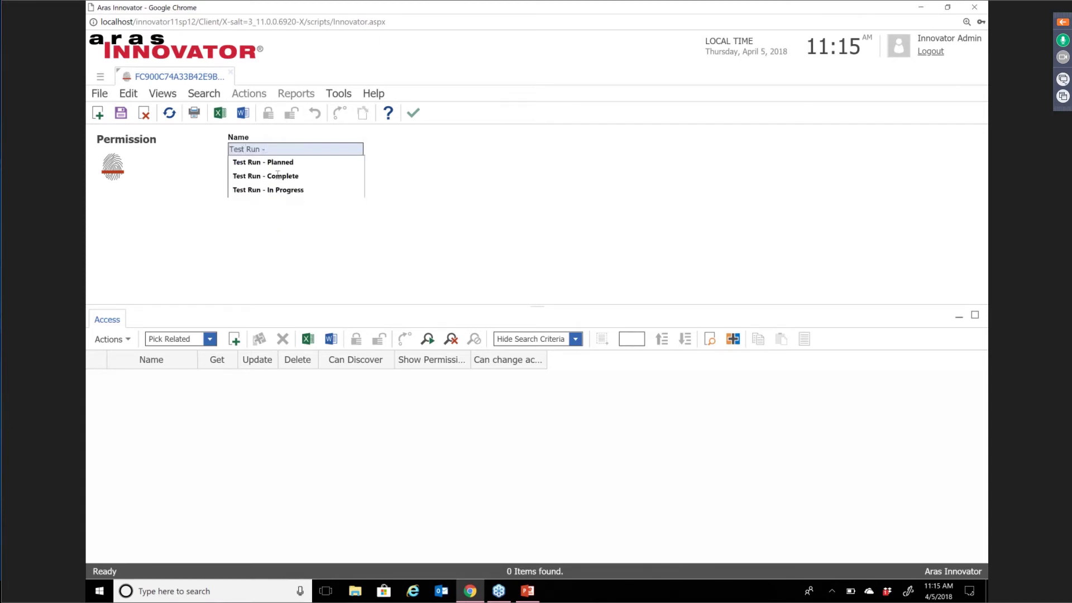
{"action": "left_click", "coordinate": [292, 190]}
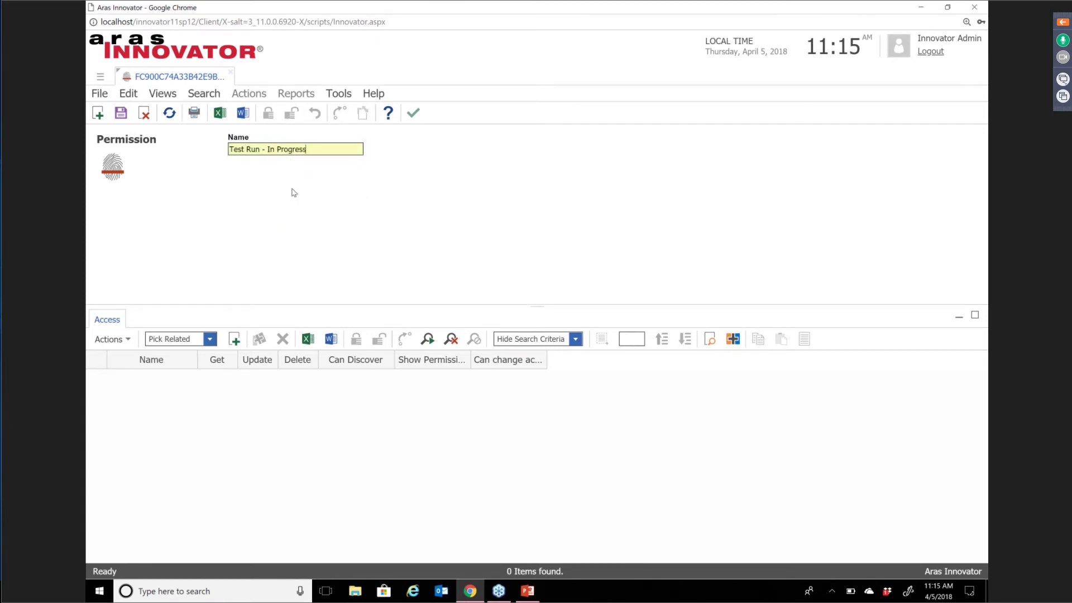
Search the identities with the existing name filter and add World to the permission's access list.
{"action": "left_click", "coordinate": [234, 340]}
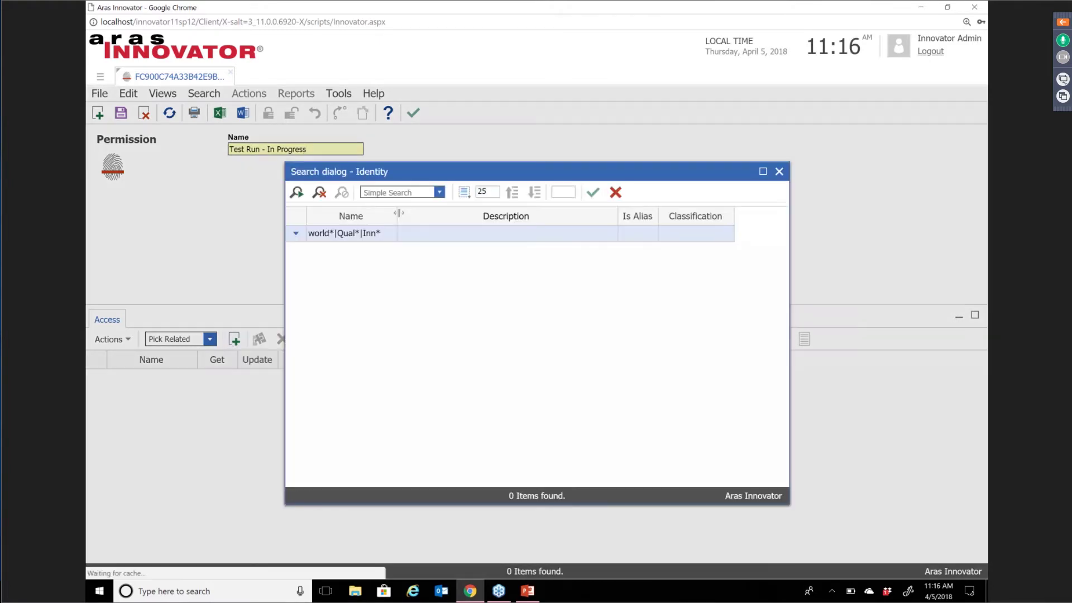
{"action": "left_click", "coordinate": [296, 192]}
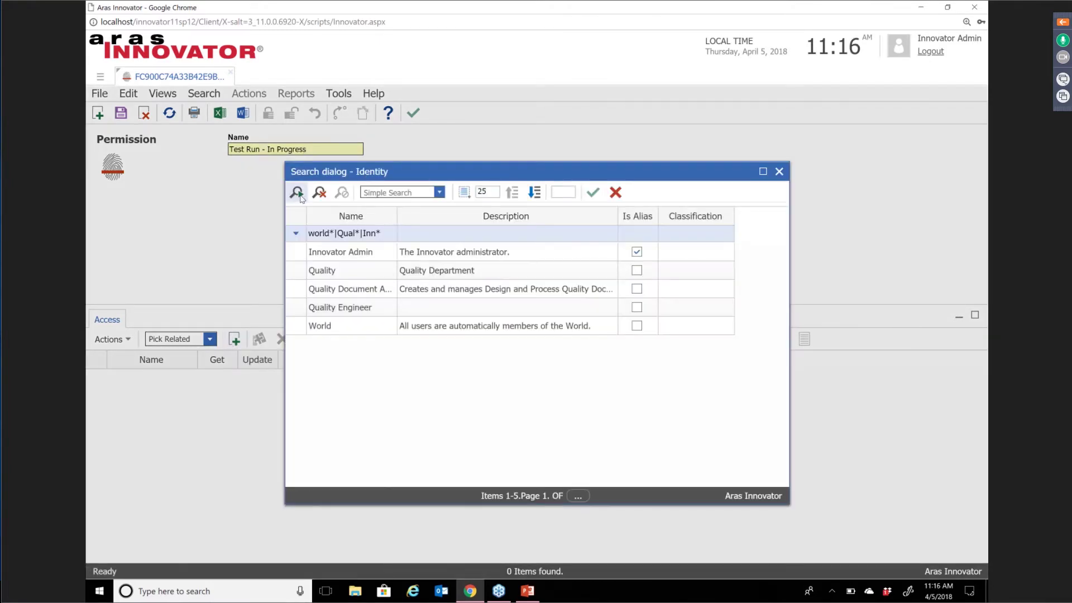
{"action": "double_click", "coordinate": [345, 328]}
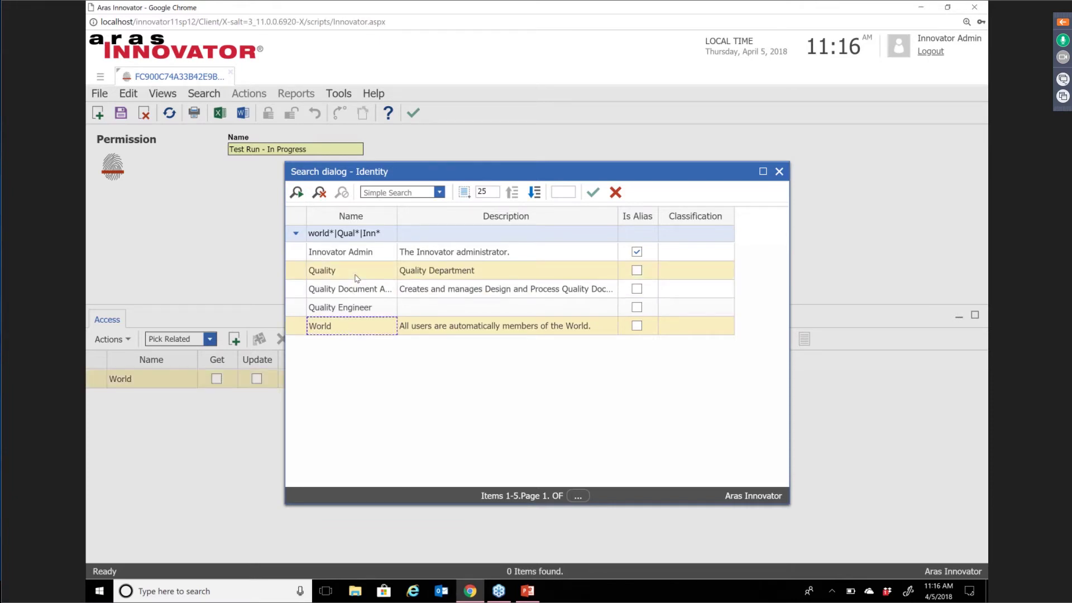
Change the identity name filter to world*|Qual*|own*, add the Owner identity to the access list and close the identity search.
{"action": "left_click", "coordinate": [370, 233]}
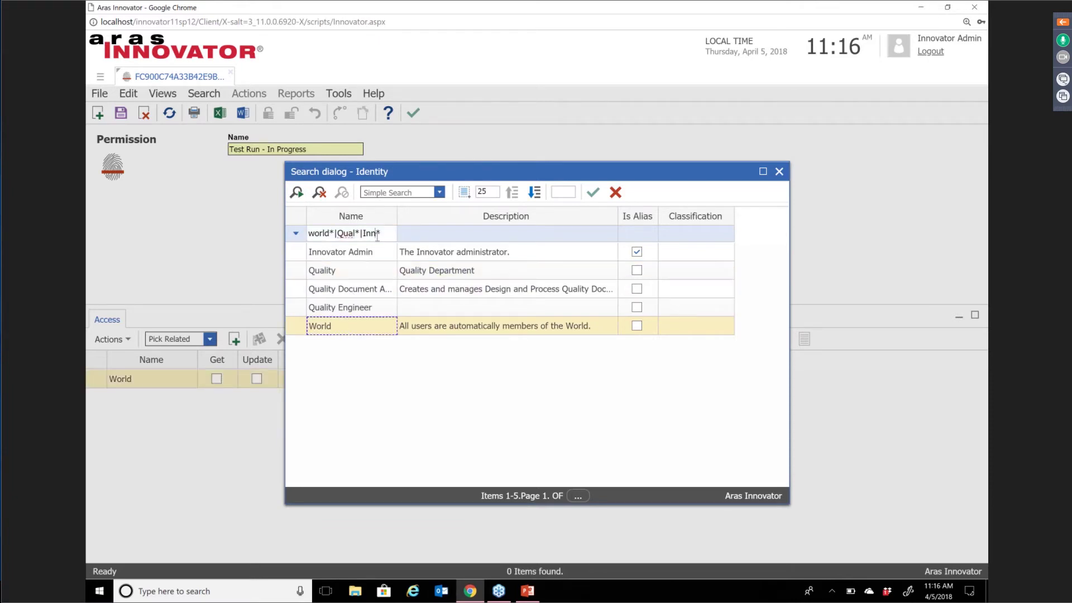
{"action": "key", "text": "BackSpace"}
{"action": "key", "text": "BackSpace"}
{"action": "key", "text": "BackSpace"}
{"action": "type", "text": "own"}
{"action": "key", "text": "Return"}
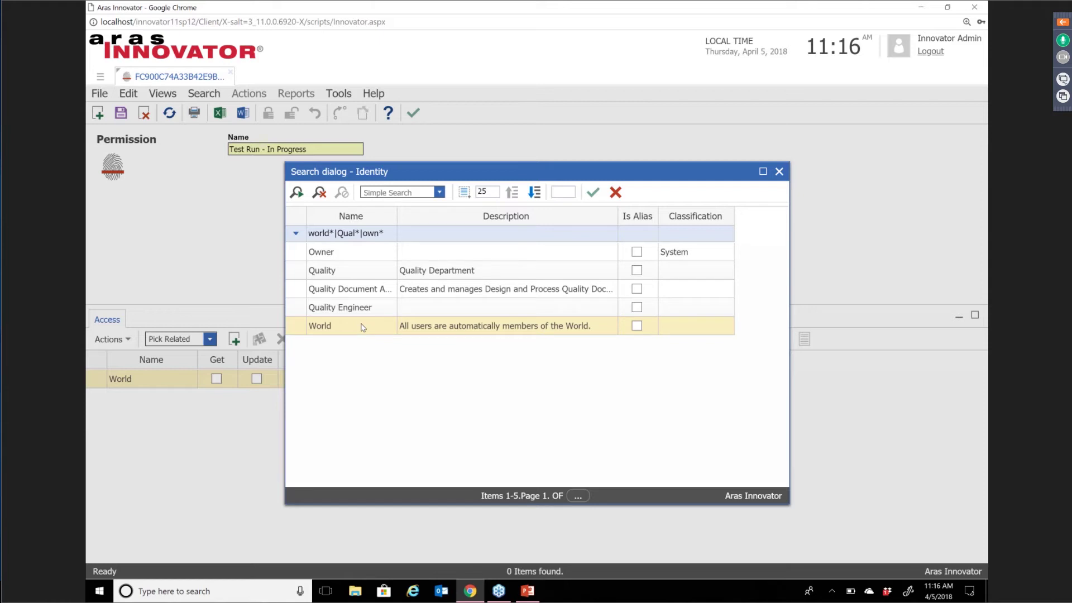
{"action": "double_click", "coordinate": [360, 258]}
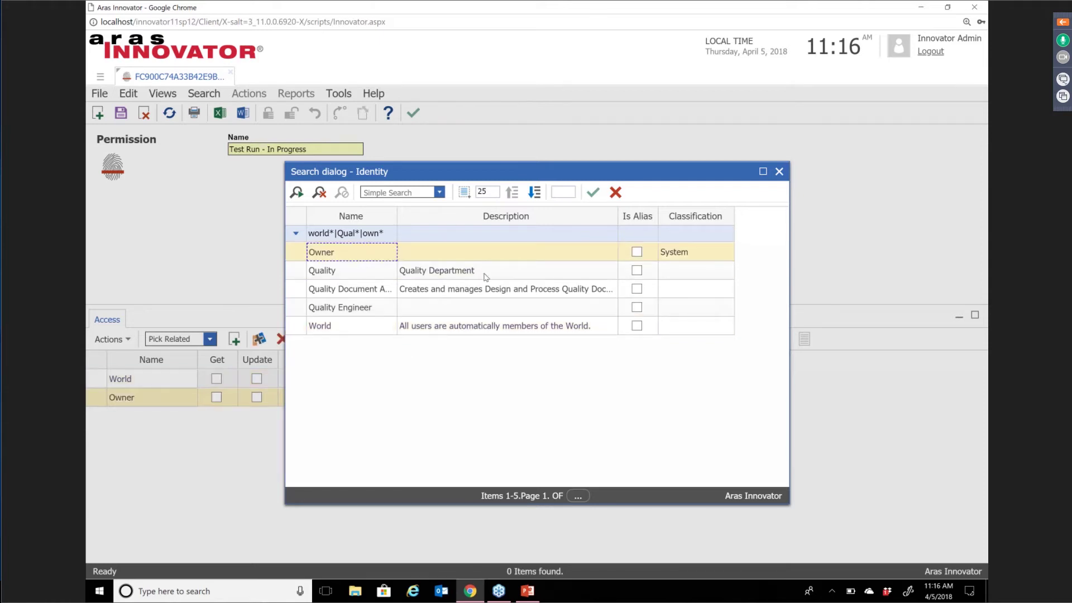
{"action": "left_click", "coordinate": [779, 171]}
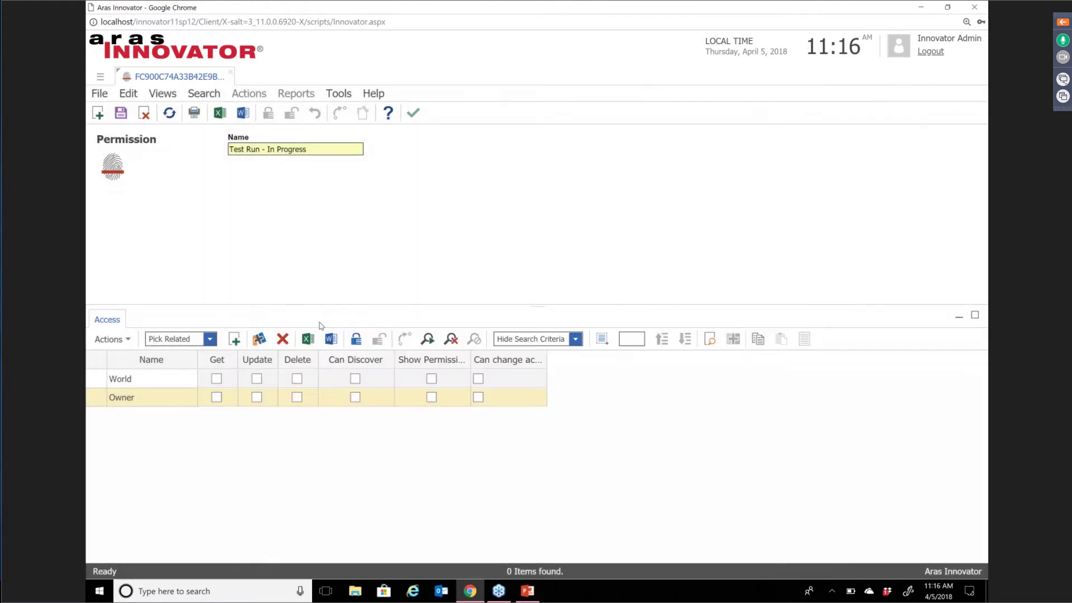
Grant World Get and Can Discover access and Owner Get and Update access, and save, unlock and close the permission.
{"action": "left_click", "coordinate": [216, 378]}
{"action": "left_click", "coordinate": [355, 381]}
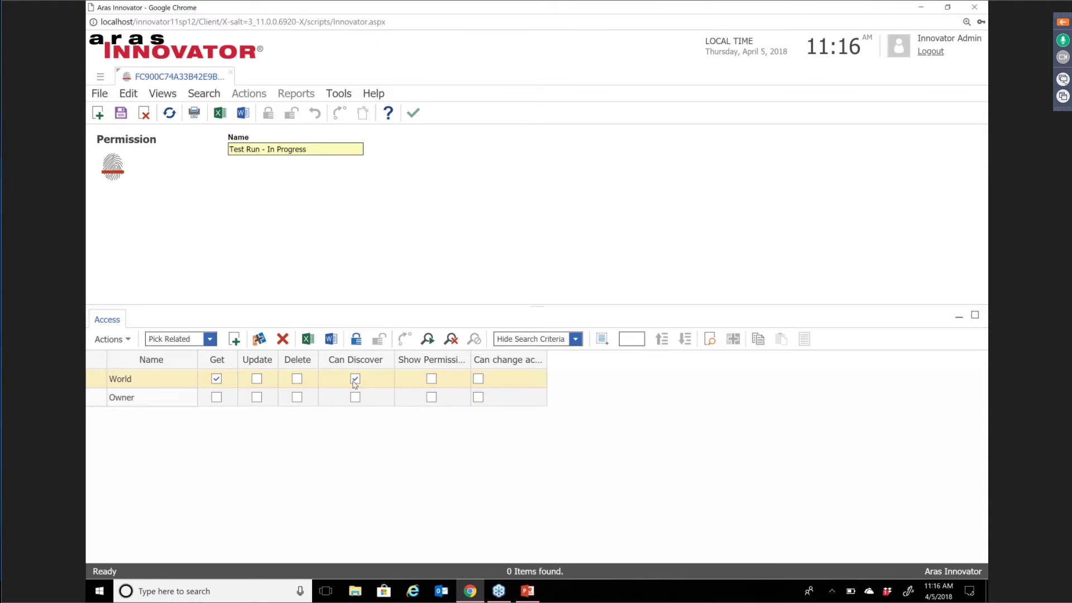
{"action": "left_click", "coordinate": [216, 397]}
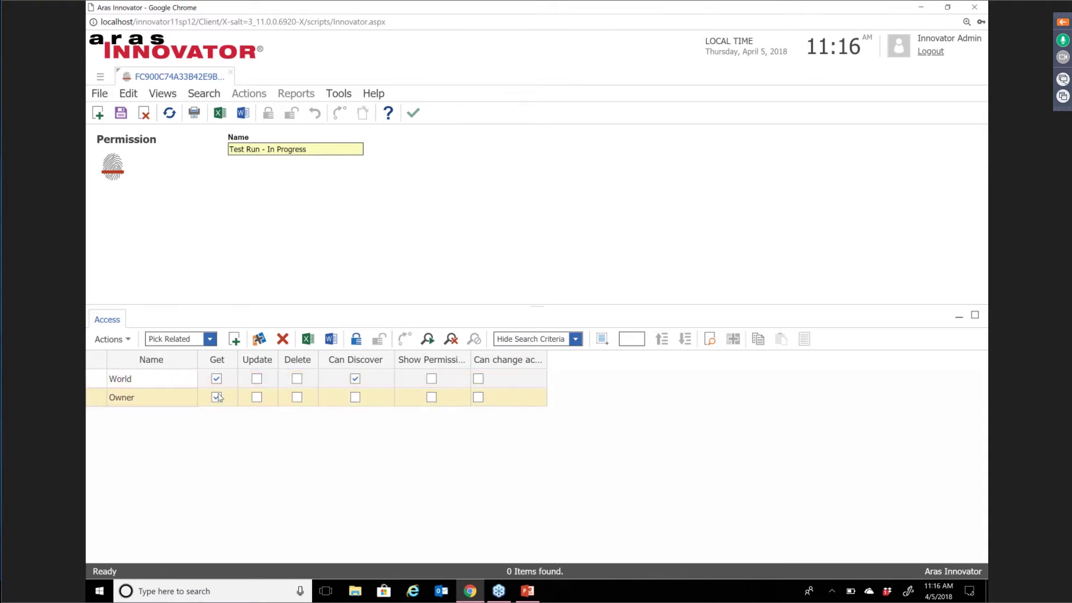
{"action": "left_click", "coordinate": [257, 397]}
{"action": "left_click", "coordinate": [413, 114]}
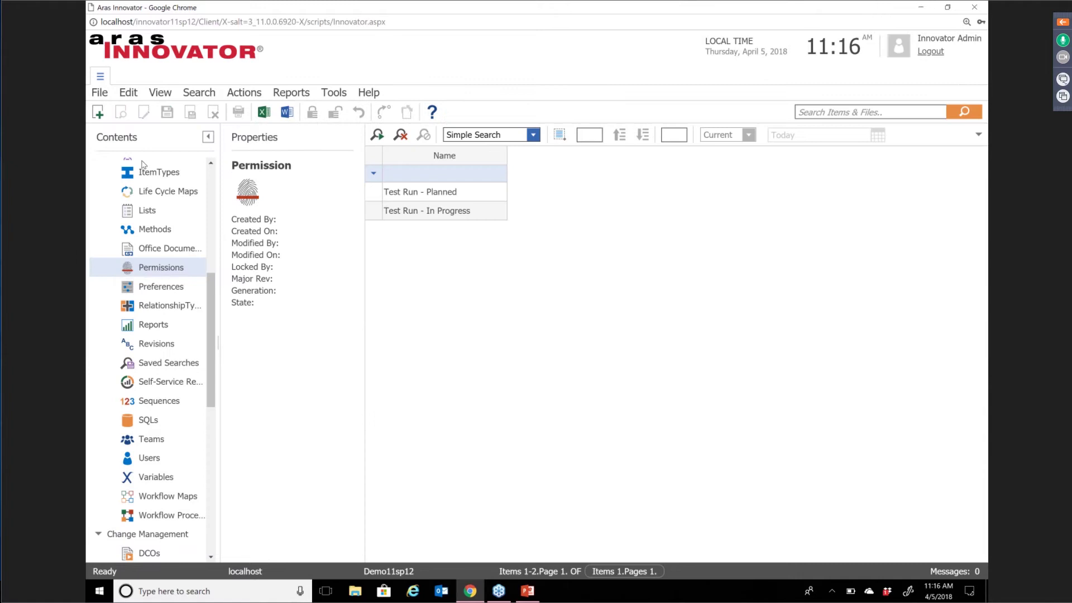
Create another permission named Test Run - Complete.
{"action": "left_click", "coordinate": [98, 113]}
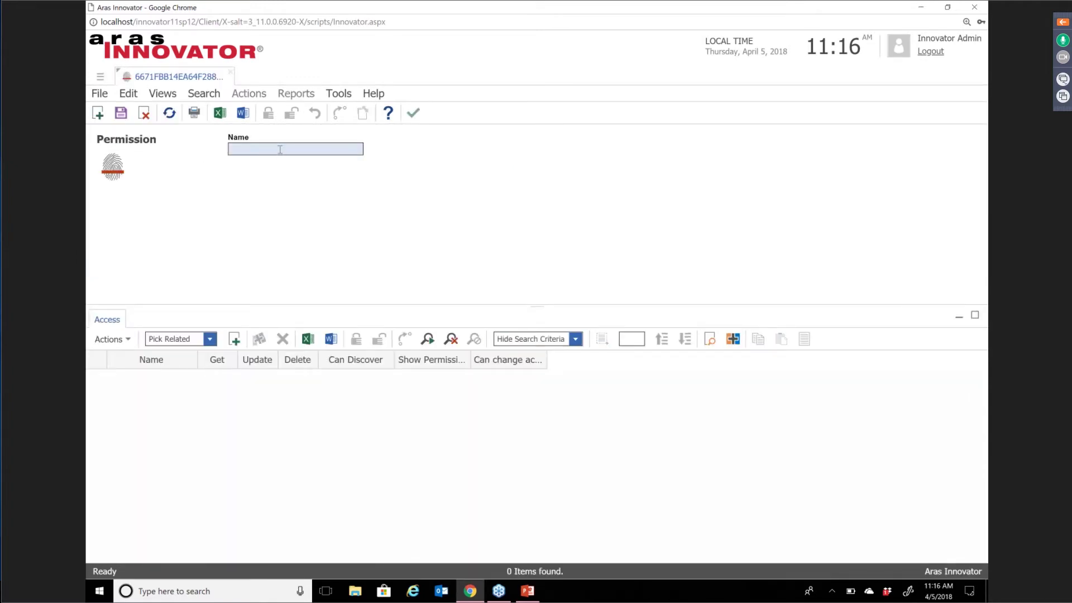
{"action": "type", "text": "Tes"}
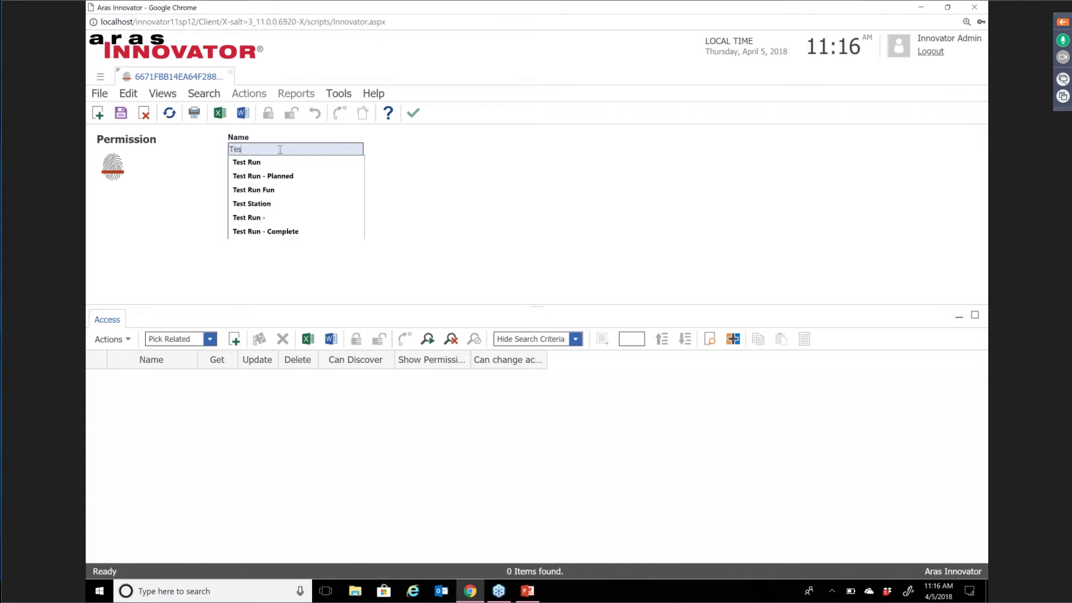
{"action": "type", "text": "t Run - Complete"}
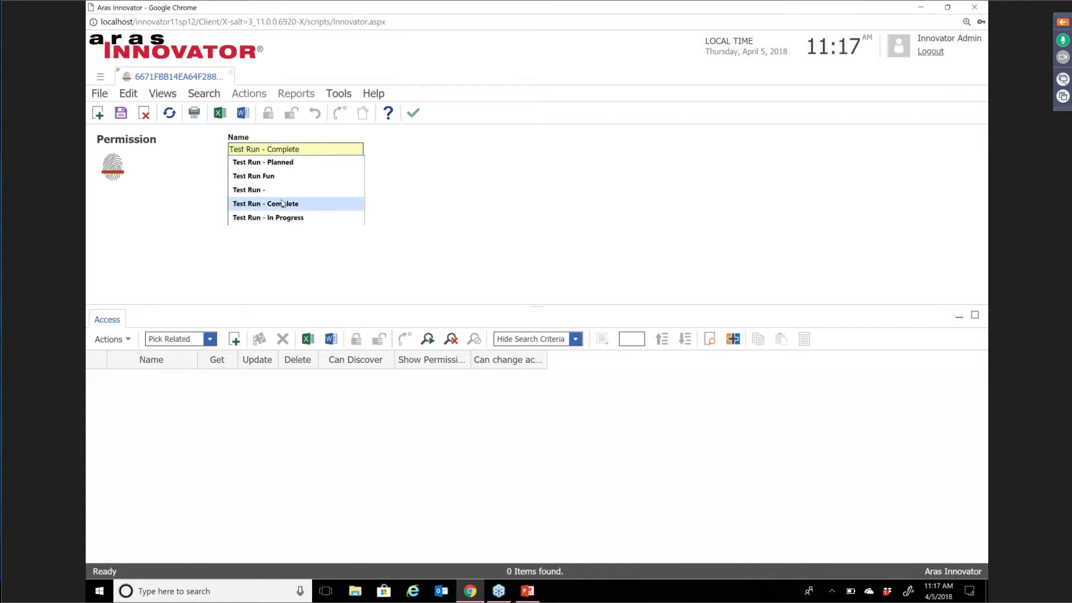
{"action": "left_click", "coordinate": [282, 203]}
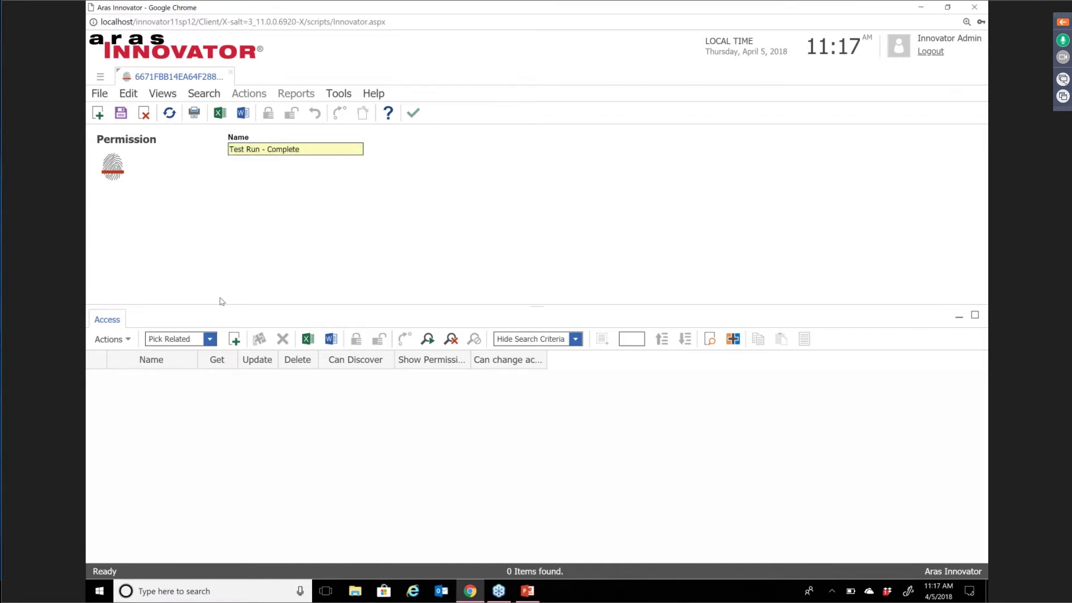
Add only the World identity to the Test Run - Complete access list and close the identity search.
{"action": "left_click", "coordinate": [234, 339]}
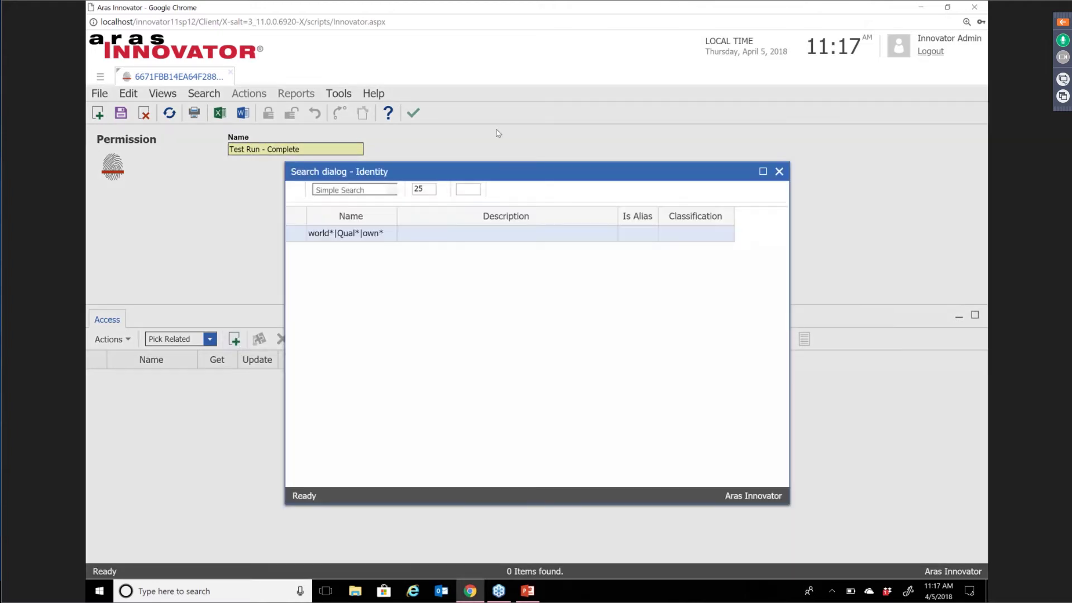
{"action": "left_click", "coordinate": [296, 192]}
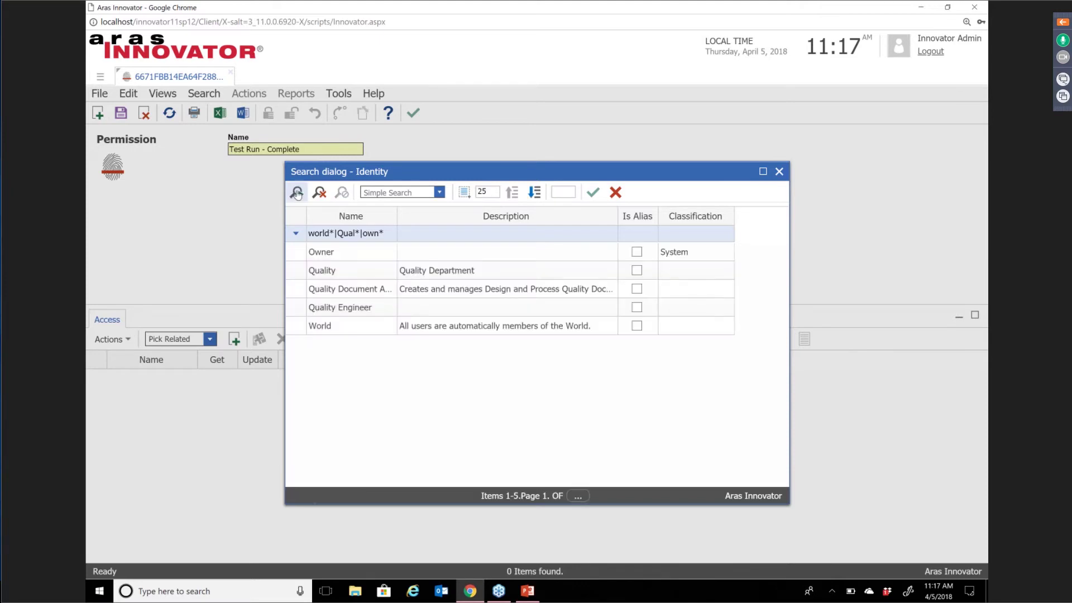
{"action": "left_click", "coordinate": [355, 327]}
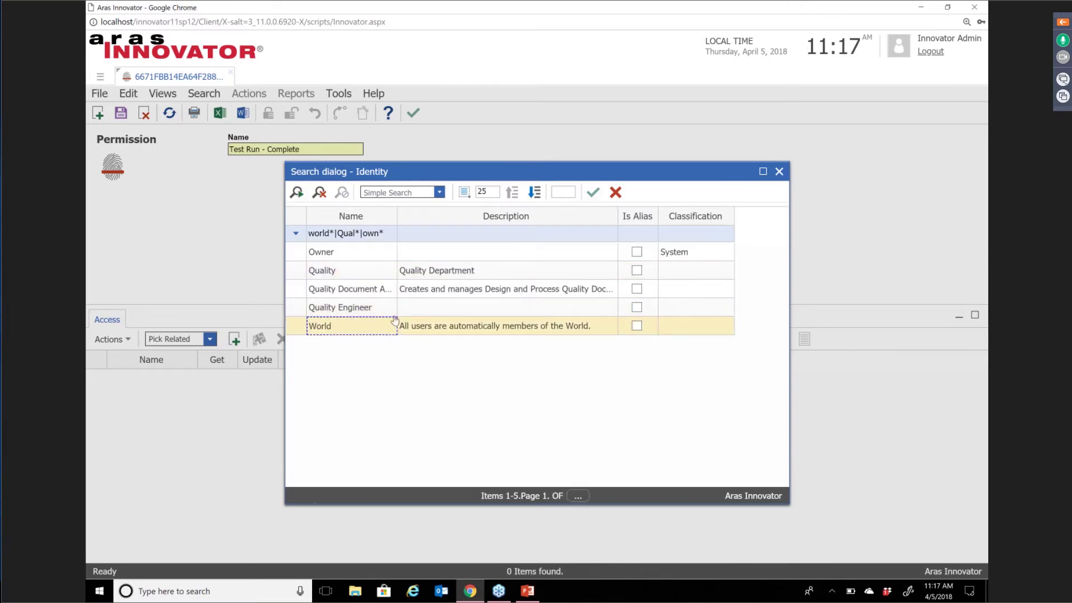
{"action": "double_click", "coordinate": [357, 326]}
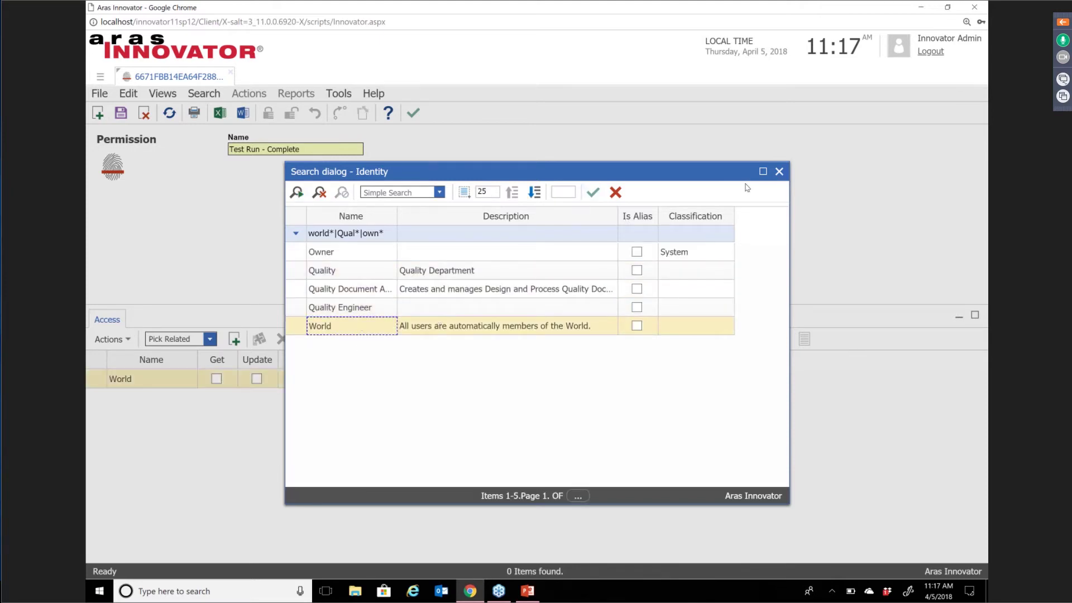
{"action": "left_click", "coordinate": [779, 172]}
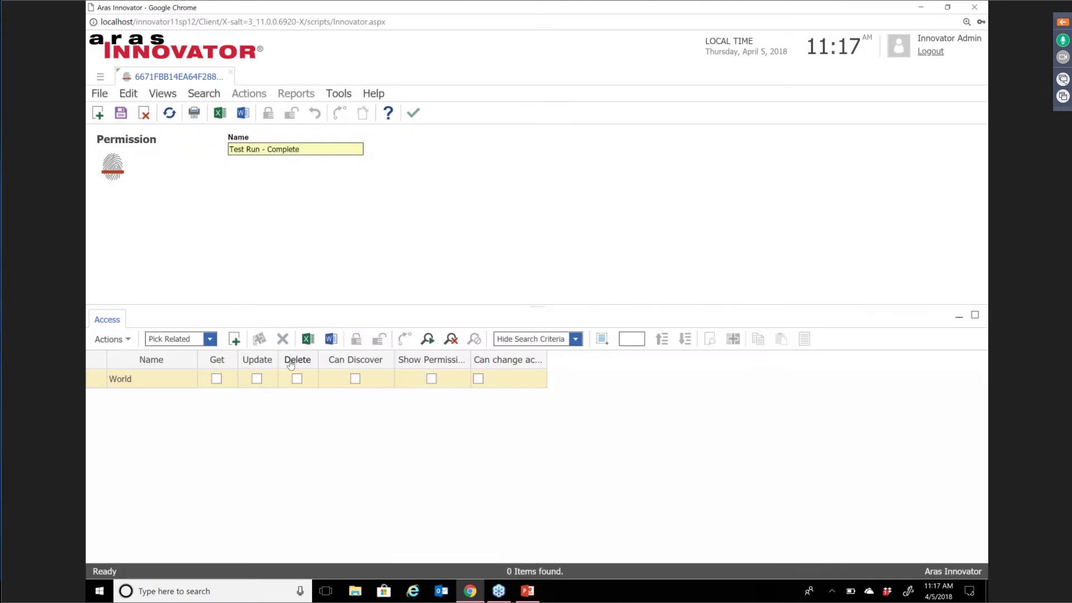
Grant World Get and Can Discover access on Test Run - Complete, and save, unlock and close the permission.
{"action": "left_click", "coordinate": [216, 380]}
{"action": "left_click", "coordinate": [217, 379]}
{"action": "left_click", "coordinate": [355, 379]}
{"action": "left_click", "coordinate": [413, 115]}
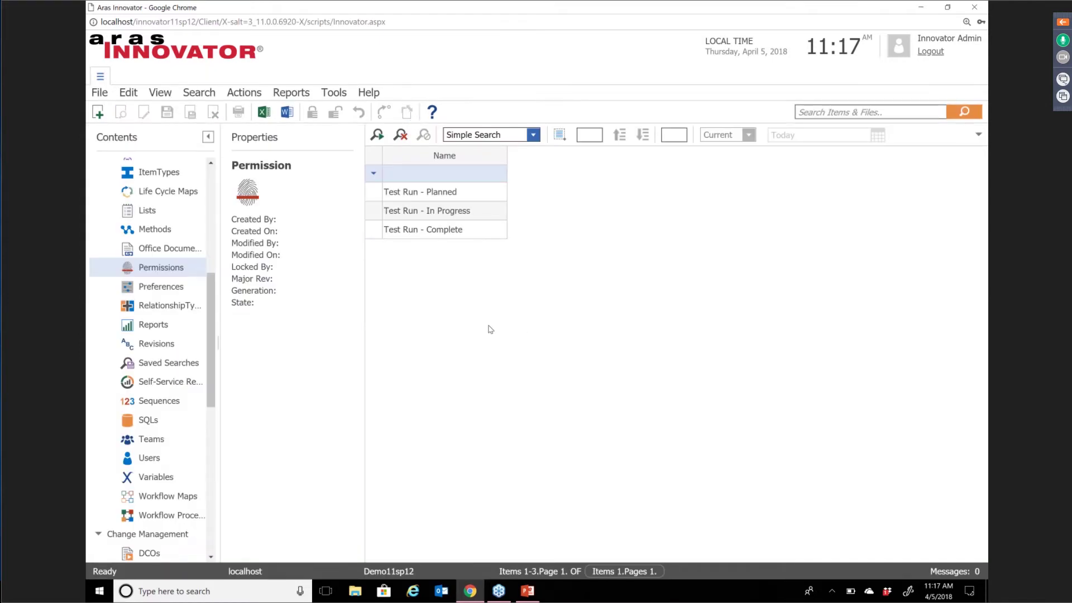
Search the life cycle maps for part*, examine the states and transitions of the Part life cycle map, and close it.
{"action": "left_click", "coordinate": [161, 192]}
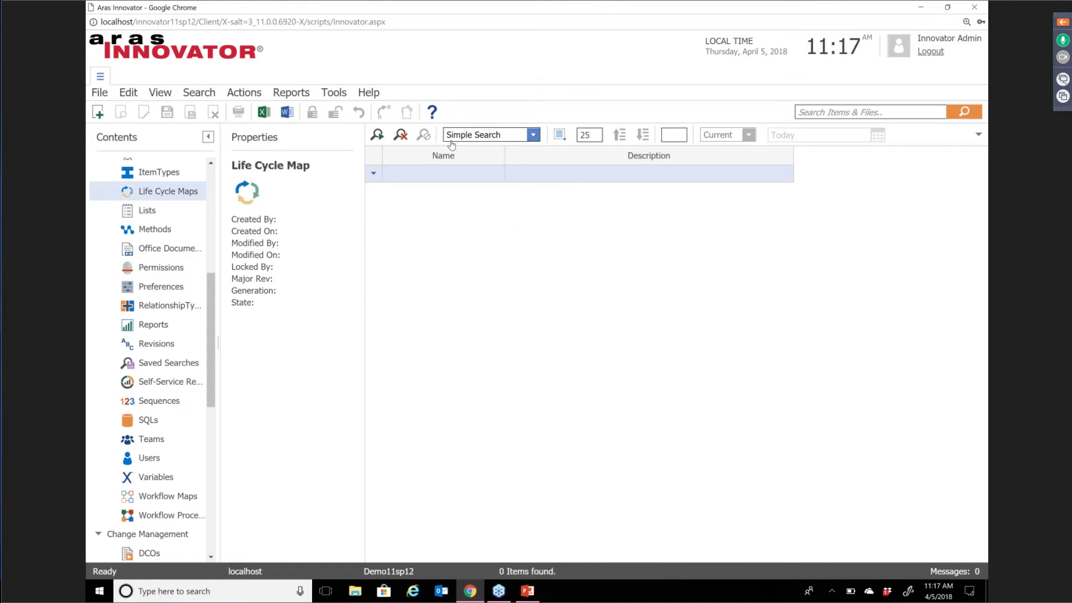
{"action": "left_click", "coordinate": [377, 134]}
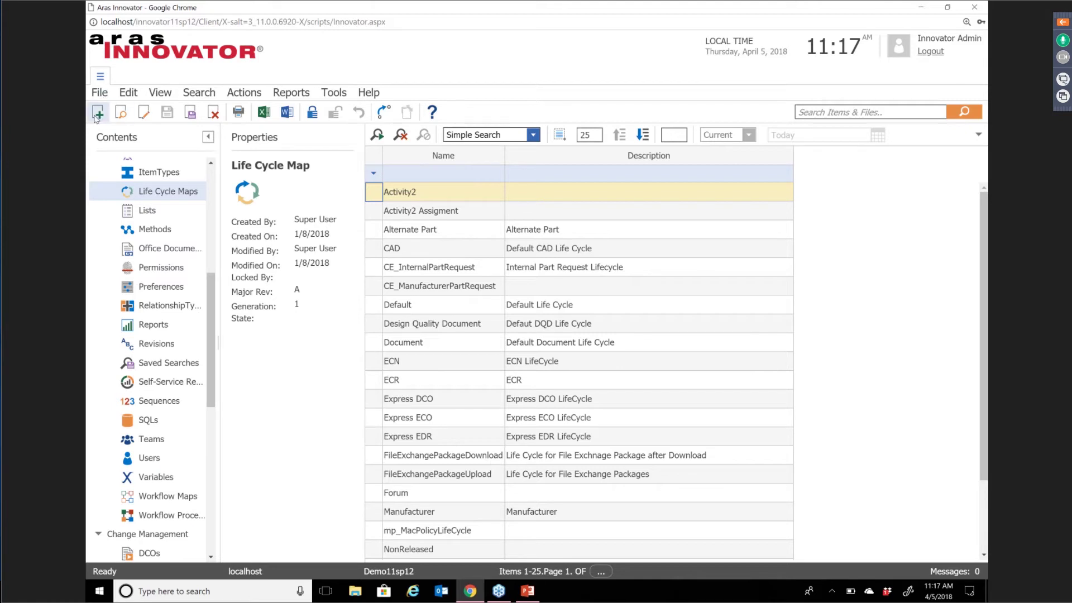
{"action": "left_click", "coordinate": [441, 170]}
{"action": "type", "text": "part*"}
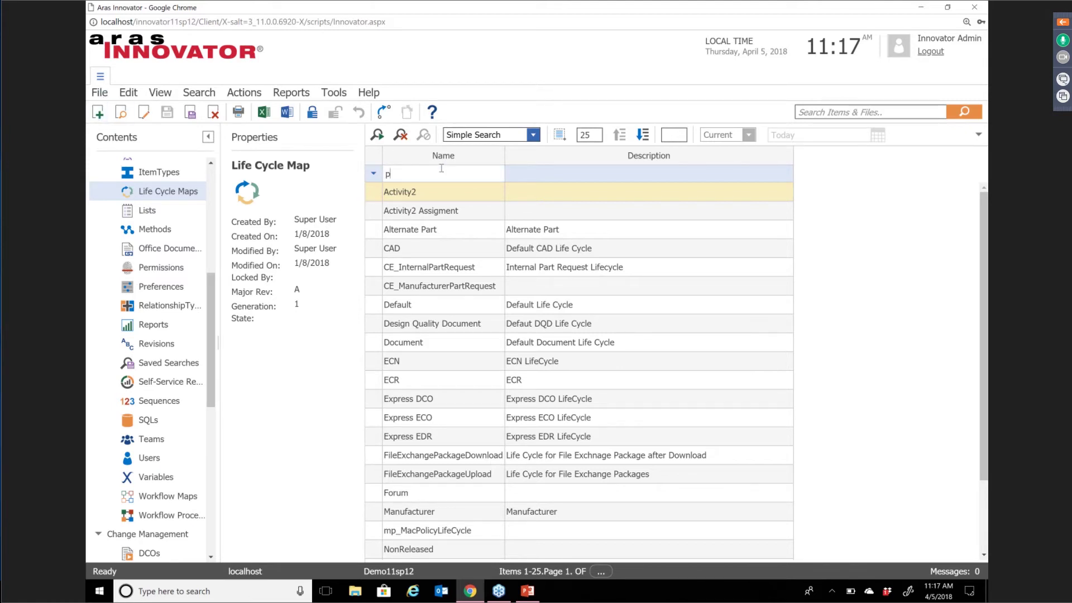
{"action": "key", "text": "Return"}
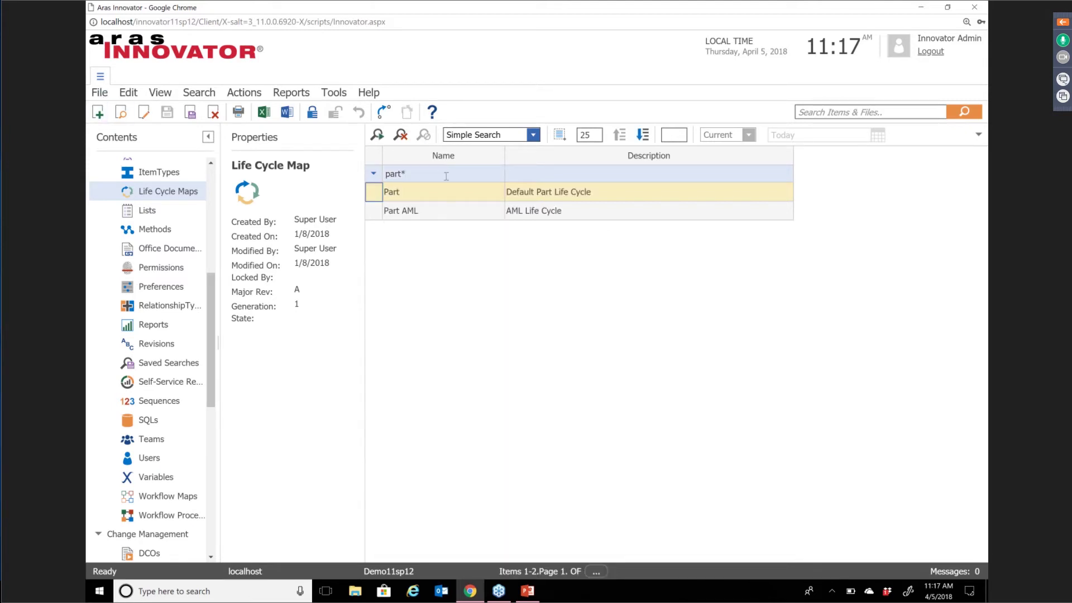
{"action": "double_click", "coordinate": [454, 193]}
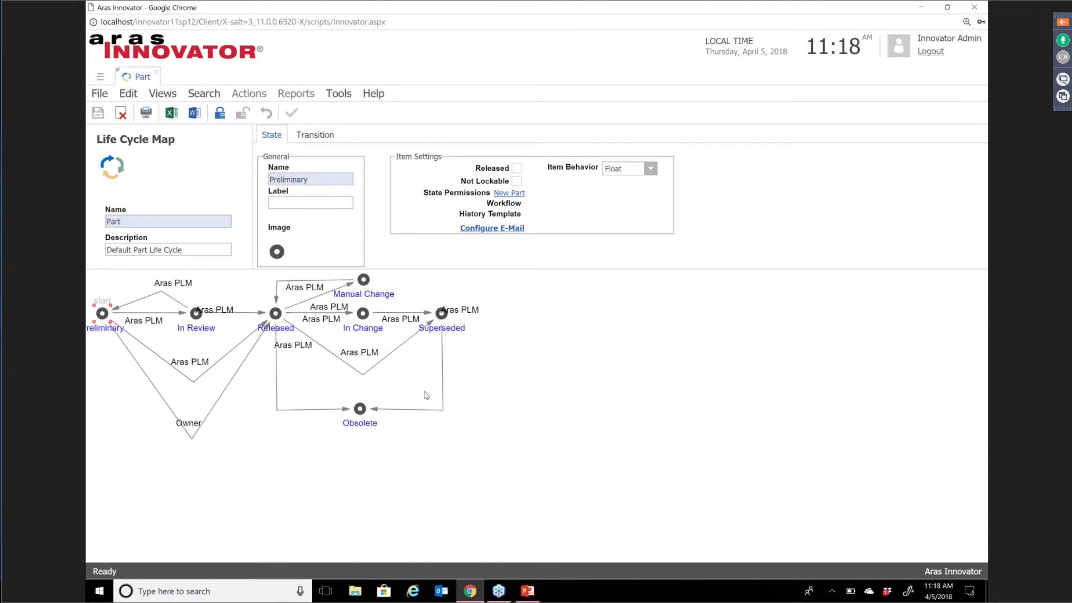
{"action": "left_click", "coordinate": [156, 75]}
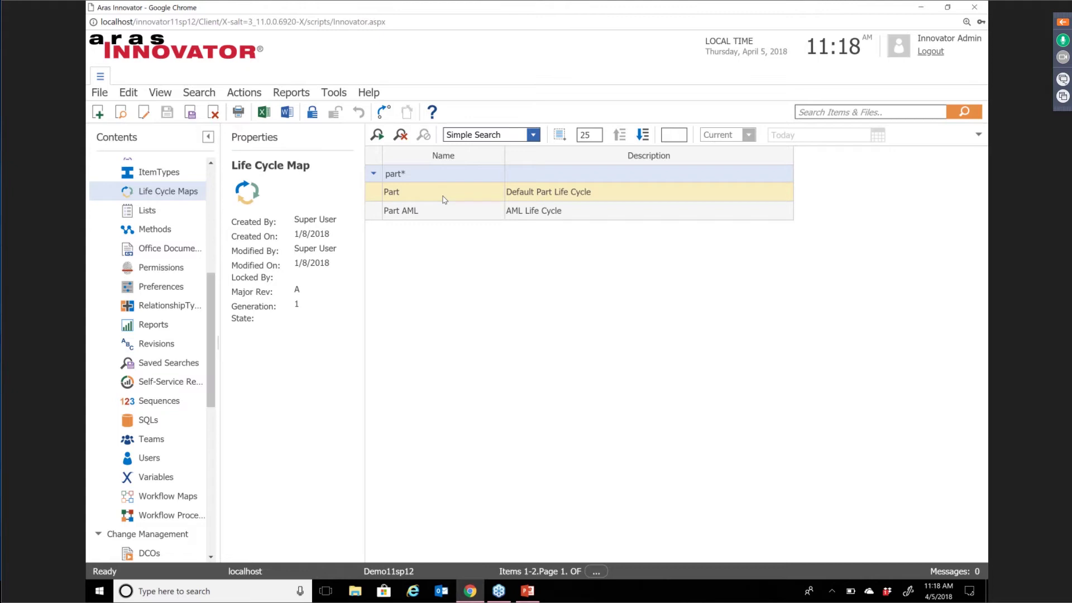
Create a life cycle map with the name Test Run and the description Test Run.
{"action": "left_click", "coordinate": [98, 112]}
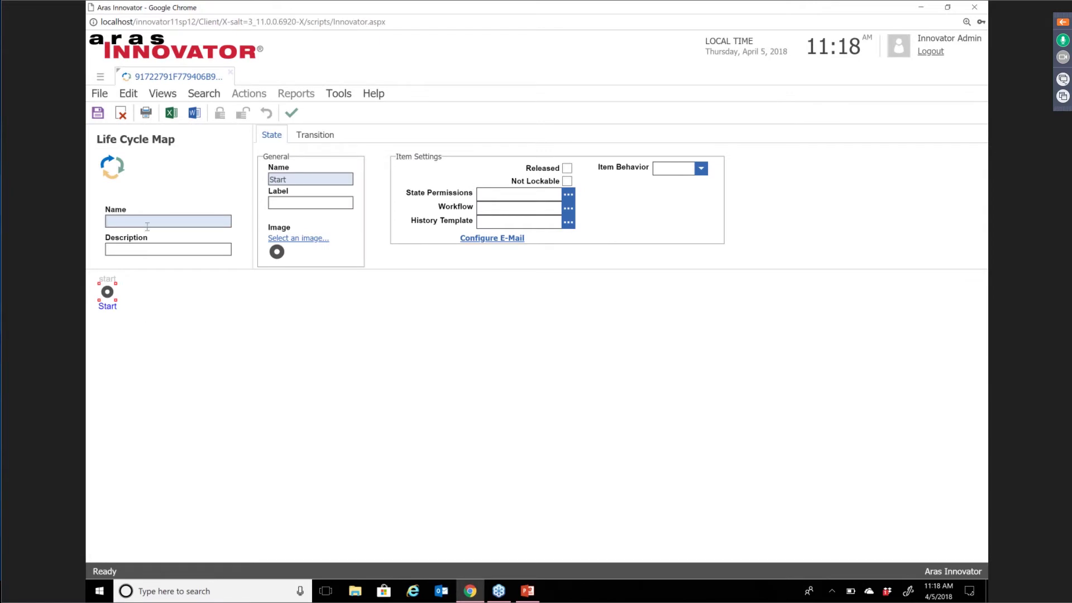
{"action": "type", "text": "Test Run"}
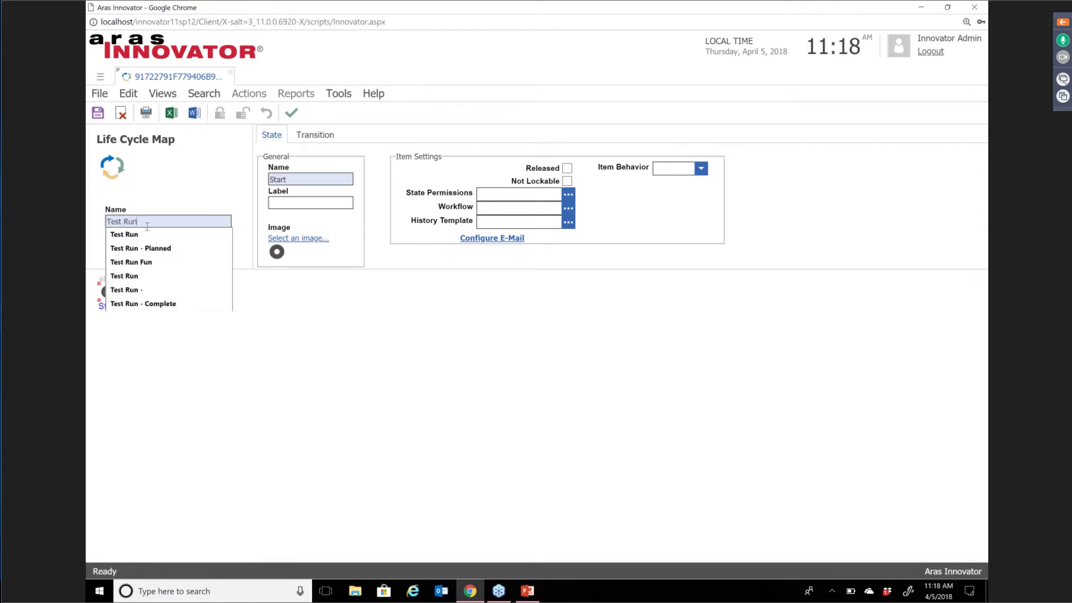
{"action": "left_click", "coordinate": [150, 234]}
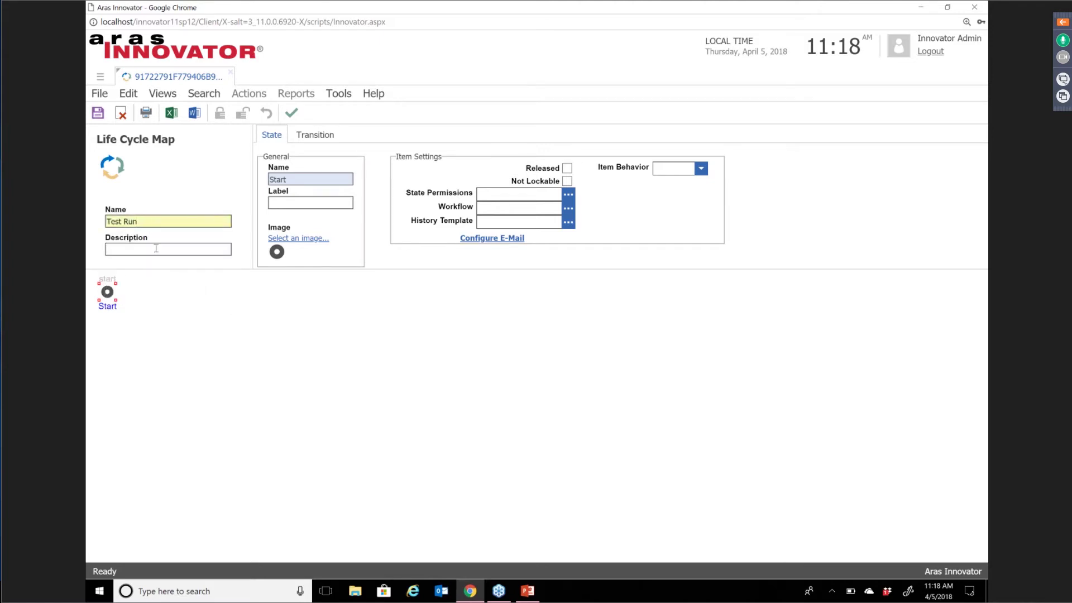
{"action": "type", "text": "Test Run"}
Move the start state away from the canvas corner toward the middle of its height and rename it Planned.
{"action": "left_click_drag", "start_coordinate": [107, 293], "coordinate": [217, 395]}
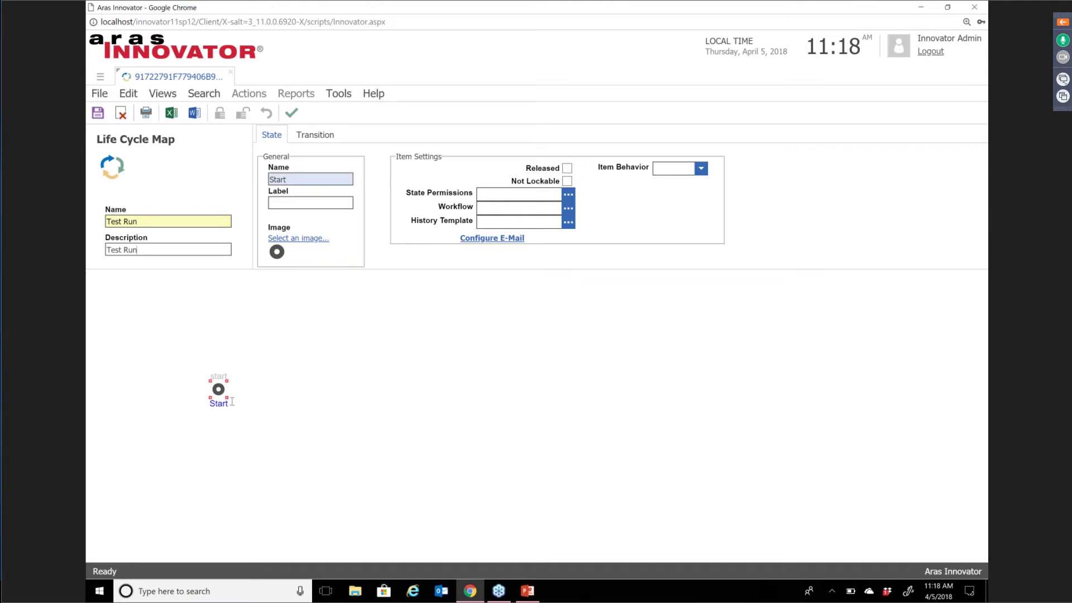
{"action": "left_click_drag", "start_coordinate": [305, 179], "coordinate": [269, 186]}
{"action": "type", "text": "Planned"}
Search the permissions for test* and assign Test Run - Planned as the Planned state's permission.
{"action": "left_click", "coordinate": [569, 195]}
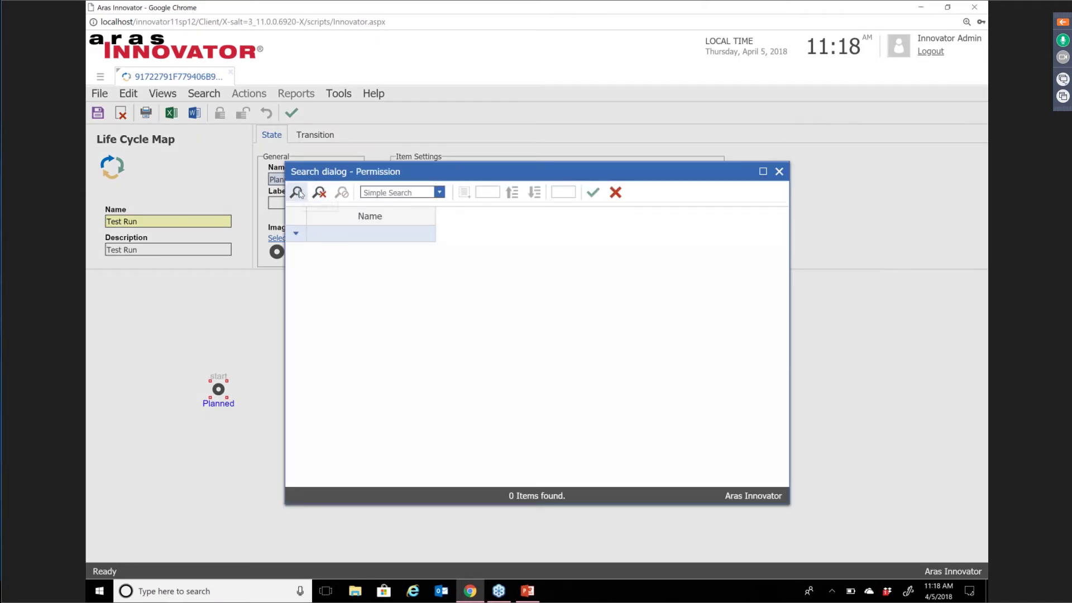
{"action": "left_click", "coordinate": [333, 231]}
{"action": "type", "text": "test*"}
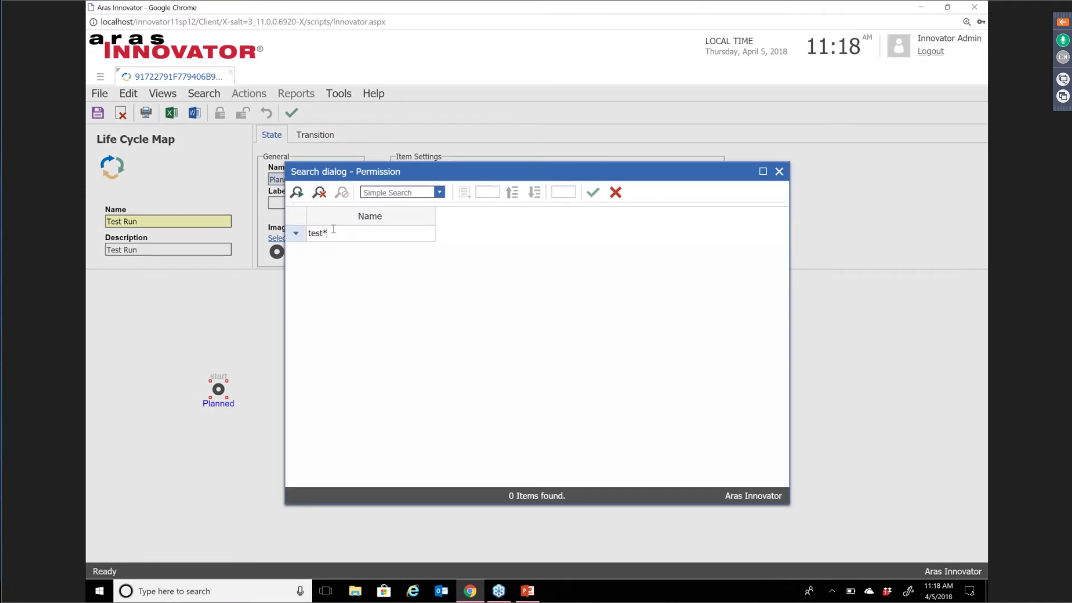
{"action": "key", "text": "Return"}
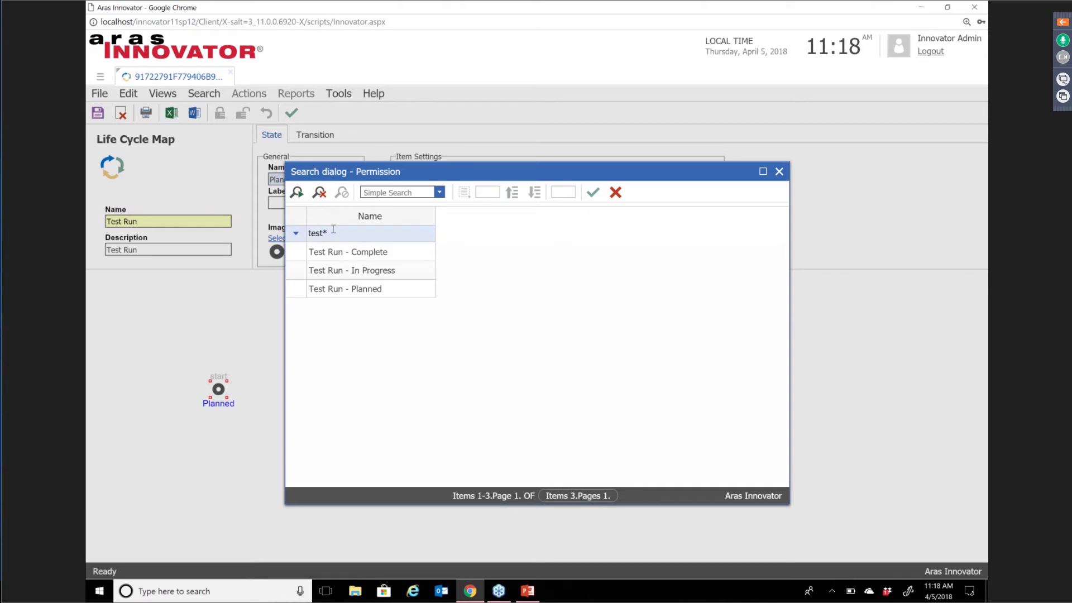
{"action": "double_click", "coordinate": [377, 290]}
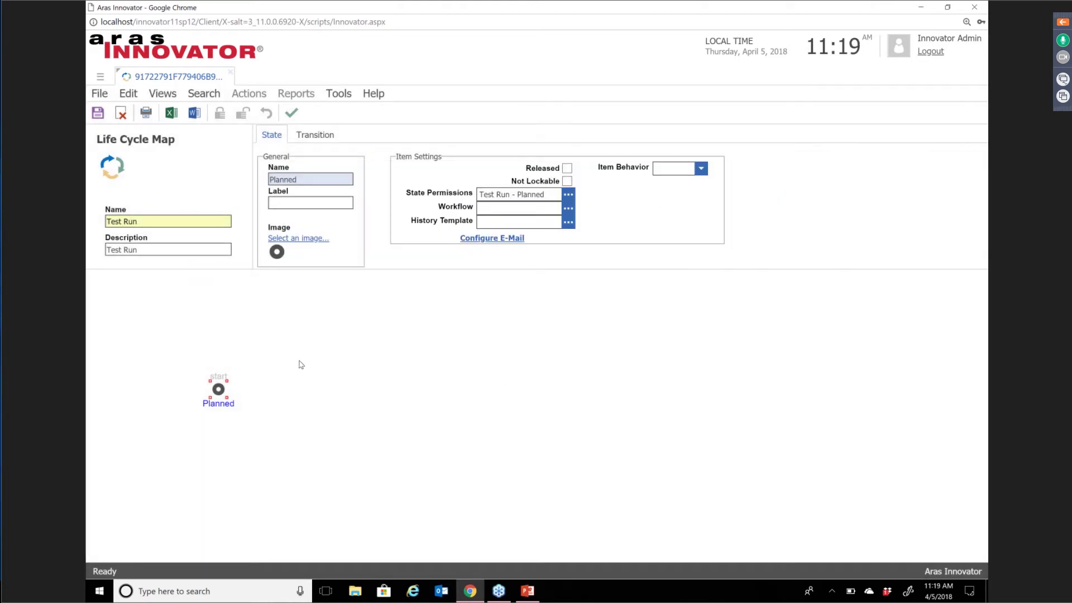
Add a state named In Progress to the right of Planned and assign Test Run - In Progress as its permission.
{"action": "right_click", "coordinate": [456, 390]}
{"action": "left_click", "coordinate": [468, 395]}
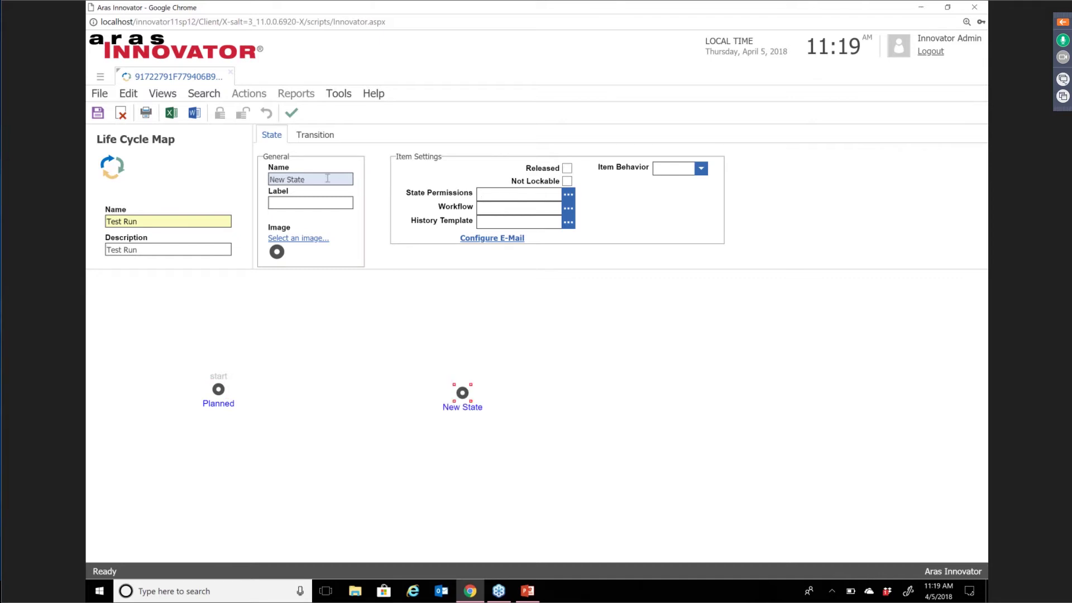
{"action": "left_click_drag", "start_coordinate": [327, 178], "coordinate": [250, 178]}
{"action": "type", "text": "InPr"}
{"action": "type", "text": " Progress"}
{"action": "left_click", "coordinate": [568, 196]}
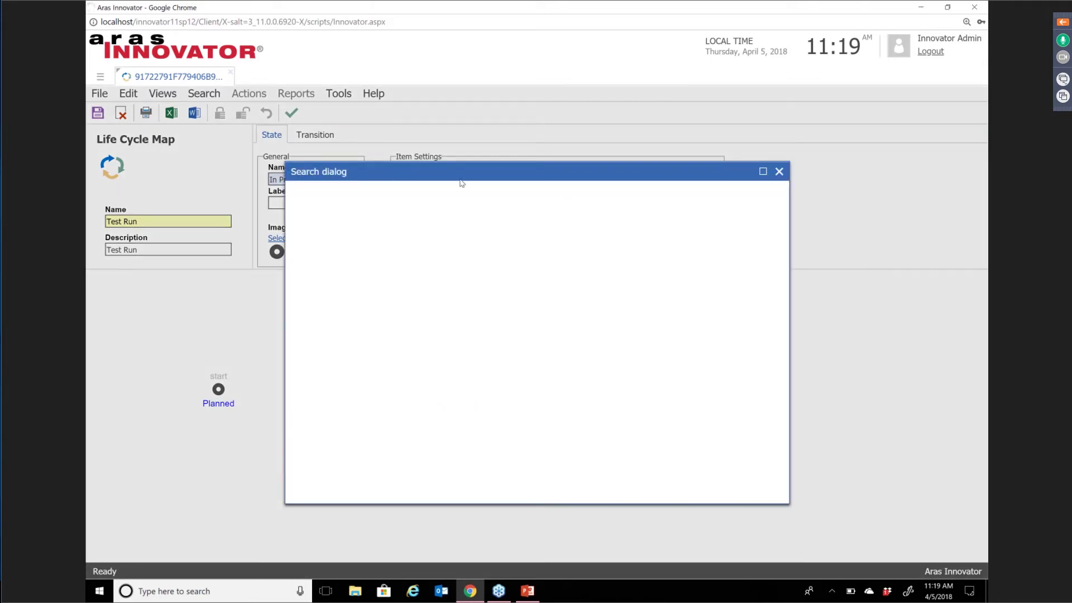
{"action": "left_click", "coordinate": [296, 192]}
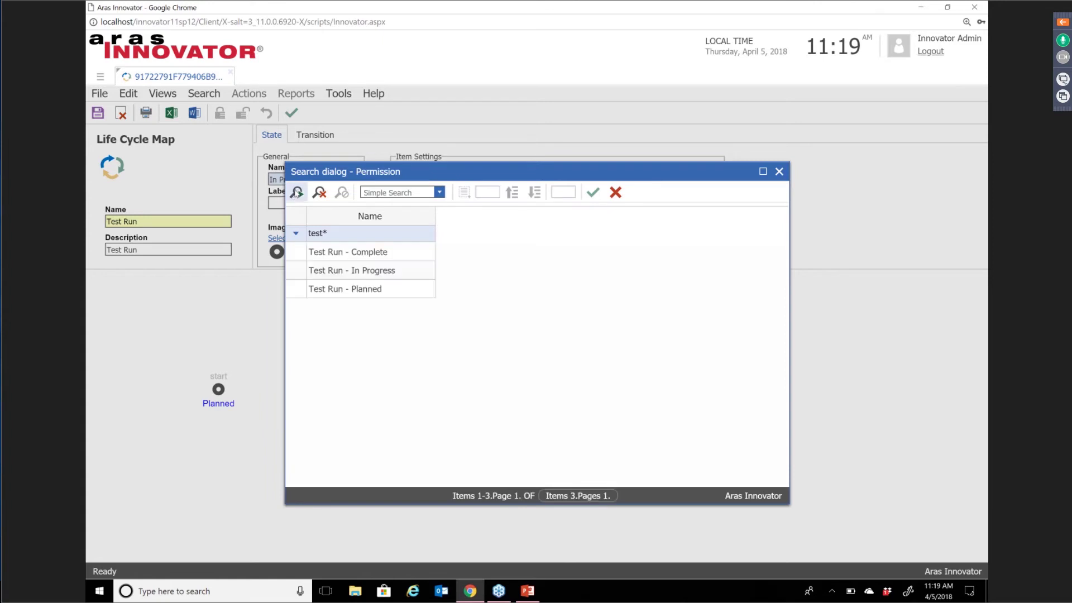
{"action": "double_click", "coordinate": [357, 270]}
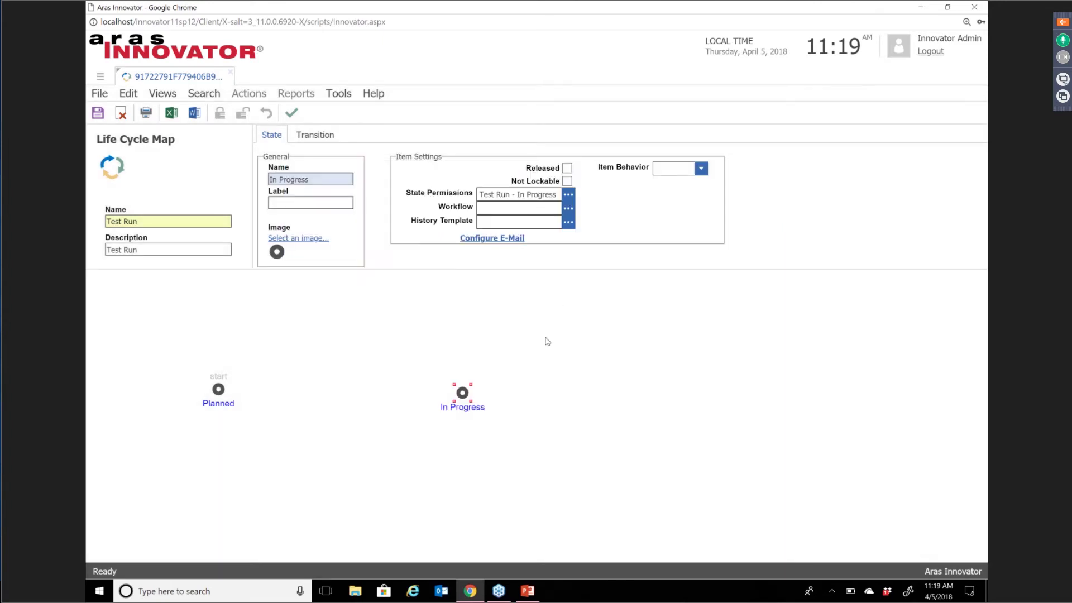
Add a state named Passed to the upper right of the In Progress state.
{"action": "right_click", "coordinate": [675, 317]}
{"action": "left_click", "coordinate": [686, 328]}
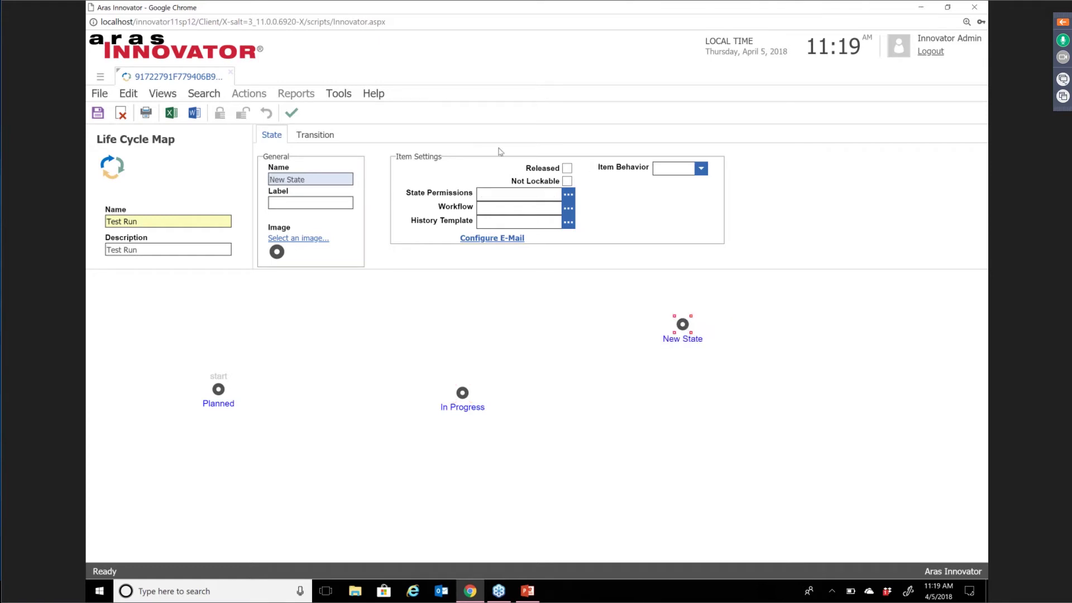
{"action": "left_click_drag", "start_coordinate": [317, 182], "coordinate": [265, 179]}
{"action": "type", "text": "Passed"}
{"action": "left_click", "coordinate": [651, 400]}
Add a state named Failed below the Passed state.
{"action": "right_click", "coordinate": [685, 408]}
{"action": "left_click", "coordinate": [701, 422]}
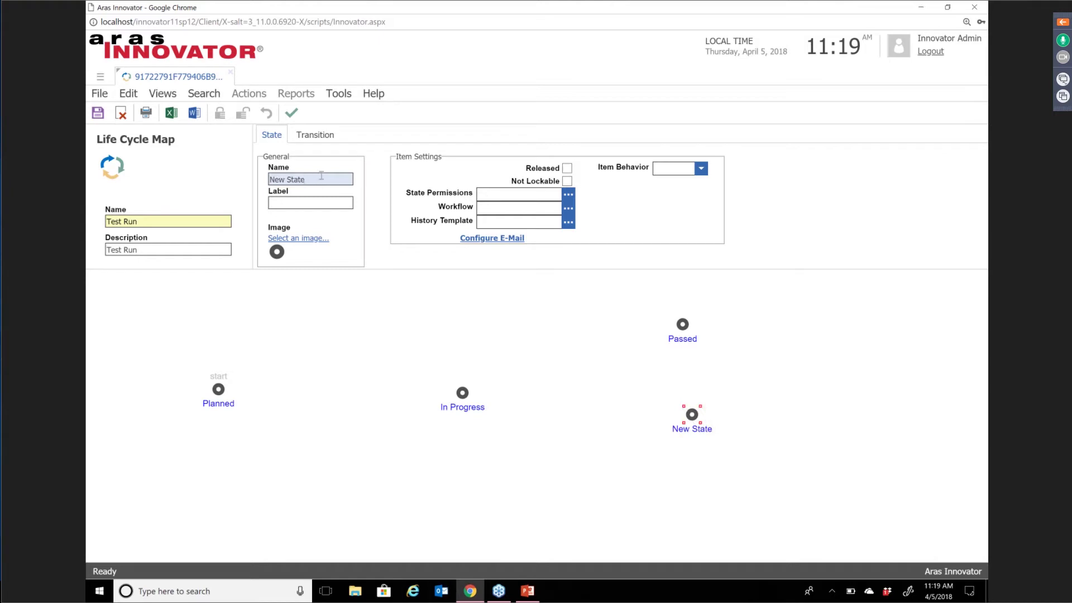
{"action": "left_click_drag", "start_coordinate": [321, 175], "coordinate": [250, 183]}
{"action": "type", "text": "Failed"}
Search the permissions for test* and assign Test Run - Complete as the Passed state's permission.
{"action": "left_click", "coordinate": [684, 352]}
{"action": "right_click", "coordinate": [683, 327]}
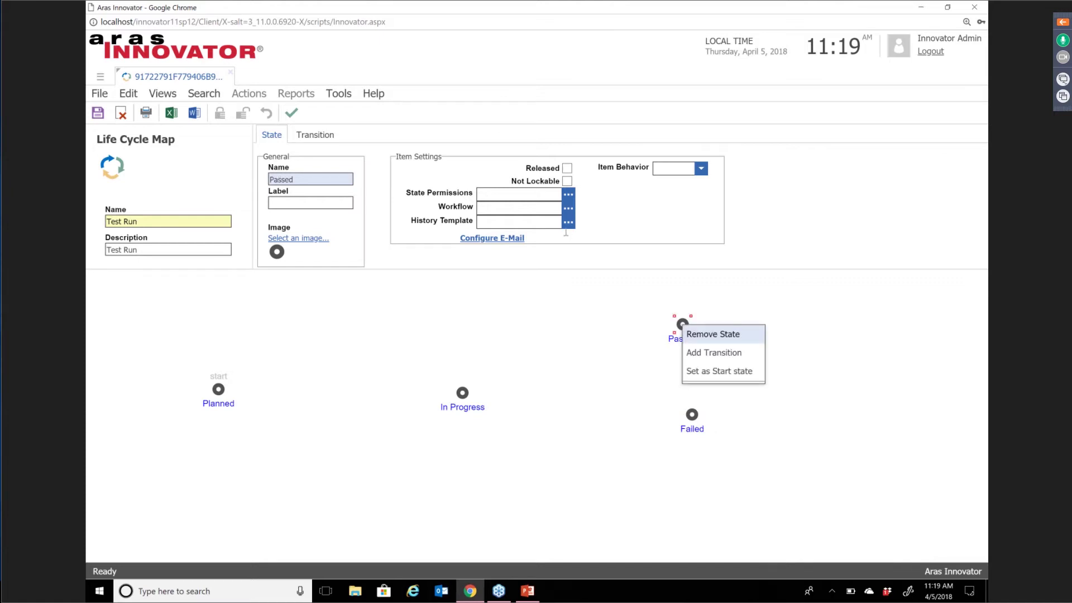
{"action": "left_click", "coordinate": [569, 194]}
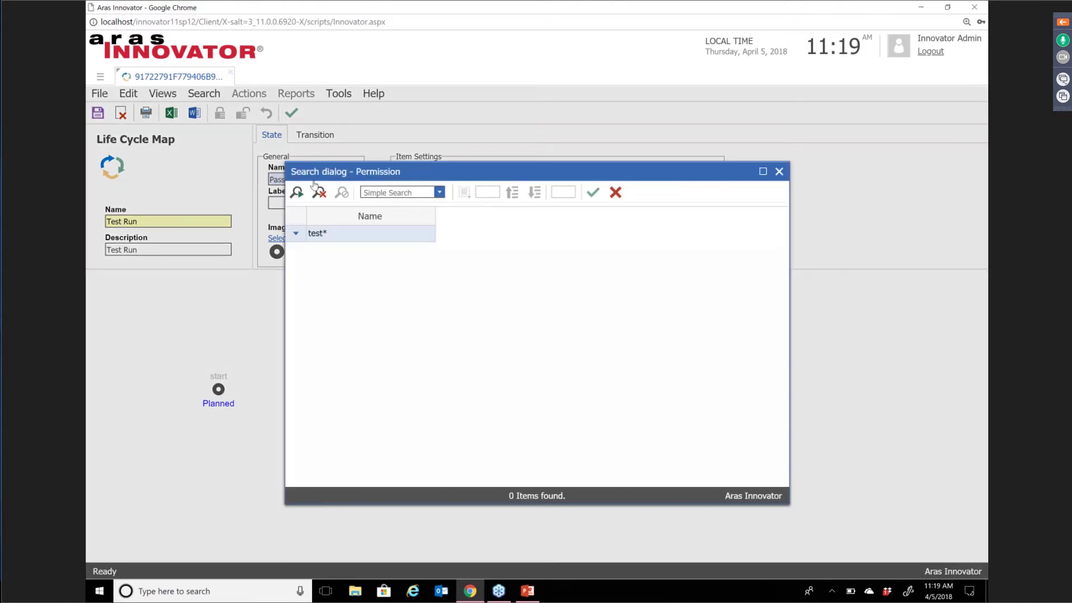
{"action": "left_click", "coordinate": [298, 192]}
{"action": "double_click", "coordinate": [343, 254]}
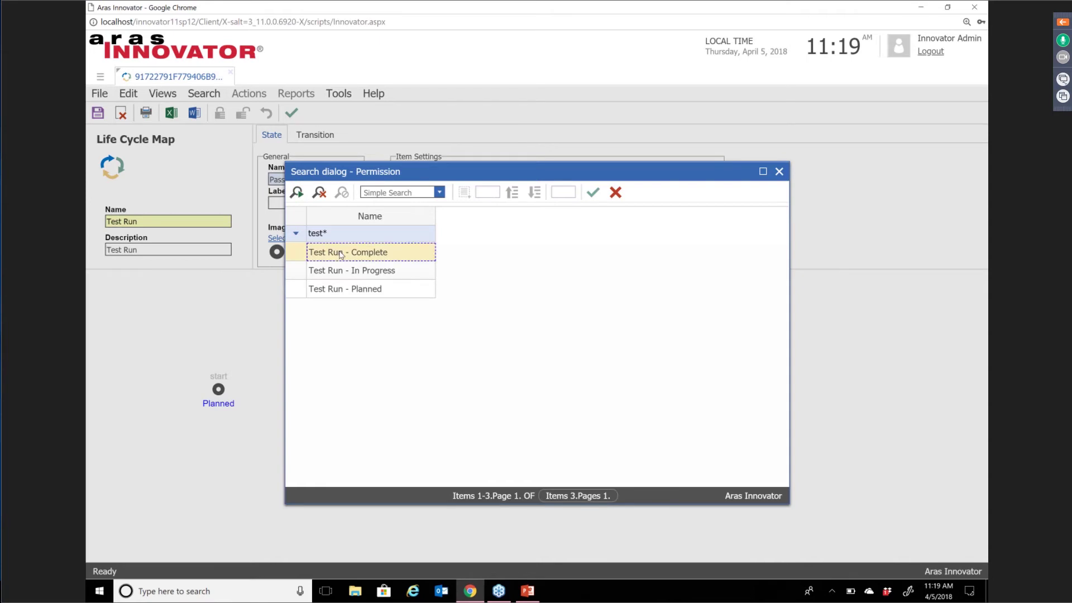
Assign Test Run - Complete as the Failed state's permission as well.
{"action": "left_click", "coordinate": [692, 419]}
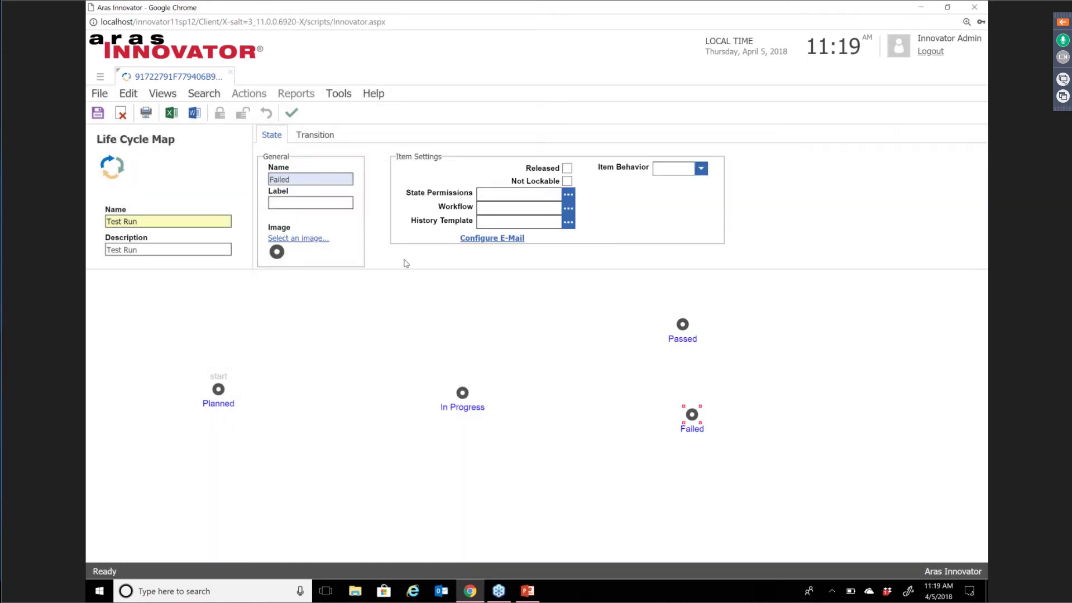
{"action": "left_click", "coordinate": [567, 195]}
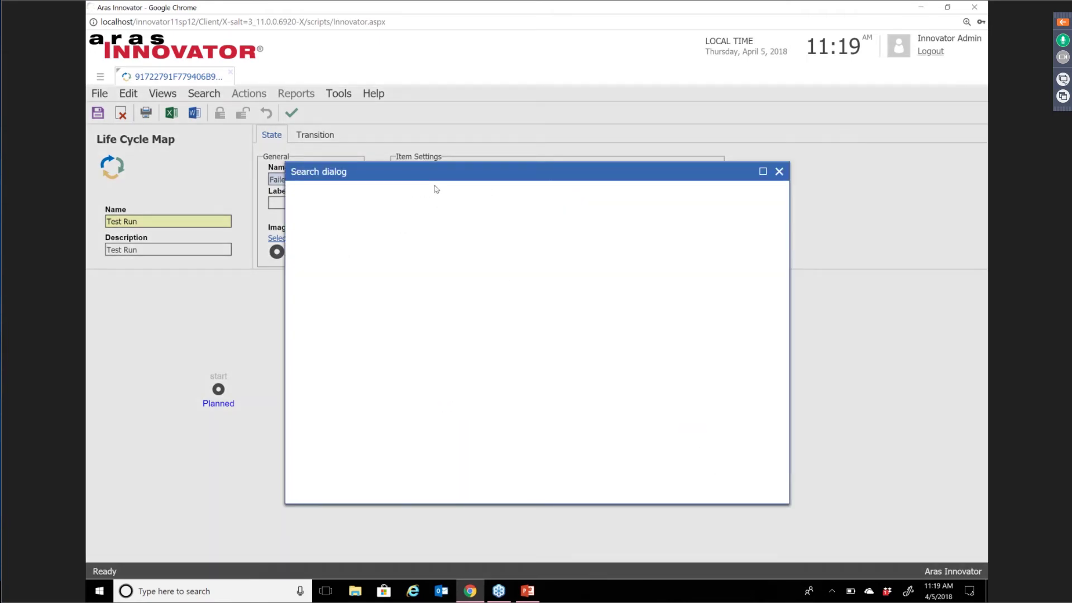
{"action": "left_click", "coordinate": [302, 193]}
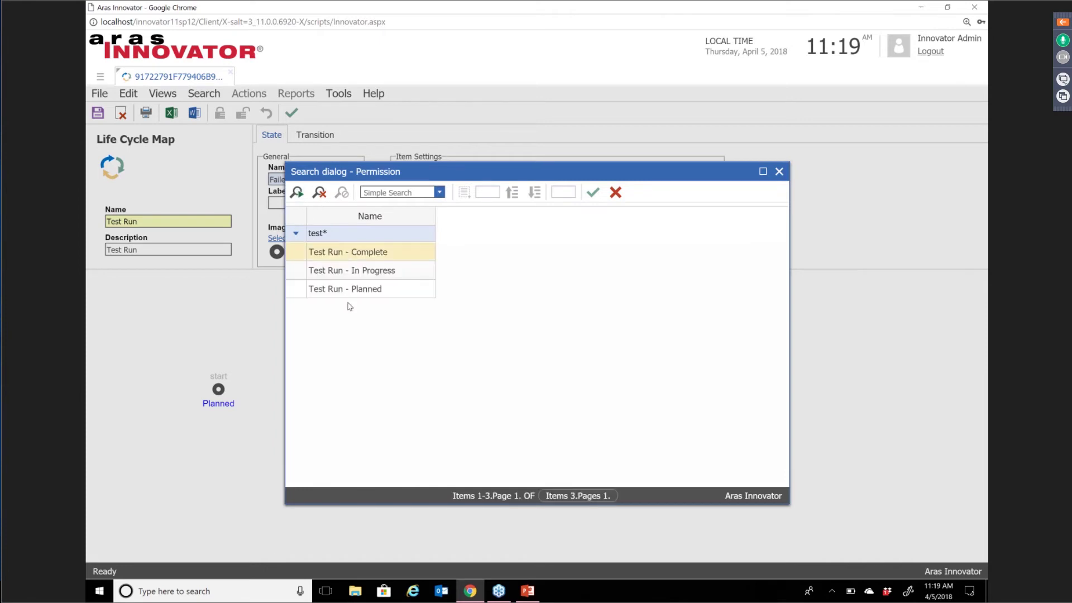
{"action": "double_click", "coordinate": [348, 252]}
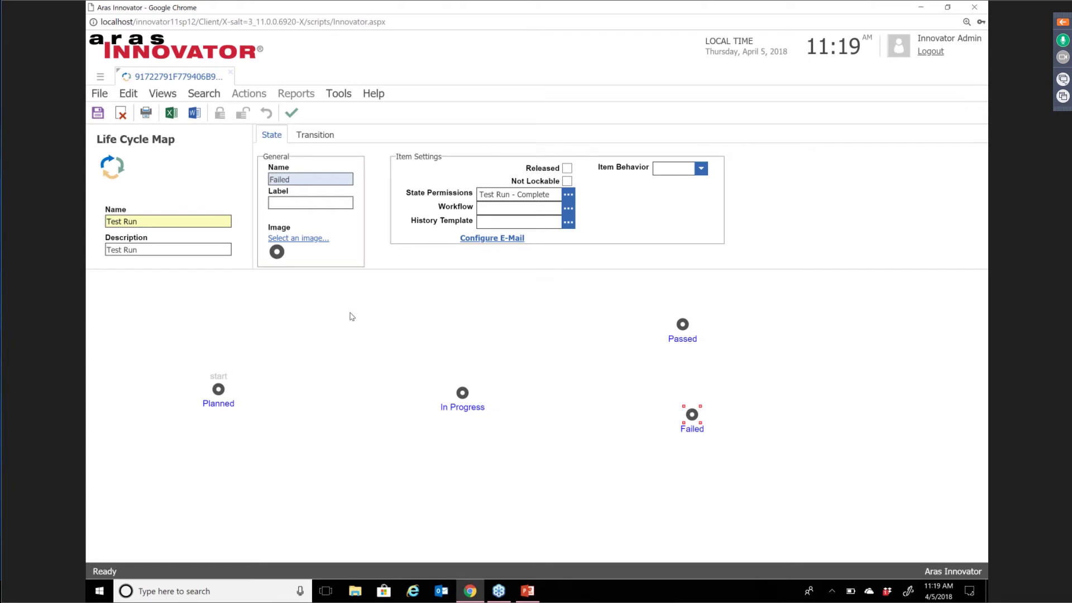
Add a state named Retest above and between Planned and In Progress, and assign Test Run - In Progress as its permission.
{"action": "right_click", "coordinate": [380, 306]}
{"action": "left_click", "coordinate": [386, 310]}
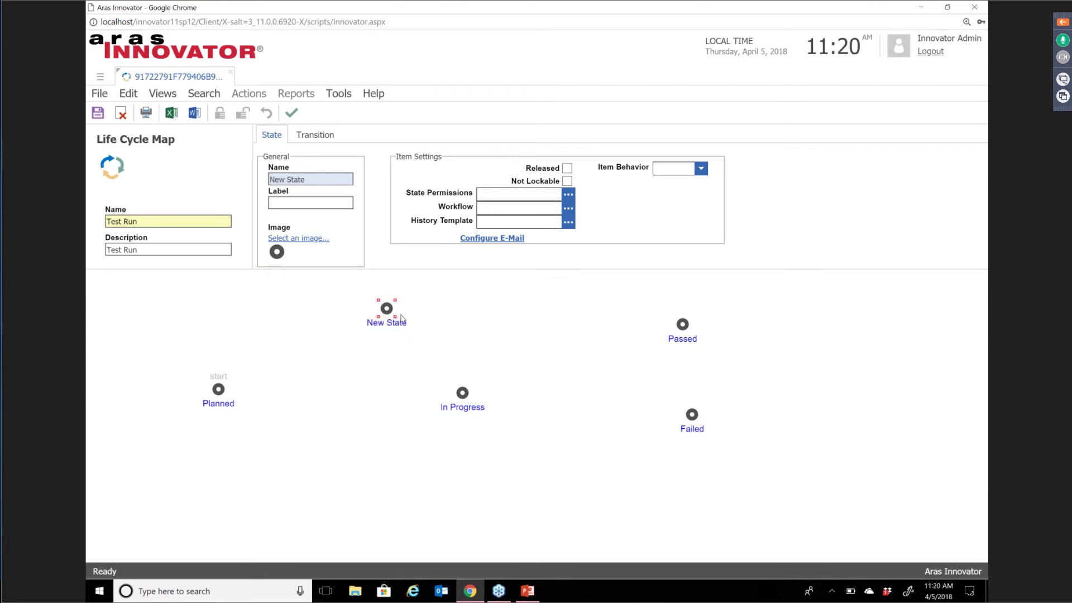
{"action": "left_click_drag", "start_coordinate": [289, 179], "coordinate": [262, 181]}
{"action": "type", "text": "Restest"}
{"action": "key", "text": "BackSpace"}
{"action": "type", "text": "test"}
{"action": "key", "text": "Return"}
{"action": "left_click", "coordinate": [568, 194]}
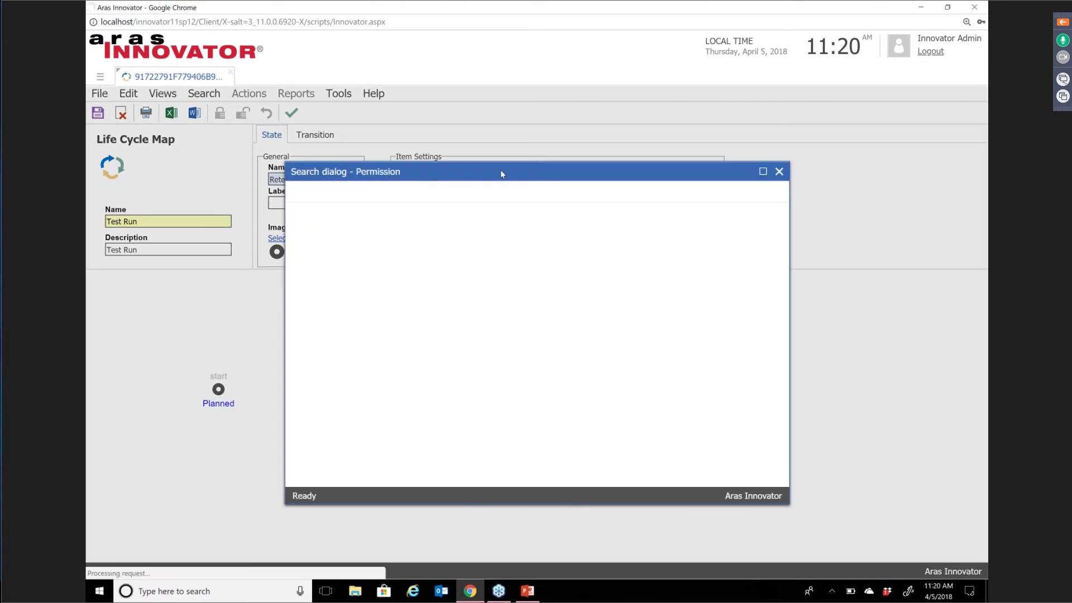
{"action": "left_click", "coordinate": [292, 197]}
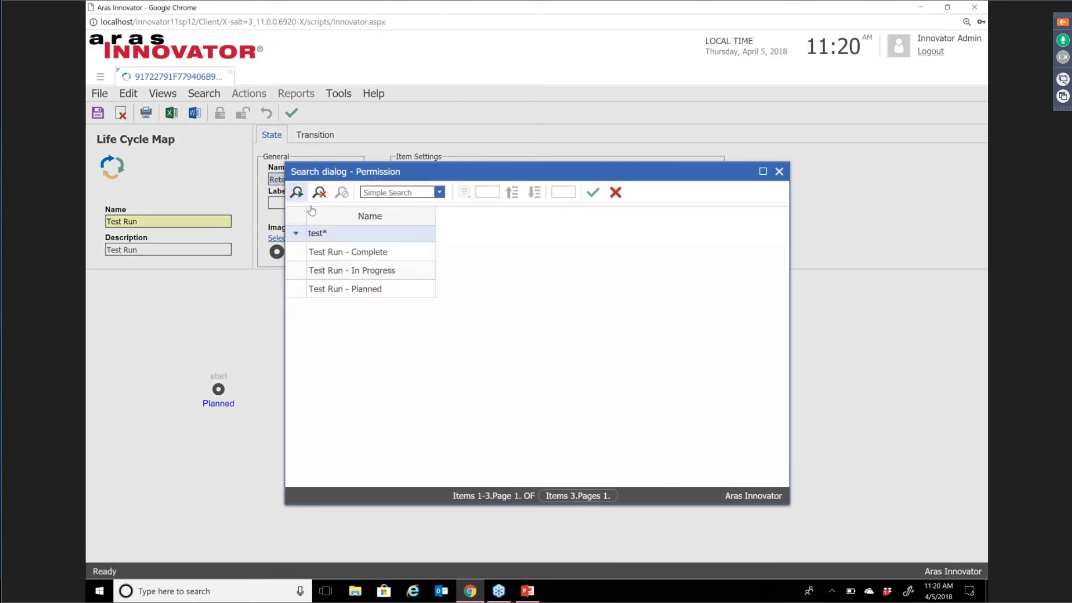
{"action": "double_click", "coordinate": [338, 271]}
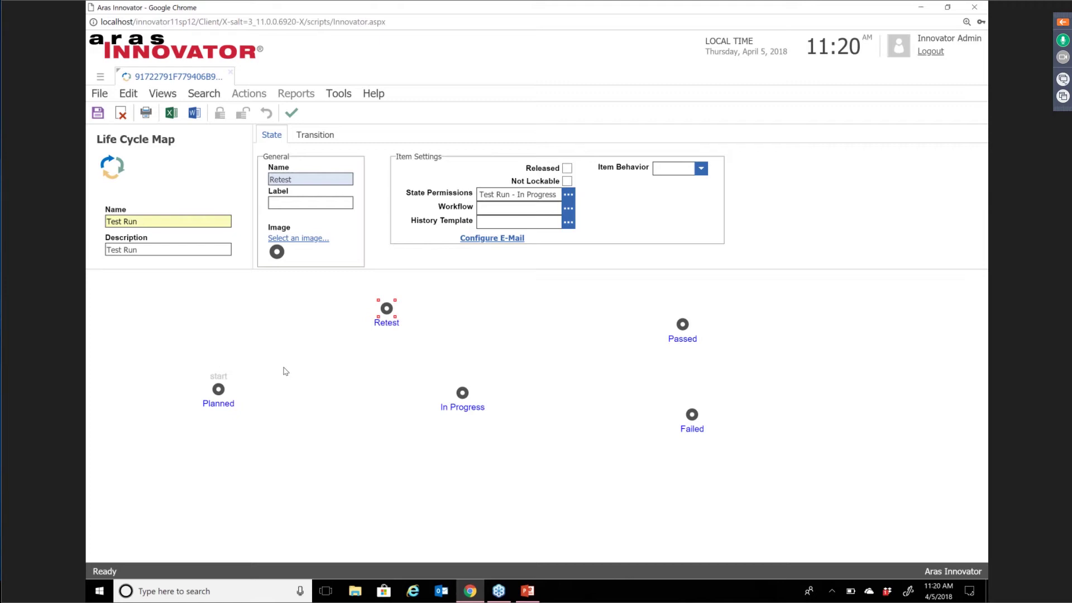
Add a transition from Planned to In Progress and assign the Quality identity as its role.
{"action": "right_click", "coordinate": [221, 392]}
{"action": "left_click", "coordinate": [253, 416]}
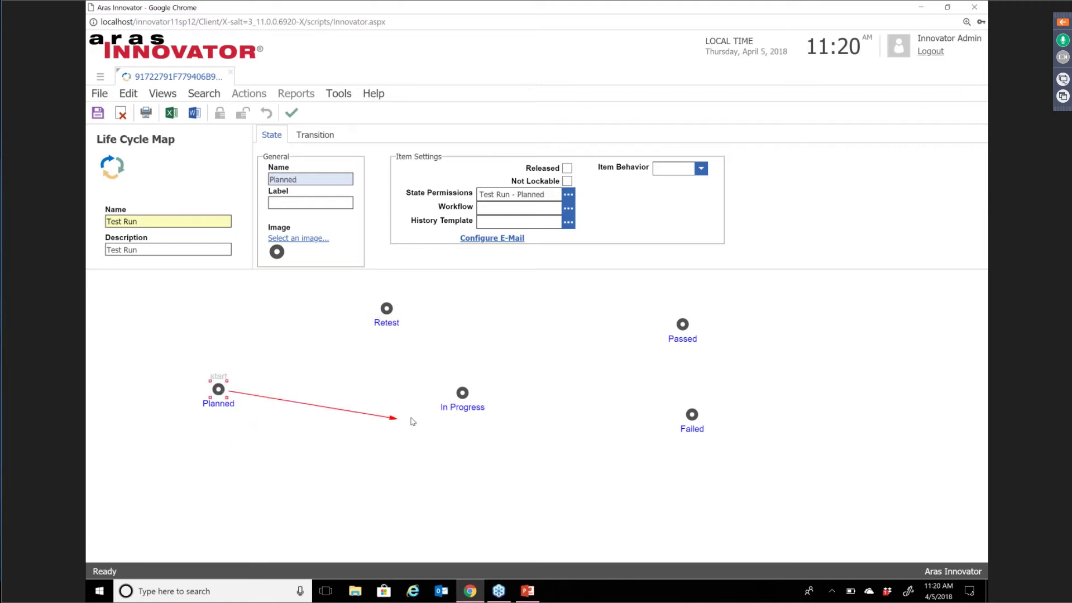
{"action": "left_click", "coordinate": [462, 395]}
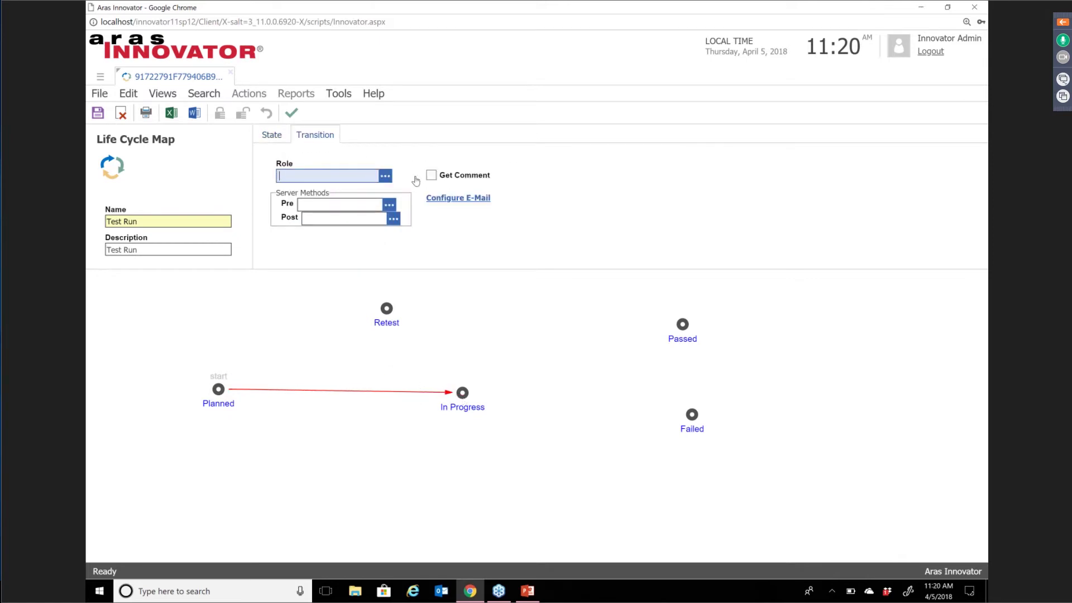
{"action": "left_click", "coordinate": [385, 175]}
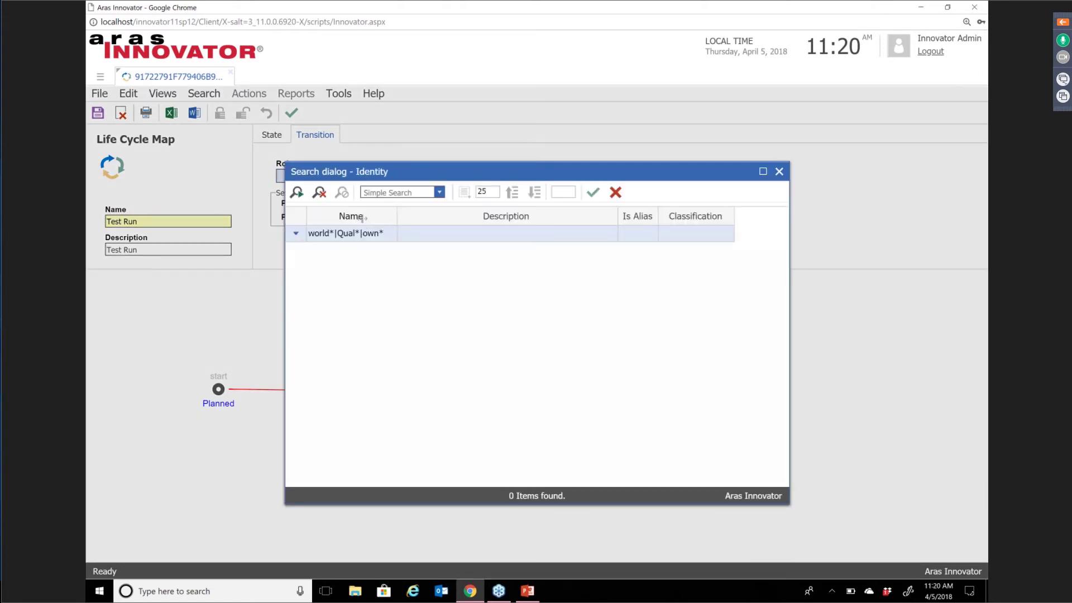
{"action": "left_click", "coordinate": [296, 193]}
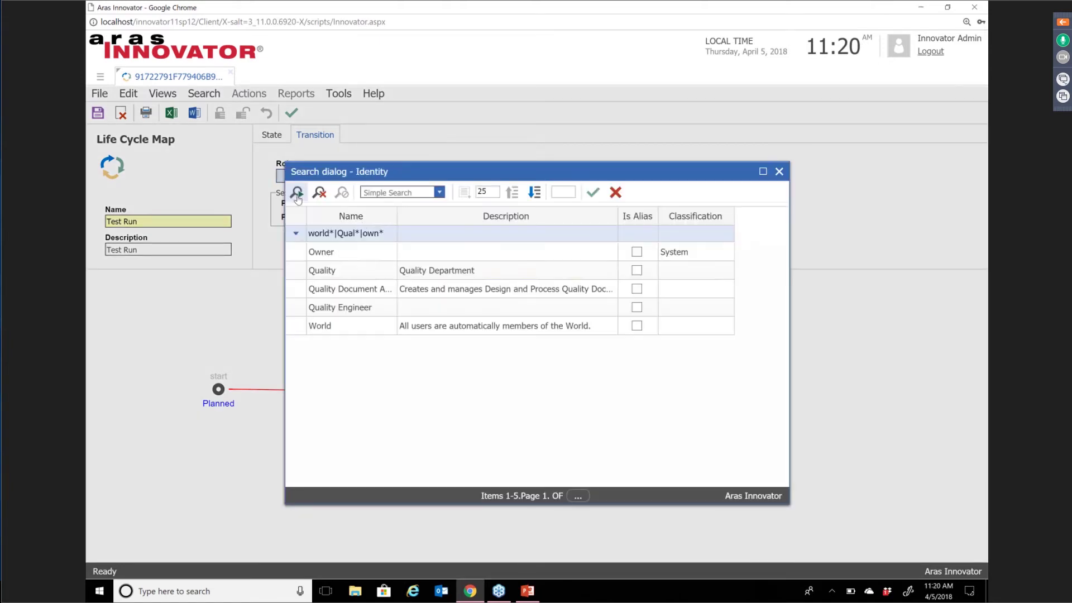
{"action": "double_click", "coordinate": [353, 273]}
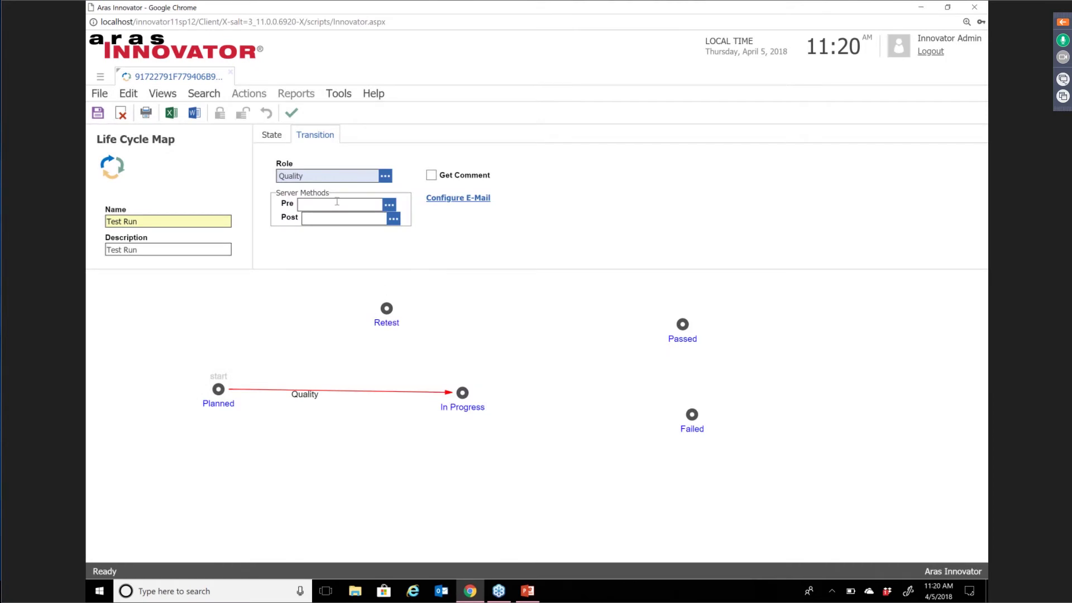
Add a transition from In Progress to Passed and assign the Owner identity as its role.
{"action": "right_click", "coordinate": [464, 393]}
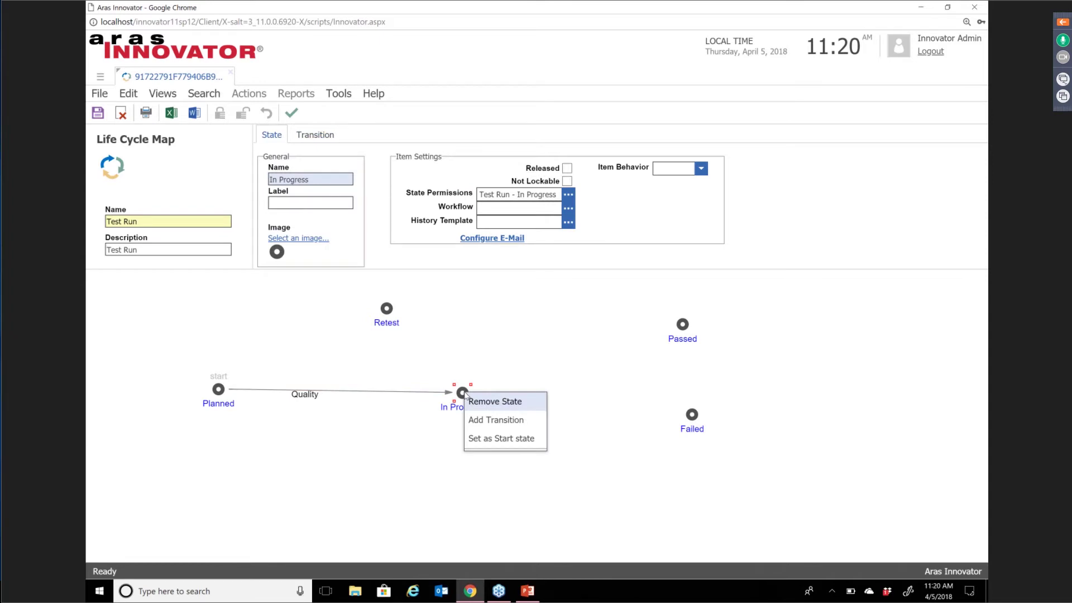
{"action": "left_click", "coordinate": [508, 419]}
{"action": "left_click", "coordinate": [682, 324]}
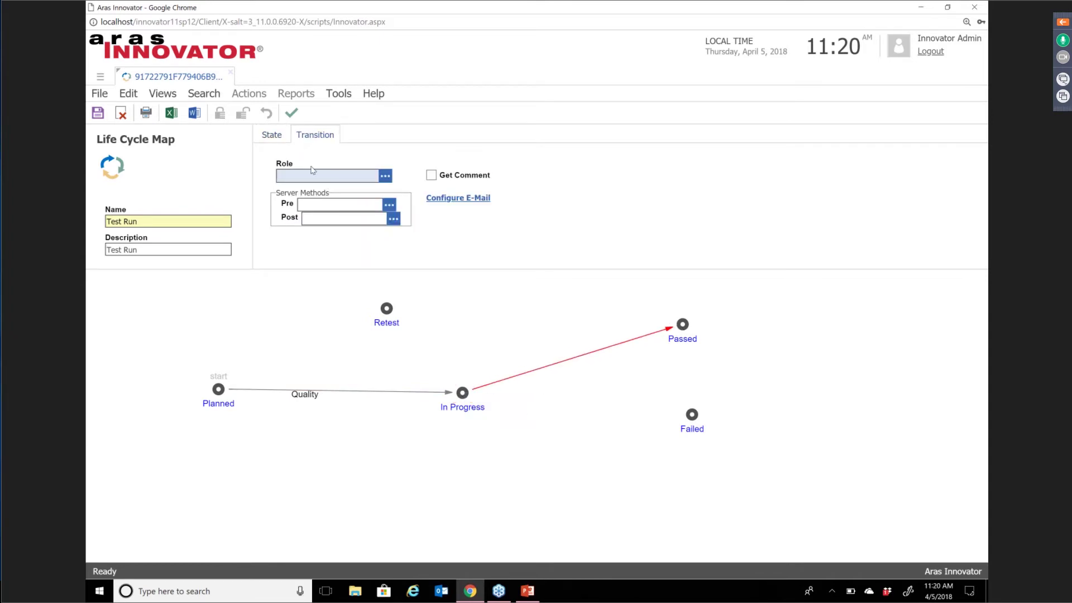
{"action": "left_click", "coordinate": [385, 176]}
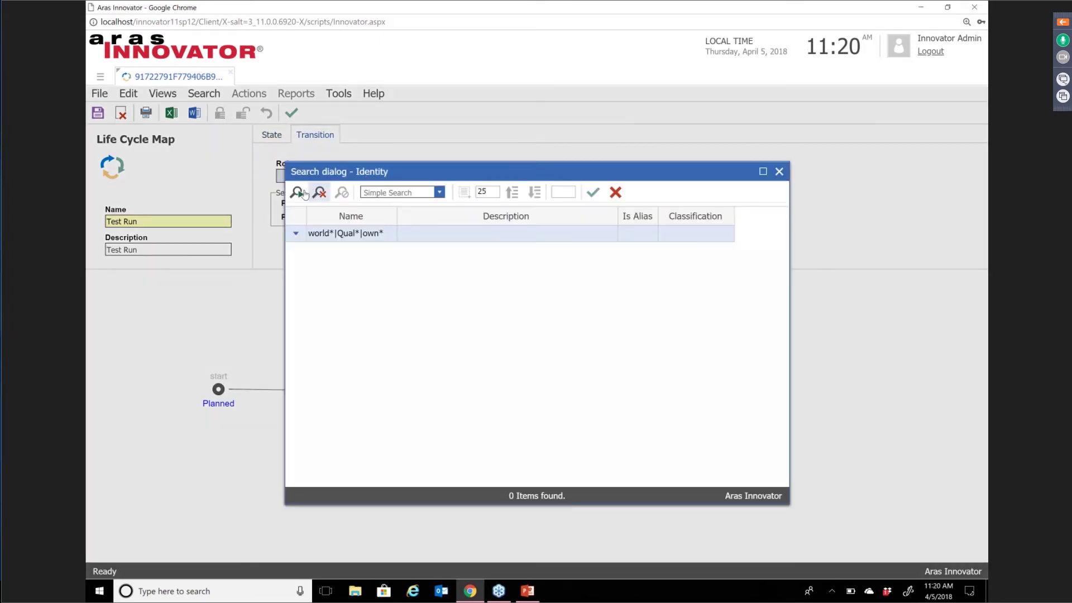
{"action": "left_click", "coordinate": [304, 193]}
{"action": "double_click", "coordinate": [359, 256]}
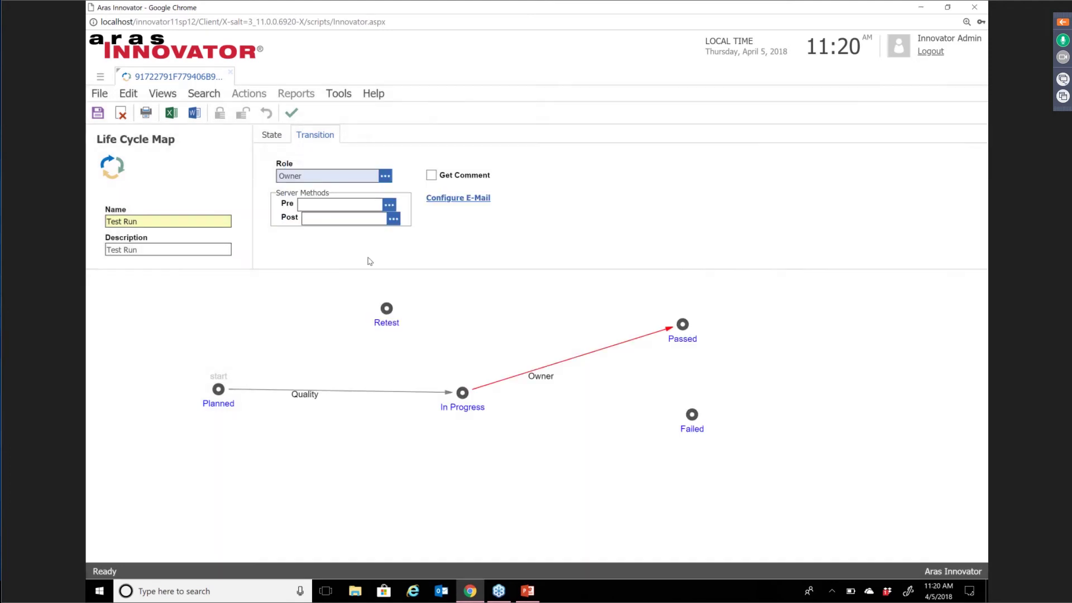
Add a transition from In Progress to Failed and assign the Owner identity as its role.
{"action": "right_click", "coordinate": [464, 394]}
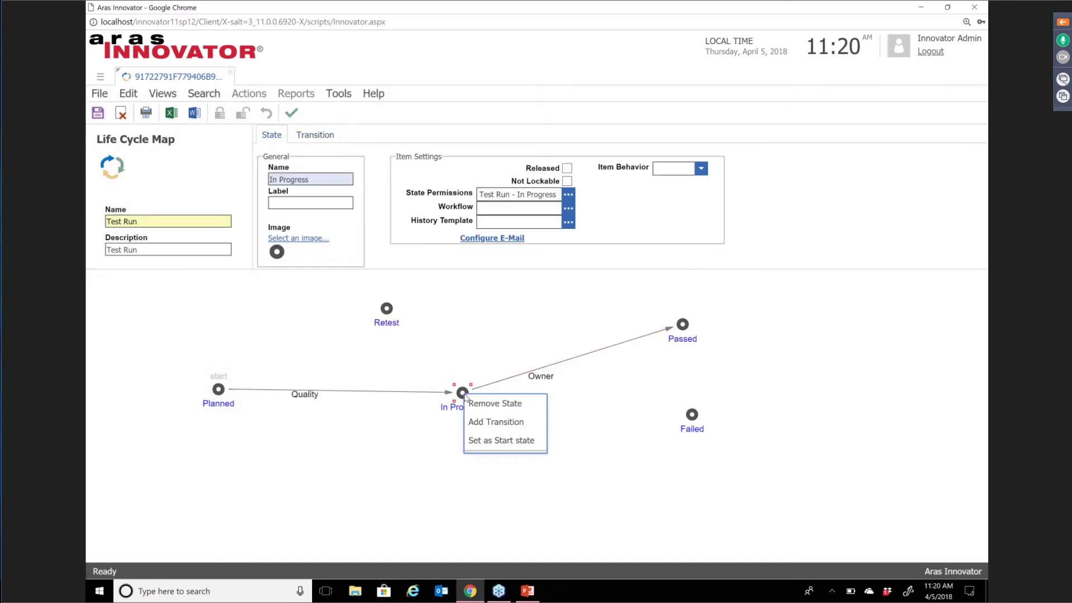
{"action": "left_click", "coordinate": [489, 418]}
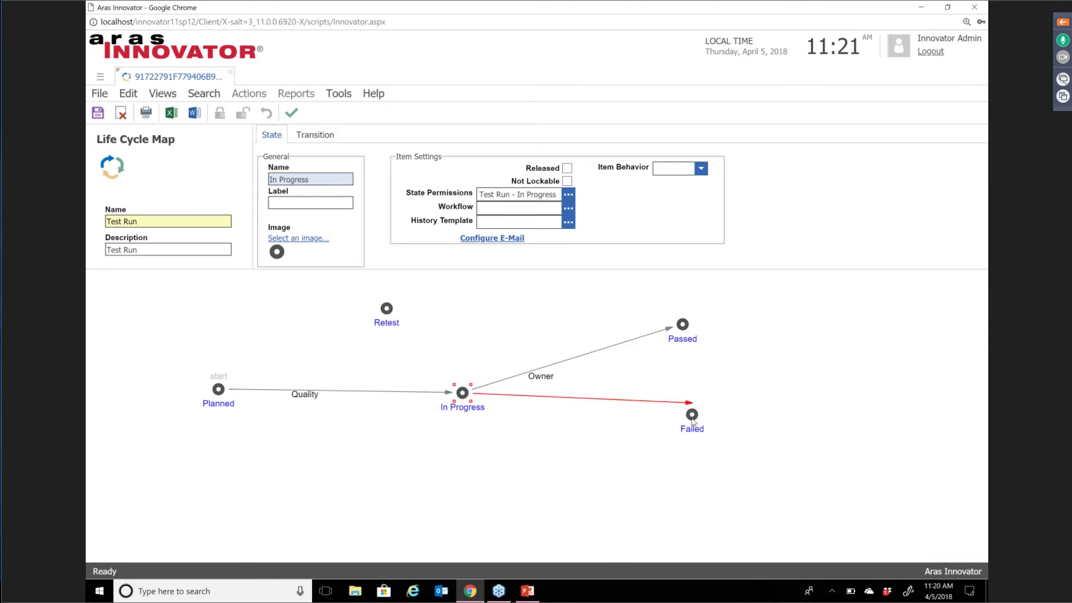
{"action": "left_click", "coordinate": [691, 414]}
{"action": "left_click", "coordinate": [385, 176]}
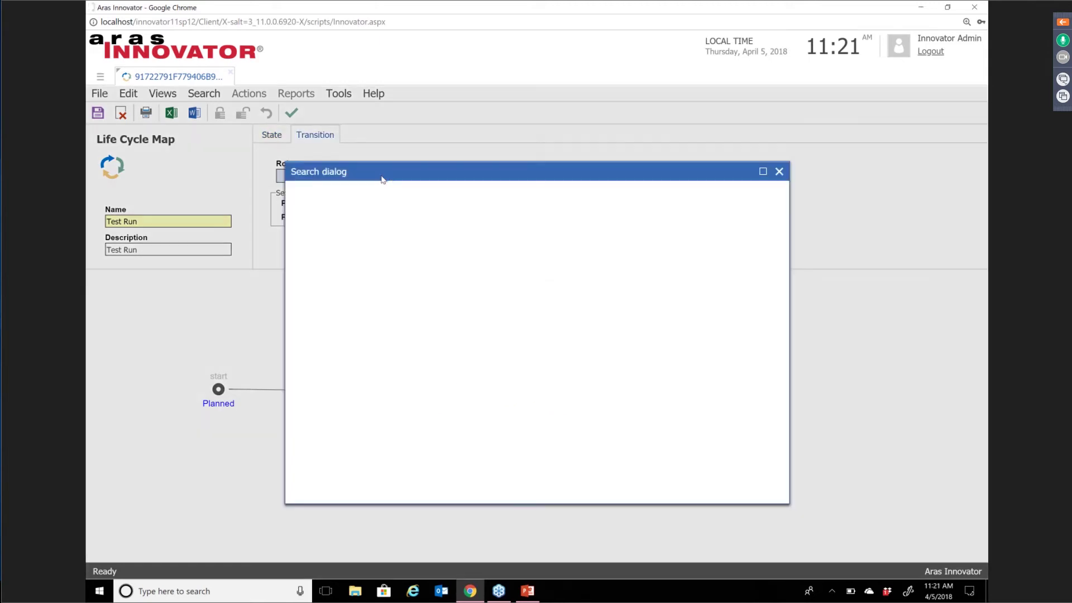
{"action": "left_click", "coordinate": [297, 192]}
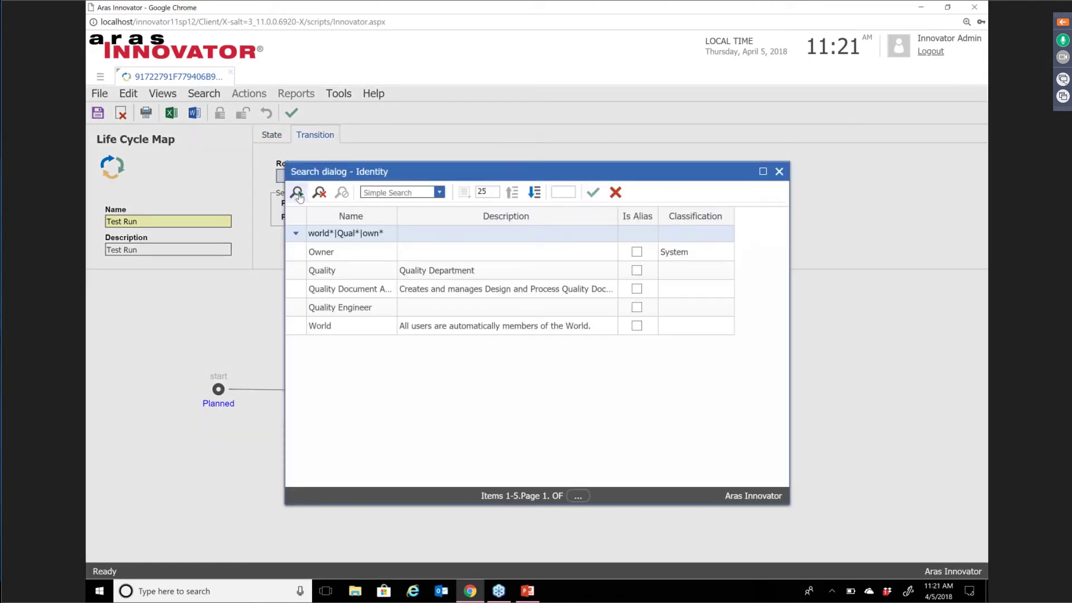
{"action": "left_click", "coordinate": [343, 271]}
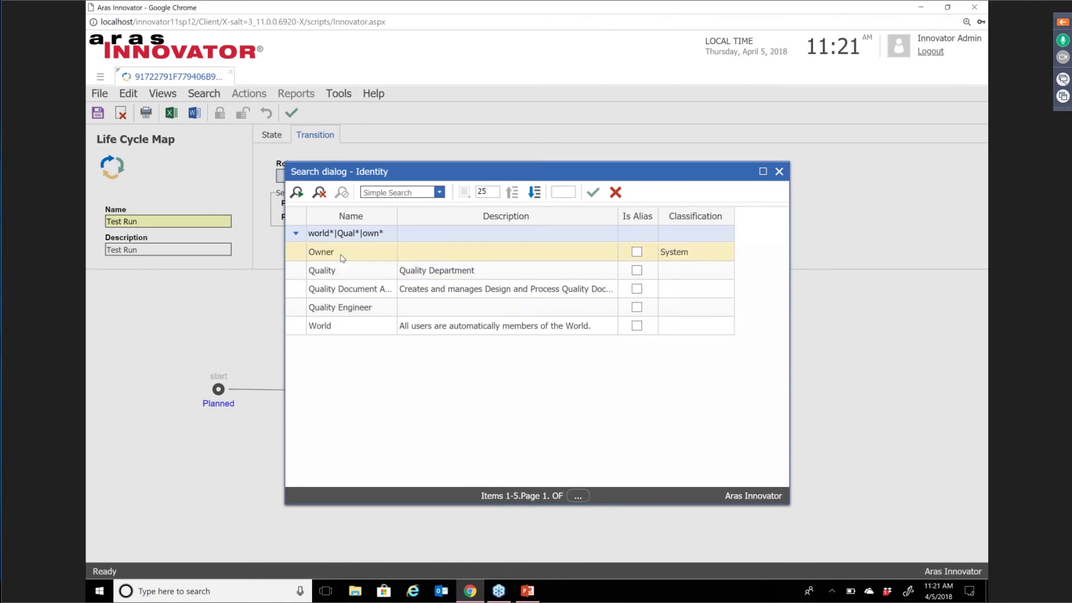
{"action": "double_click", "coordinate": [342, 252]}
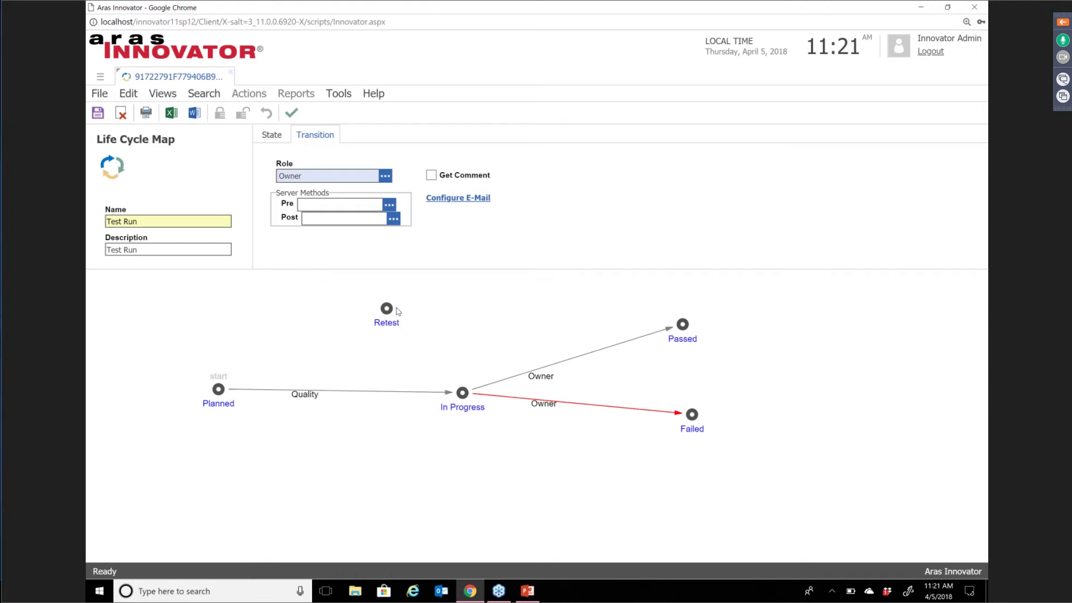
Add a transition from In Progress to Retest and assign the Quality identity as its role.
{"action": "right_click", "coordinate": [463, 394]}
{"action": "left_click", "coordinate": [477, 421]}
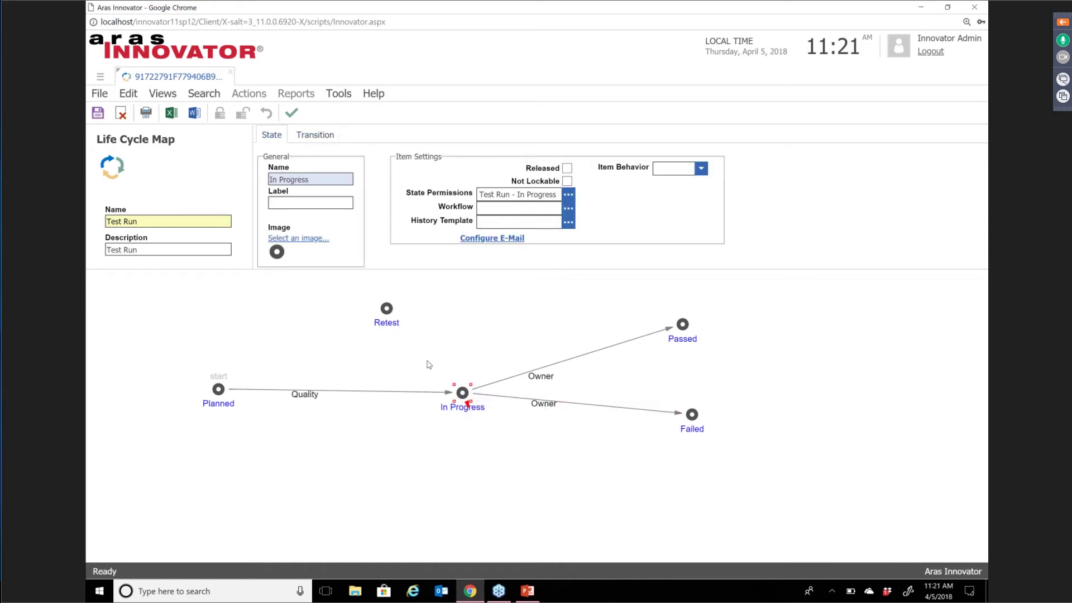
{"action": "left_click", "coordinate": [386, 310]}
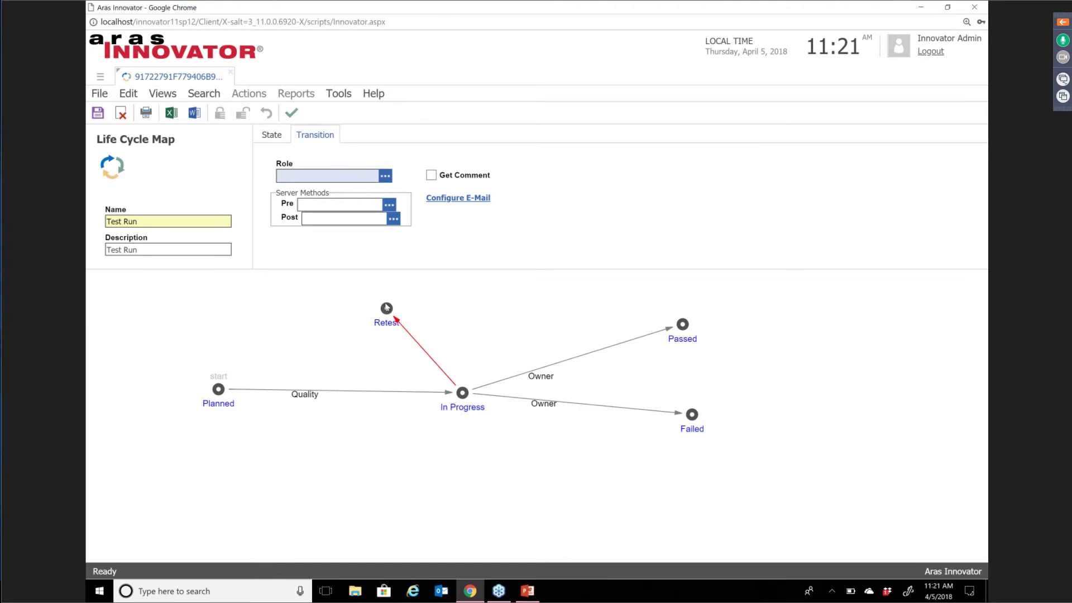
{"action": "left_click", "coordinate": [386, 176]}
{"action": "left_click", "coordinate": [297, 192]}
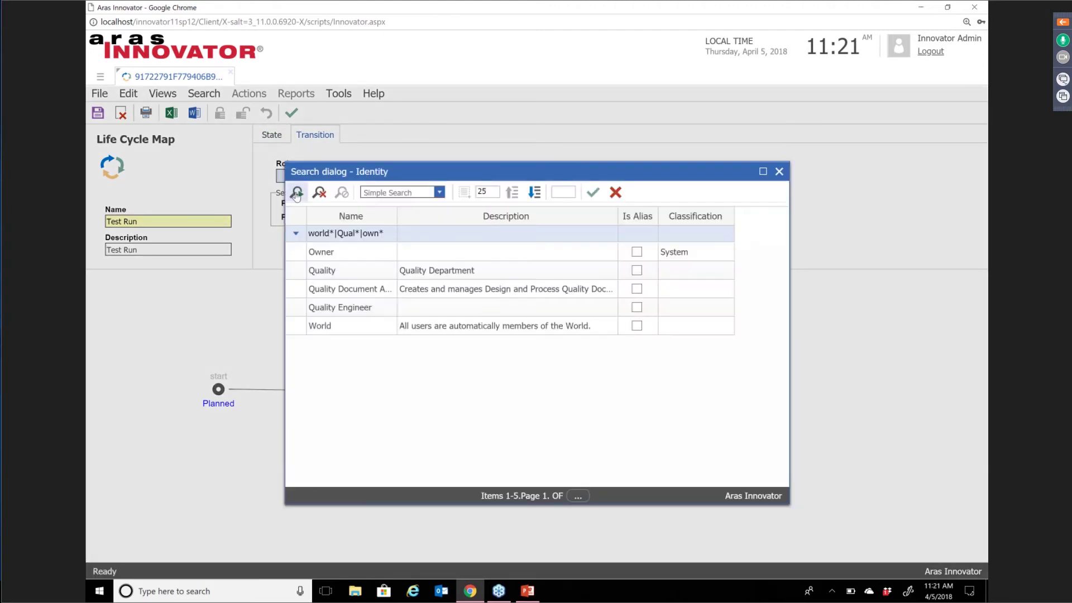
{"action": "left_click", "coordinate": [354, 272]}
{"action": "double_click", "coordinate": [354, 273]}
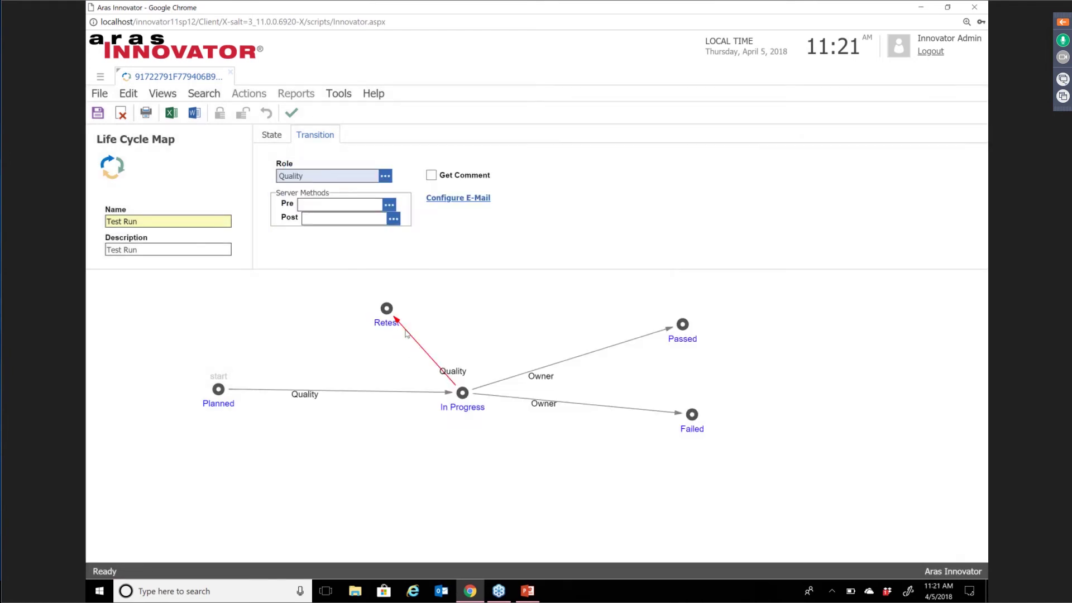
Bend the In Progress to Retest transition around a new segment point below Retest and place its Quality label to the left of the line.
{"action": "right_click", "coordinate": [424, 355]}
{"action": "left_click", "coordinate": [433, 400]}
{"action": "left_click_drag", "start_coordinate": [423, 352], "coordinate": [396, 336]}
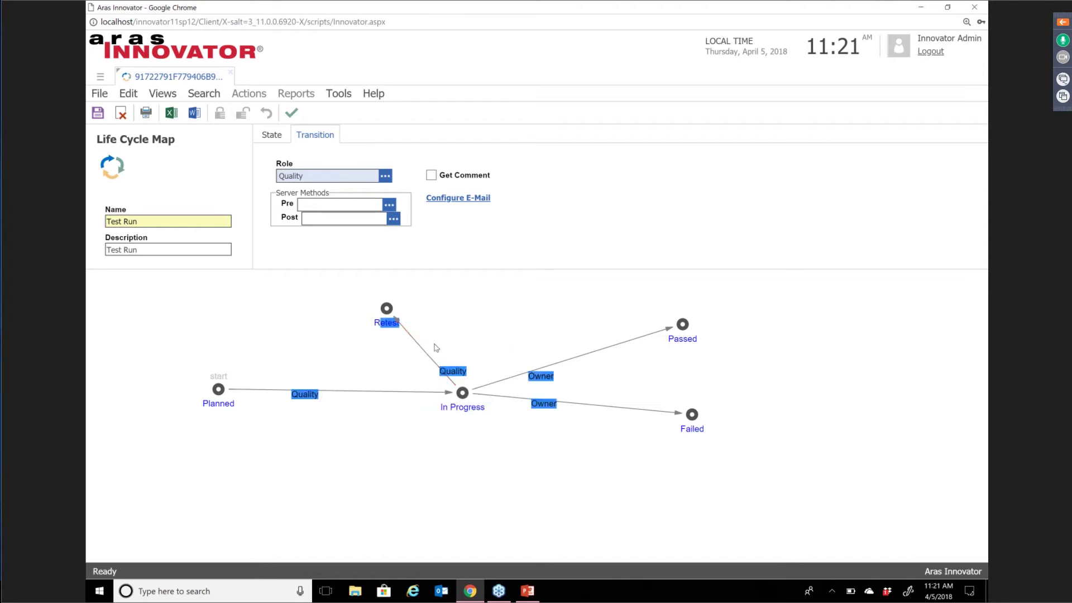
{"action": "left_click", "coordinate": [420, 348]}
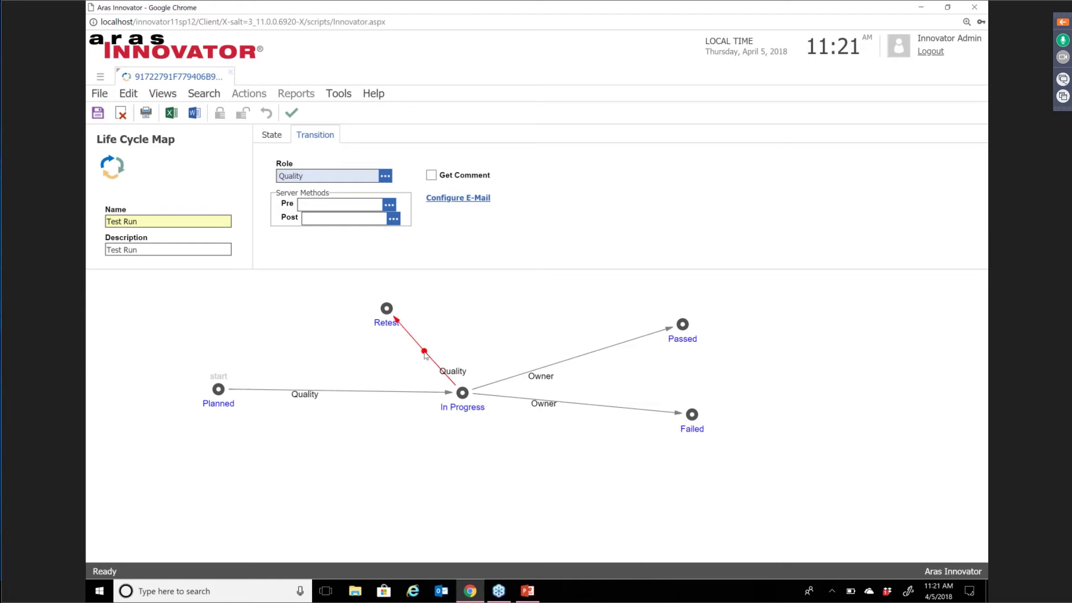
{"action": "left_click_drag", "start_coordinate": [424, 352], "coordinate": [372, 365]}
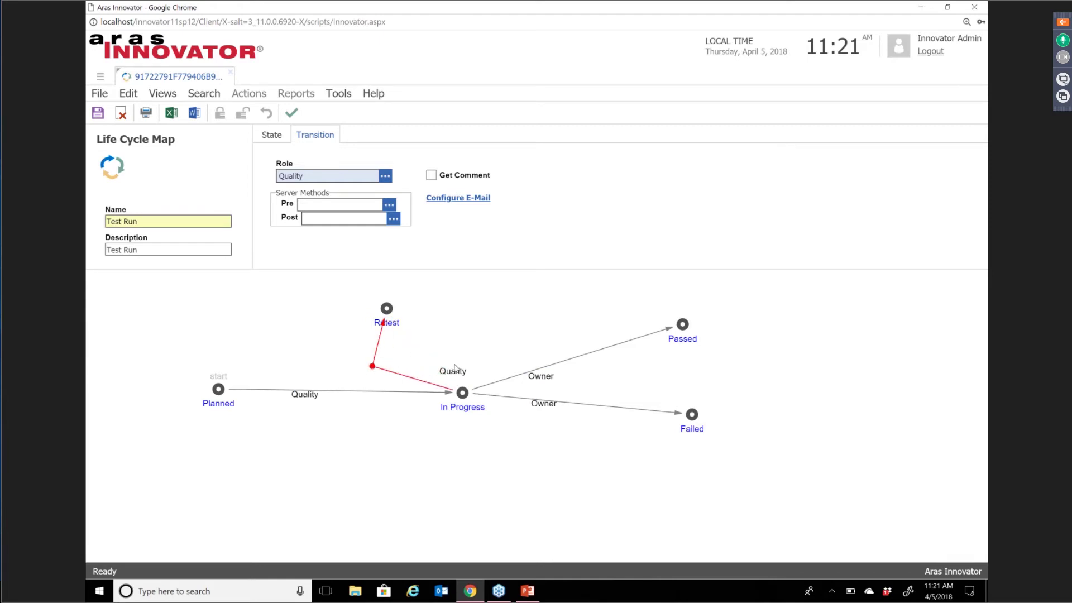
{"action": "left_click_drag", "start_coordinate": [455, 374], "coordinate": [356, 348]}
Add a transition from Retest back to In Progress with the Owner identity as its role, and save and close the life cycle map.
{"action": "right_click", "coordinate": [387, 309]}
{"action": "left_click", "coordinate": [421, 336]}
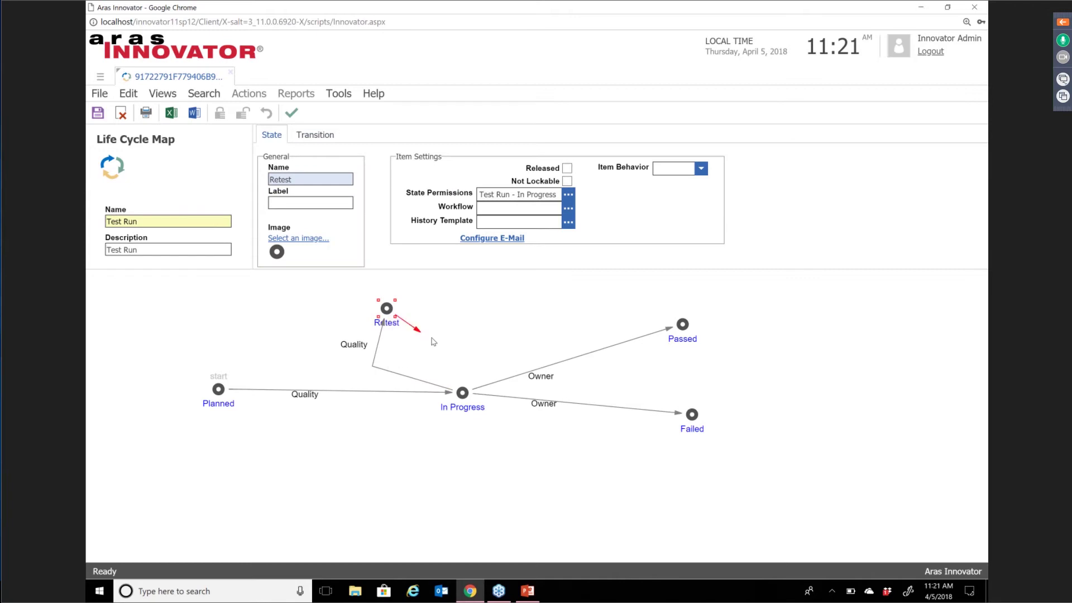
{"action": "left_click", "coordinate": [463, 394]}
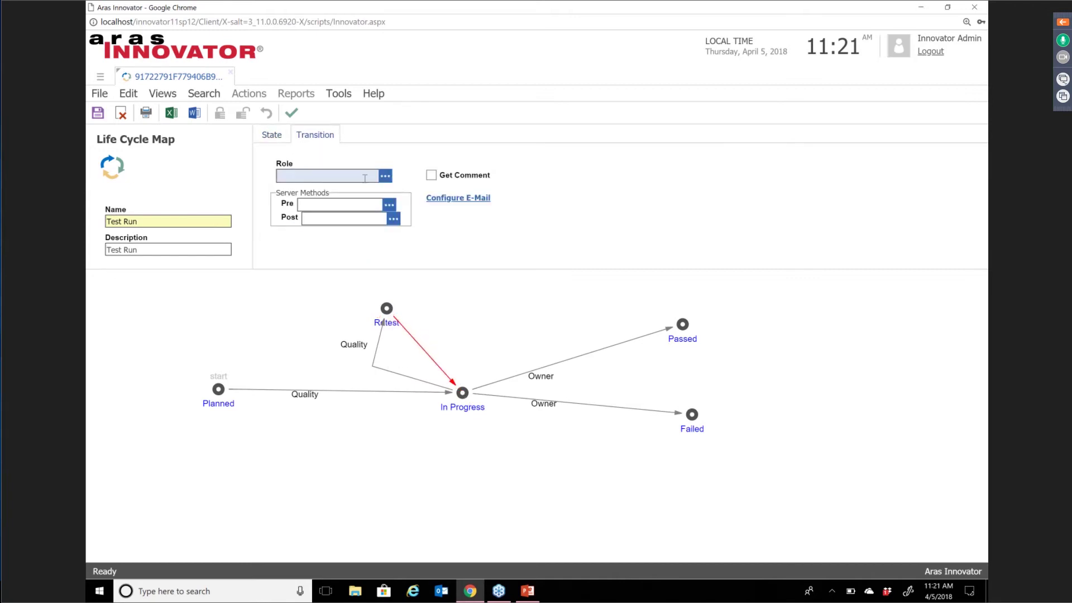
{"action": "left_click", "coordinate": [385, 175]}
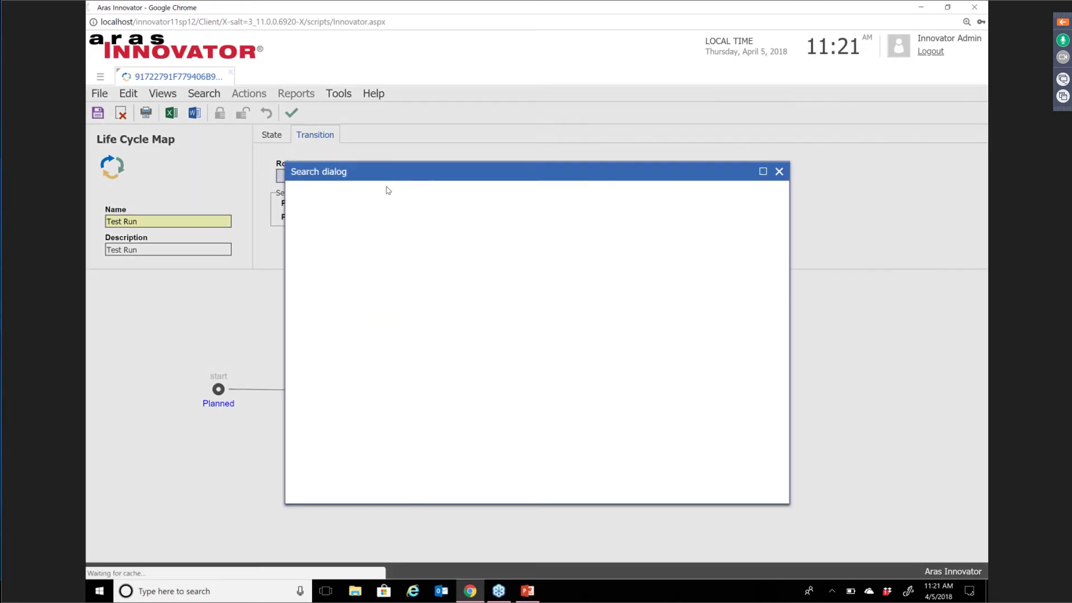
{"action": "left_click", "coordinate": [296, 193]}
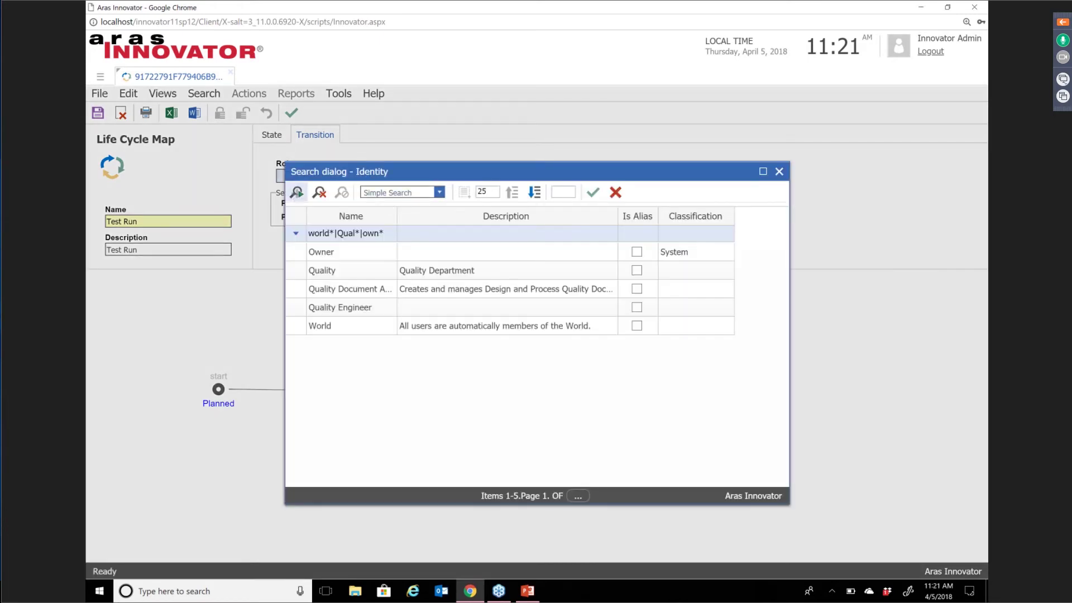
{"action": "double_click", "coordinate": [348, 258]}
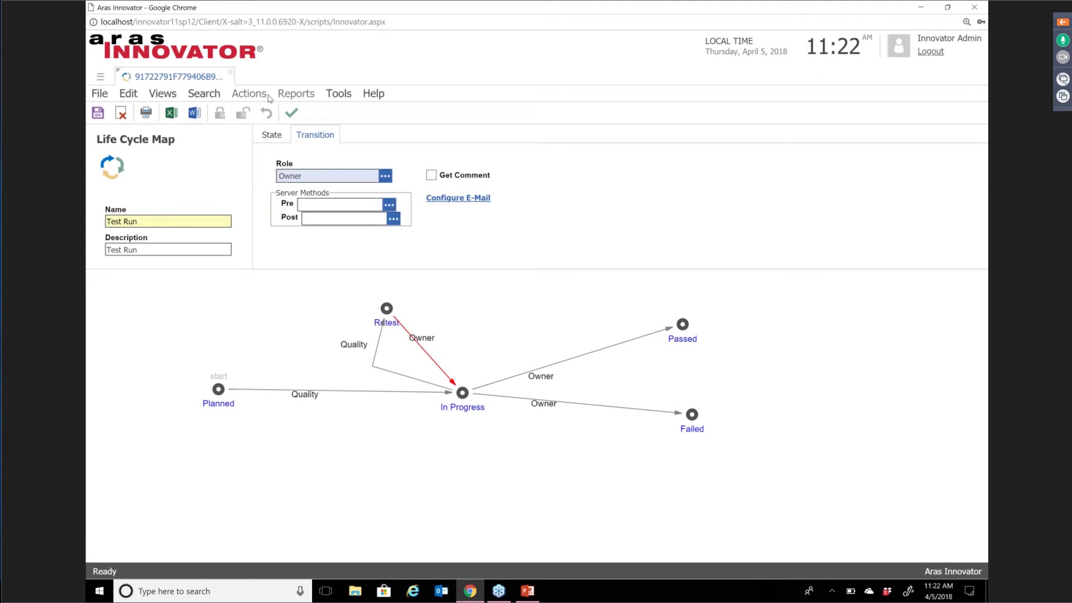
{"action": "left_click", "coordinate": [292, 114]}
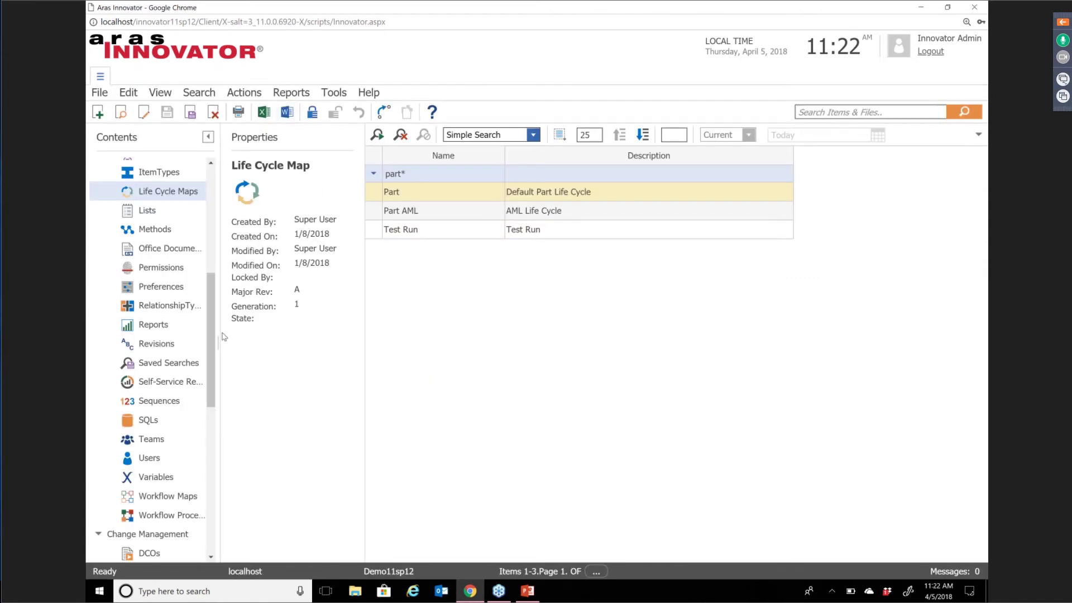
Create a new ItemType named Test Run with the singular label Test Run and the plural label Test Runs.
{"action": "scroll", "coordinate": [171, 297], "scroll_direction": "up", "scroll_amount": 3}
{"action": "left_click", "coordinate": [168, 291]}
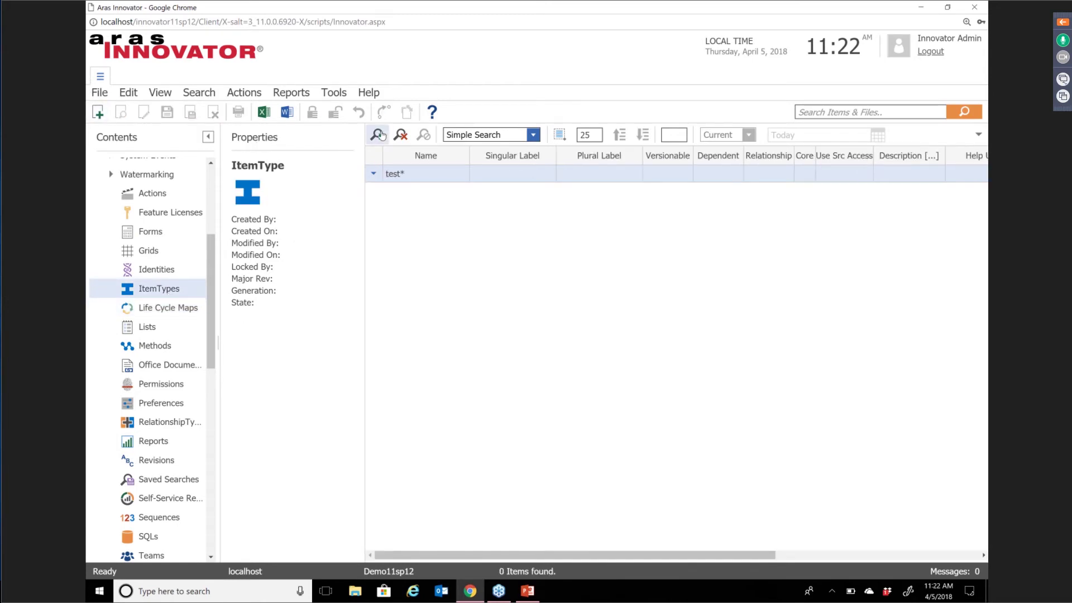
{"action": "left_click", "coordinate": [96, 113]}
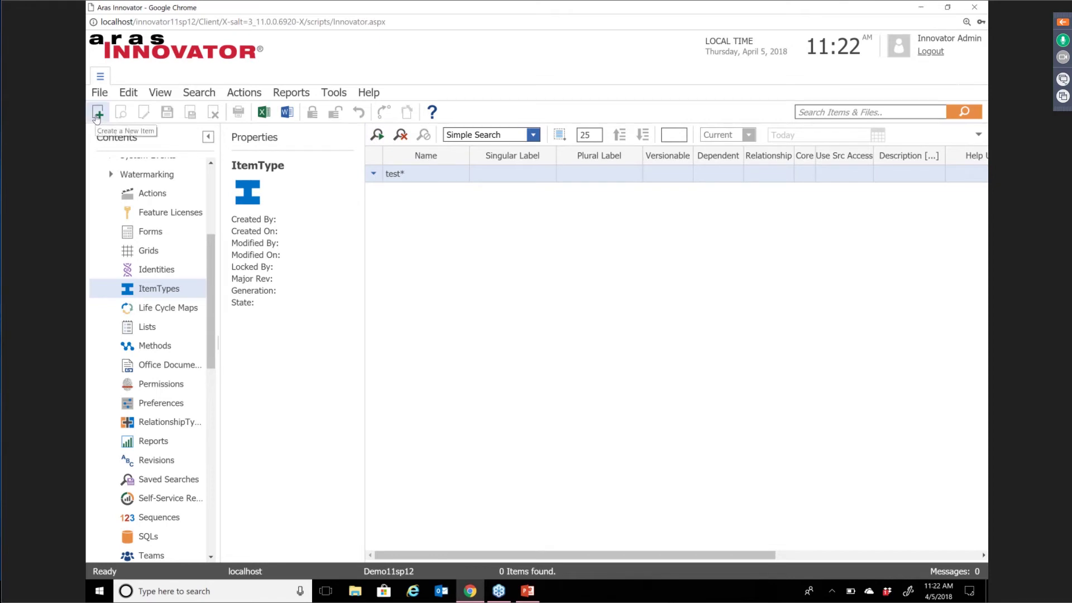
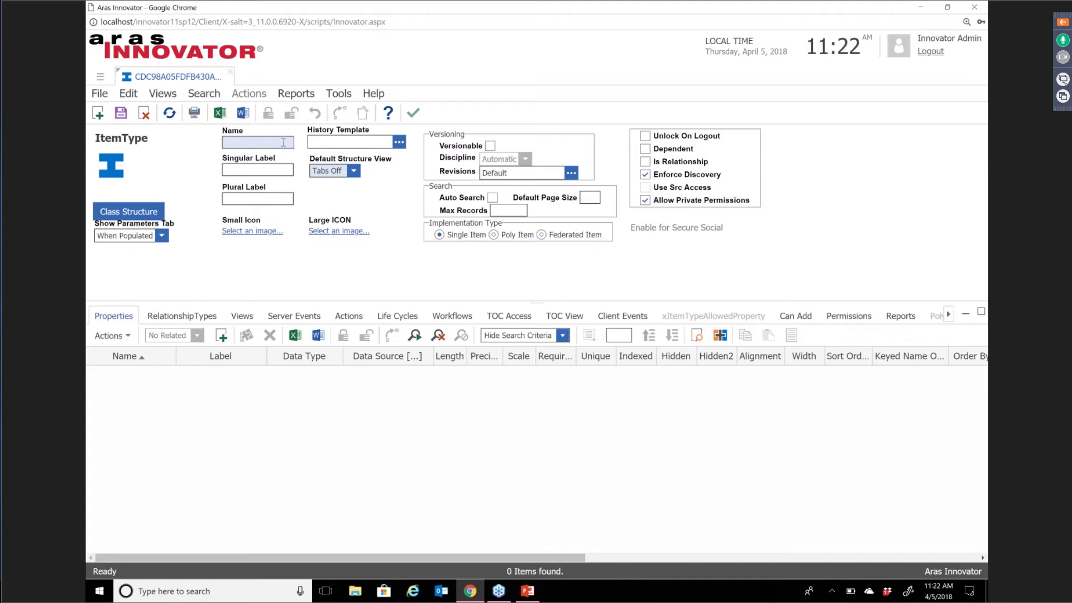
{"action": "type", "text": "Test Run - Planned"}
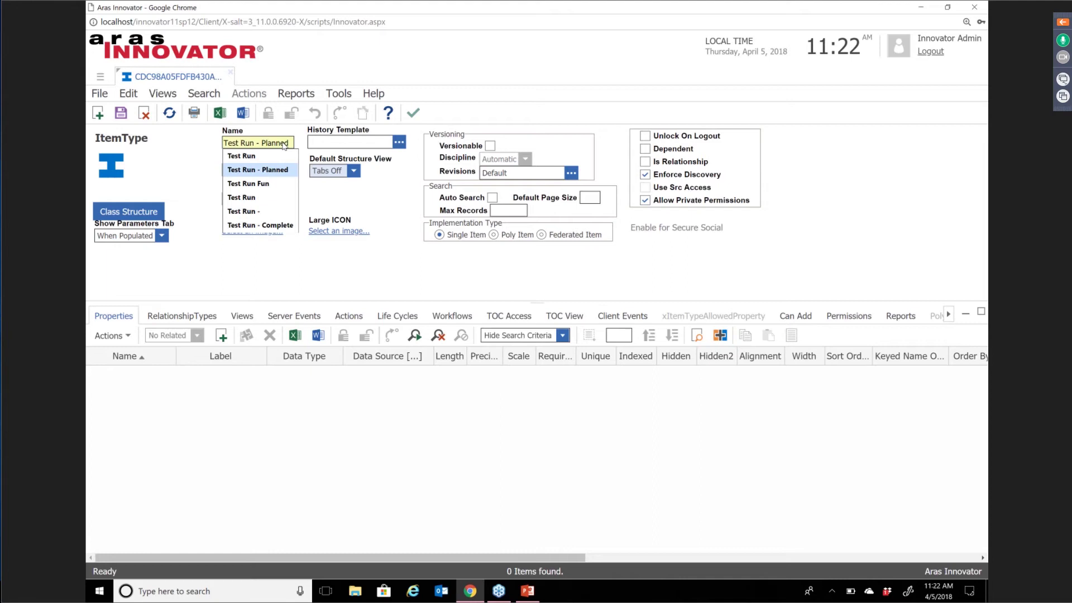
{"action": "key", "text": "BackSpace"}
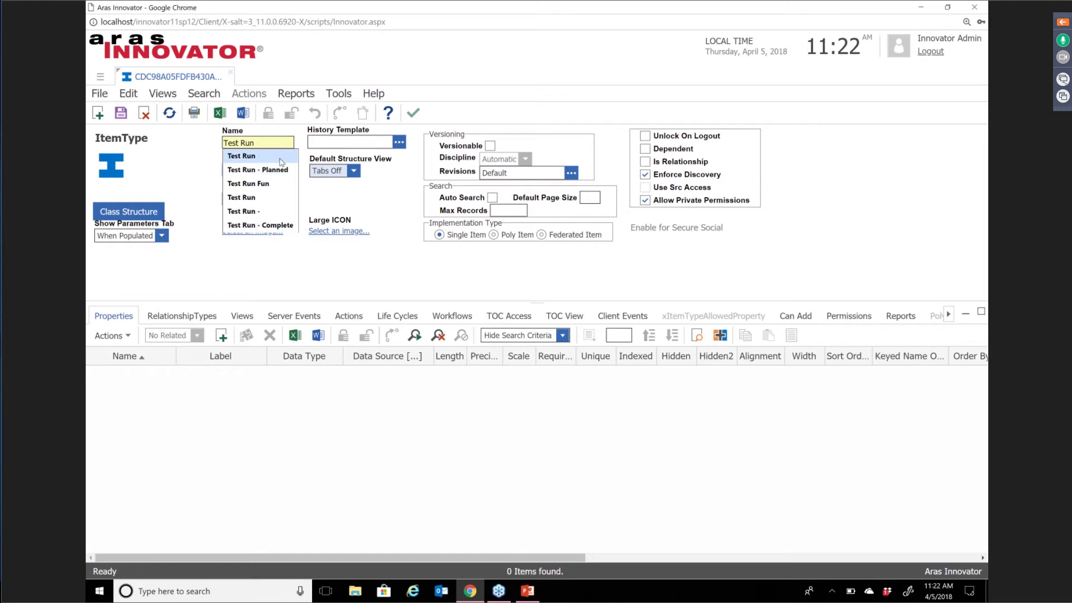
{"action": "left_click", "coordinate": [281, 162]}
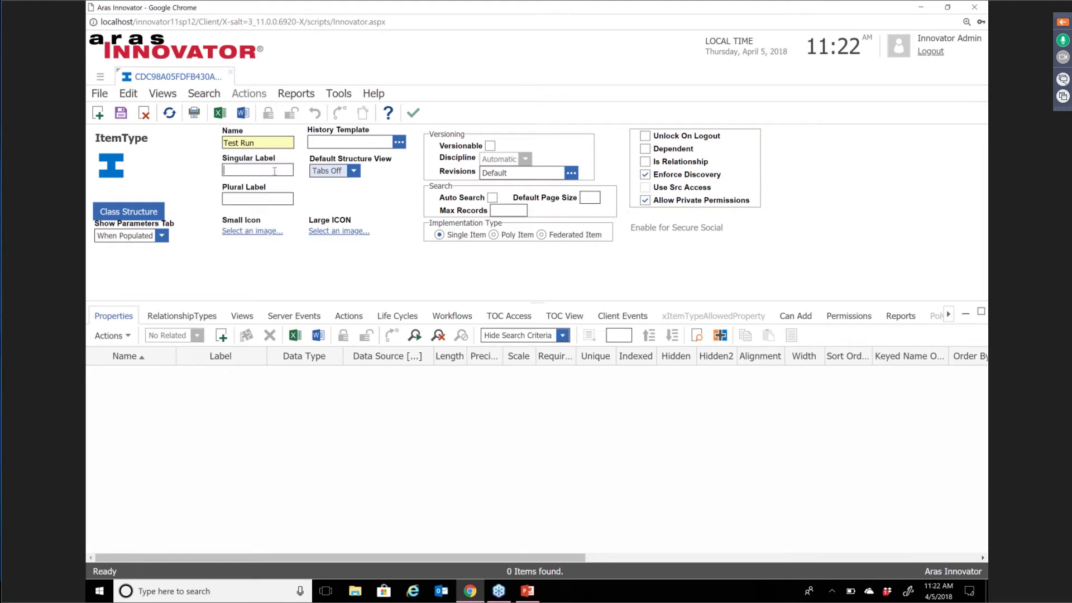
{"action": "type", "text": "Test Run"}
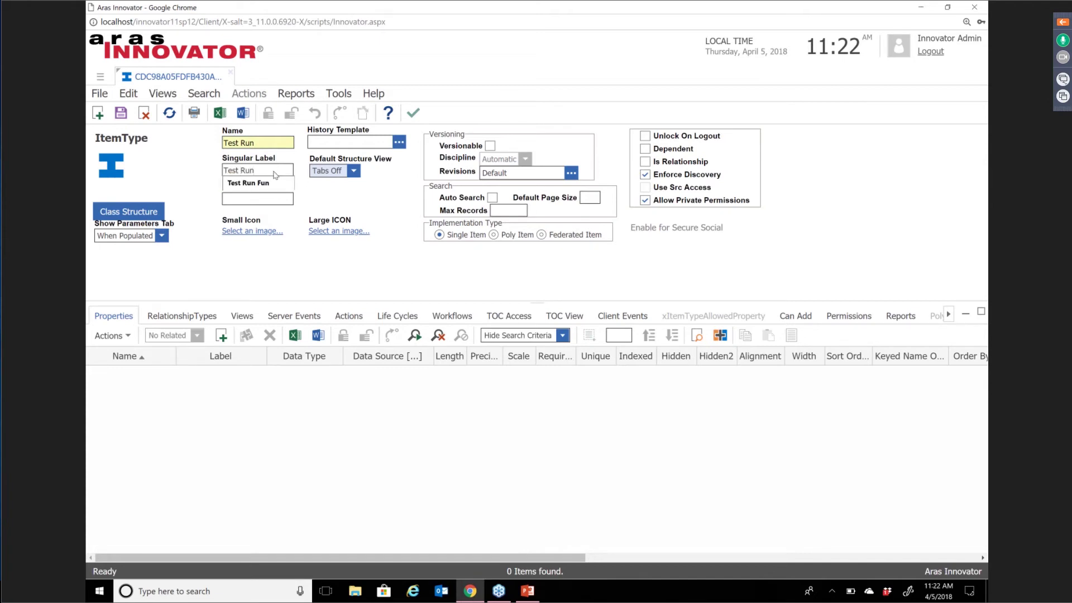
{"action": "left_click", "coordinate": [275, 202]}
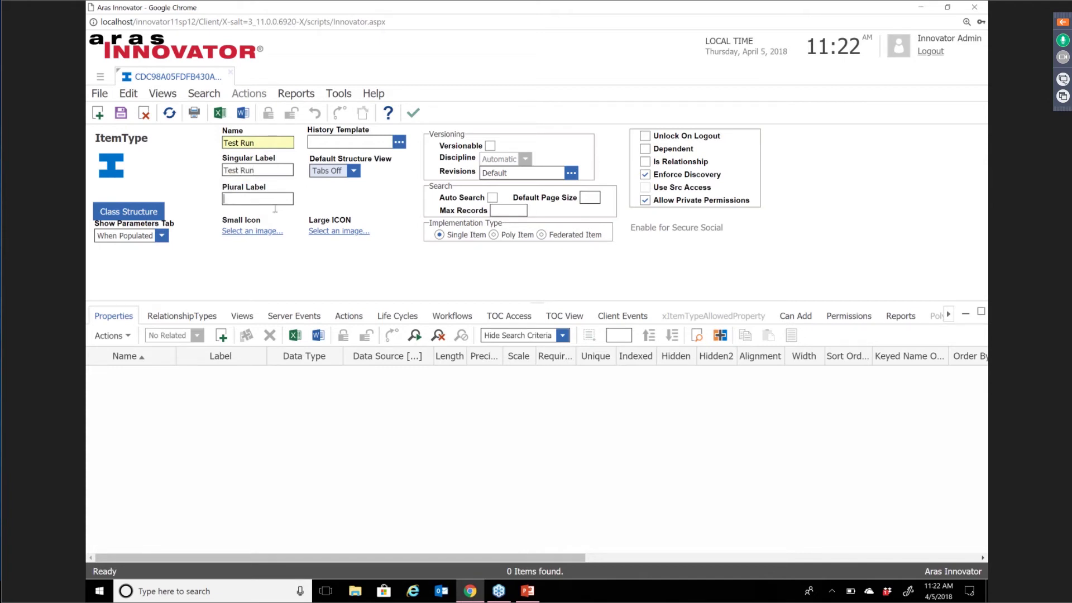
{"action": "type", "text": "Test"}
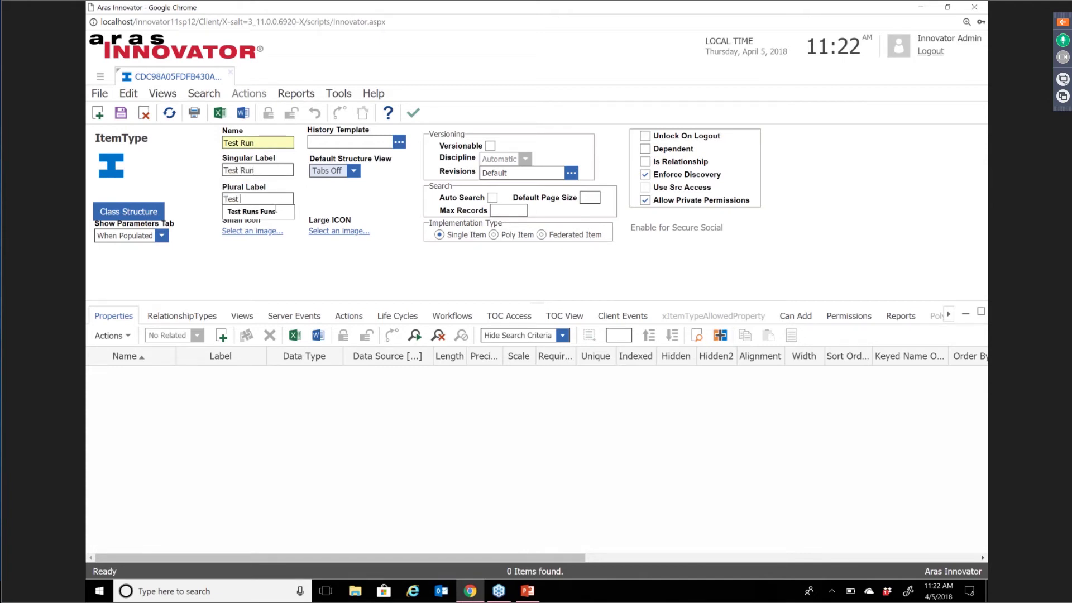
{"action": "type", "text": " Runs"}
{"action": "left_click", "coordinate": [368, 212]}
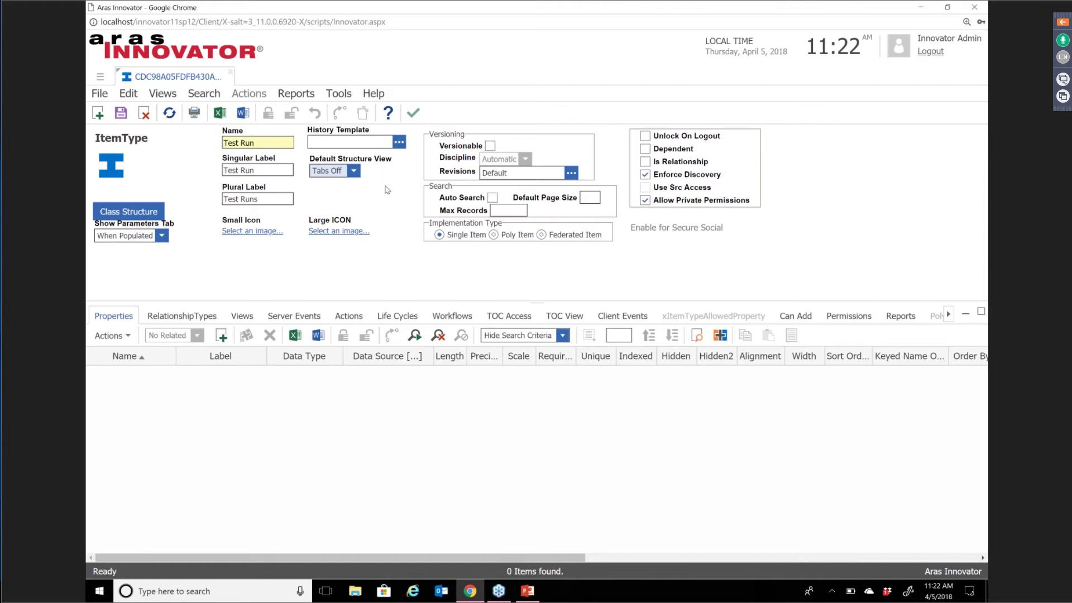
Set the ItemType's history template to Default, enable Auto Search, and set Max Records and Default Page Size to 25.
{"action": "left_click", "coordinate": [399, 143]}
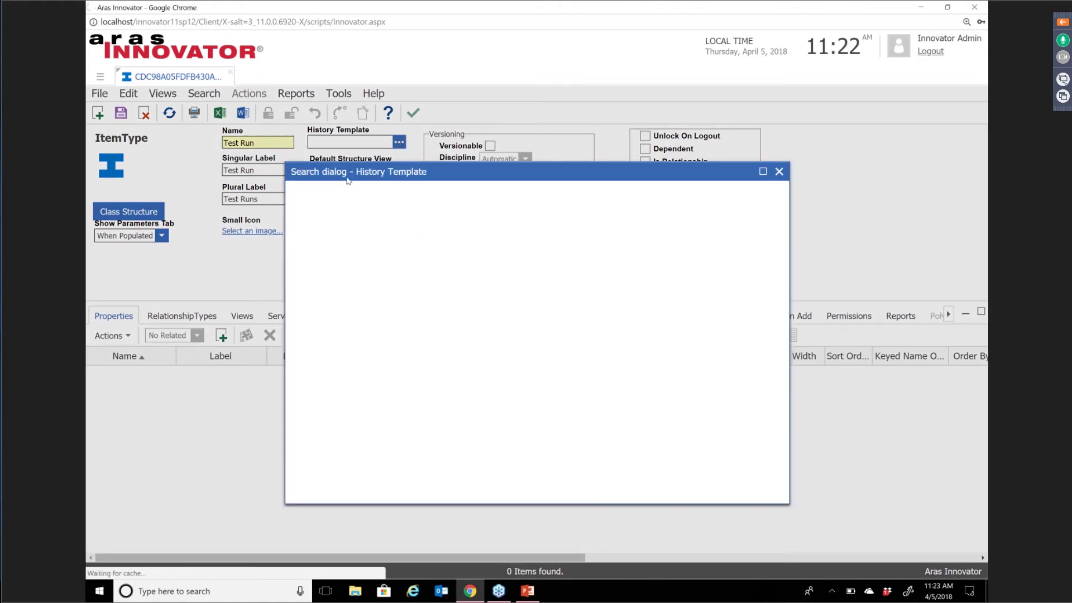
{"action": "double_click", "coordinate": [357, 252]}
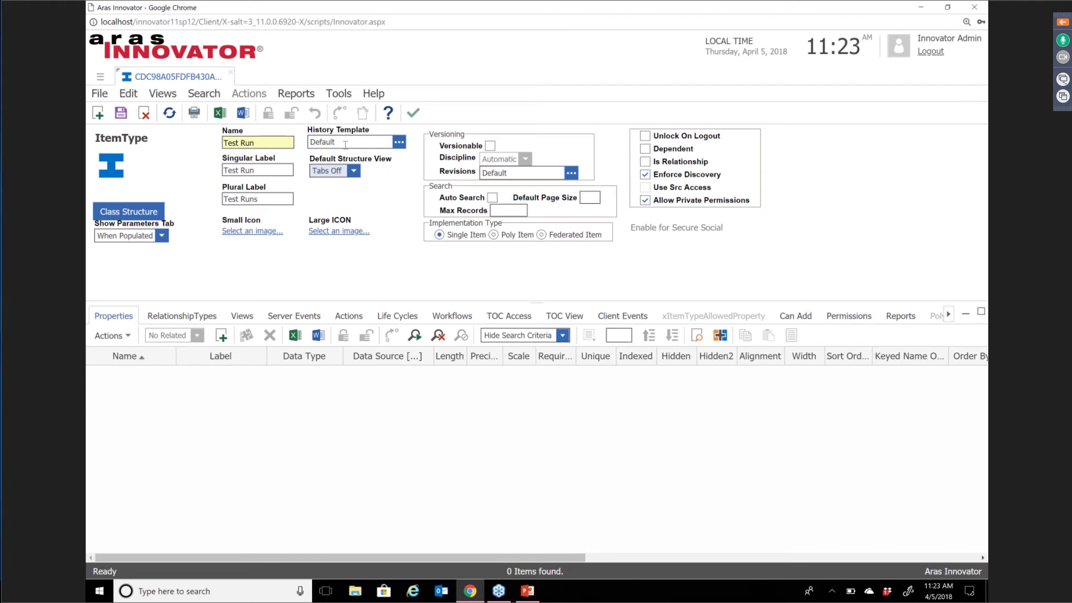
{"action": "left_click", "coordinate": [492, 198]}
{"action": "left_click", "coordinate": [519, 214]}
{"action": "type", "text": "25"}
{"action": "left_click", "coordinate": [590, 197]}
Assign the blue circular swirl image as both the small and large icon, and save the Test Run ItemType.
{"action": "left_click", "coordinate": [263, 232]}
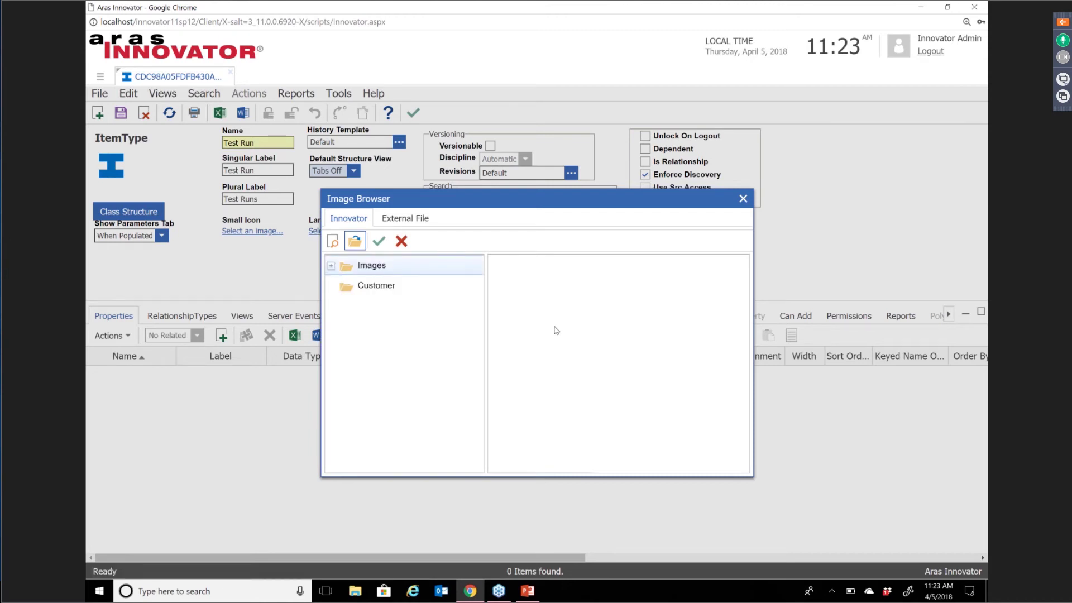
{"action": "double_click", "coordinate": [511, 339]}
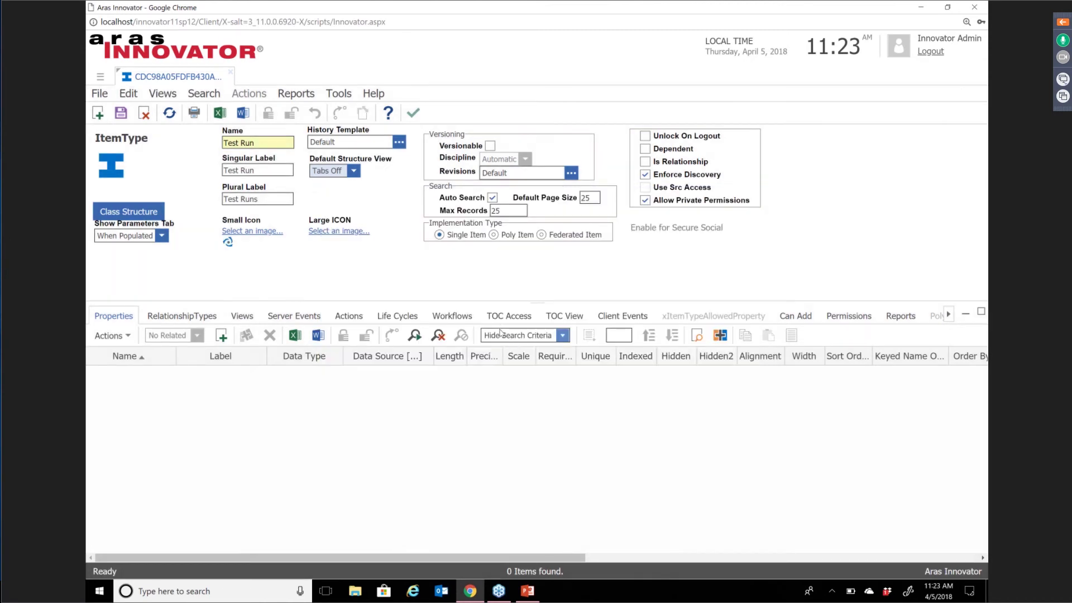
{"action": "left_click", "coordinate": [328, 232]}
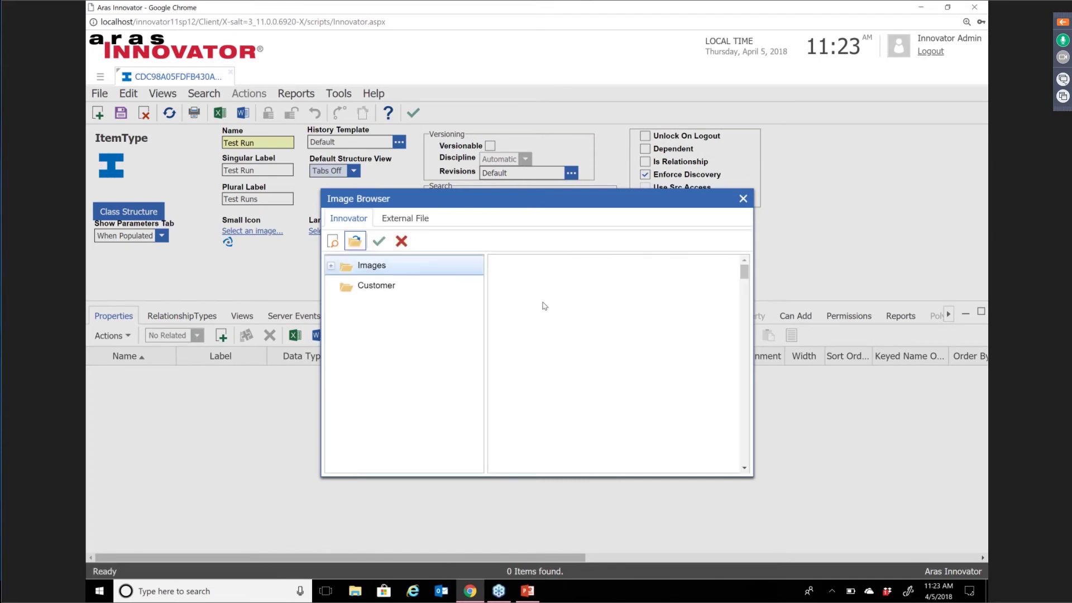
{"action": "double_click", "coordinate": [512, 343]}
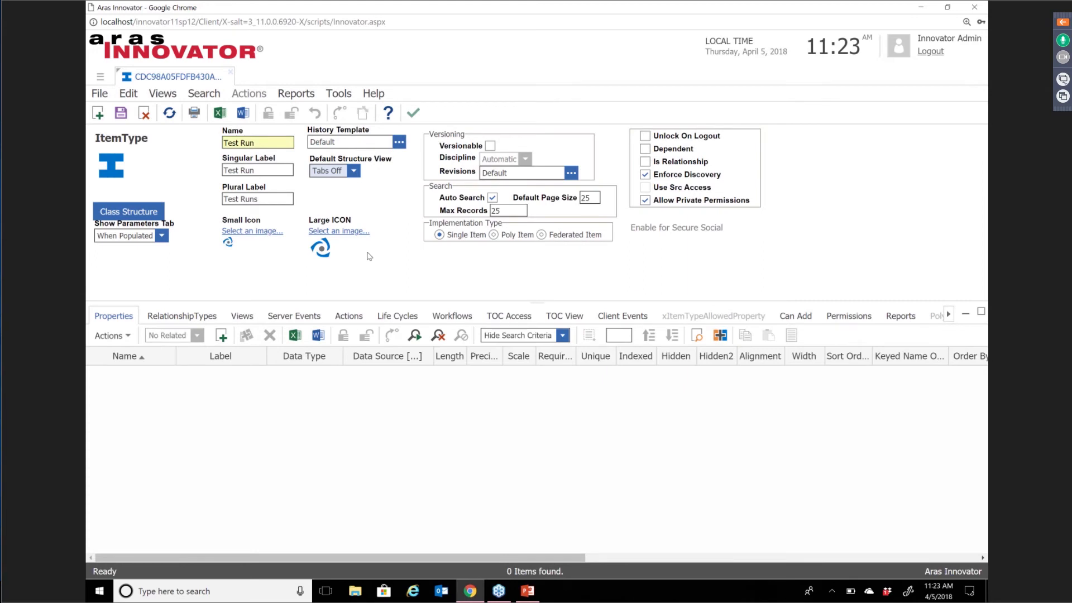
{"action": "left_click", "coordinate": [121, 115]}
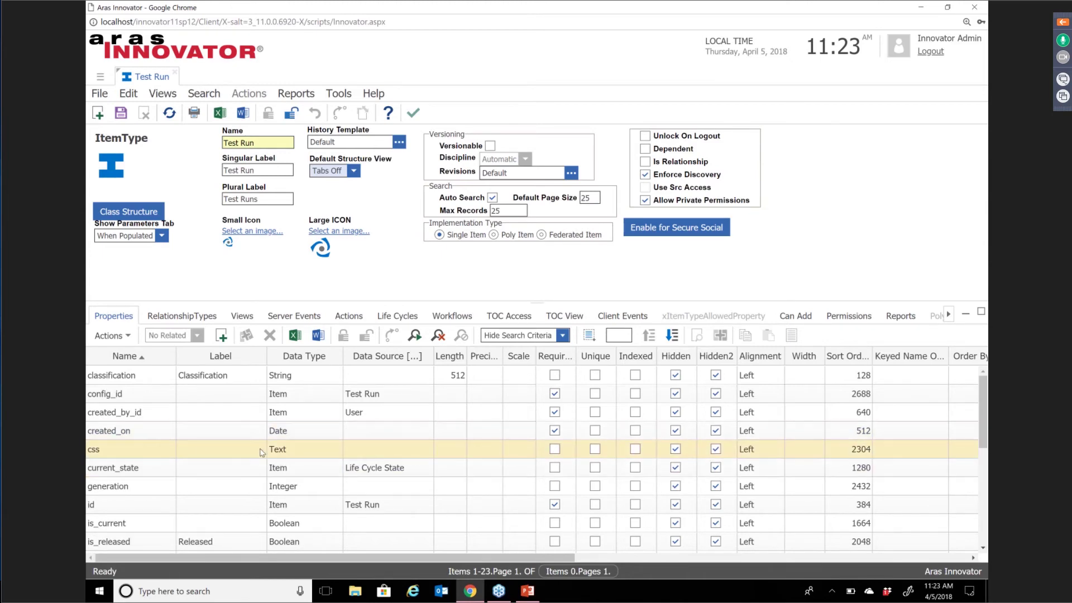
Add a test_number property to the Test Run ItemType with the label Test Number and the data type Sequence.
{"action": "scroll", "coordinate": [199, 446], "scroll_direction": "down", "scroll_amount": 4}
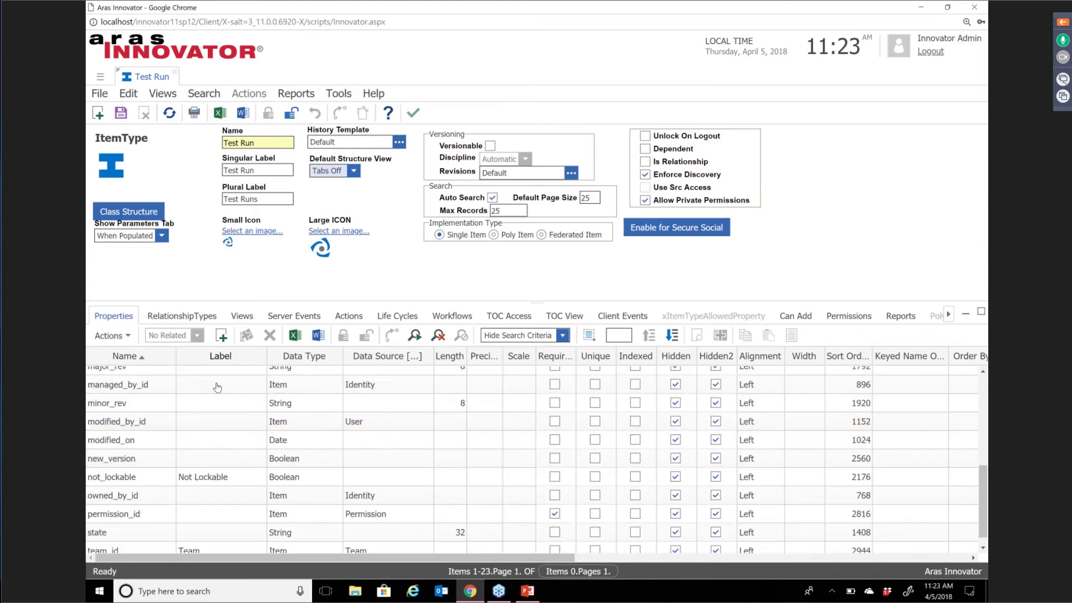
{"action": "left_click", "coordinate": [222, 335]}
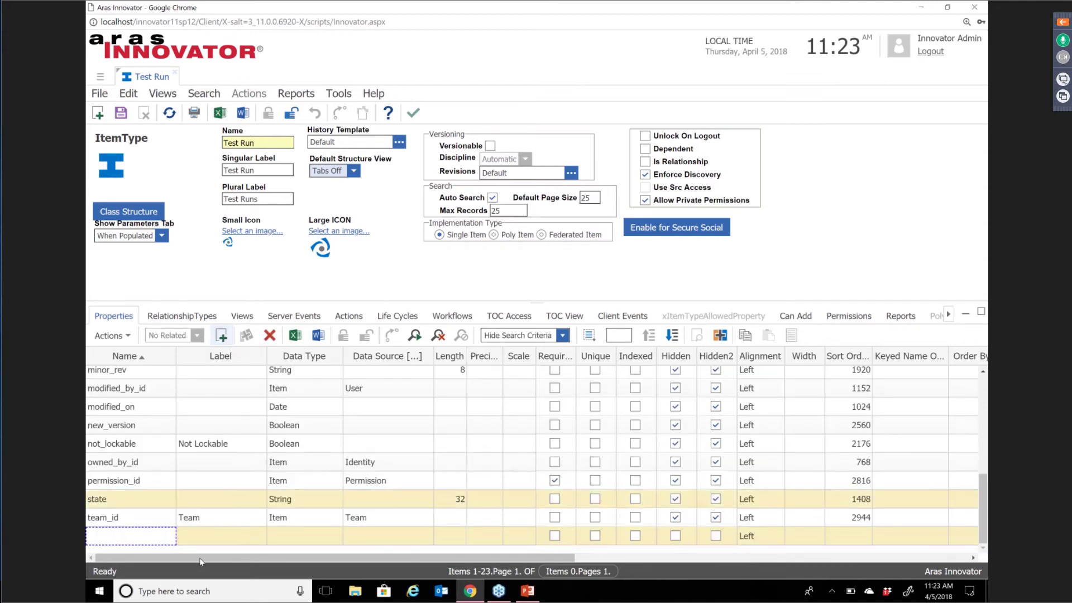
{"action": "type", "text": "Te"}
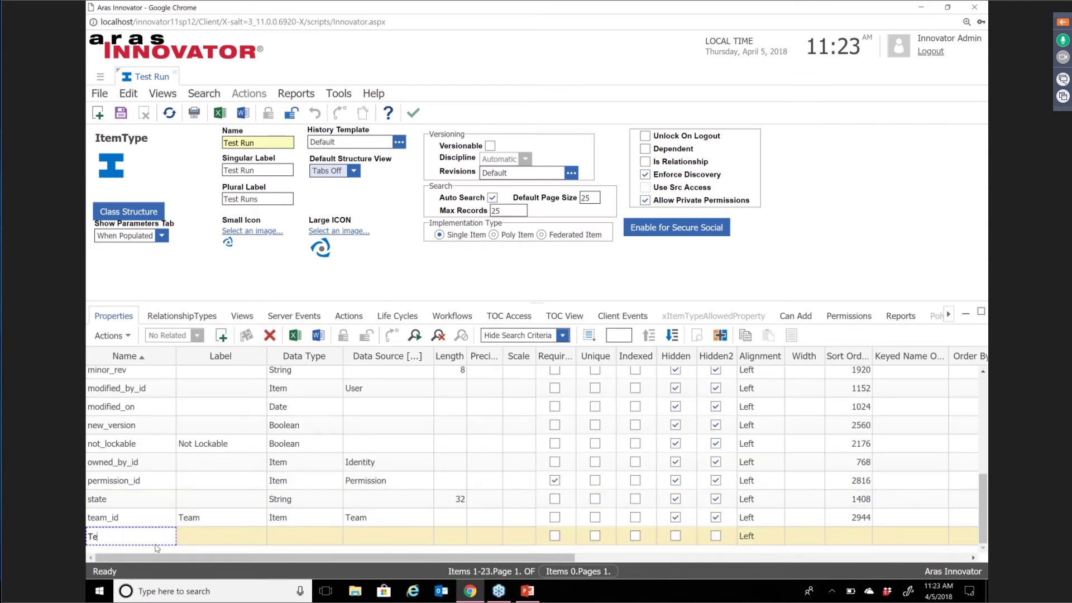
{"action": "type", "text": "st Number"}
{"action": "left_click", "coordinate": [241, 542]}
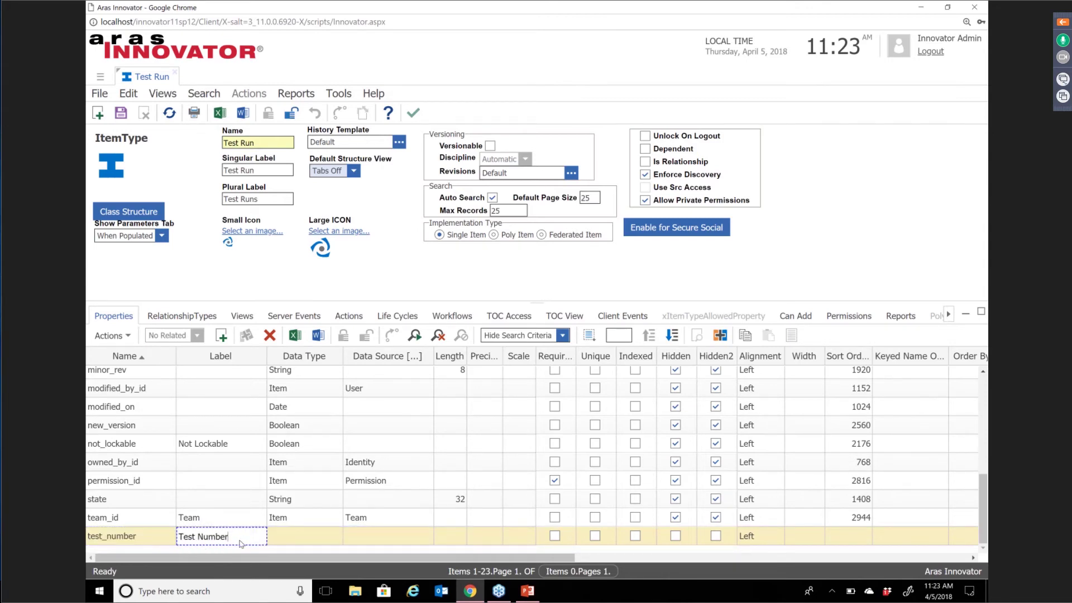
{"action": "left_click", "coordinate": [324, 535]}
{"action": "left_click", "coordinate": [333, 536]}
{"action": "left_click", "coordinate": [326, 526]}
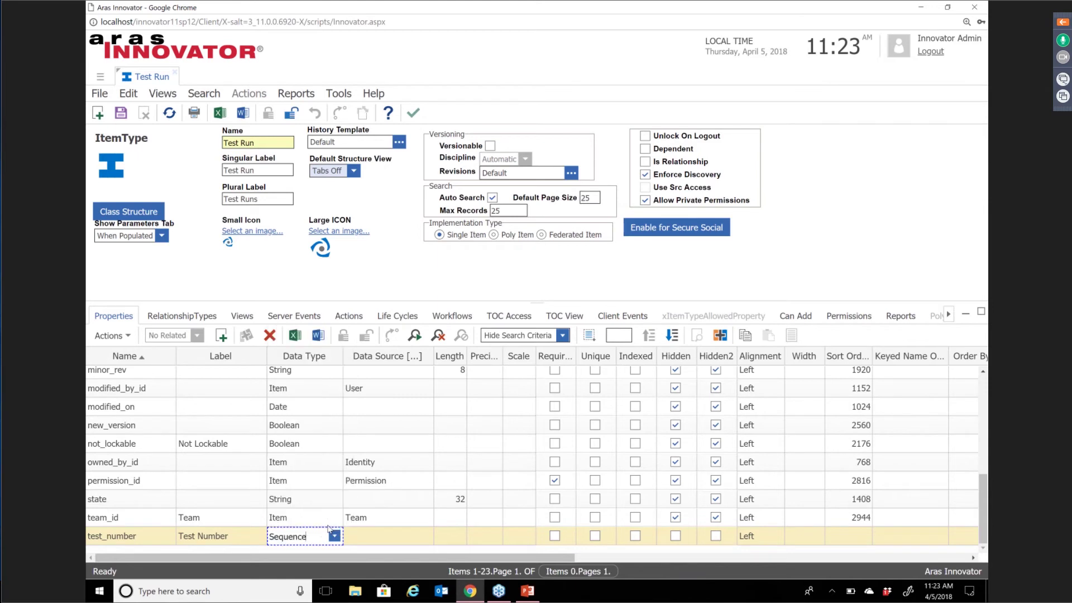
Search the sequences for "test" and assign the Test Run sequence as the data source of the test_number property.
{"action": "left_click", "coordinate": [379, 542]}
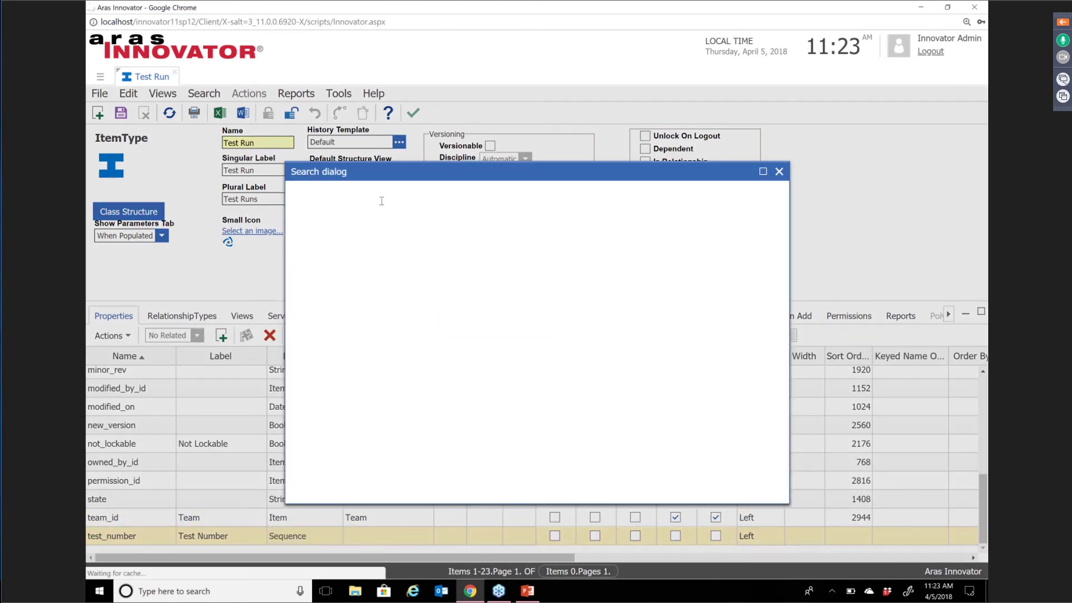
{"action": "left_click", "coordinate": [296, 192]}
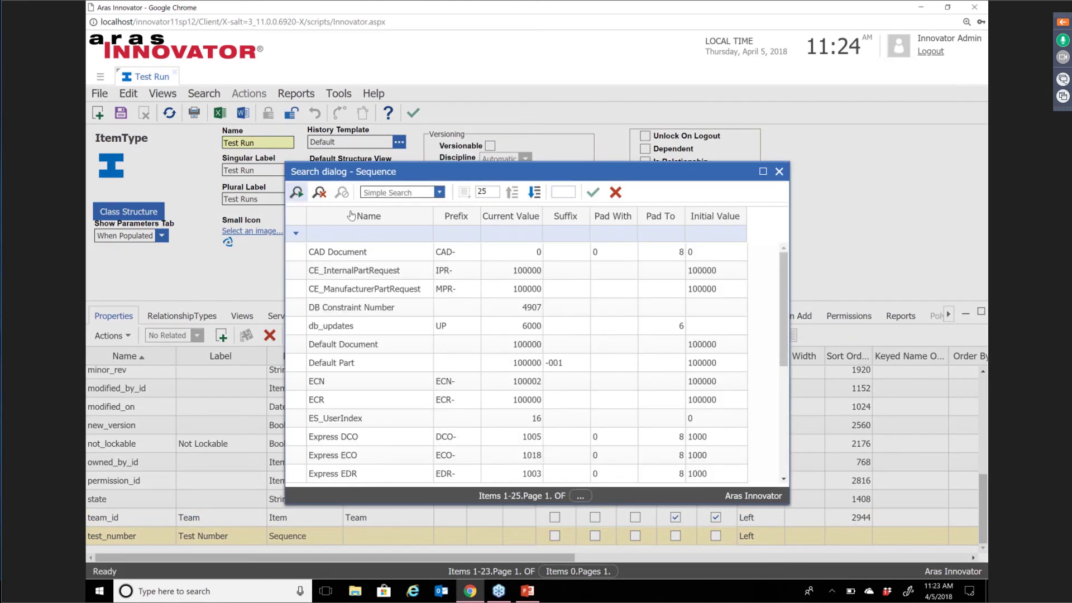
{"action": "left_click", "coordinate": [355, 229]}
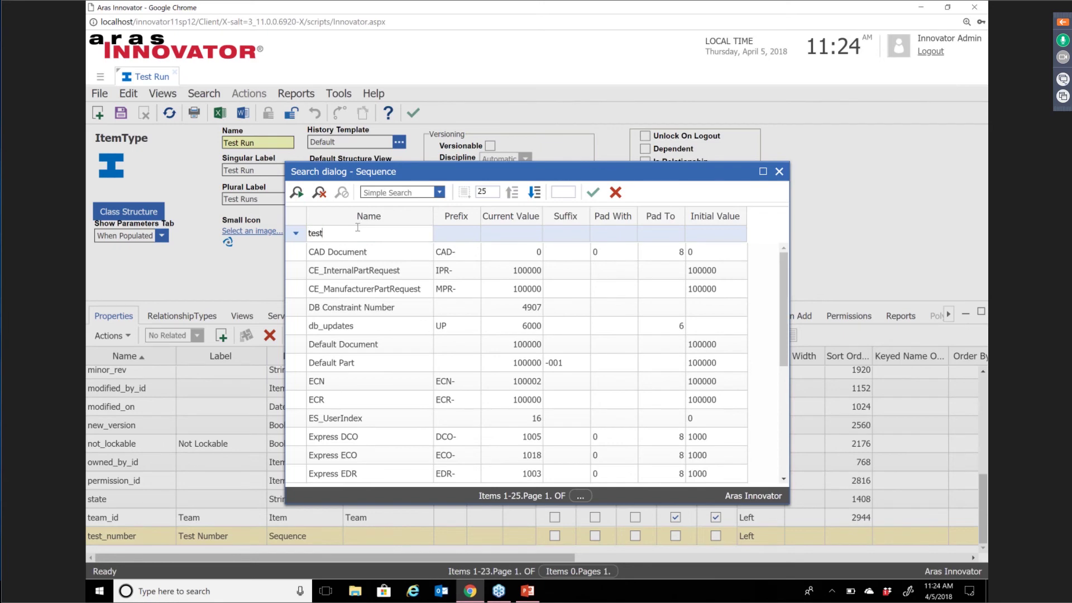
{"action": "type", "text": "test"}
{"action": "key", "text": "Return"}
{"action": "double_click", "coordinate": [365, 251]}
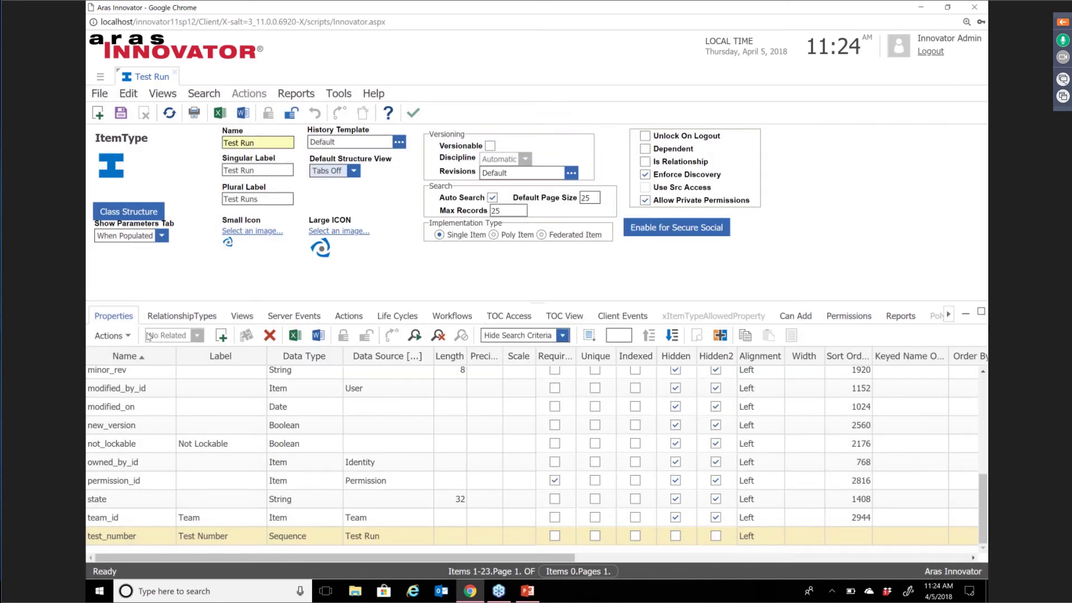
Add a description property to the Test Run ItemType with the label Description and the data type Text.
{"action": "left_click", "coordinate": [221, 334]}
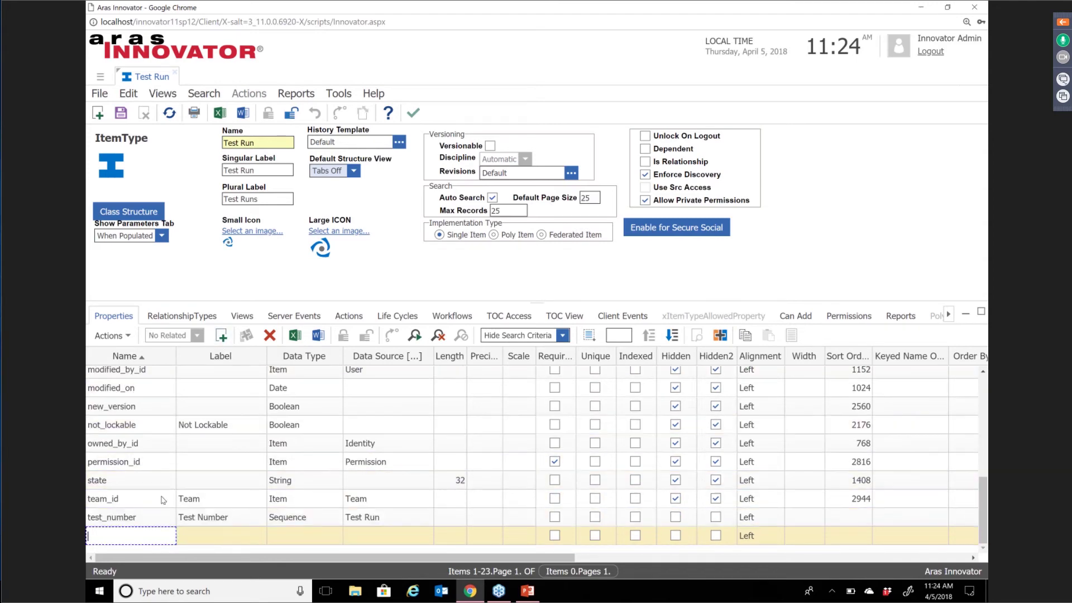
{"action": "type", "text": "Description"}
{"action": "key", "text": "Tab"}
{"action": "left_click", "coordinate": [290, 542]}
{"action": "left_click", "coordinate": [315, 538]}
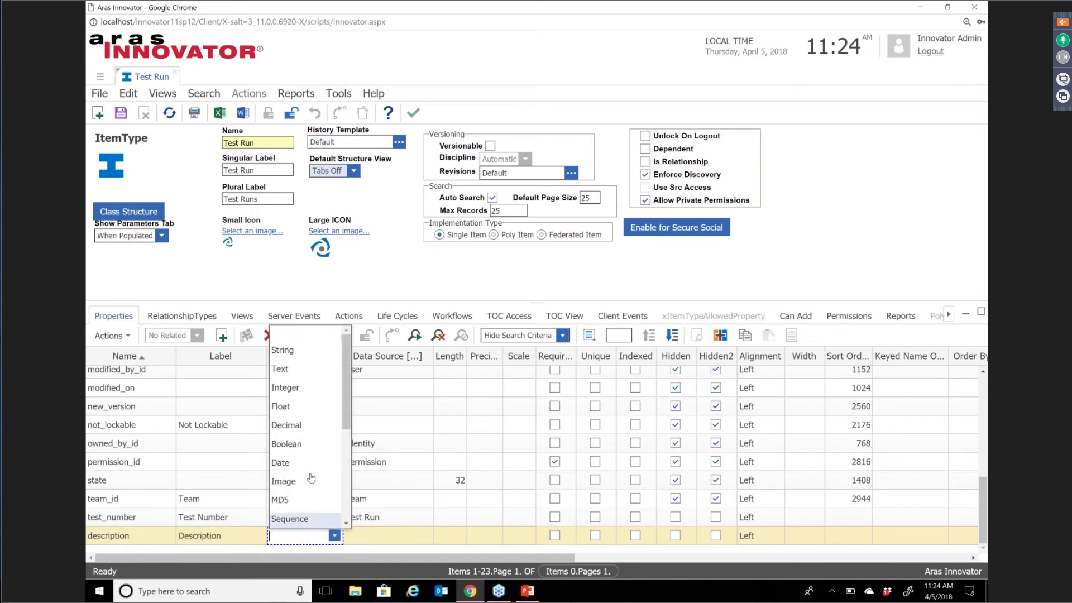
{"action": "left_click", "coordinate": [308, 369]}
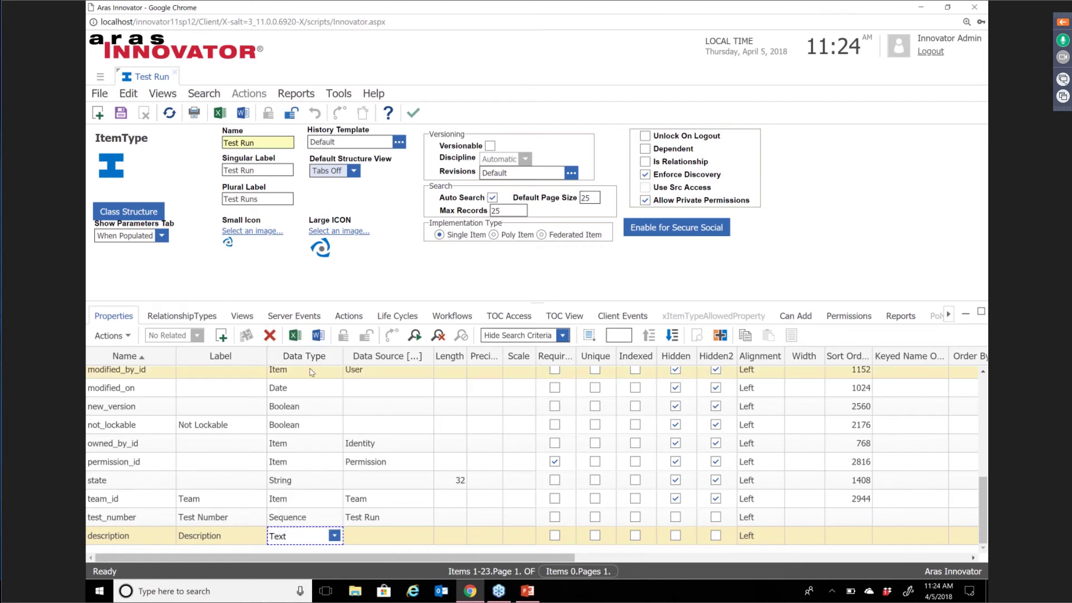
Add a results property to the Test Run ItemType with the label Results and the data type Item.
{"action": "left_click", "coordinate": [221, 335]}
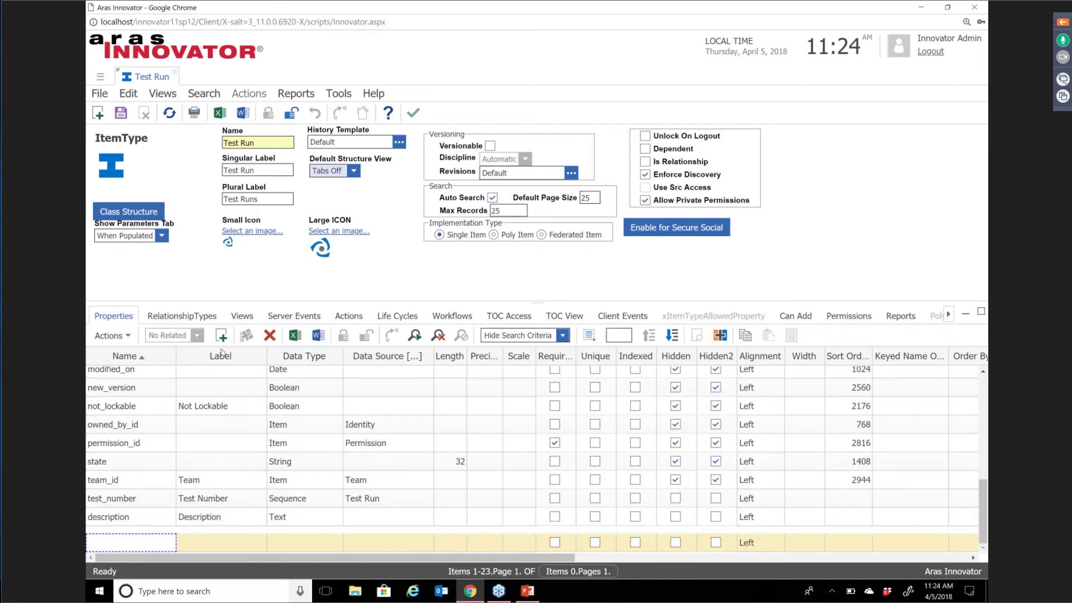
{"action": "left_click", "coordinate": [140, 543]}
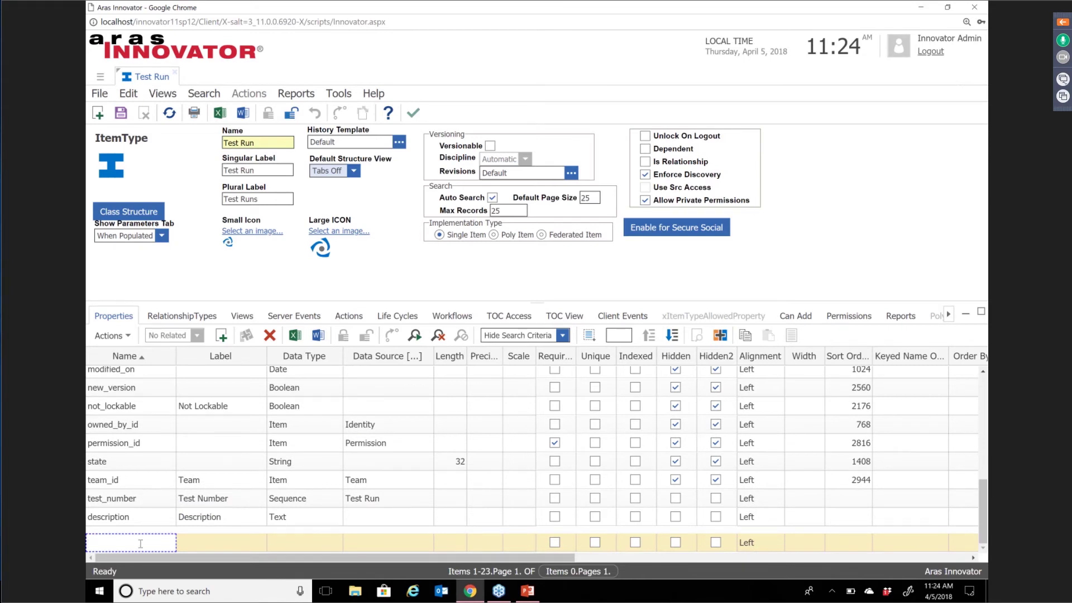
{"action": "left_click", "coordinate": [224, 542]}
{"action": "type", "text": "Results"}
{"action": "left_click", "coordinate": [298, 549]}
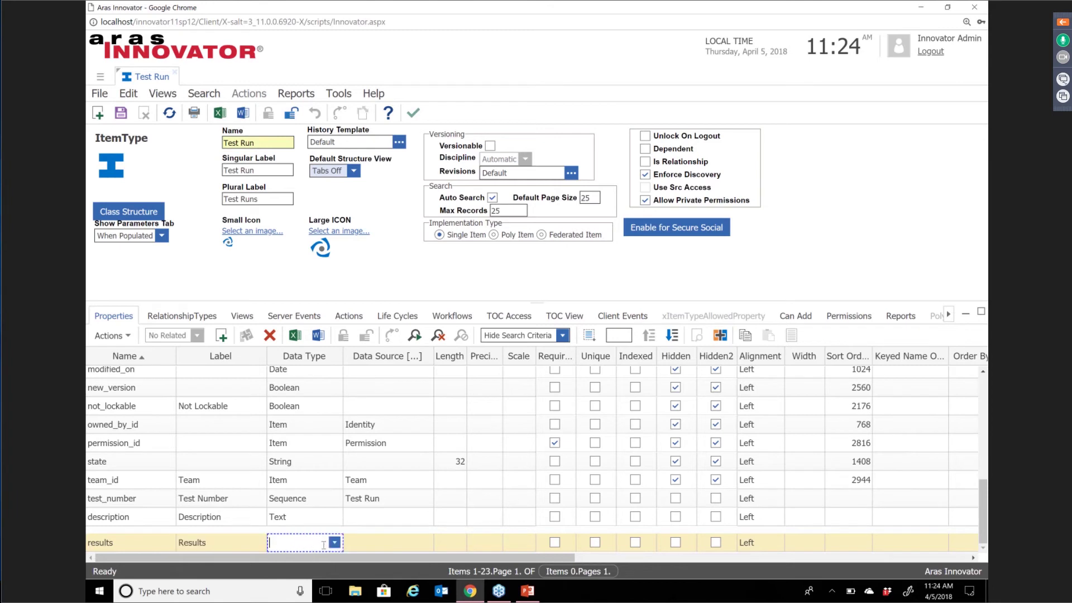
{"action": "left_click", "coordinate": [334, 542]}
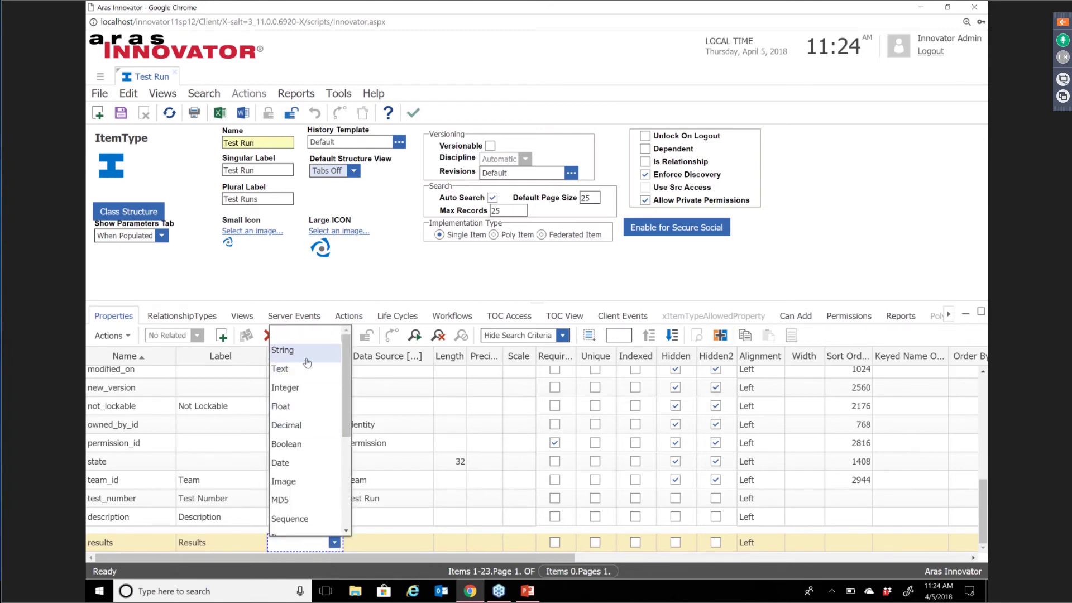
{"action": "scroll", "coordinate": [311, 417], "scroll_direction": "down", "scroll_amount": 3}
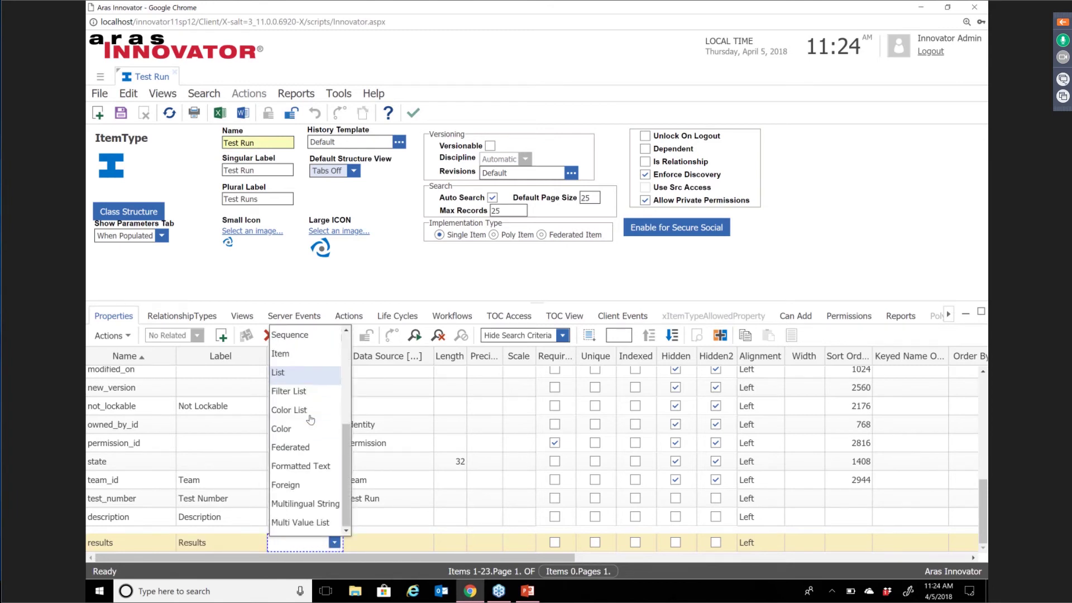
{"action": "left_click", "coordinate": [305, 360]}
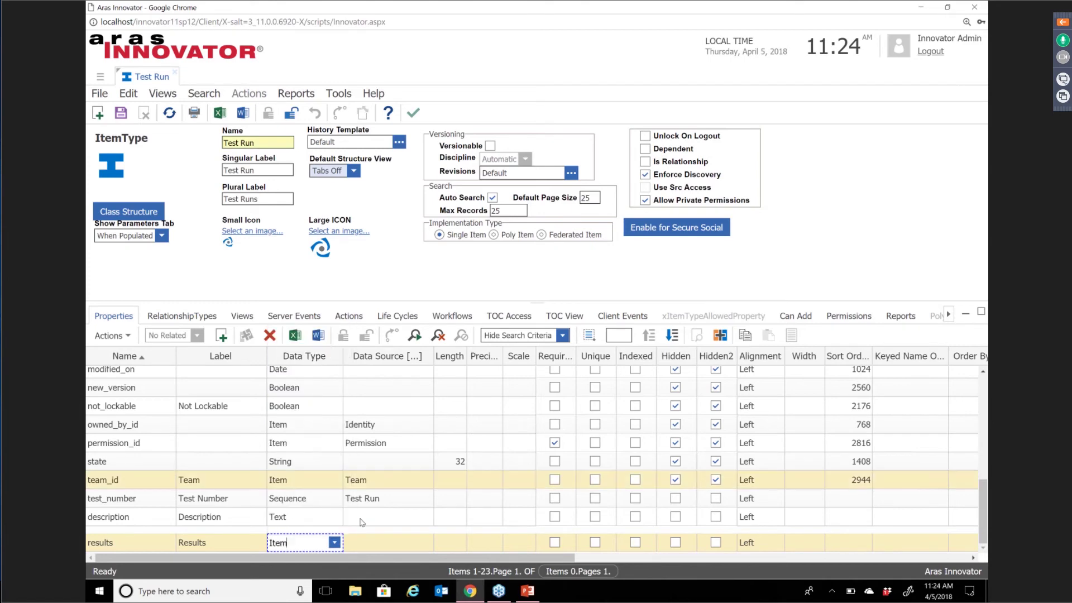
Search the ItemTypes for "file*" and set File as the data source of the results property.
{"action": "left_click", "coordinate": [378, 543]}
{"action": "left_click", "coordinate": [424, 542]}
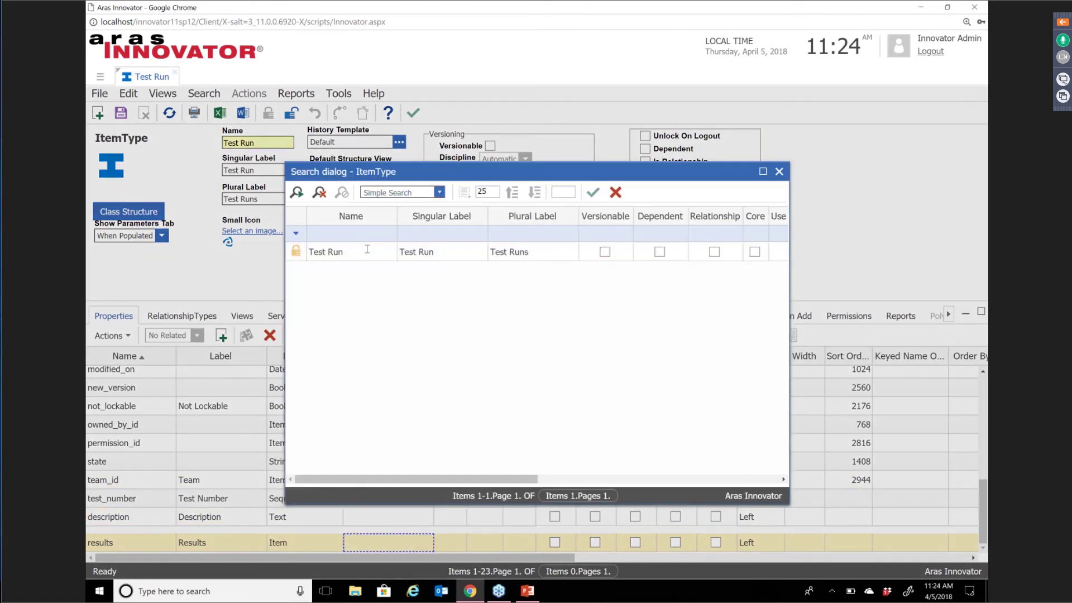
{"action": "key", "text": "Return"}
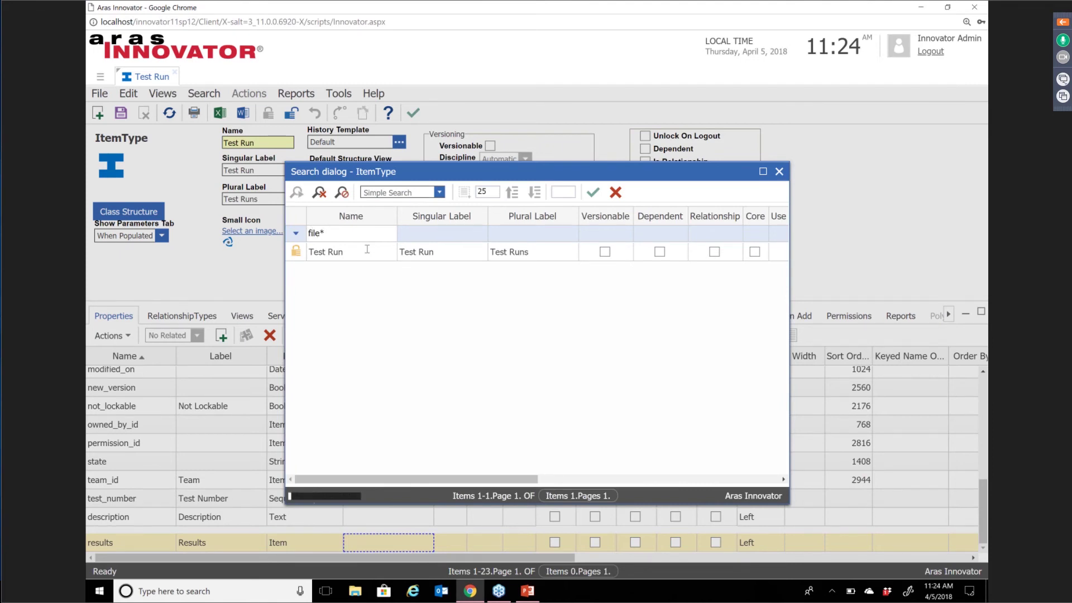
{"action": "double_click", "coordinate": [363, 251]}
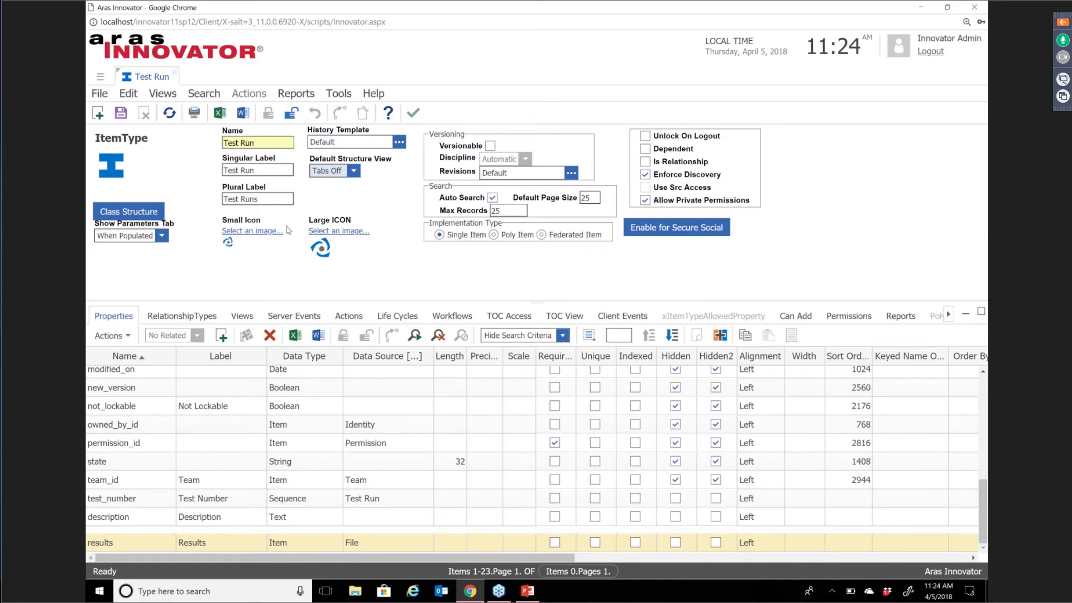
Label owned_by_id as Owner and state as Status, clear the Hidden option for both, and save the ItemType.
{"action": "scroll", "coordinate": [279, 455], "scroll_direction": "up", "scroll_amount": 3}
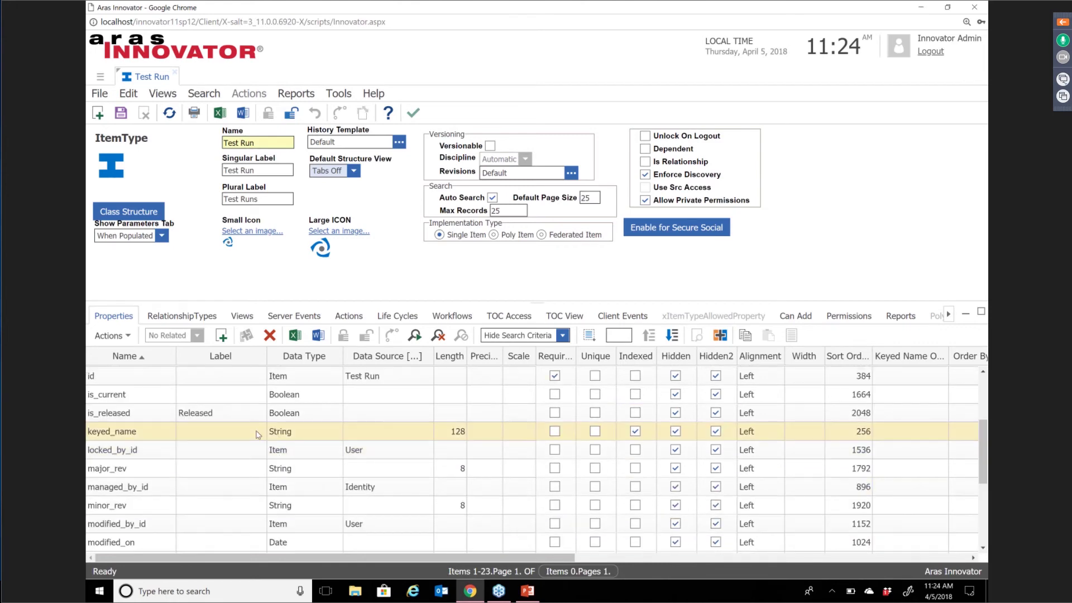
{"action": "scroll", "coordinate": [256, 436], "scroll_direction": "down", "scroll_amount": 3}
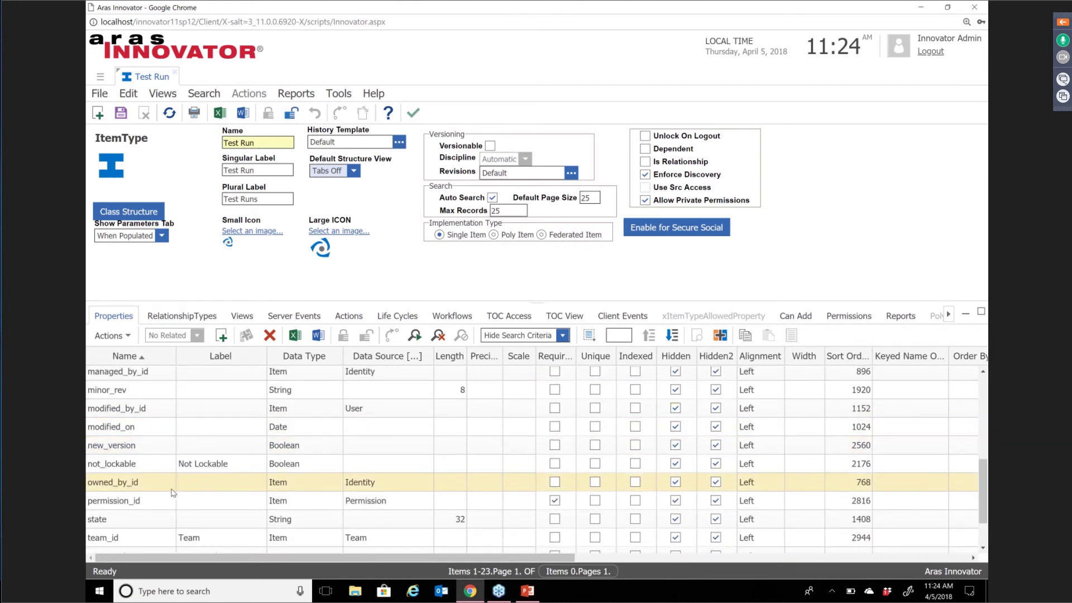
{"action": "left_click", "coordinate": [195, 484]}
{"action": "left_click", "coordinate": [195, 483]}
{"action": "type", "text": "Owner"}
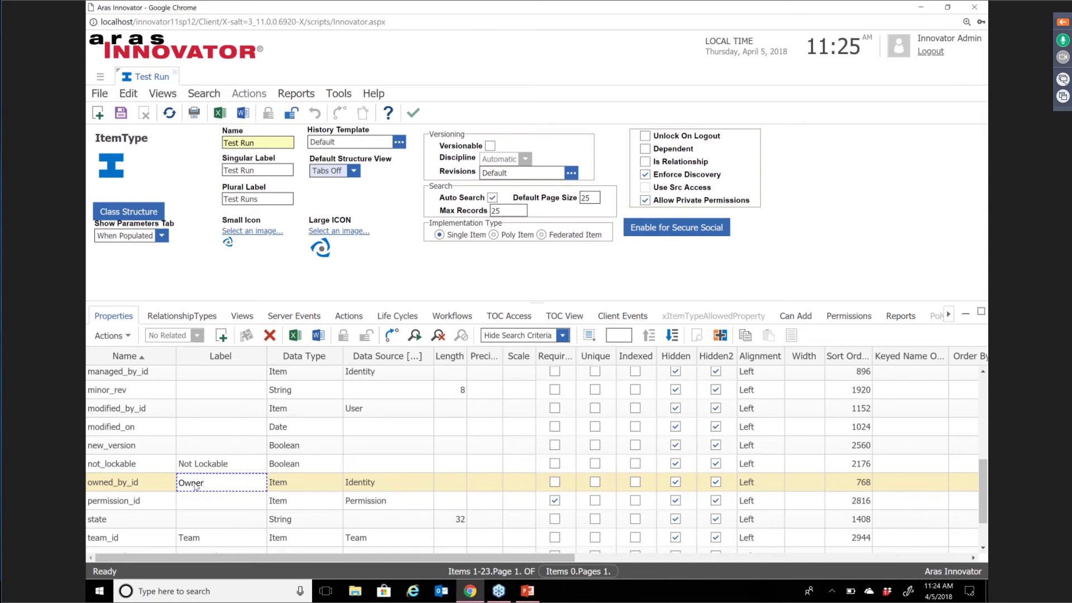
{"action": "left_click", "coordinate": [675, 482]}
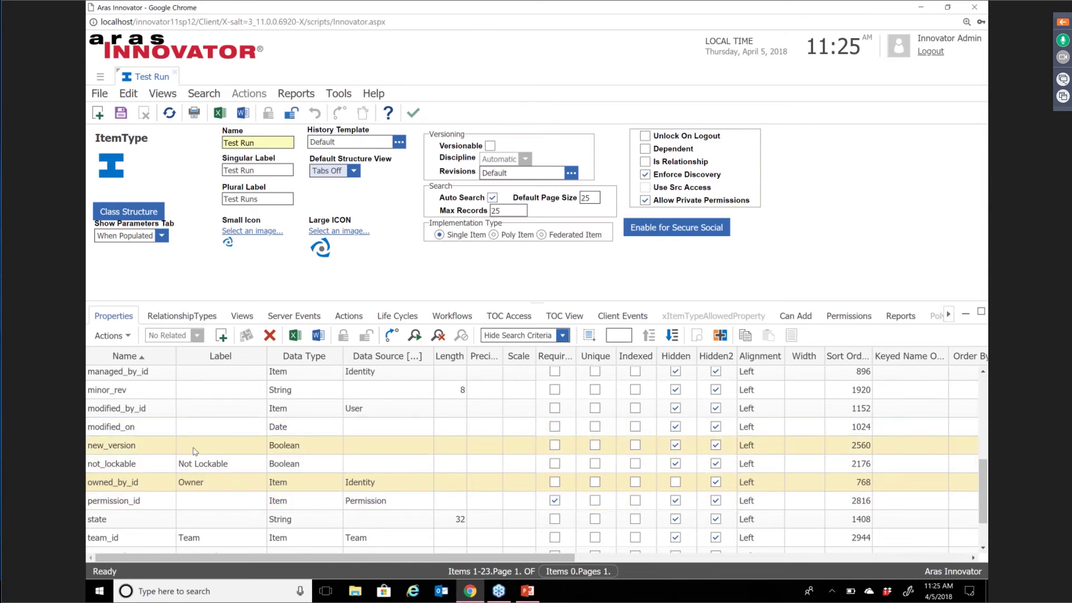
{"action": "left_click", "coordinate": [237, 518]}
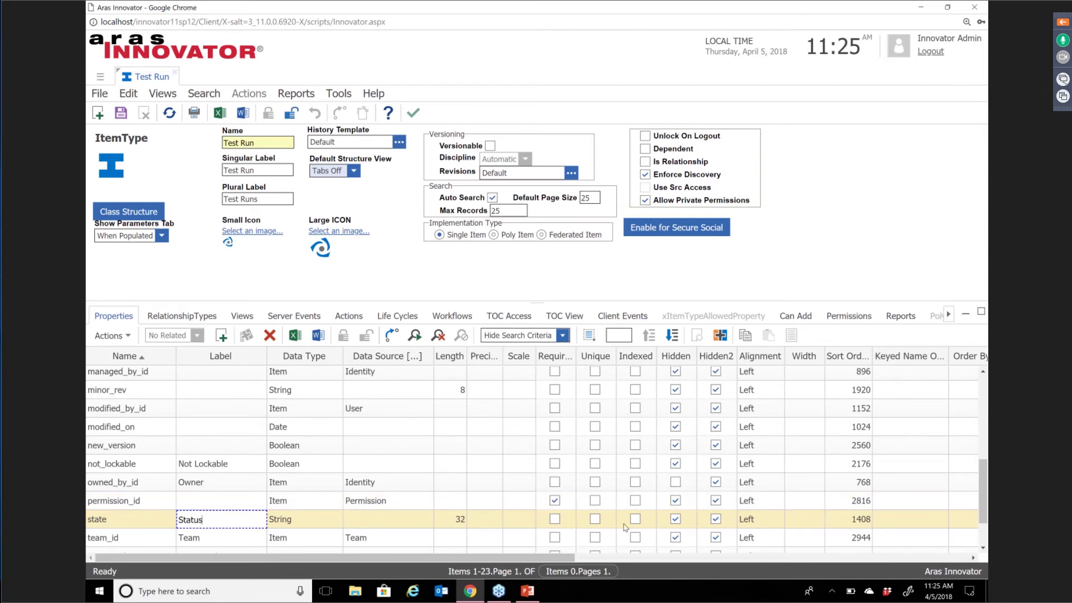
{"action": "left_click", "coordinate": [679, 519]}
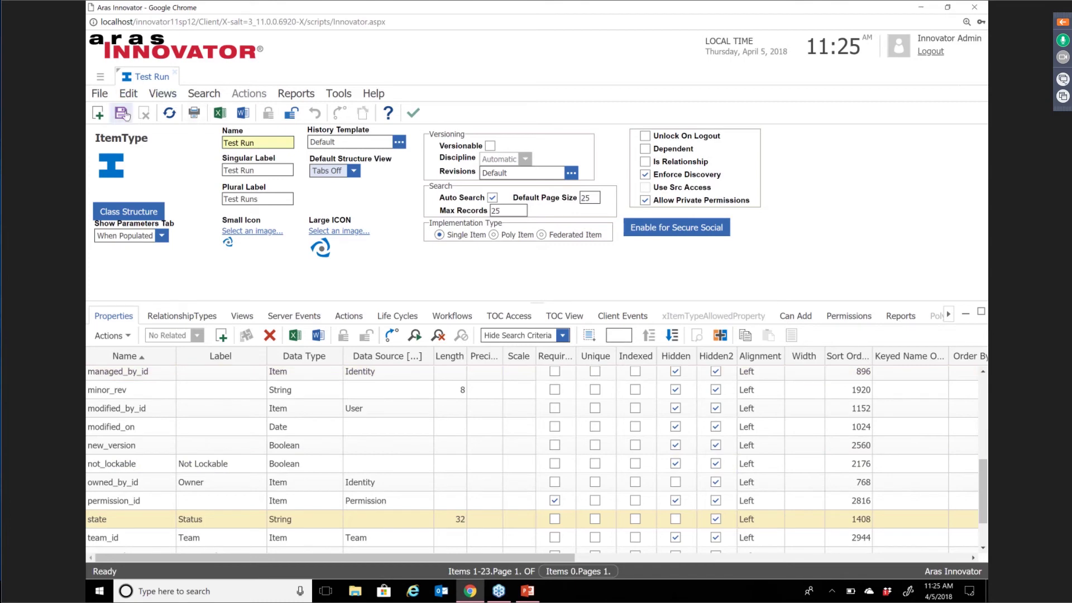
Open the default Test Run form from the ItemType's views and lock it for editing.
{"action": "left_click", "coordinate": [242, 317]}
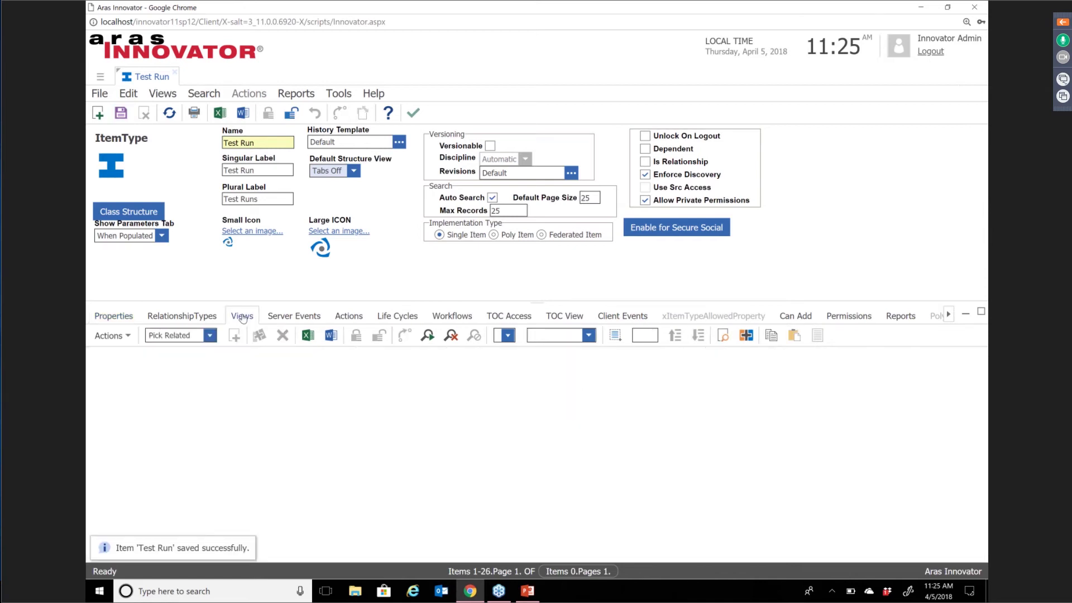
{"action": "left_click", "coordinate": [188, 382]}
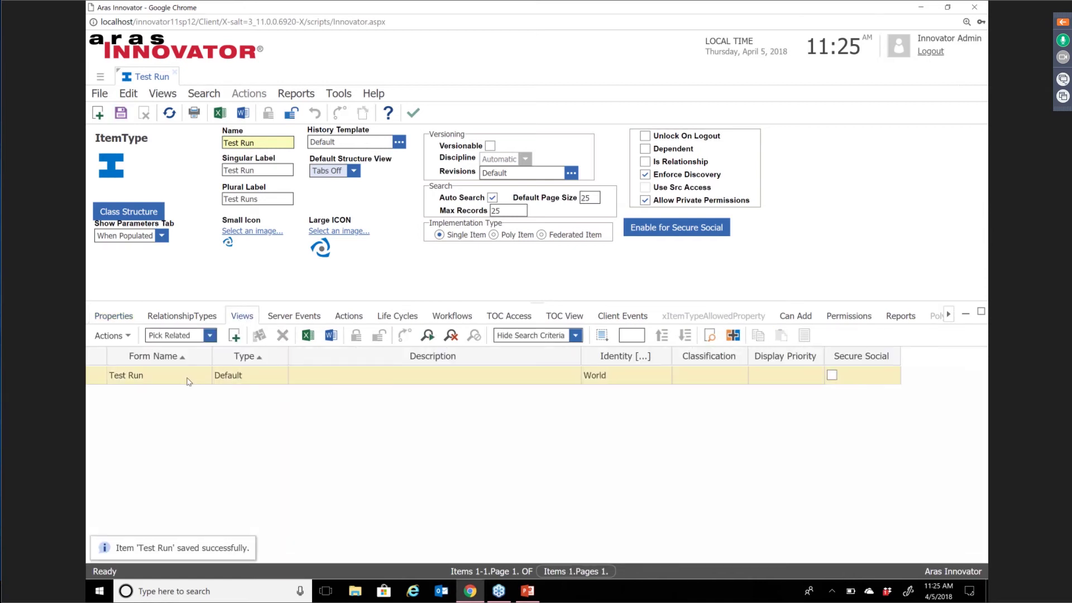
{"action": "right_click", "coordinate": [188, 374]}
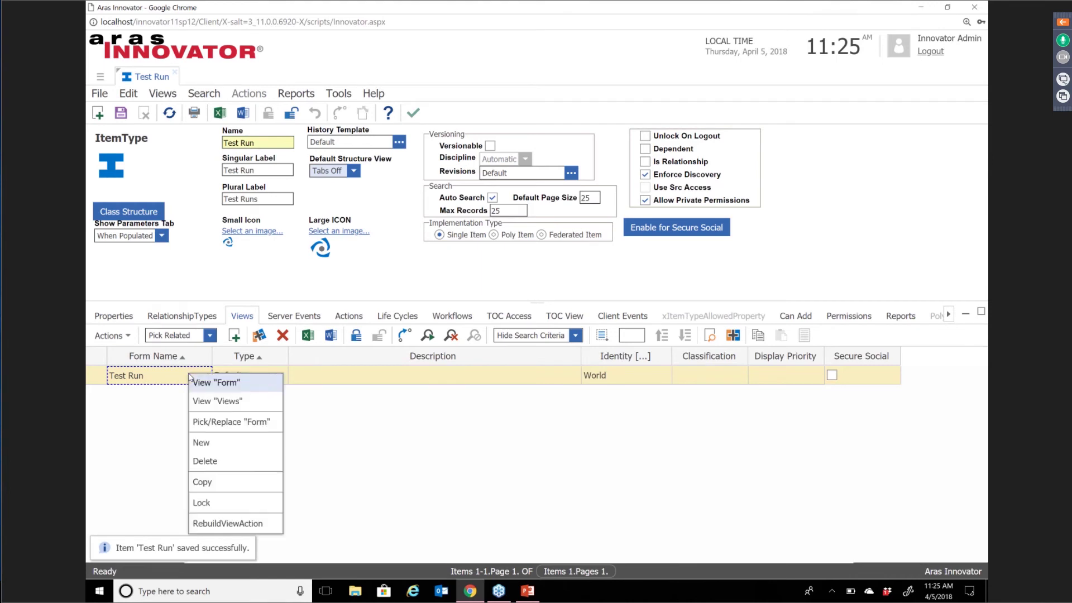
{"action": "left_click", "coordinate": [207, 383]}
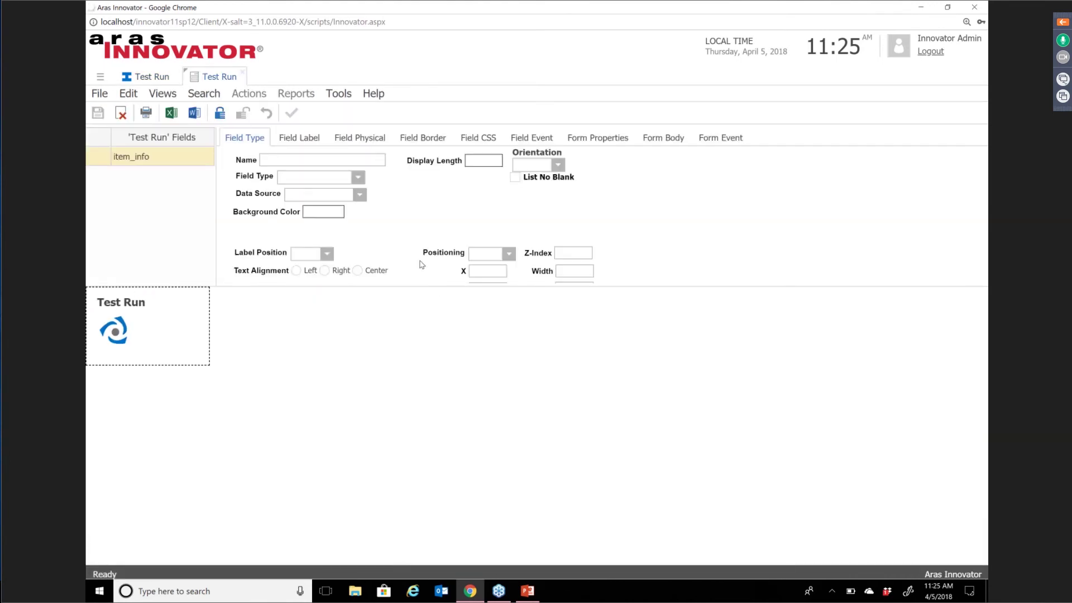
{"action": "left_click", "coordinate": [212, 113]}
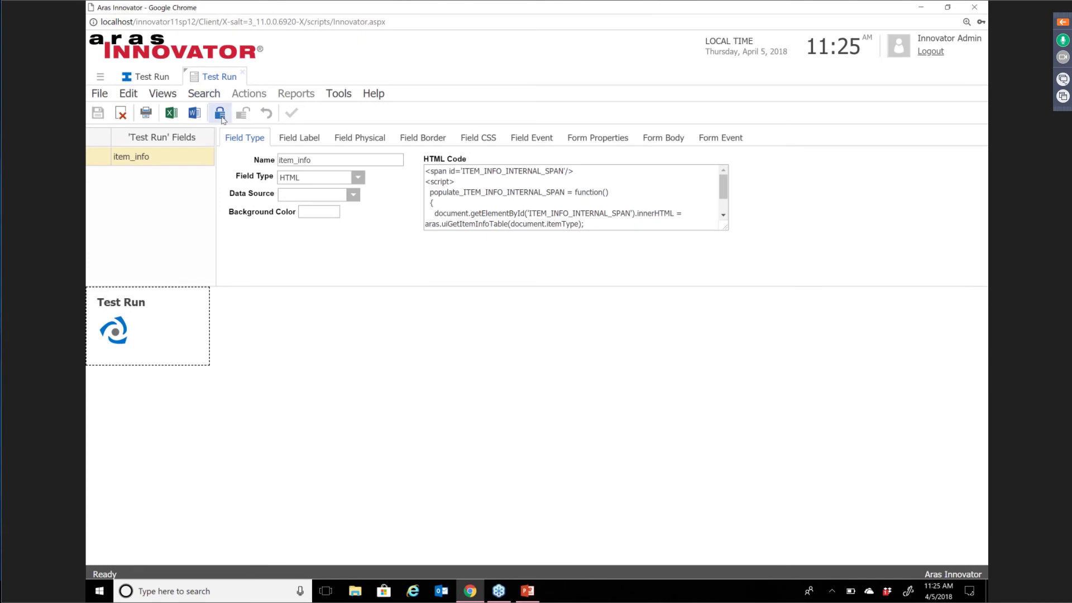
Add the unused test_number and description properties as fields on the Test Run form.
{"action": "left_click", "coordinate": [457, 299]}
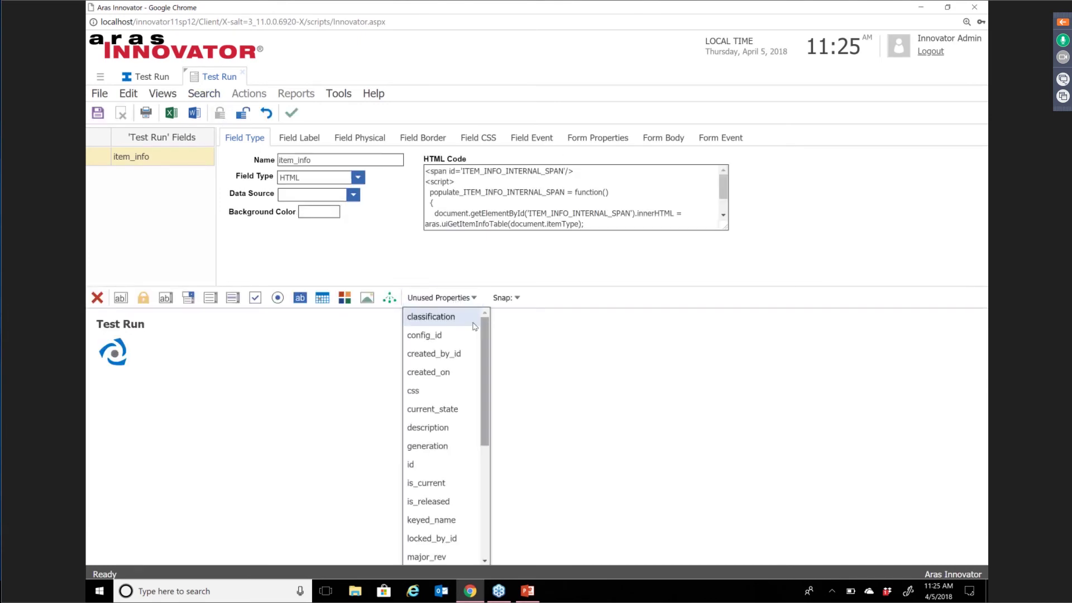
{"action": "left_click_drag", "start_coordinate": [482, 357], "coordinate": [489, 469]}
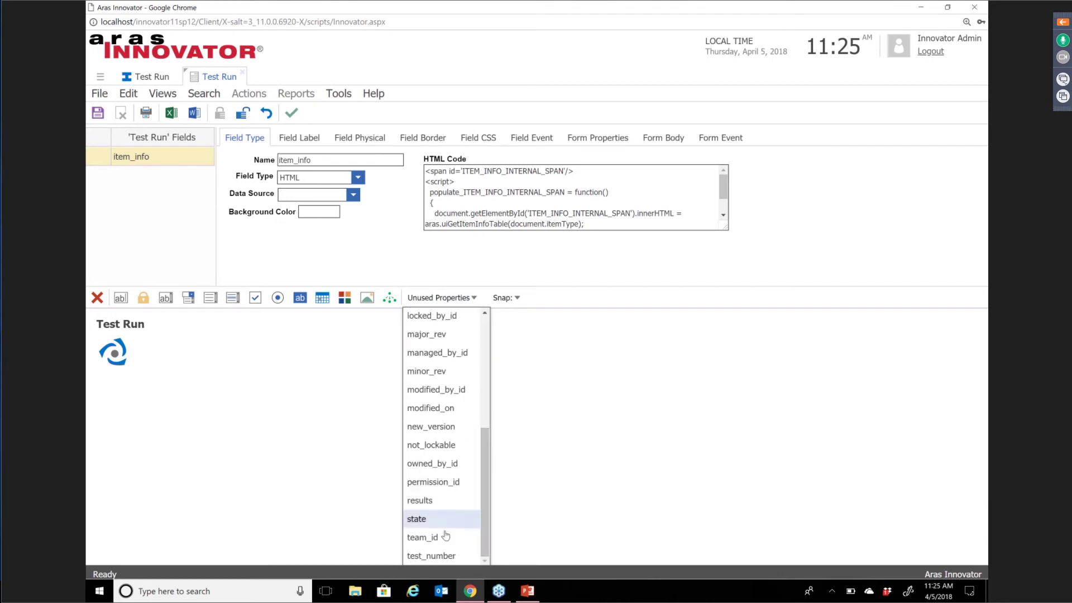
{"action": "left_click", "coordinate": [435, 560]}
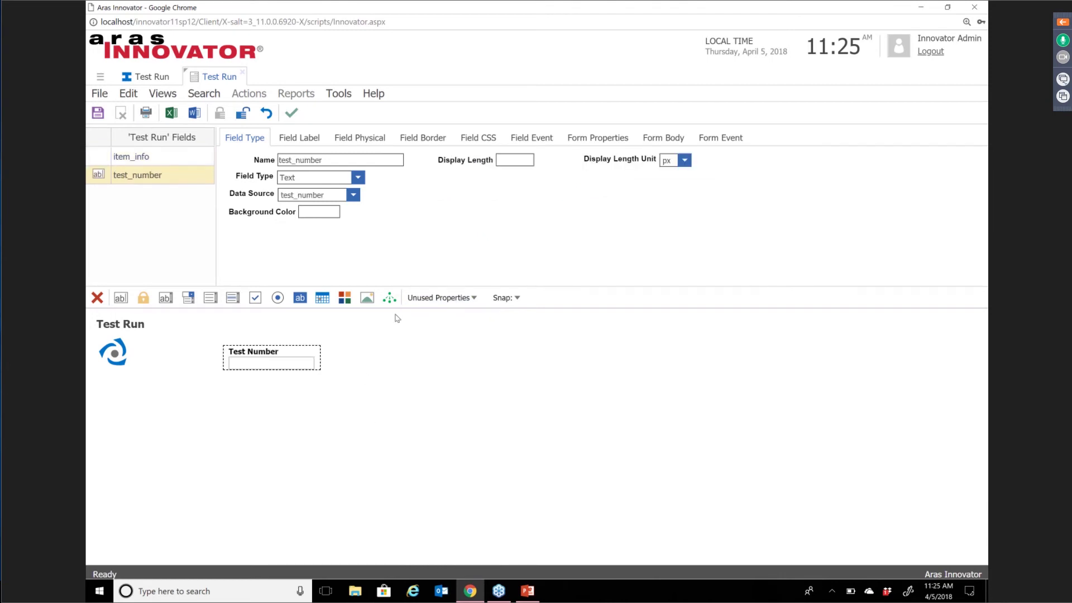
{"action": "left_click", "coordinate": [439, 302]}
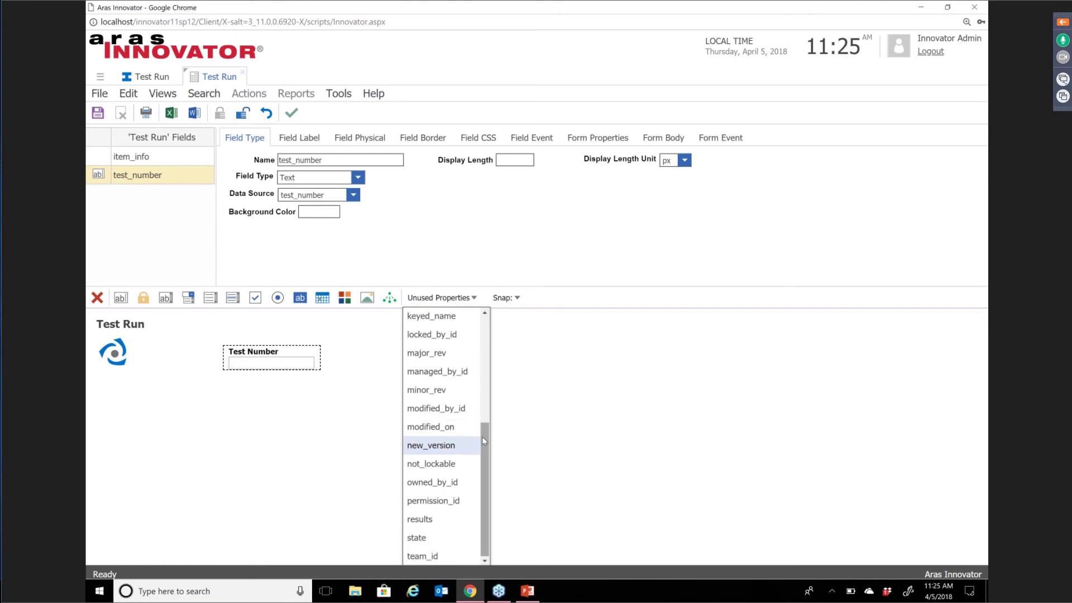
{"action": "left_click_drag", "start_coordinate": [487, 416], "coordinate": [490, 364]}
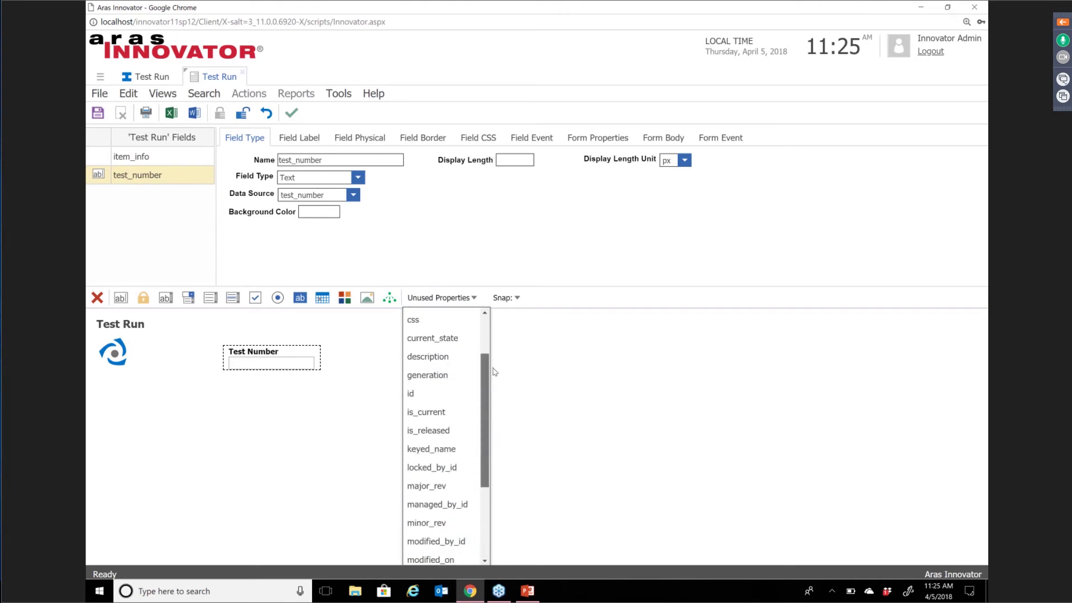
{"action": "left_click", "coordinate": [450, 367]}
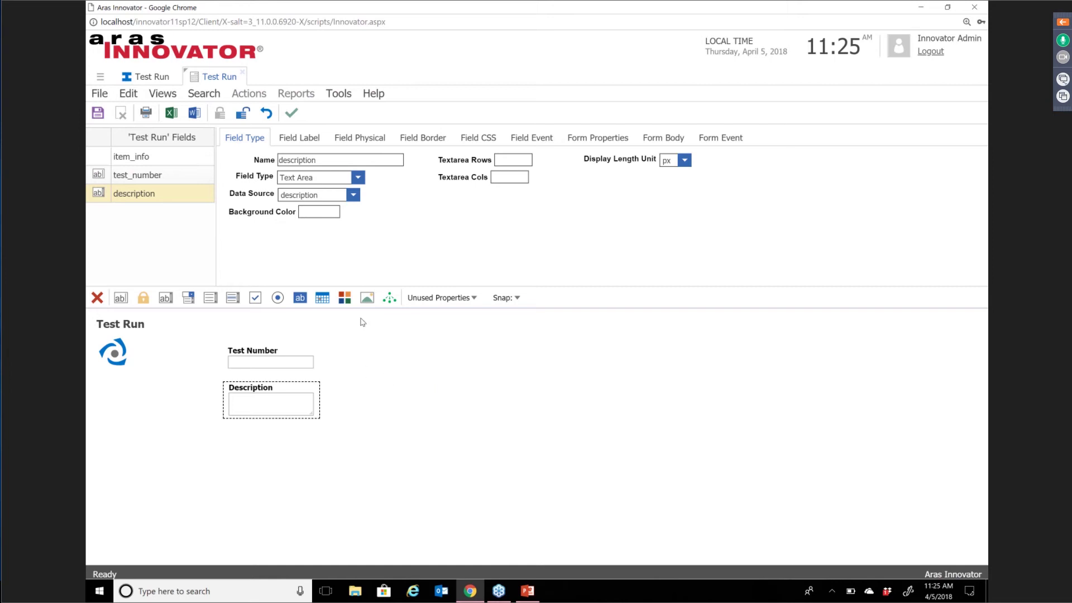
Look through the unused properties available for the Test Run form and save the form.
{"action": "left_click", "coordinate": [460, 302]}
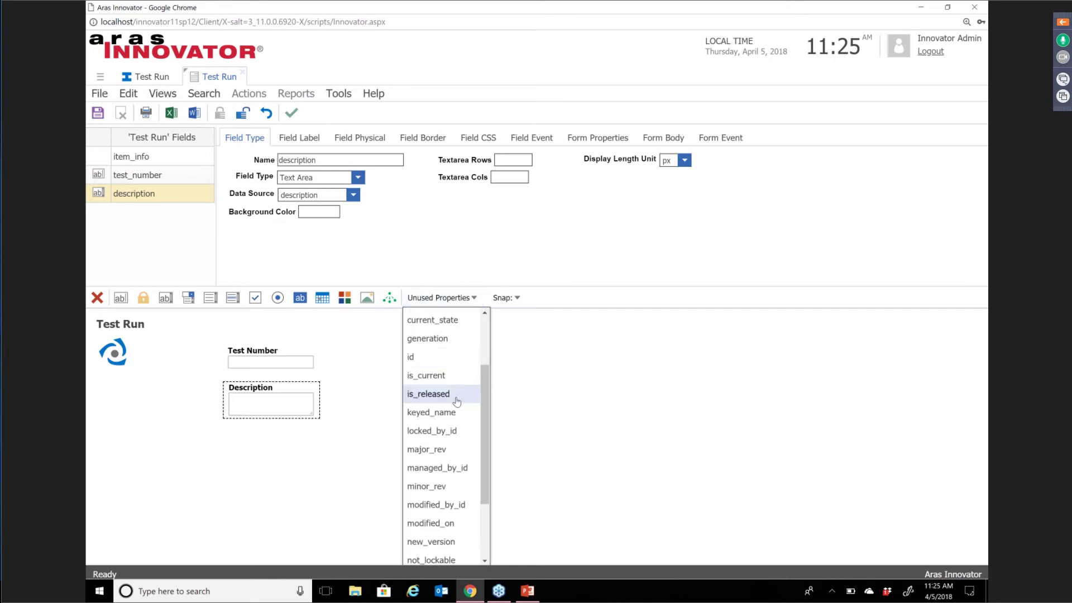
{"action": "scroll", "coordinate": [438, 416], "scroll_direction": "down", "scroll_amount": 3}
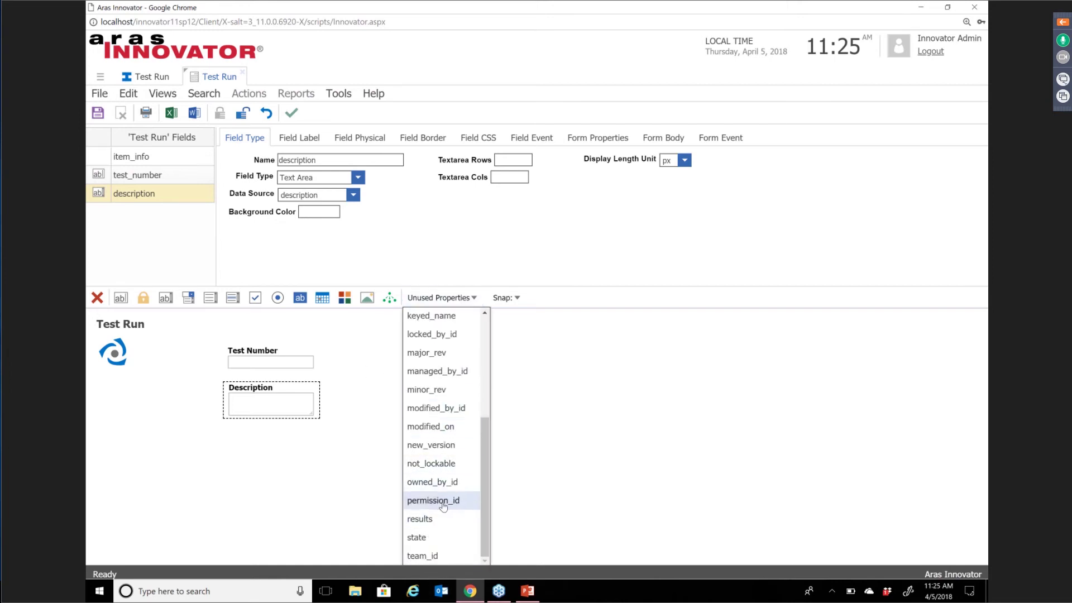
{"action": "left_click_drag", "start_coordinate": [489, 506], "coordinate": [495, 393]}
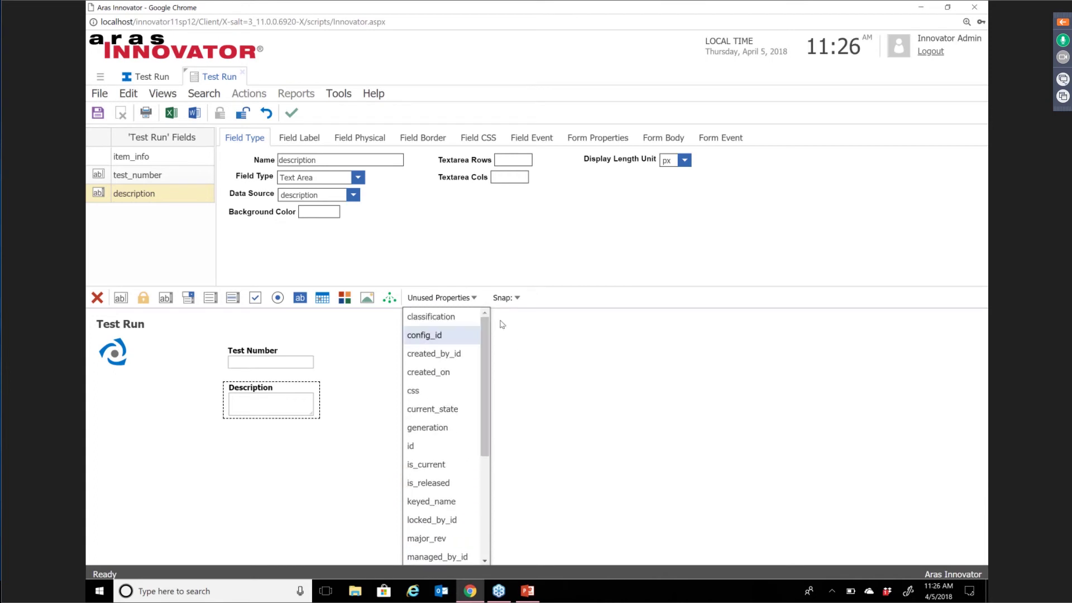
{"action": "left_click", "coordinate": [98, 113]}
Show the properties of the Test Run ItemType and close the Test Run form.
{"action": "left_click", "coordinate": [147, 76]}
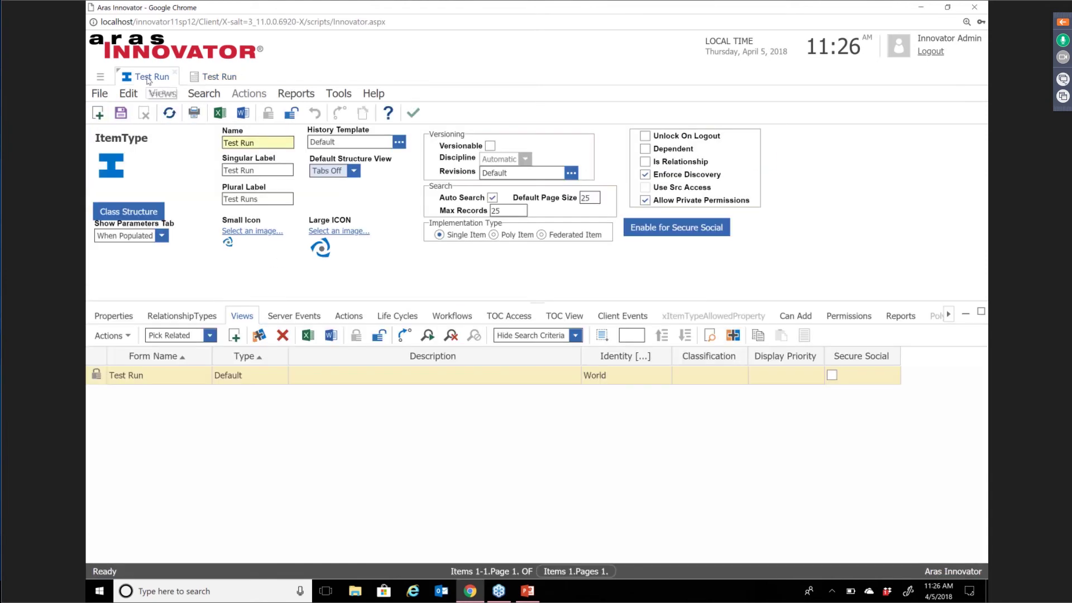
{"action": "left_click", "coordinate": [117, 312]}
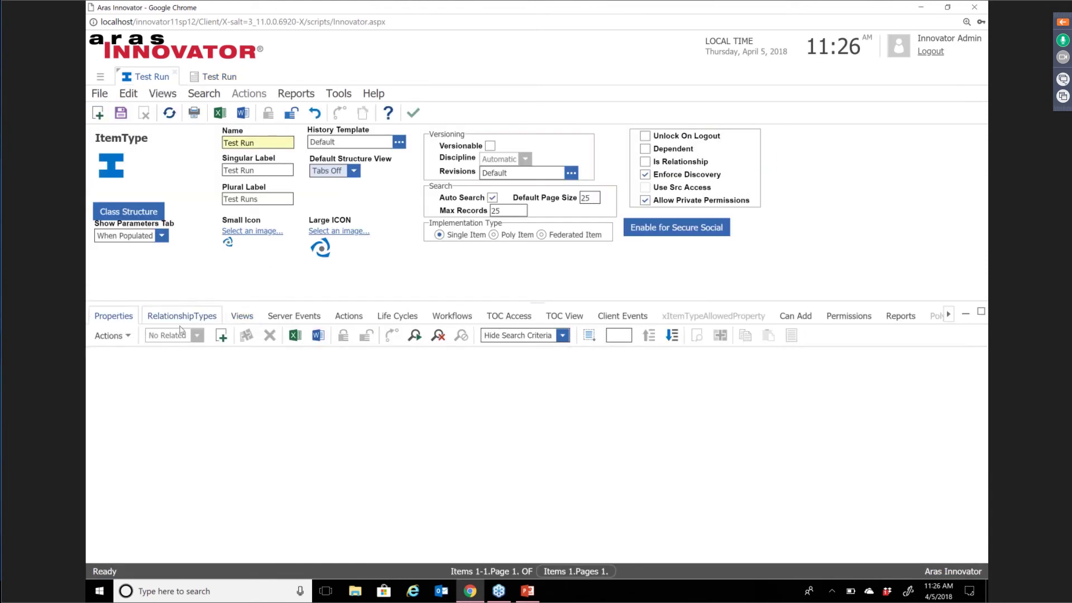
{"action": "left_click", "coordinate": [222, 336]}
{"action": "left_click", "coordinate": [218, 77]}
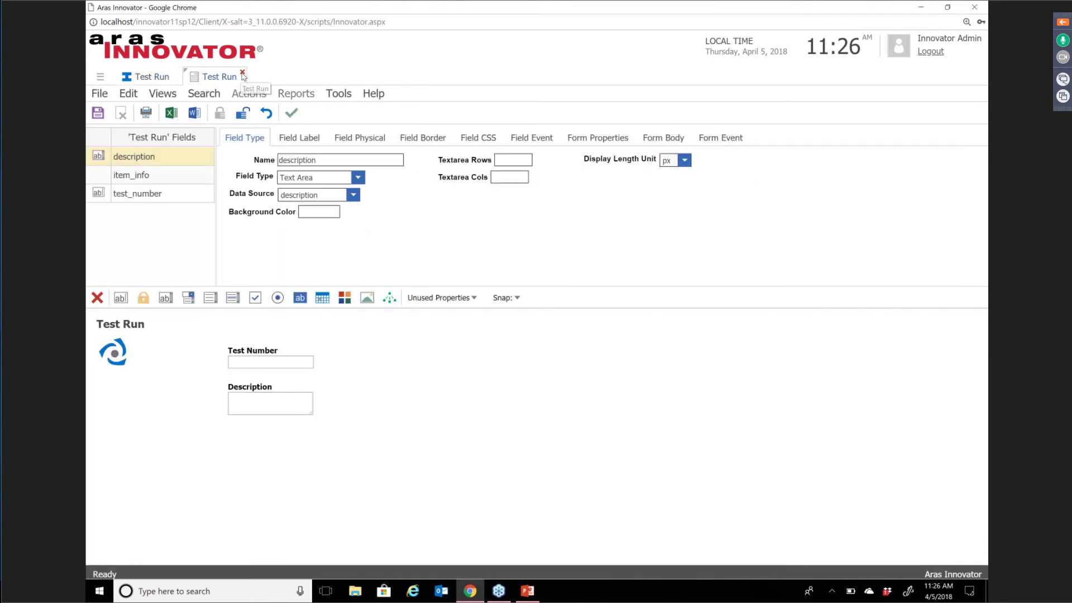
{"action": "left_click", "coordinate": [243, 72]}
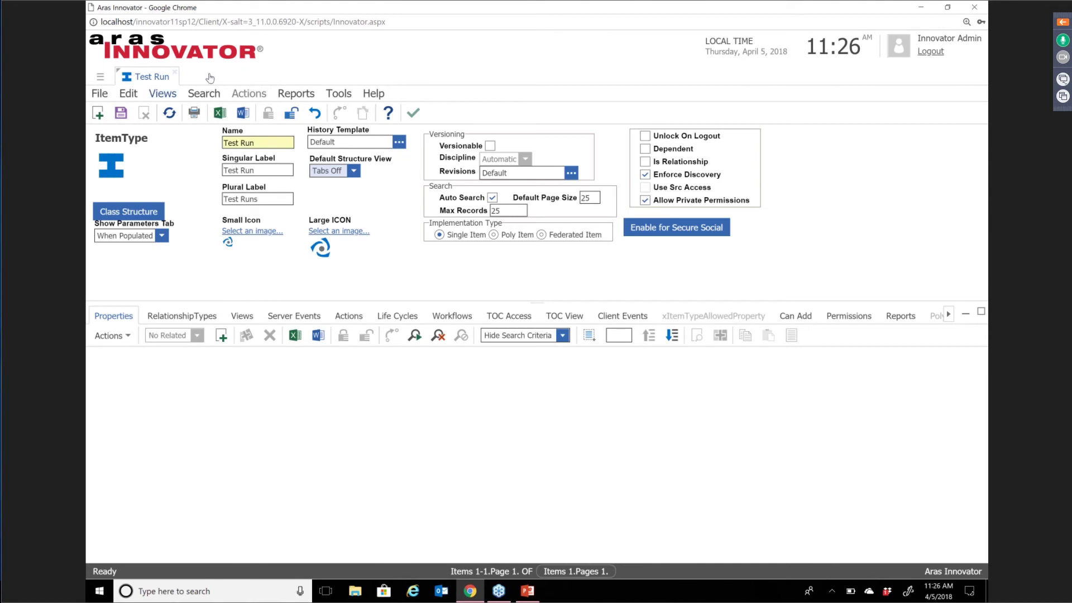
Close the Test Run ItemType and reopen it from the "test*" ItemTypes search.
{"action": "left_click", "coordinate": [175, 72]}
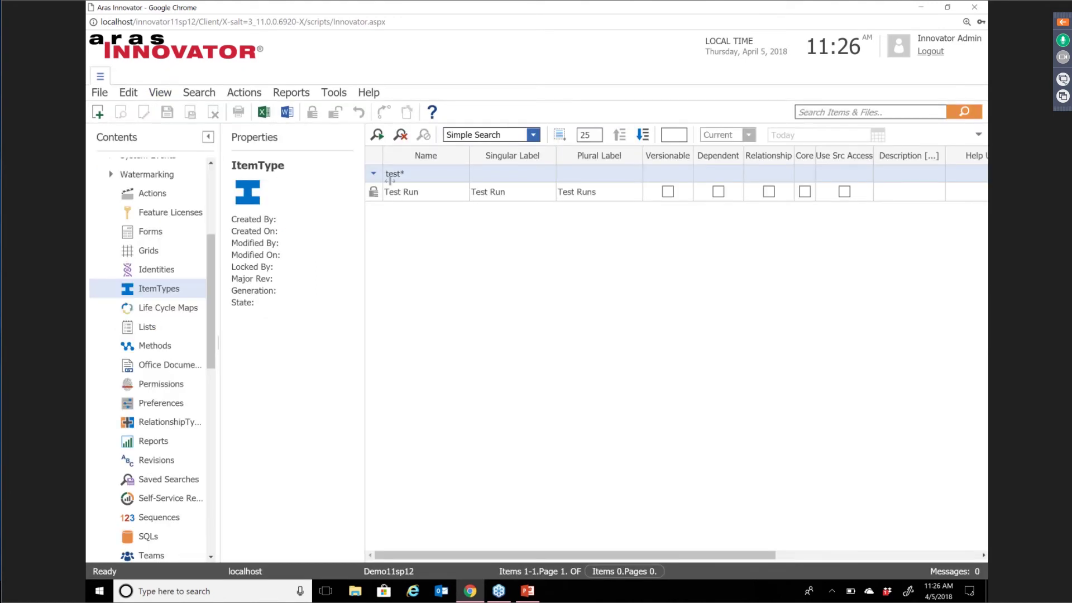
{"action": "left_click", "coordinate": [377, 134]}
{"action": "left_click", "coordinate": [463, 195]}
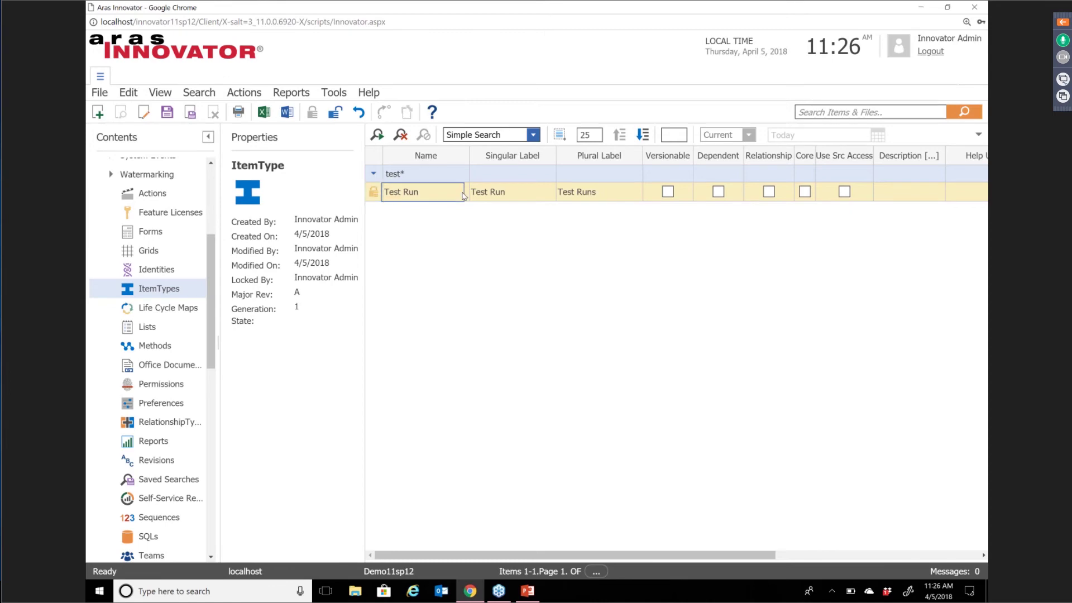
{"action": "double_click", "coordinate": [462, 196]}
Add a test_station property labelled Test Station with data type List to the Test Run ItemType.
{"action": "scroll", "coordinate": [195, 377], "scroll_direction": "down", "scroll_amount": 5}
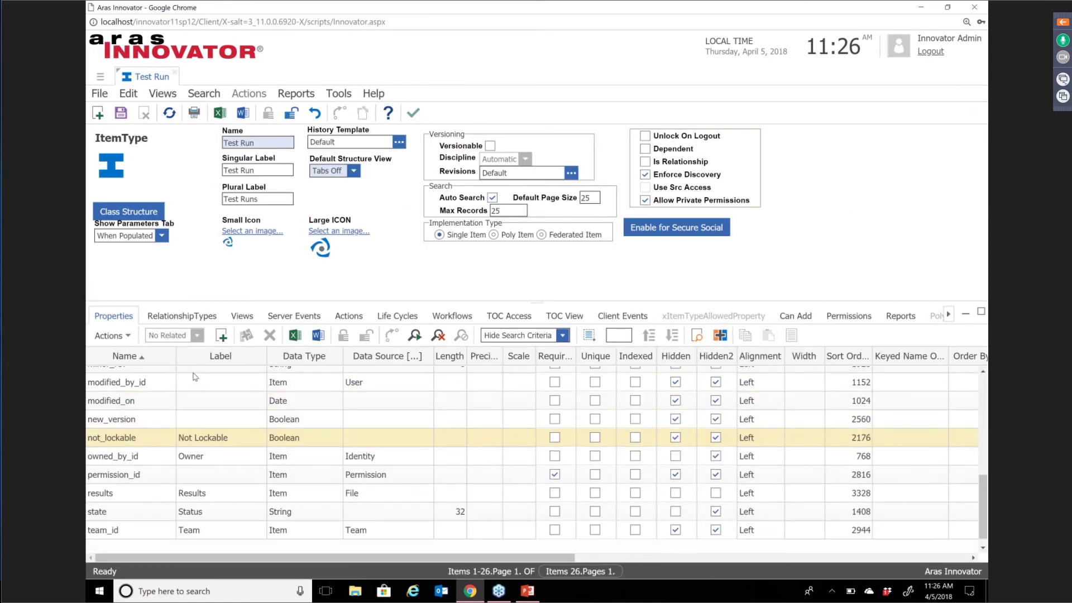
{"action": "left_click", "coordinate": [221, 335]}
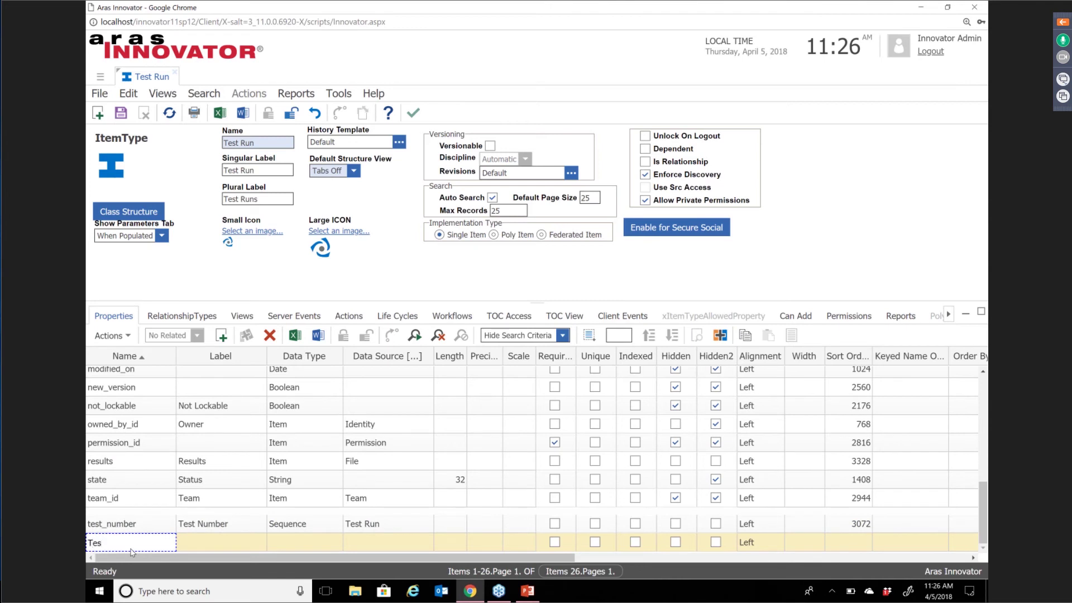
{"action": "type", "text": "Test Station"}
{"action": "left_click", "coordinate": [223, 541]}
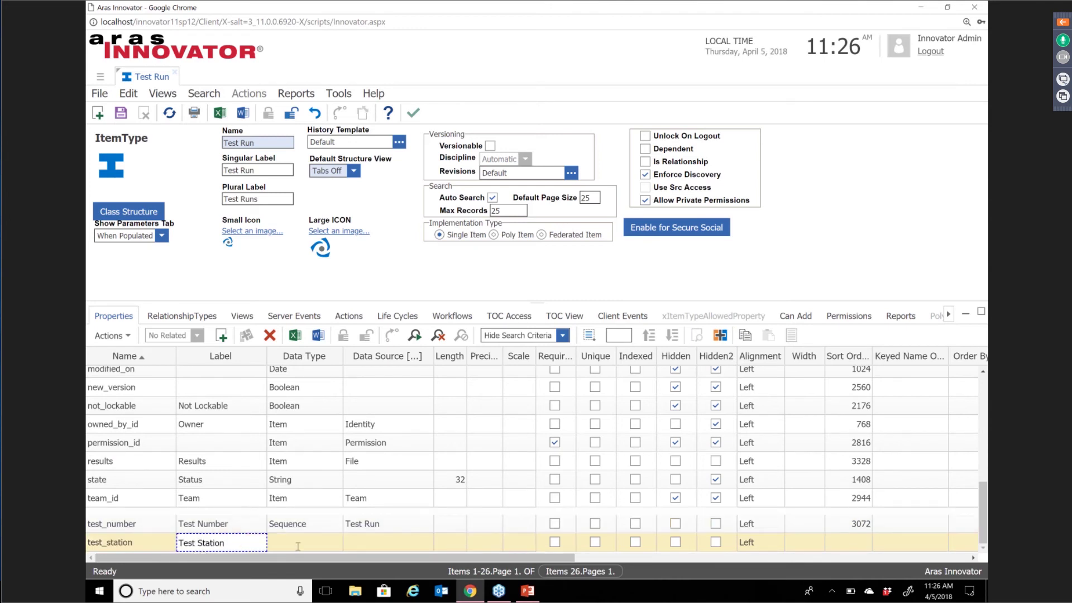
{"action": "left_click", "coordinate": [298, 546]}
{"action": "left_click", "coordinate": [334, 541]}
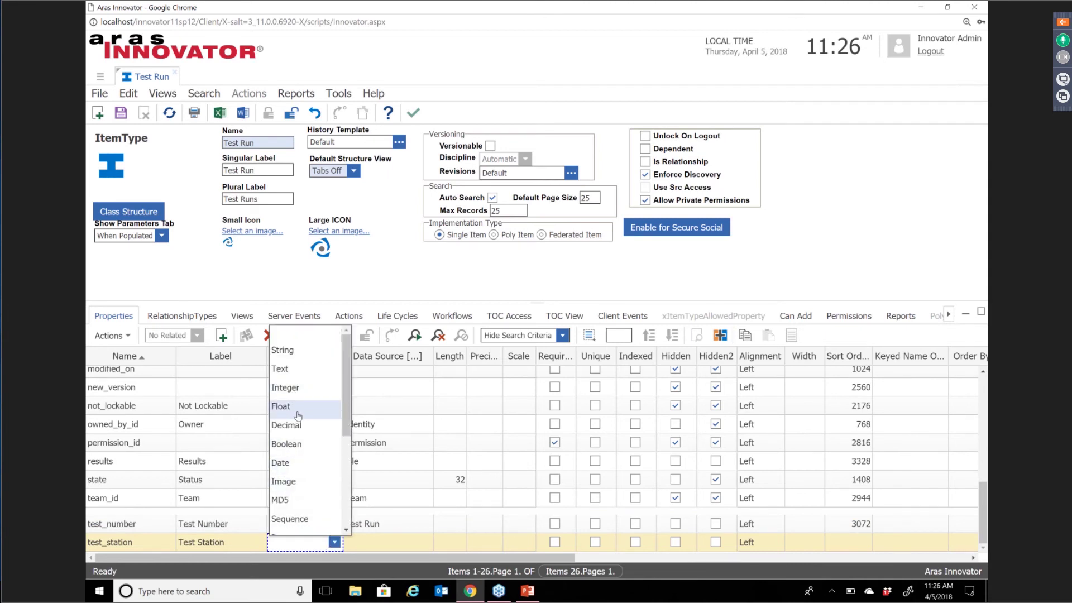
{"action": "scroll", "coordinate": [298, 416], "scroll_direction": "down", "scroll_amount": 3}
{"action": "left_click", "coordinate": [298, 444]}
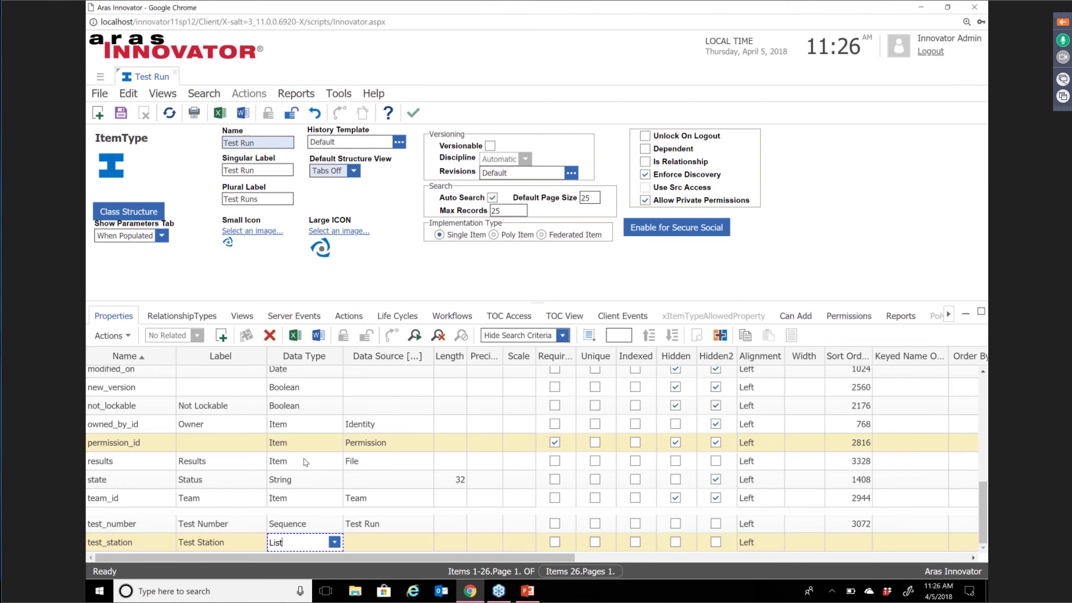
Search the lists for "test*", set Test Station as the data source of test_station, and save the ItemType.
{"action": "left_click", "coordinate": [368, 543]}
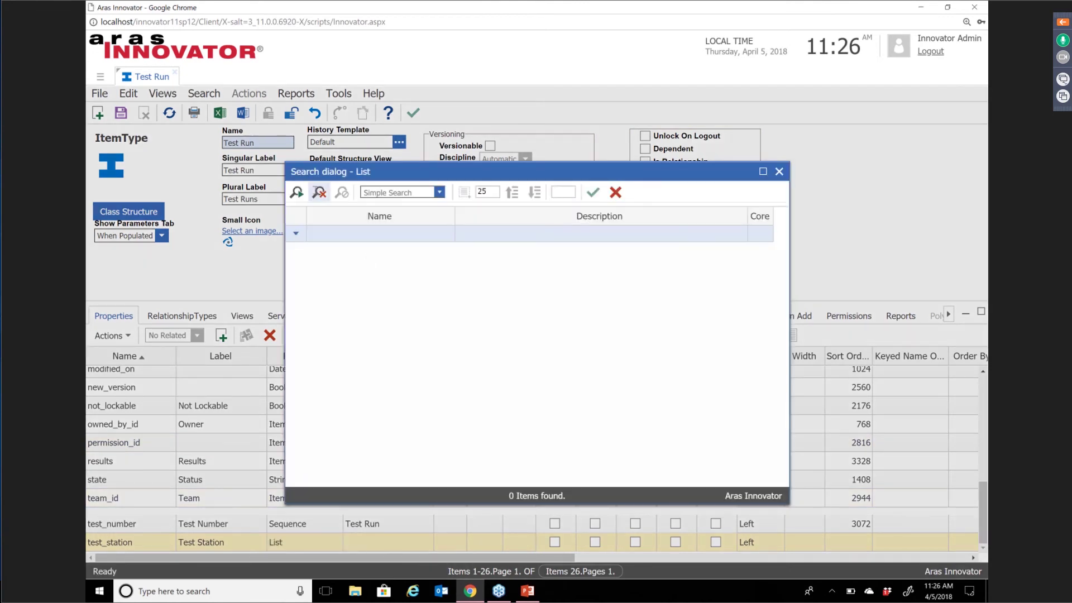
{"action": "left_click", "coordinate": [344, 235]}
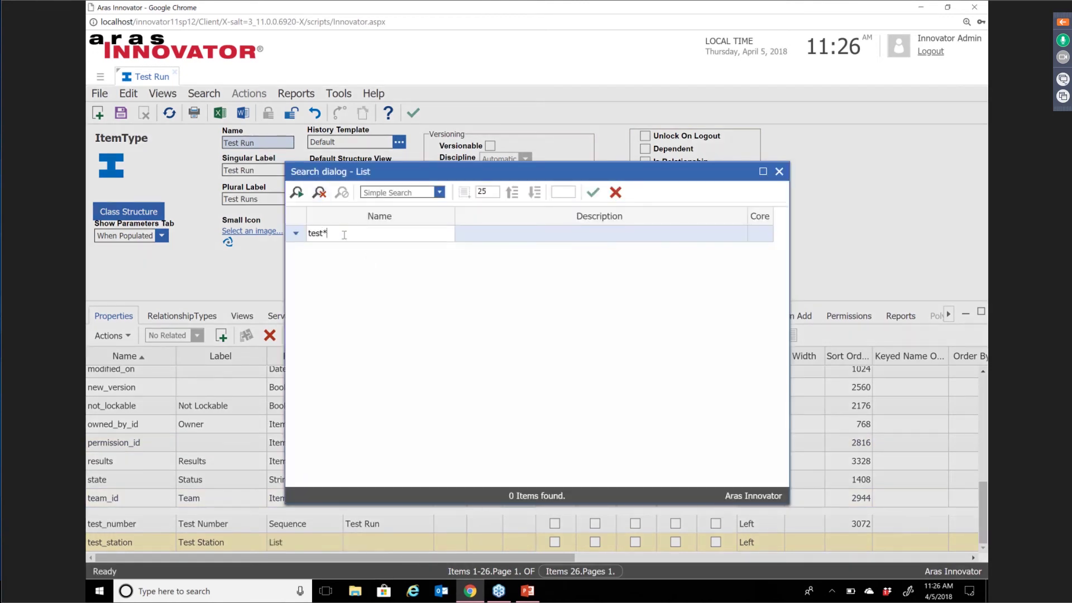
{"action": "key", "text": "Return"}
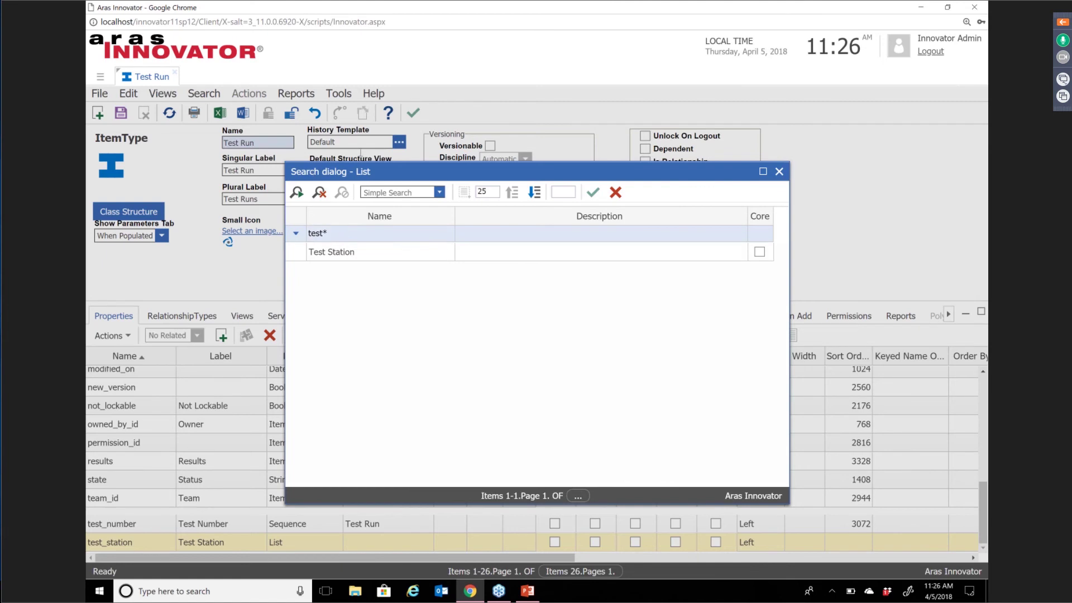
{"action": "left_click", "coordinate": [340, 252]}
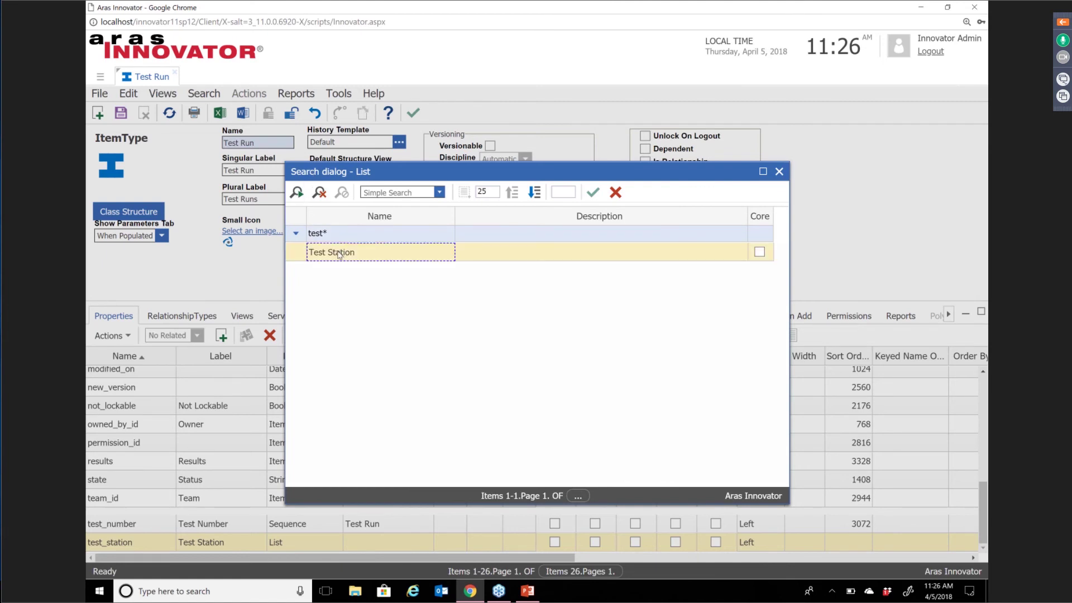
{"action": "double_click", "coordinate": [368, 254]}
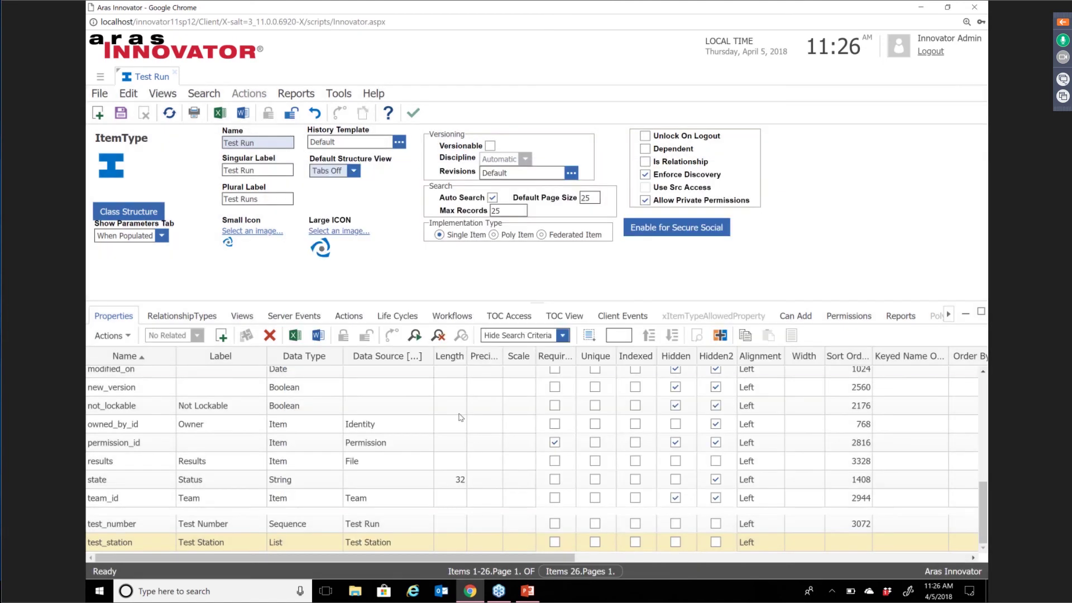
{"action": "left_click", "coordinate": [120, 114]}
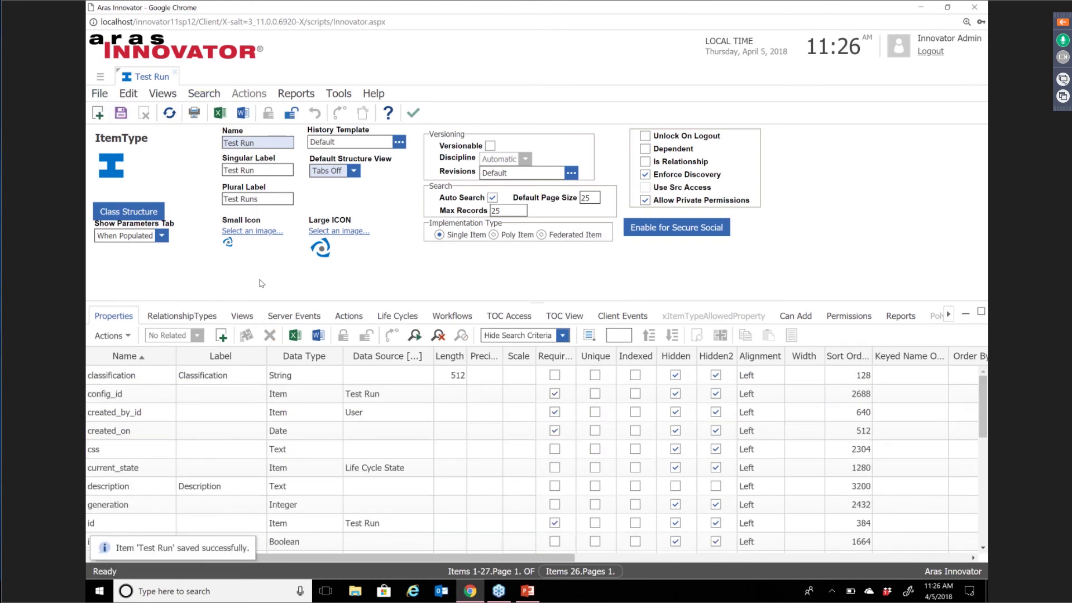
Reopen the default Test Run form from the ItemType's views.
{"action": "left_click", "coordinate": [240, 316]}
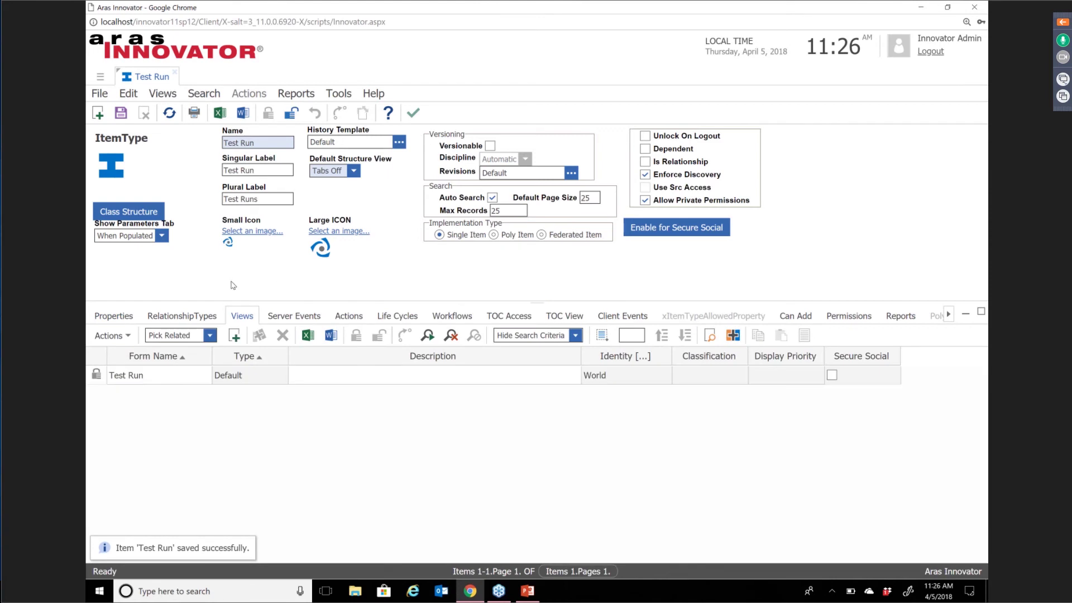
{"action": "left_click", "coordinate": [156, 378]}
{"action": "left_click", "coordinate": [160, 378]}
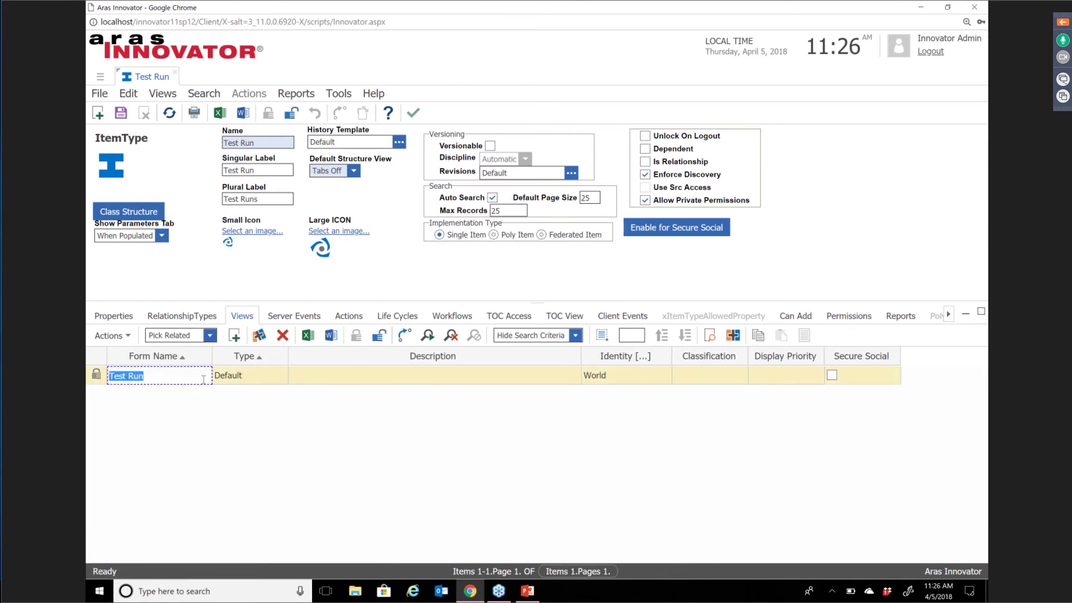
{"action": "left_click", "coordinate": [334, 381]}
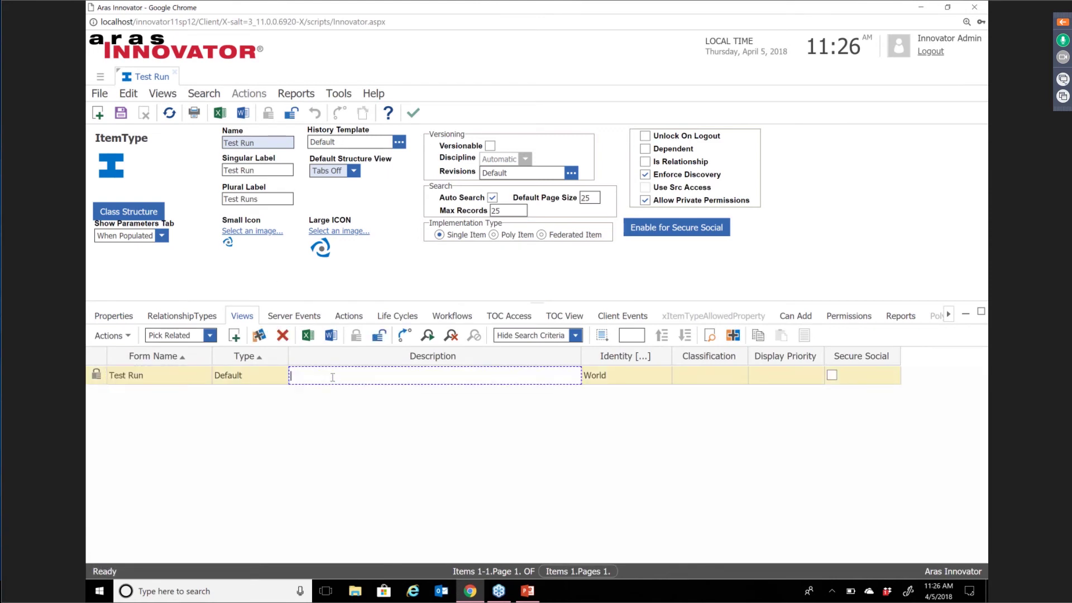
{"action": "right_click", "coordinate": [199, 379]}
{"action": "left_click", "coordinate": [218, 385]}
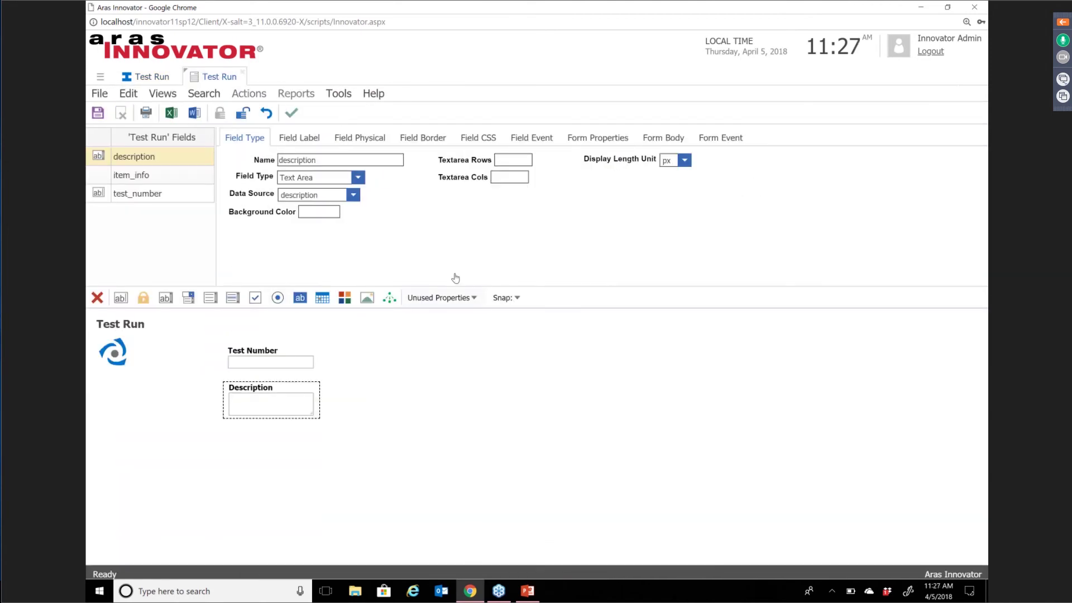
Add the unused test_station property to the form and place its dropdown below the Description field.
{"action": "left_click", "coordinate": [441, 298]}
{"action": "scroll", "coordinate": [483, 368], "scroll_direction": "down", "scroll_amount": 1}
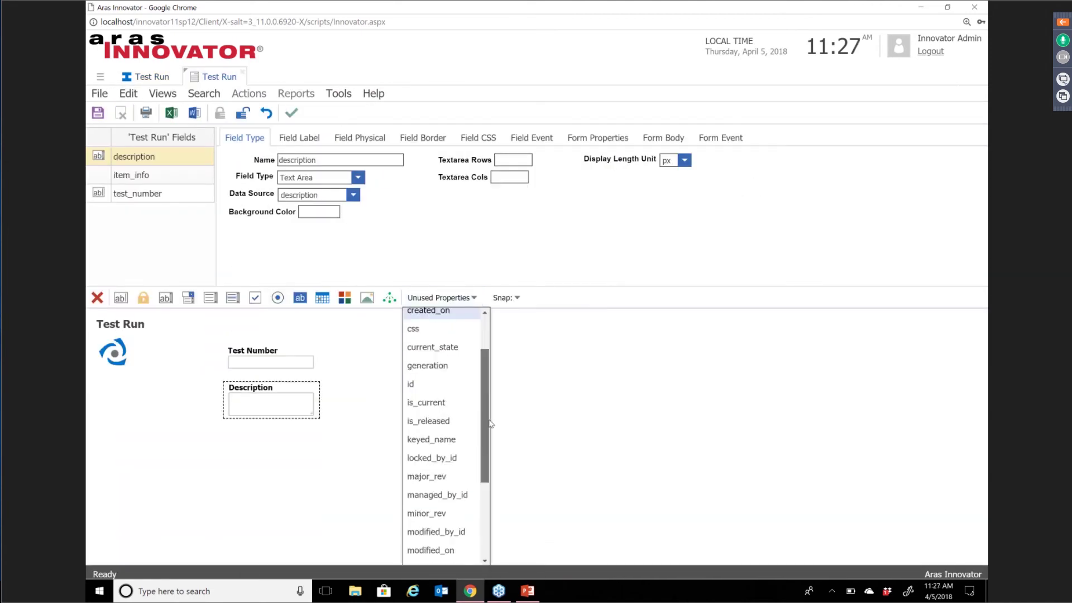
{"action": "scroll", "coordinate": [486, 424], "scroll_direction": "down", "scroll_amount": 3}
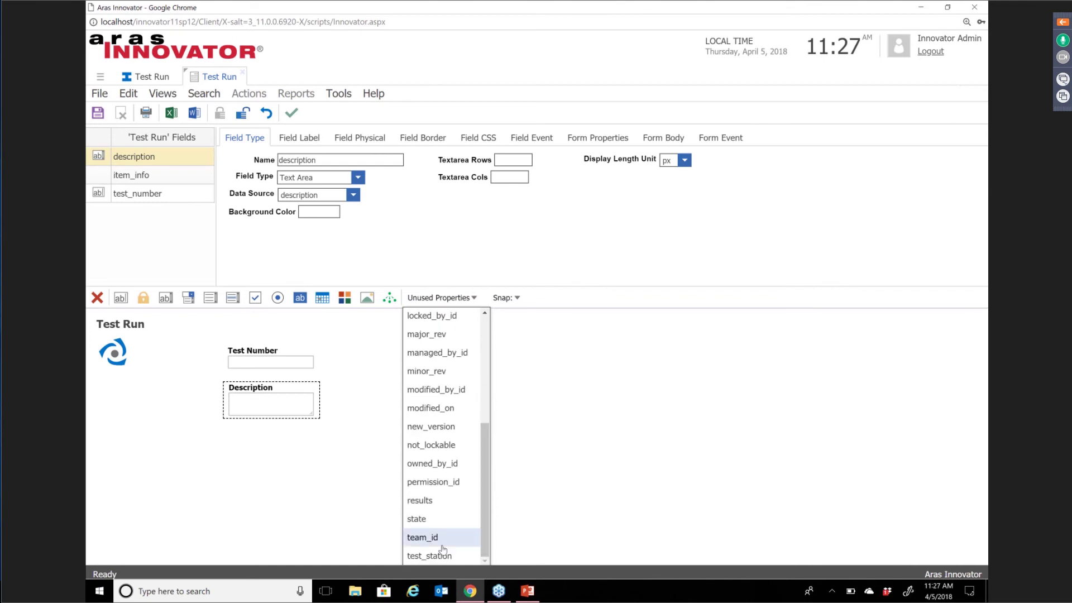
{"action": "left_click", "coordinate": [441, 555]}
{"action": "left_click_drag", "start_coordinate": [260, 394], "coordinate": [260, 442]}
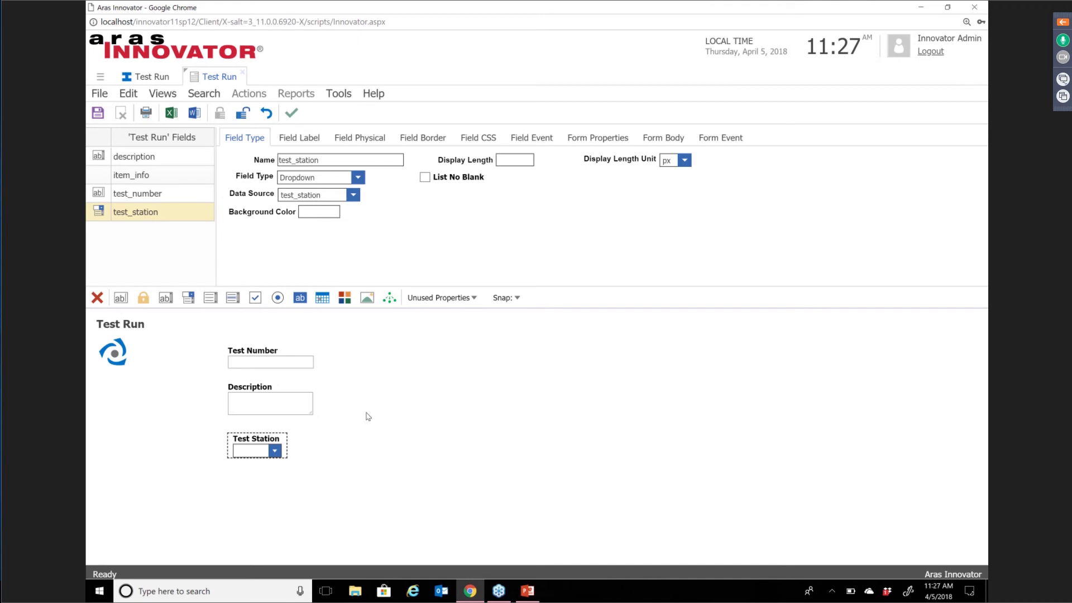
Add the unused results property to the form and place its file field to the right of Test Number.
{"action": "left_click", "coordinate": [439, 297]}
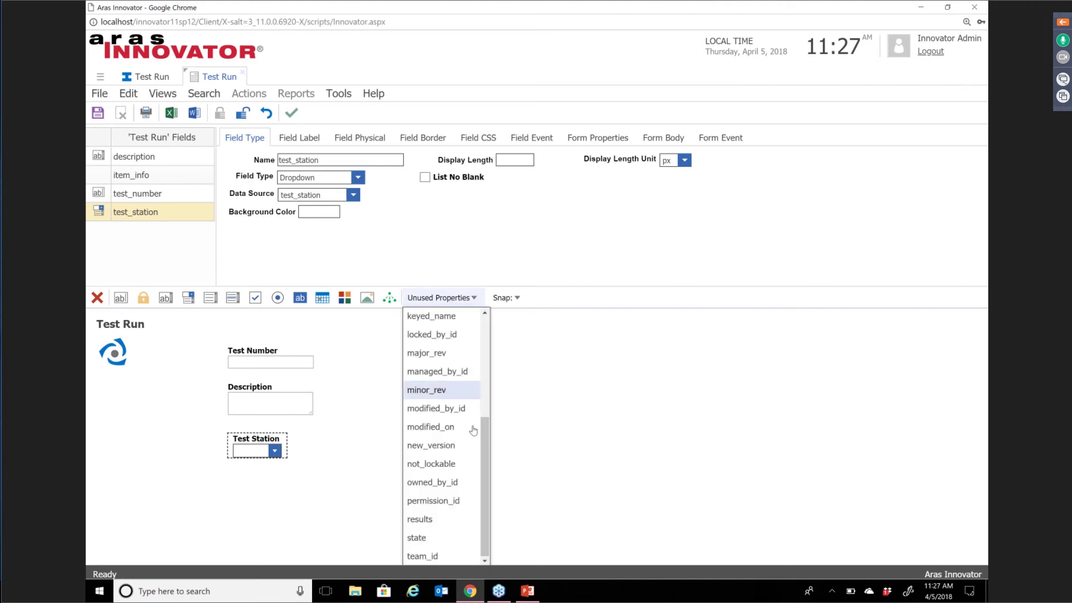
{"action": "left_click", "coordinate": [437, 520]}
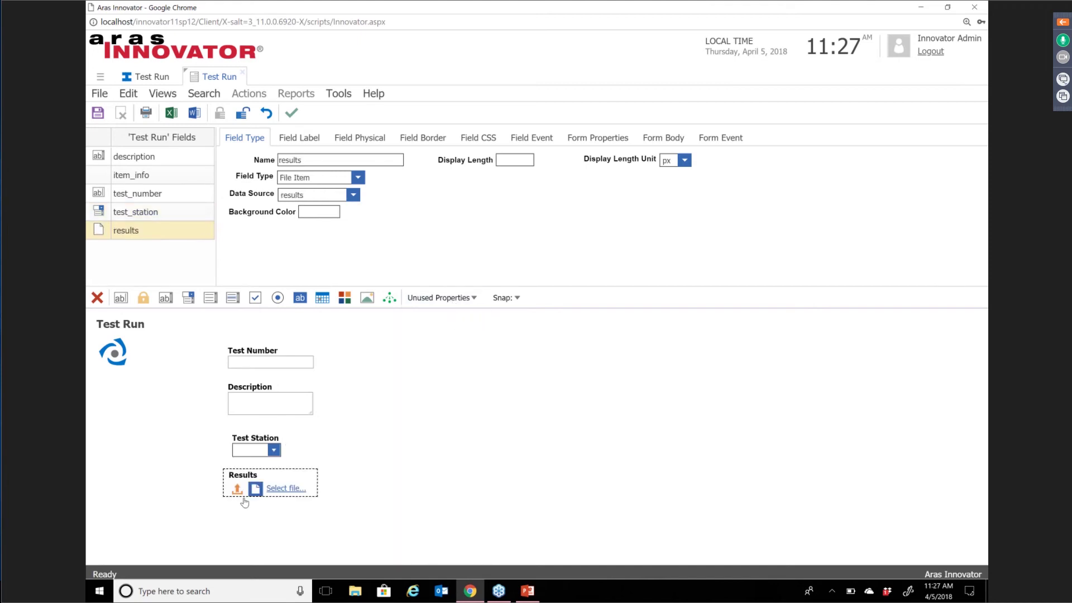
{"action": "left_click_drag", "start_coordinate": [267, 487], "coordinate": [427, 376]}
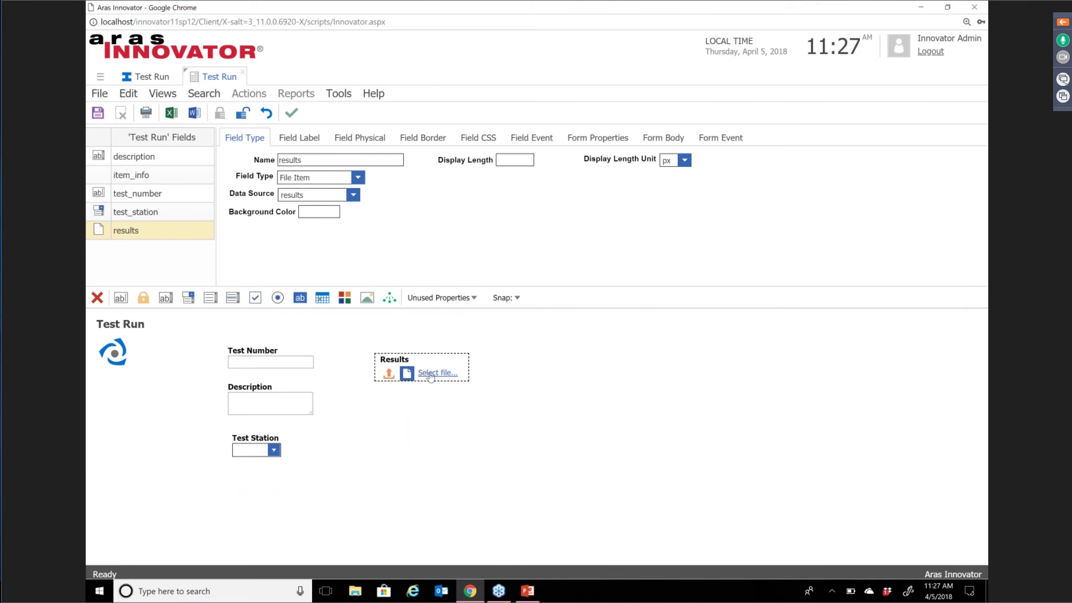
Place the owned_by_id and state properties below the form's icon, and save, unlock and close the form and the ItemType.
{"action": "left_click", "coordinate": [441, 297]}
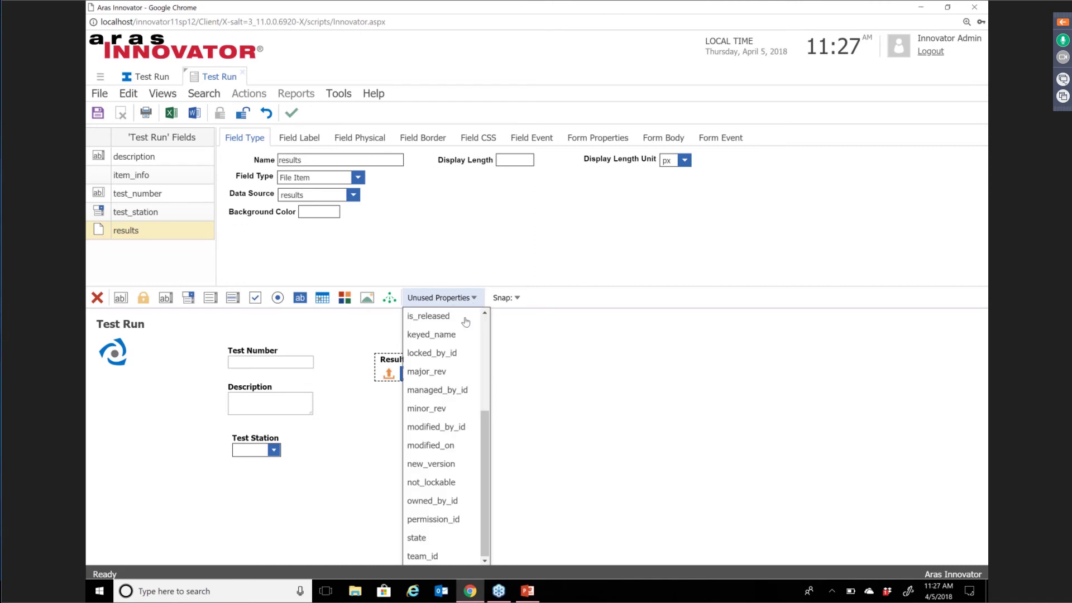
{"action": "left_click_drag", "start_coordinate": [433, 500], "coordinate": [129, 404]}
{"action": "left_click", "coordinate": [439, 299]}
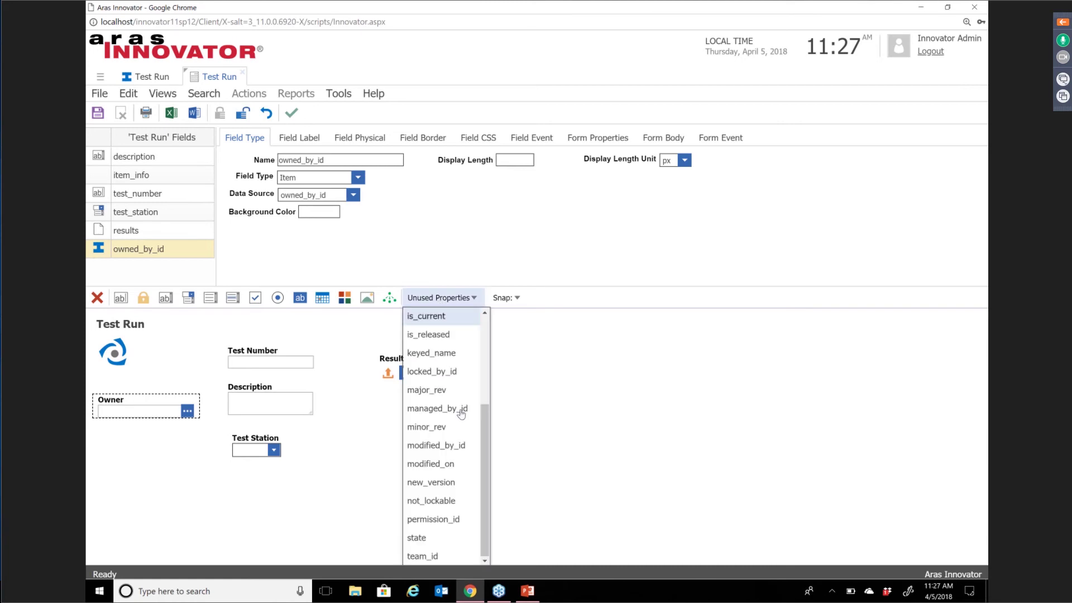
{"action": "left_click_drag", "start_coordinate": [439, 540], "coordinate": [134, 440]}
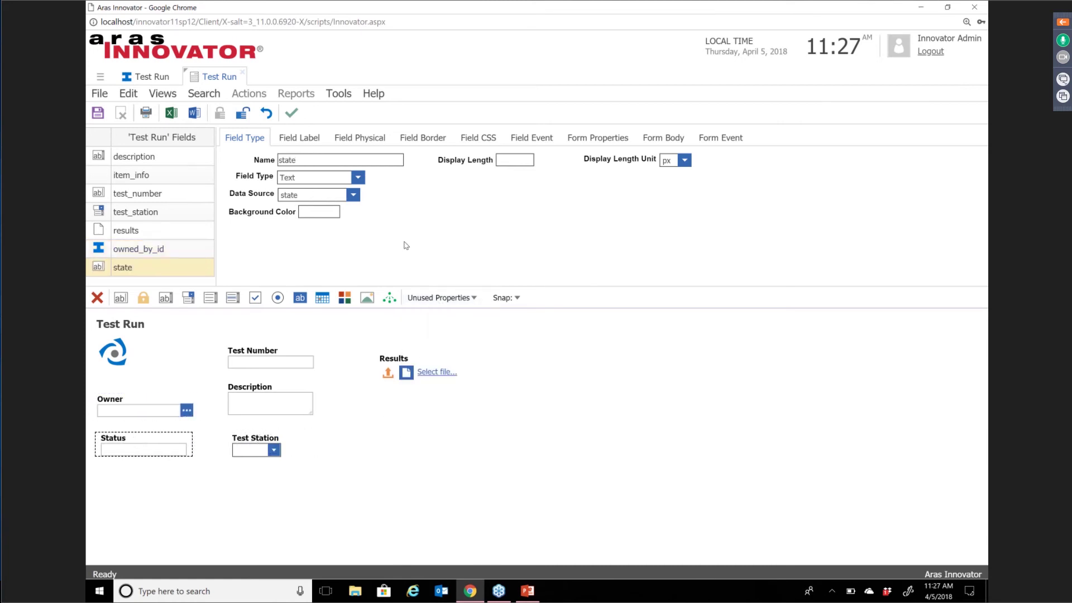
{"action": "left_click", "coordinate": [292, 113]}
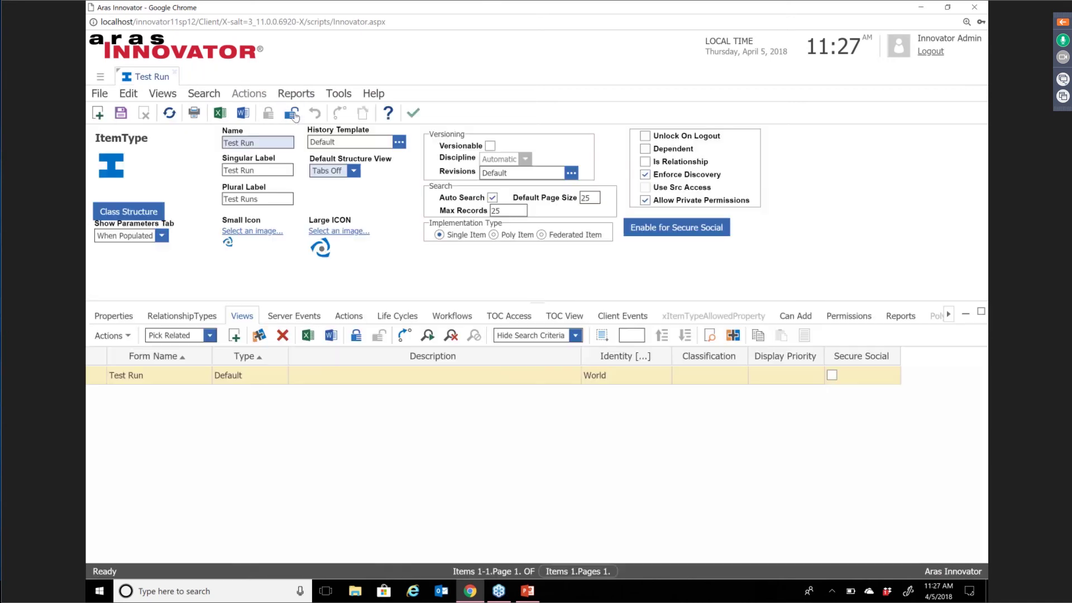
{"action": "left_click", "coordinate": [414, 114]}
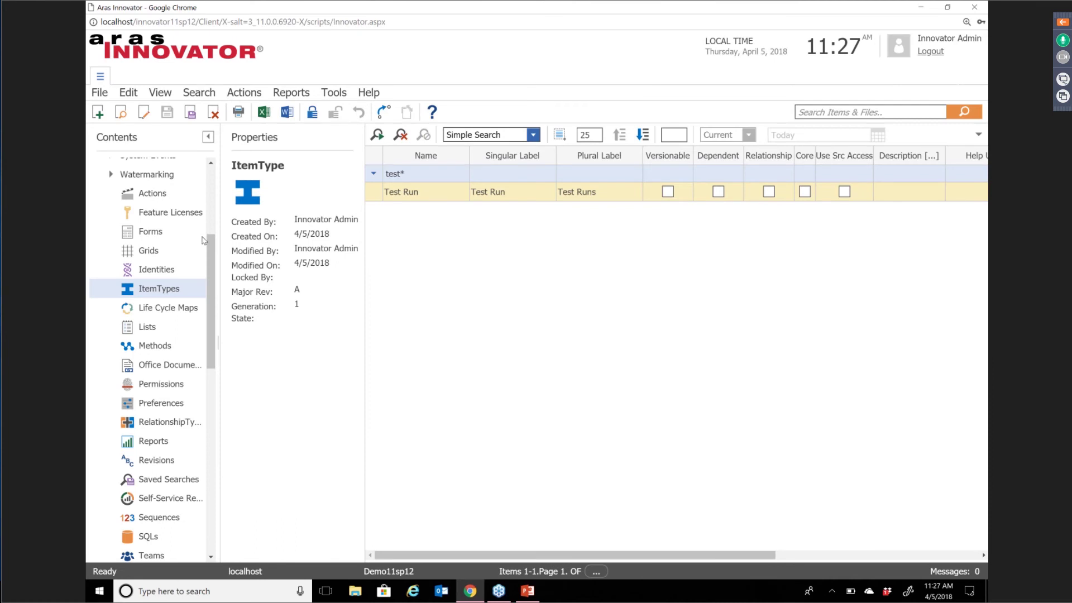
Reopen the Test Run ItemType, lock it for editing and assign the Test Run life cycle map, searching for test*.
{"action": "double_click", "coordinate": [432, 195]}
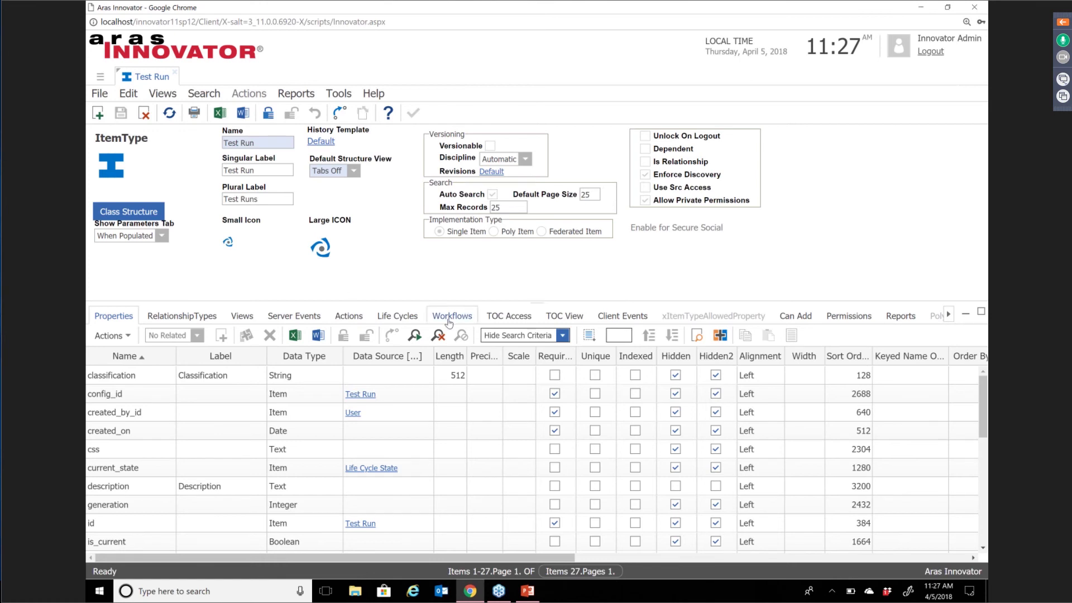
{"action": "left_click", "coordinate": [408, 320]}
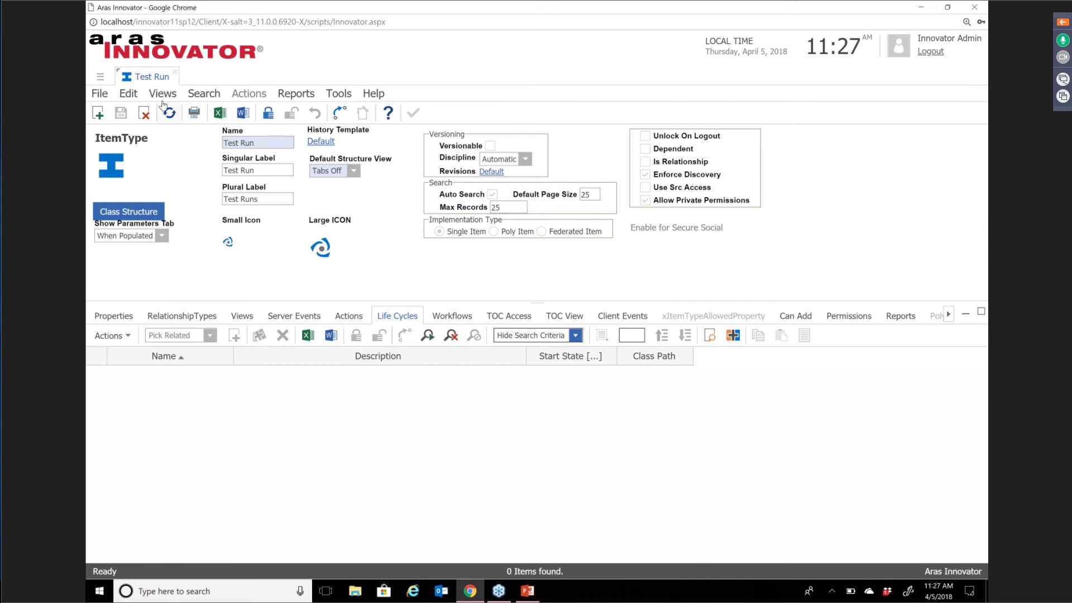
{"action": "left_click", "coordinate": [268, 113]}
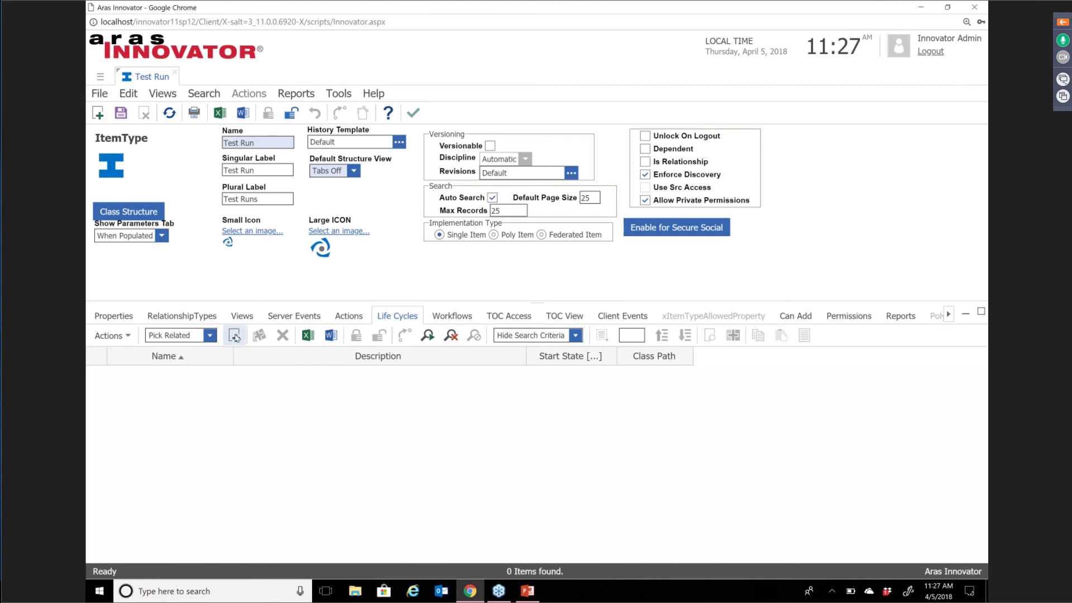
{"action": "left_click", "coordinate": [234, 336]}
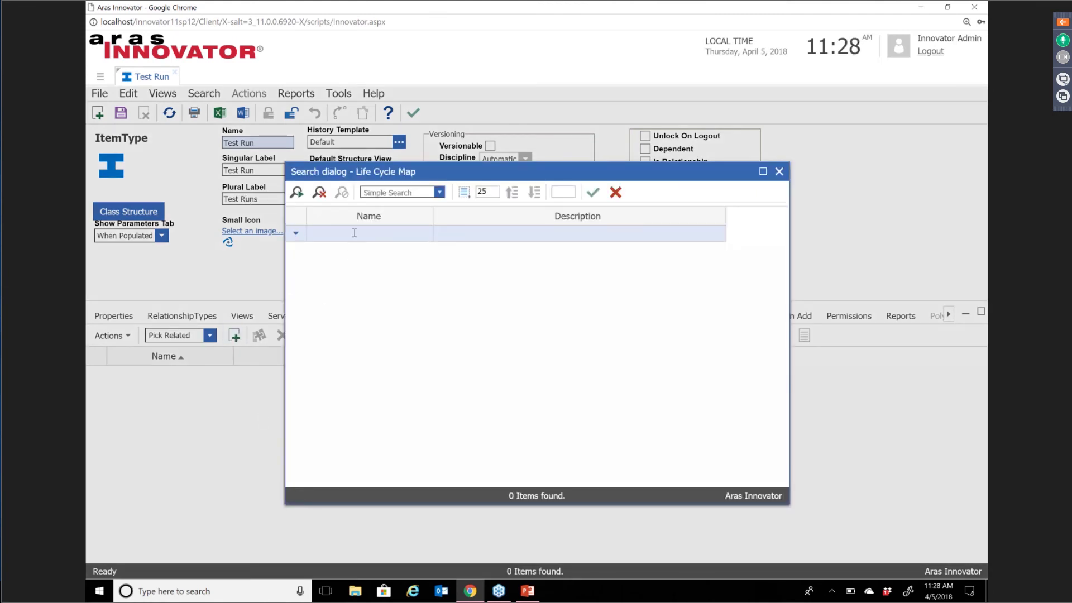
{"action": "left_click", "coordinate": [354, 233]}
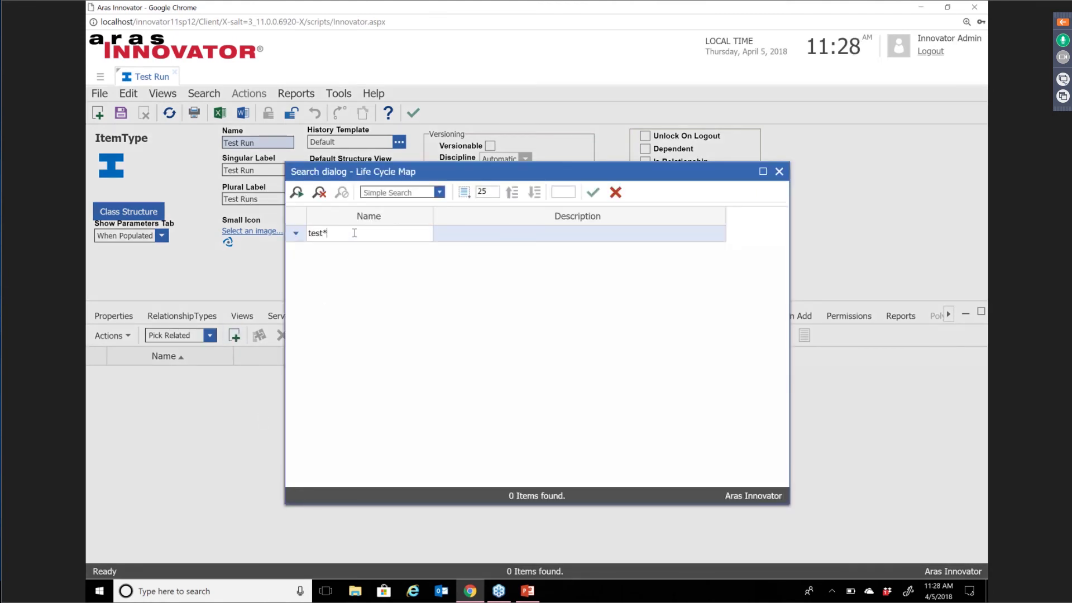
{"action": "key", "text": "Return"}
{"action": "double_click", "coordinate": [353, 251]}
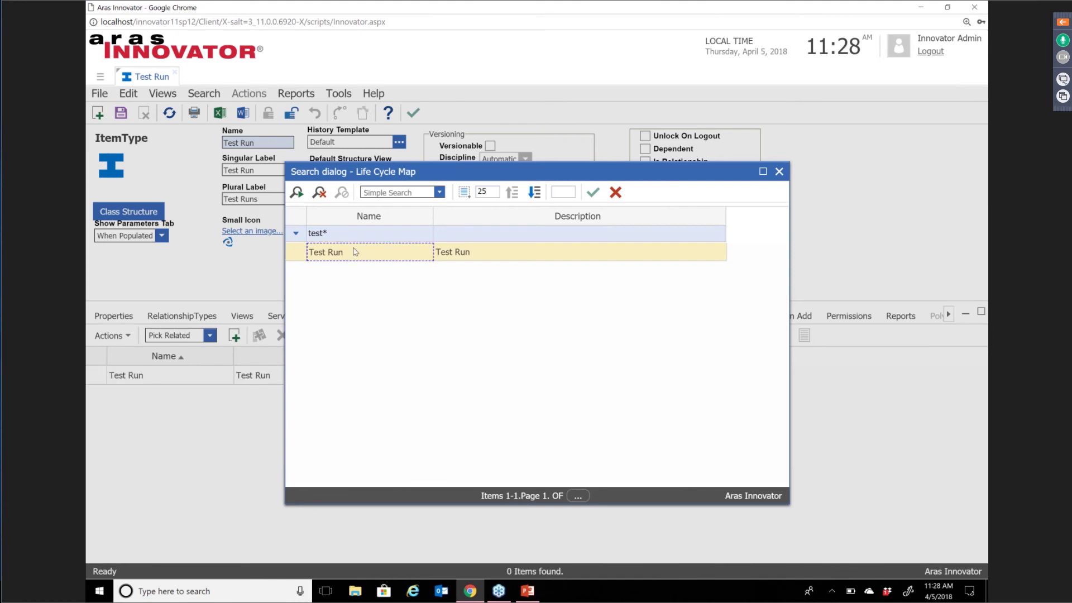
{"action": "left_click", "coordinate": [779, 172]}
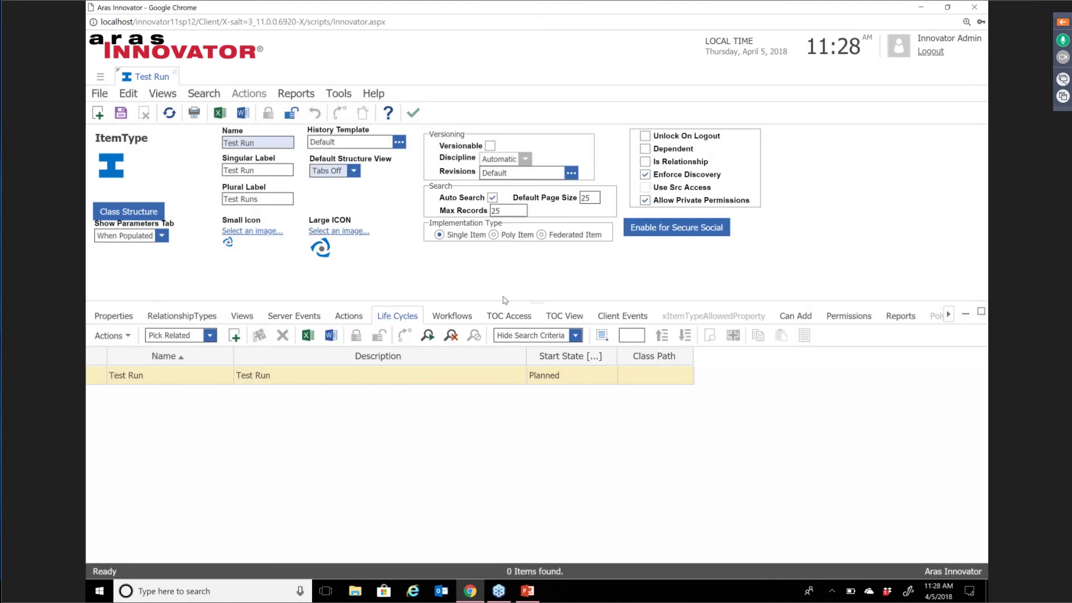
Grant the World identity TOC access to the Test Run ItemType.
{"action": "left_click", "coordinate": [505, 317]}
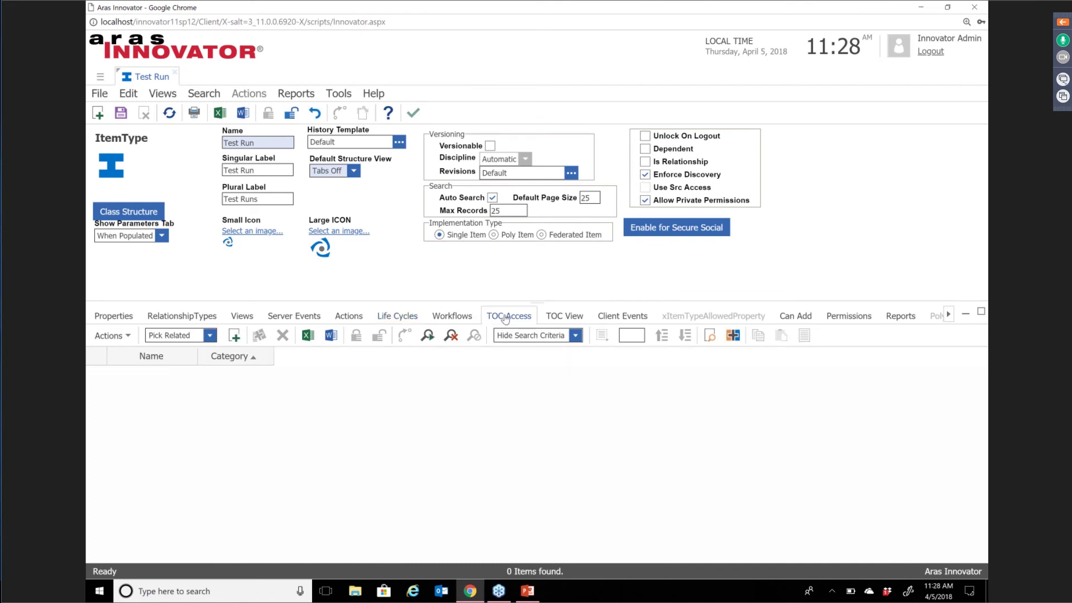
{"action": "left_click", "coordinate": [233, 337]}
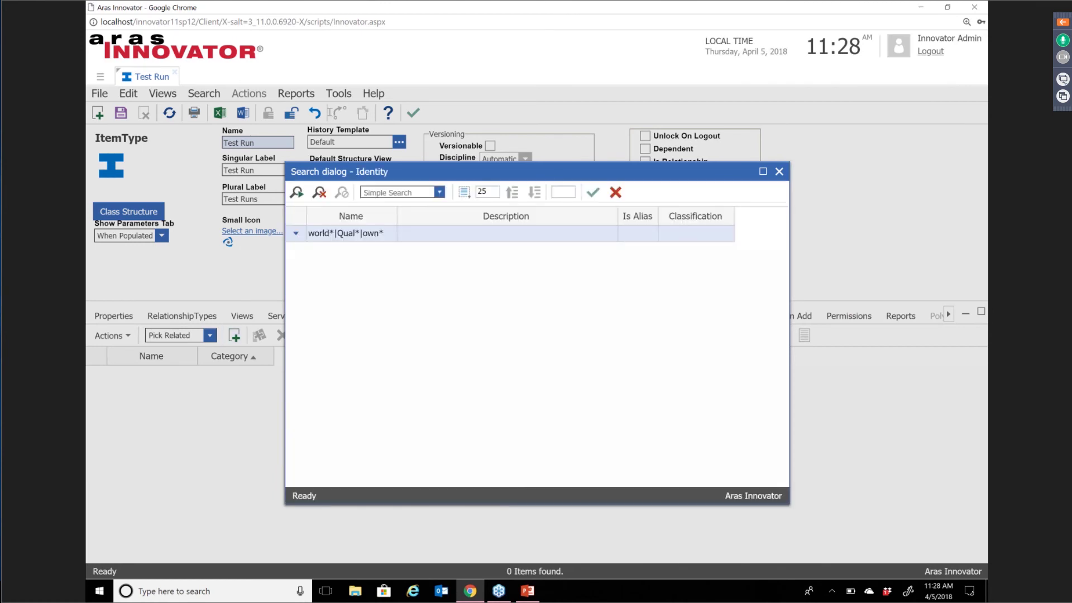
{"action": "left_click", "coordinate": [297, 193]}
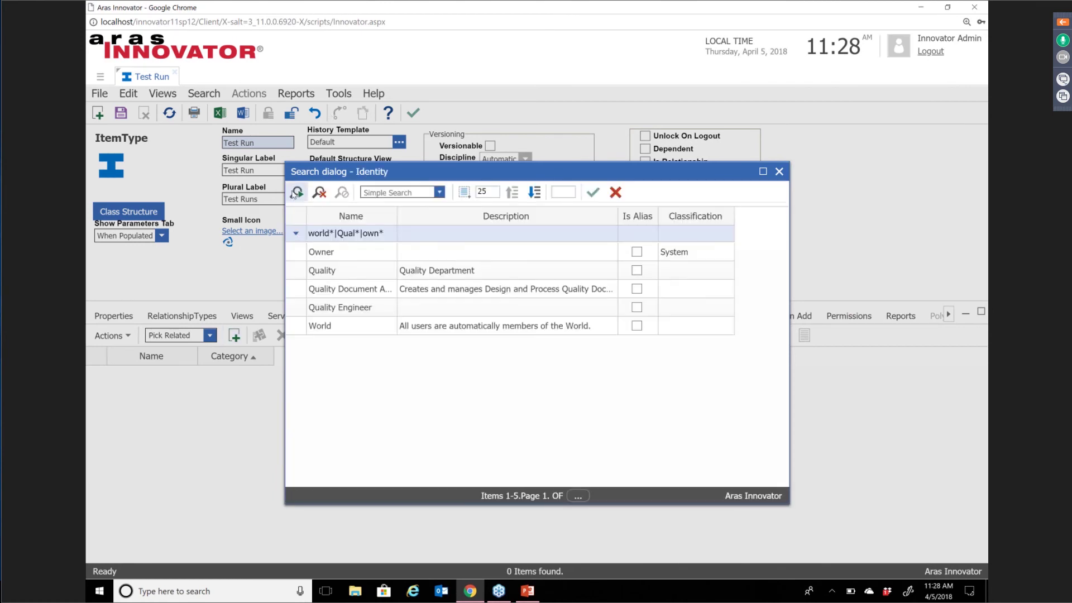
{"action": "left_click", "coordinate": [338, 327]}
{"action": "double_click", "coordinate": [347, 333]}
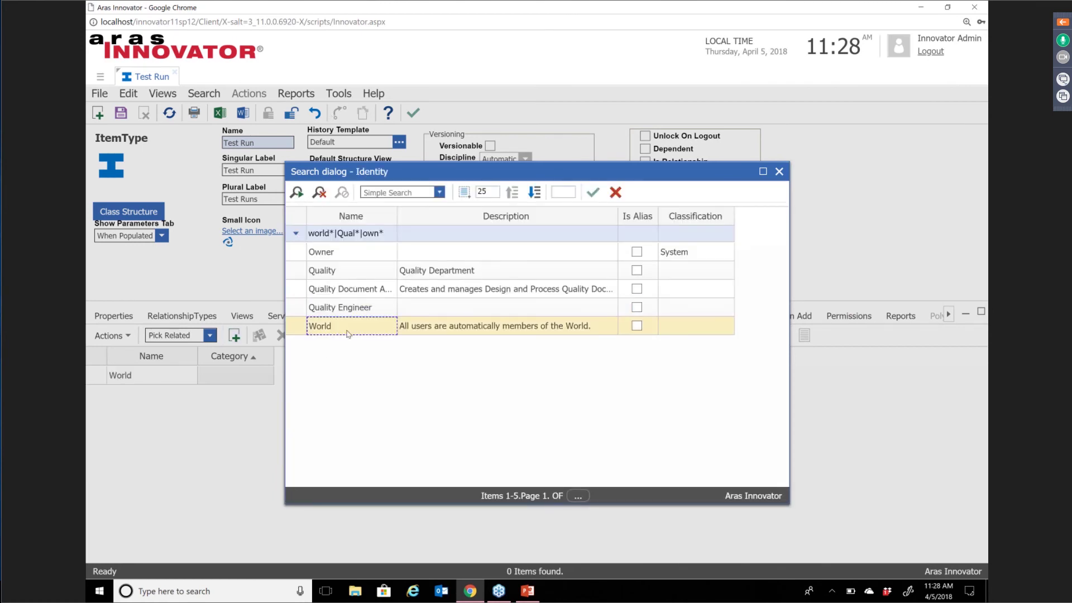
{"action": "left_click", "coordinate": [779, 172]}
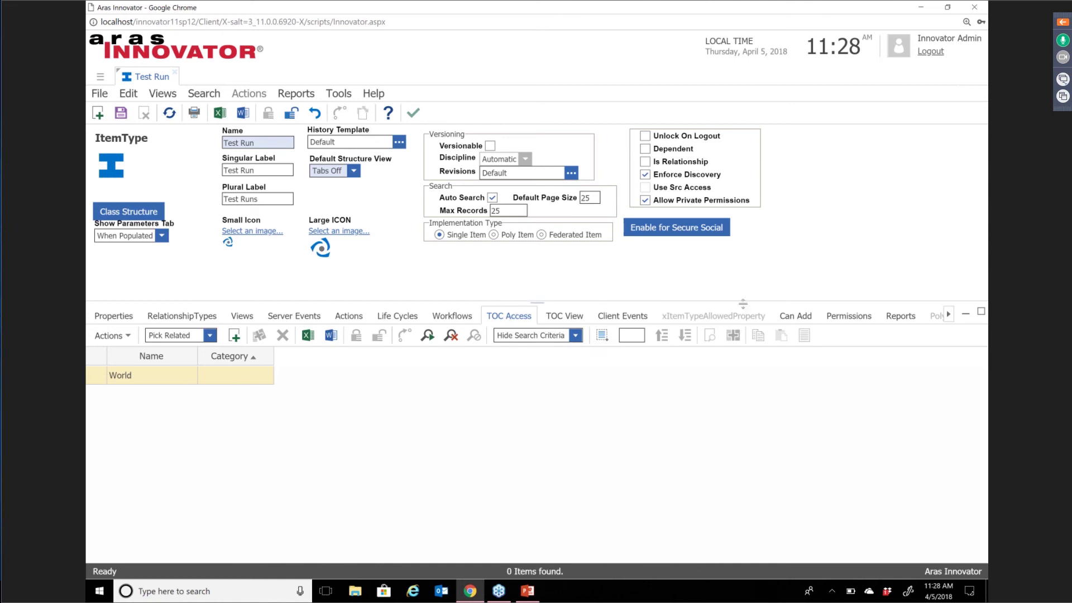
Allow the World identity to add Test Run items.
{"action": "left_click", "coordinate": [795, 316]}
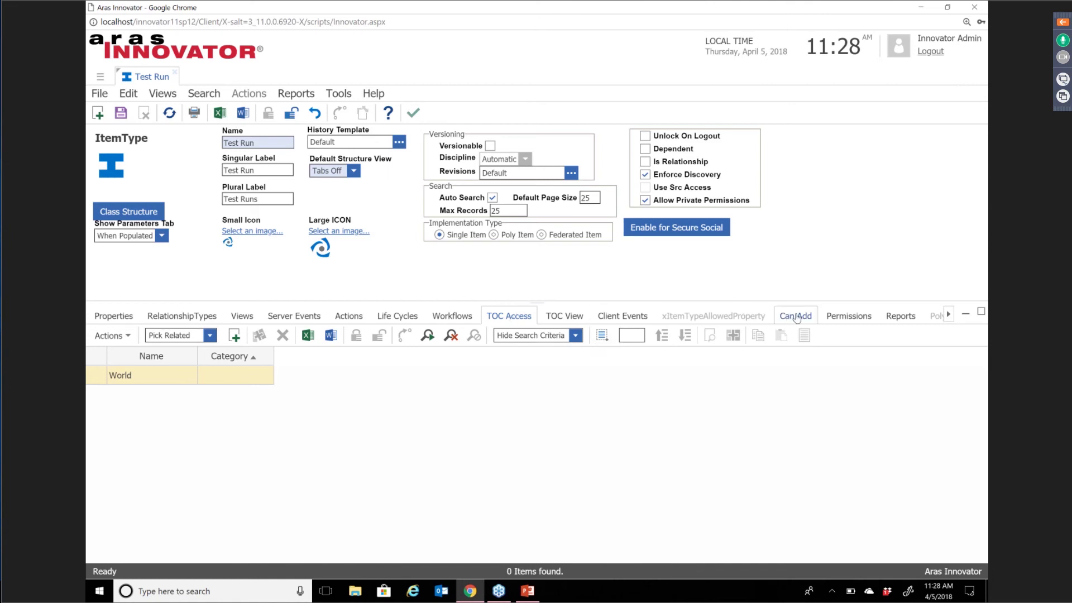
{"action": "left_click", "coordinate": [234, 335]}
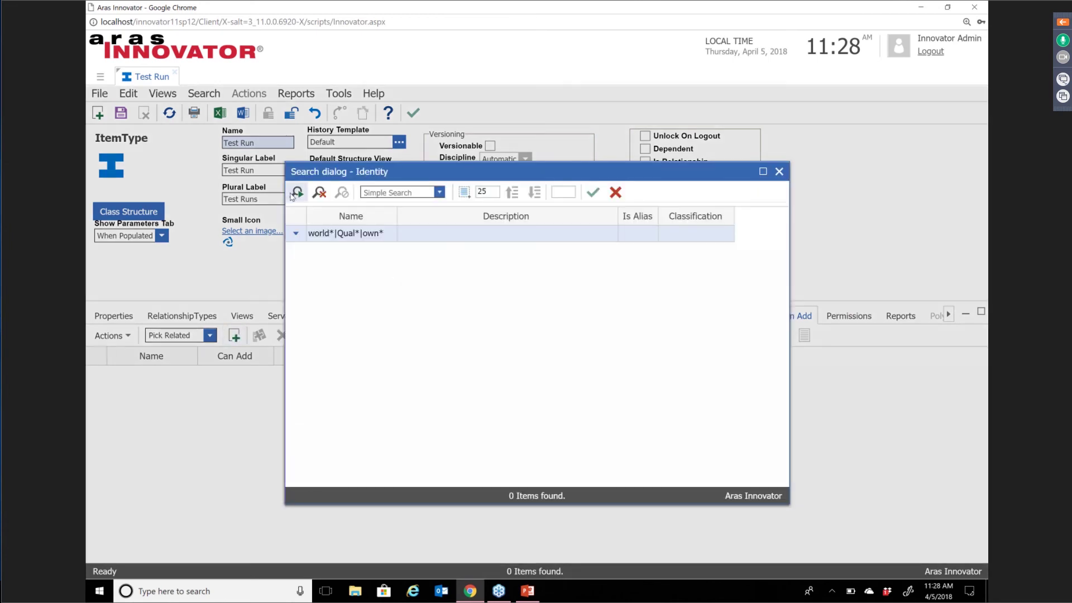
{"action": "left_click", "coordinate": [294, 193]}
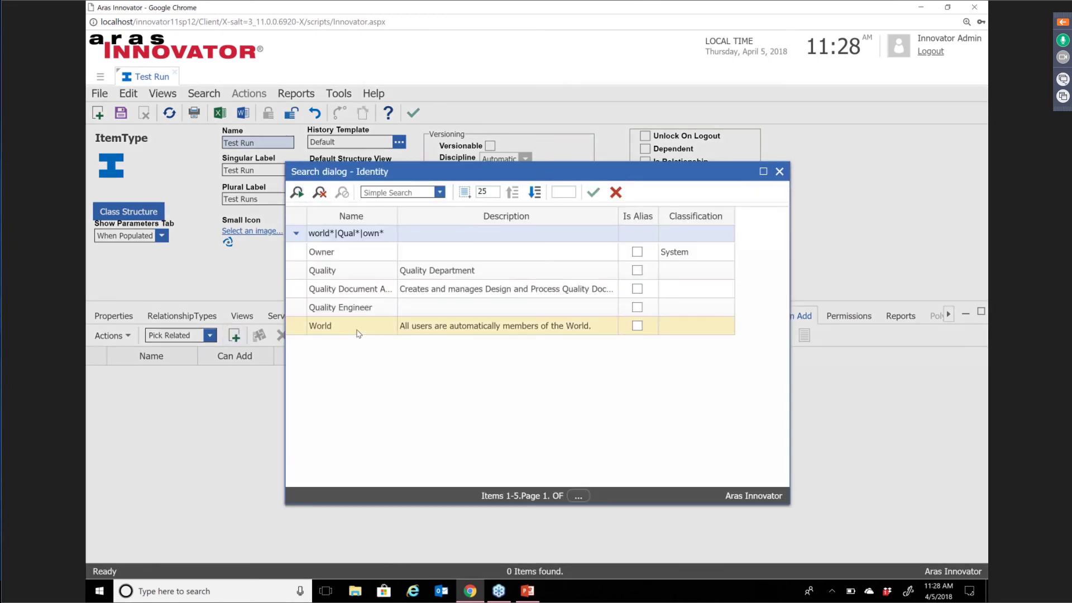
{"action": "left_click", "coordinate": [359, 326]}
{"action": "left_click", "coordinate": [780, 171]}
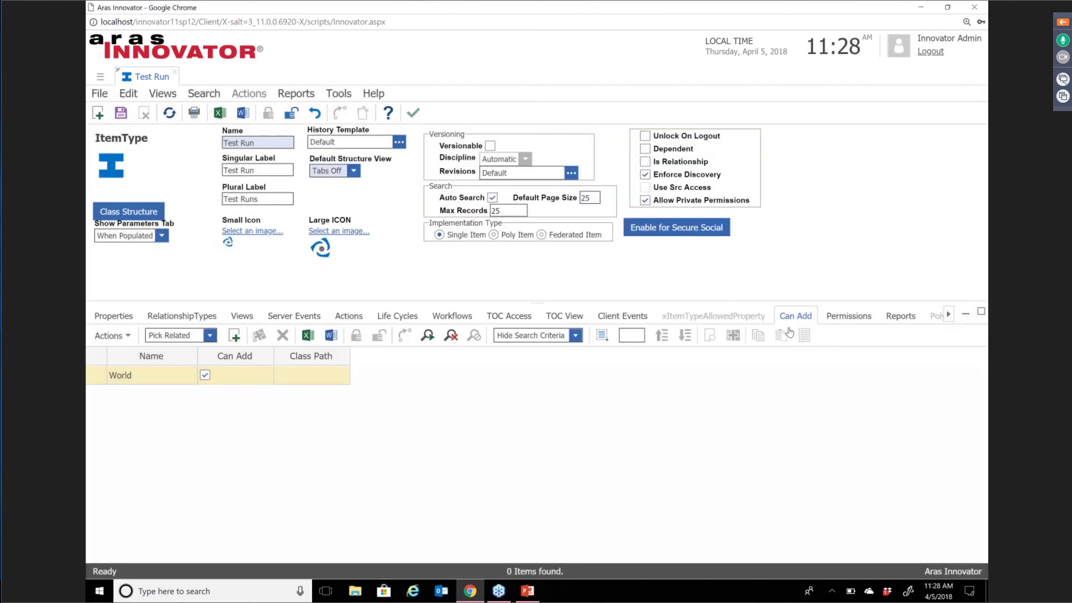
Add the Test Run - Planned permission as the default, and save, unlock and close the ItemType.
{"action": "left_click", "coordinate": [843, 321]}
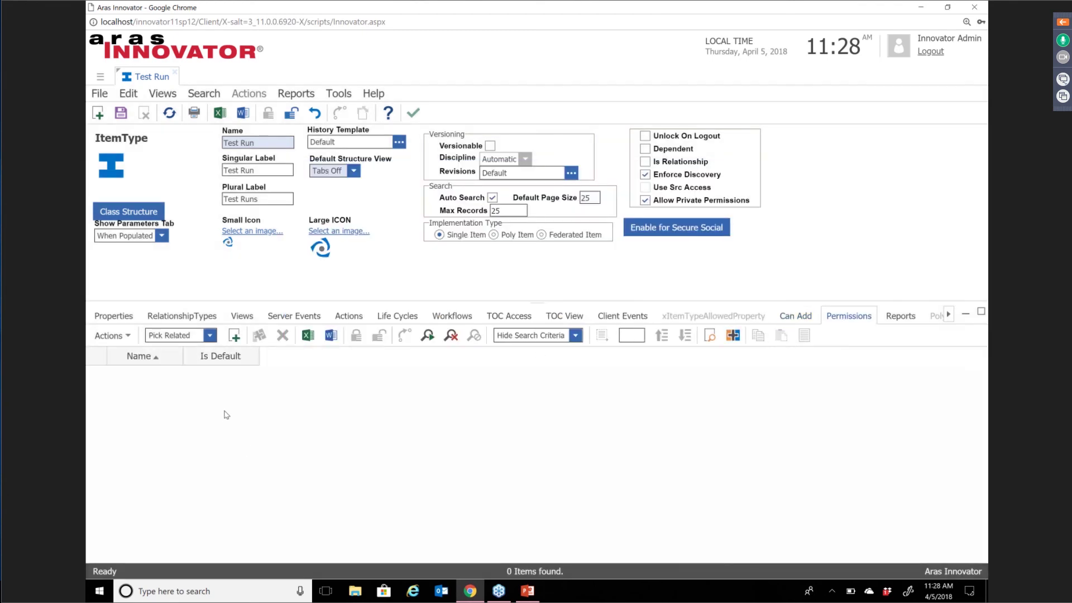
{"action": "left_click", "coordinate": [235, 335]}
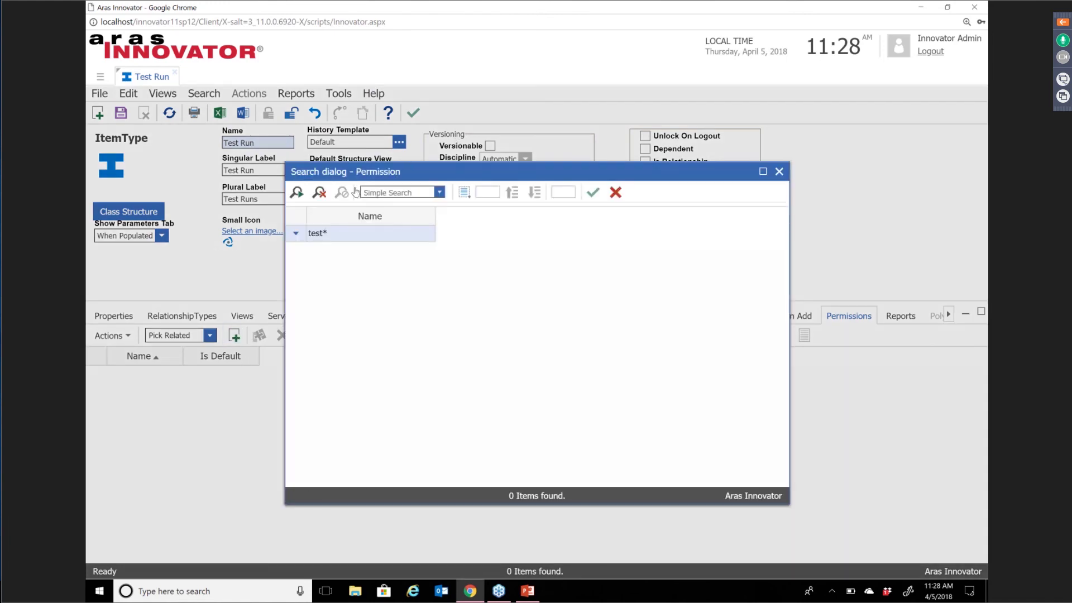
{"action": "left_click", "coordinate": [297, 192]}
{"action": "left_click", "coordinate": [353, 290]}
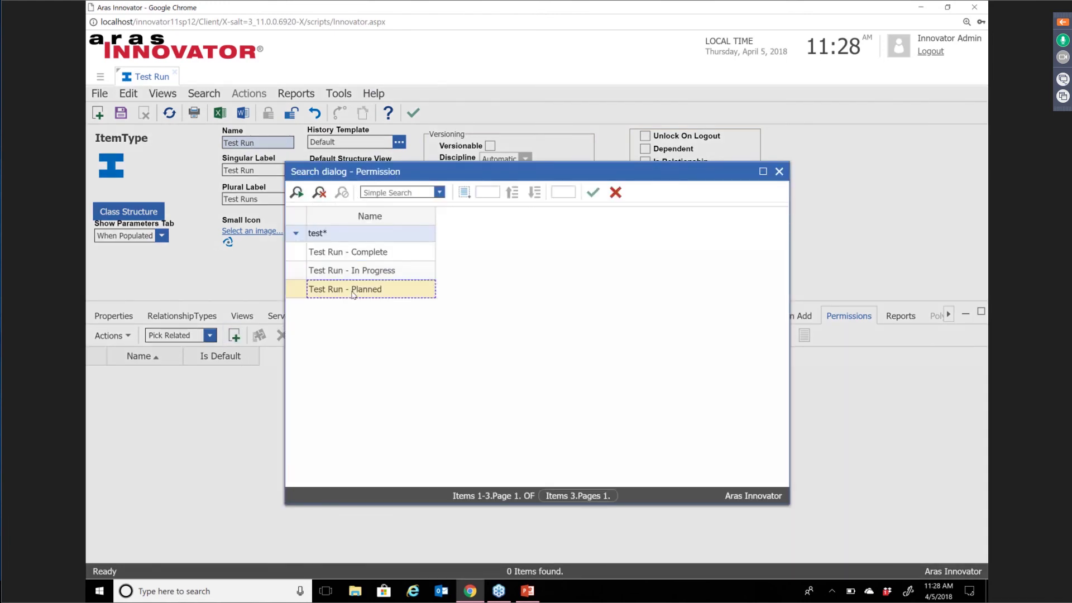
{"action": "double_click", "coordinate": [396, 294]}
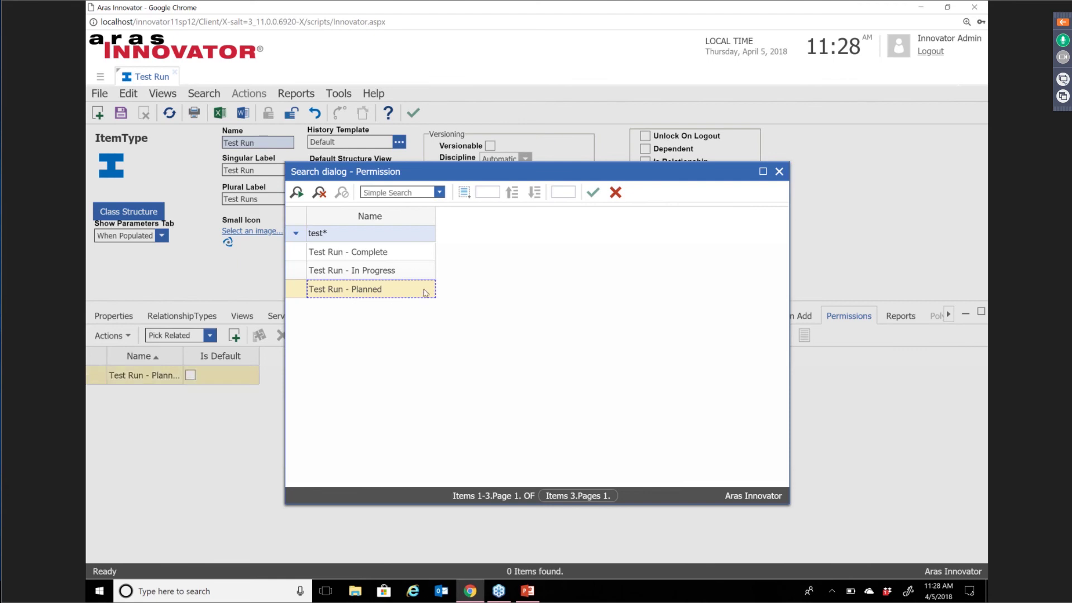
{"action": "left_click", "coordinate": [779, 172]}
{"action": "left_click", "coordinate": [190, 376]}
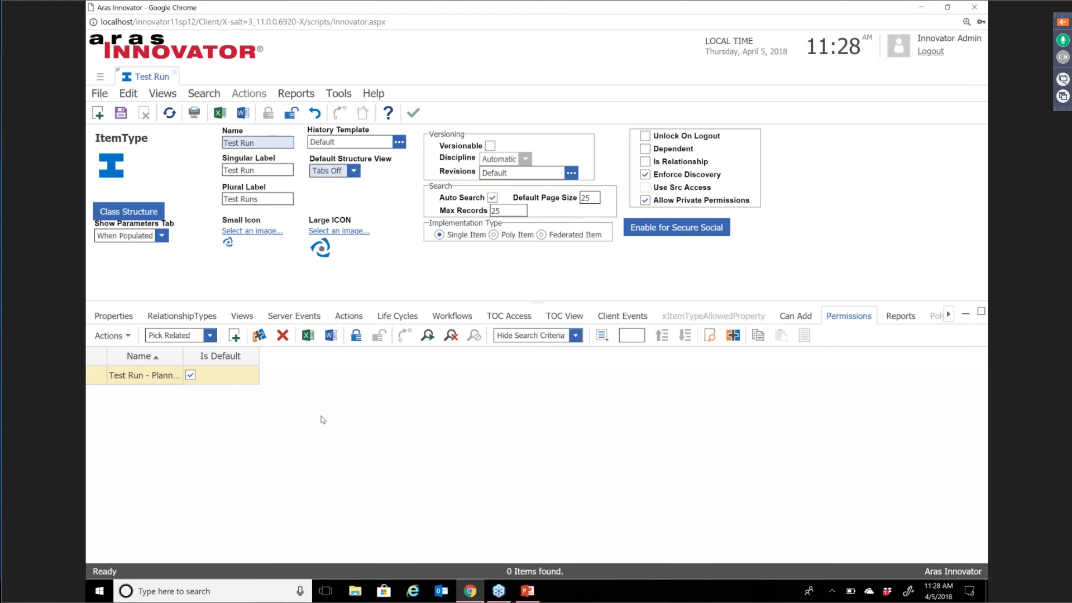
{"action": "left_click", "coordinate": [412, 116]}
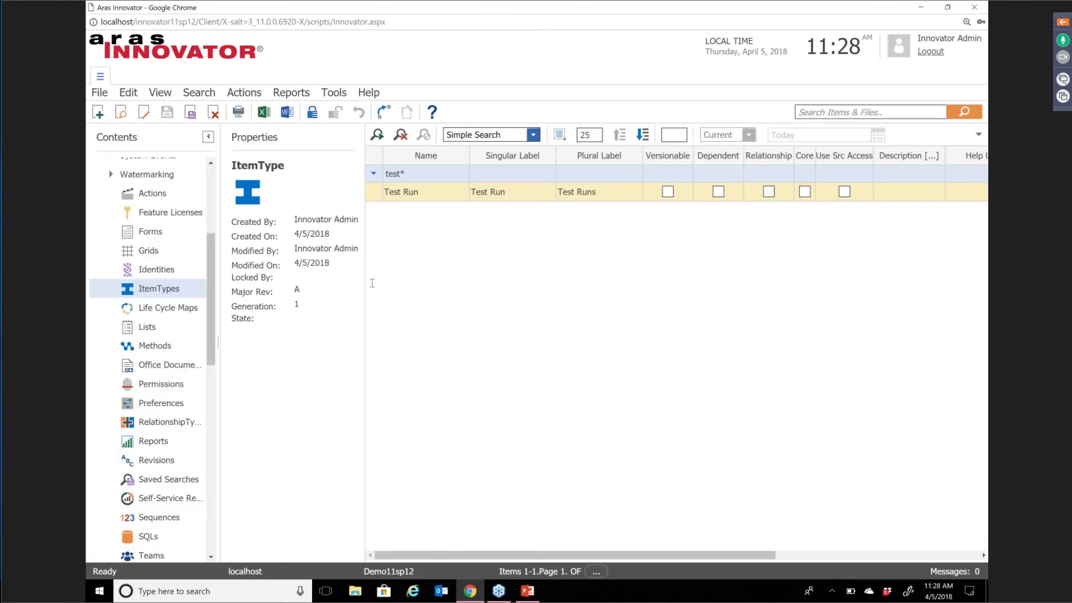
Collapse the Administration section of the contents tree, open Test Runs and run a search for existing items.
{"action": "scroll", "coordinate": [211, 272], "scroll_direction": "up", "scroll_amount": 4}
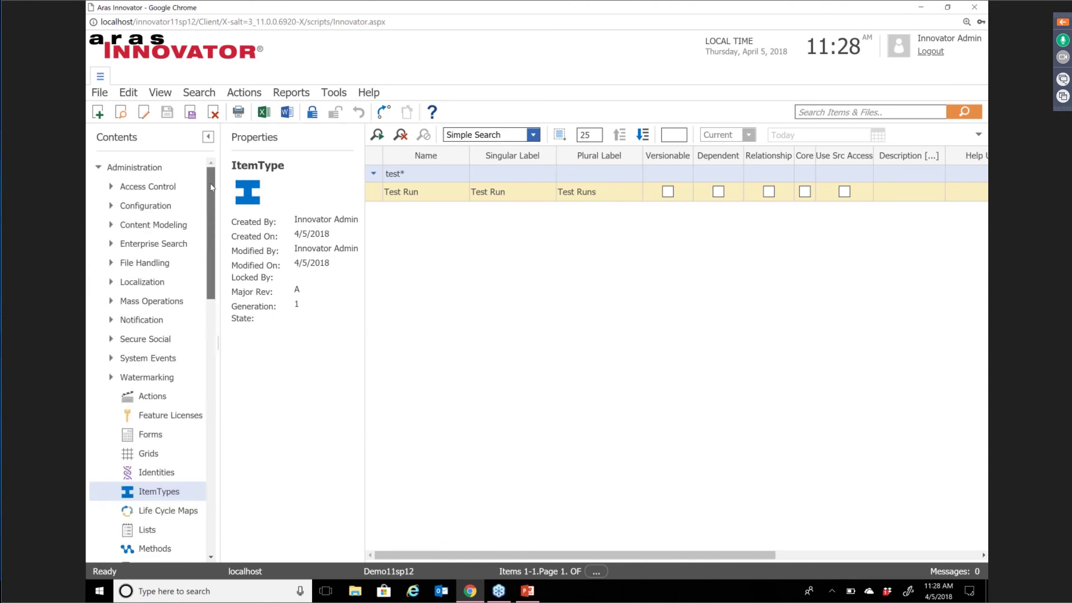
{"action": "left_click", "coordinate": [99, 168]}
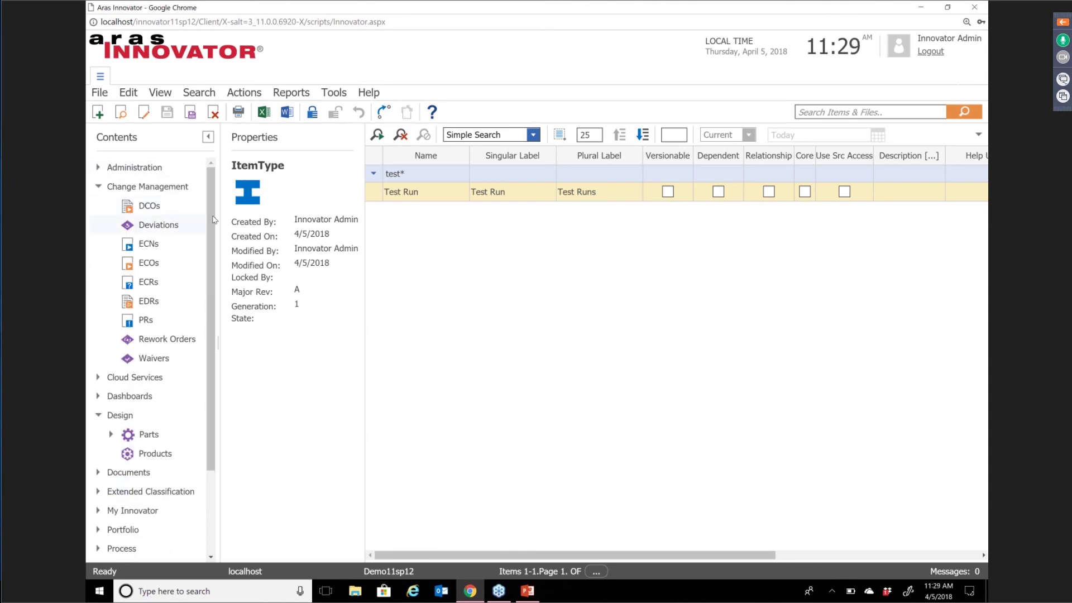
{"action": "scroll", "coordinate": [219, 353], "scroll_direction": "down", "scroll_amount": 3}
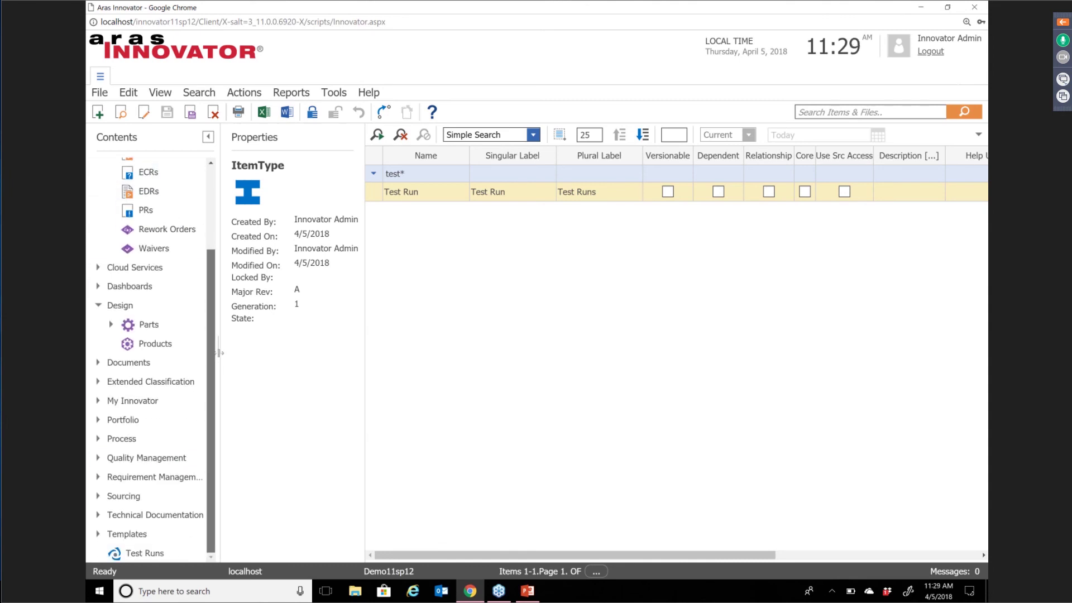
{"action": "double_click", "coordinate": [140, 554]}
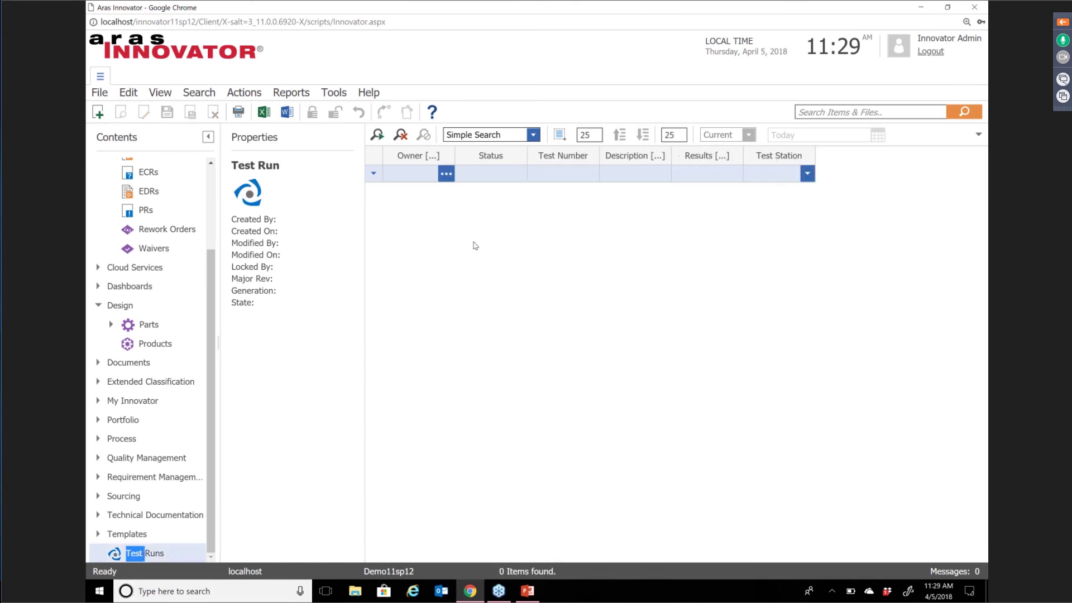
{"action": "left_click", "coordinate": [377, 134]}
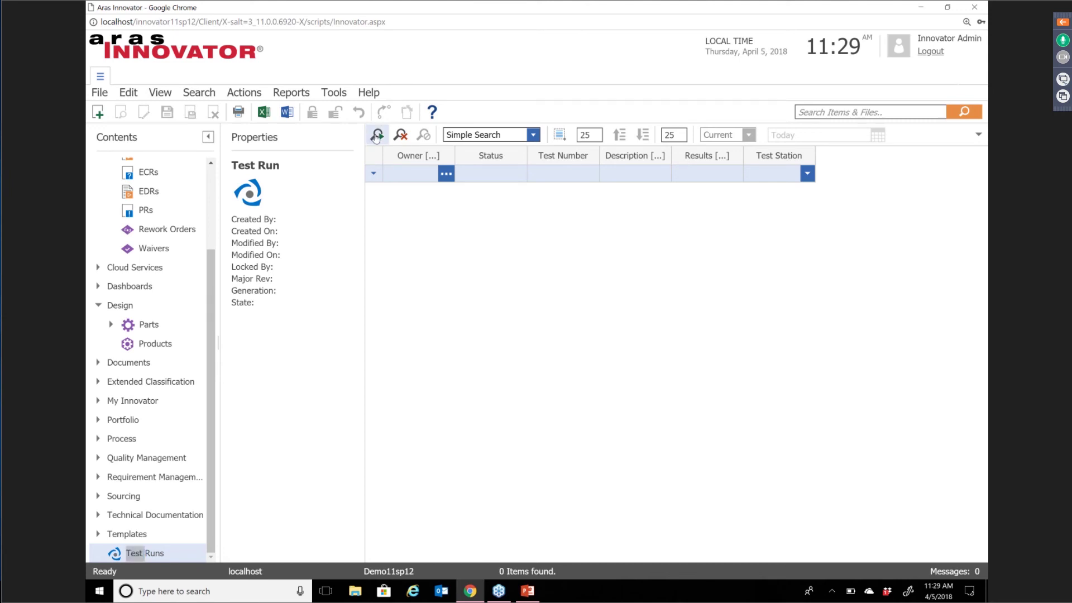
Create and save a new test run, entering "My first test run" as its description and Station A as its test station.
{"action": "left_click", "coordinate": [97, 112]}
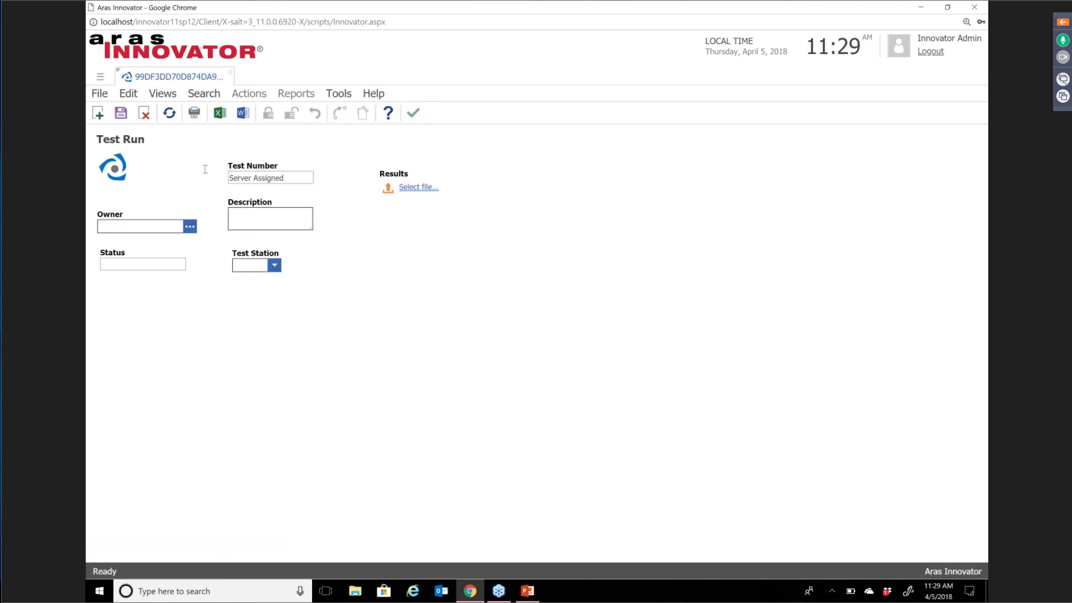
{"action": "left_click", "coordinate": [121, 113]}
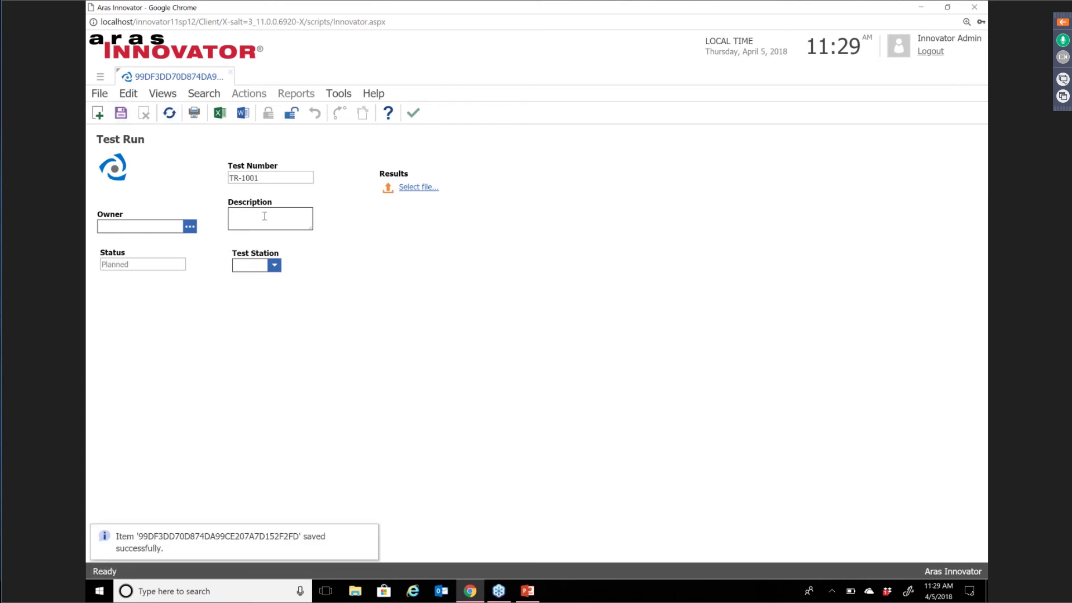
{"action": "type", "text": "My first test run"}
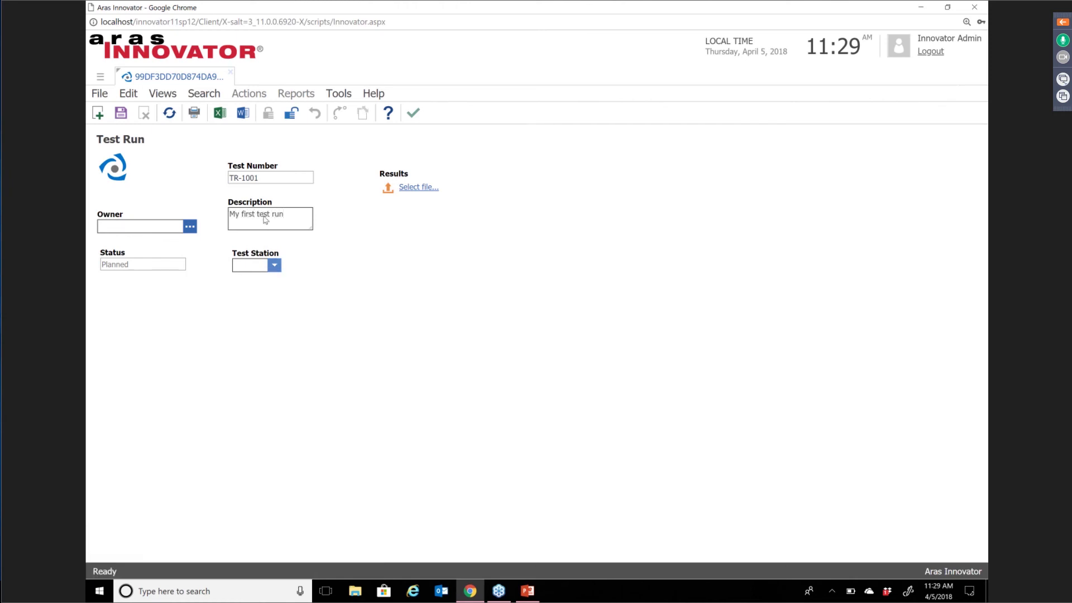
{"action": "left_click", "coordinate": [274, 266]}
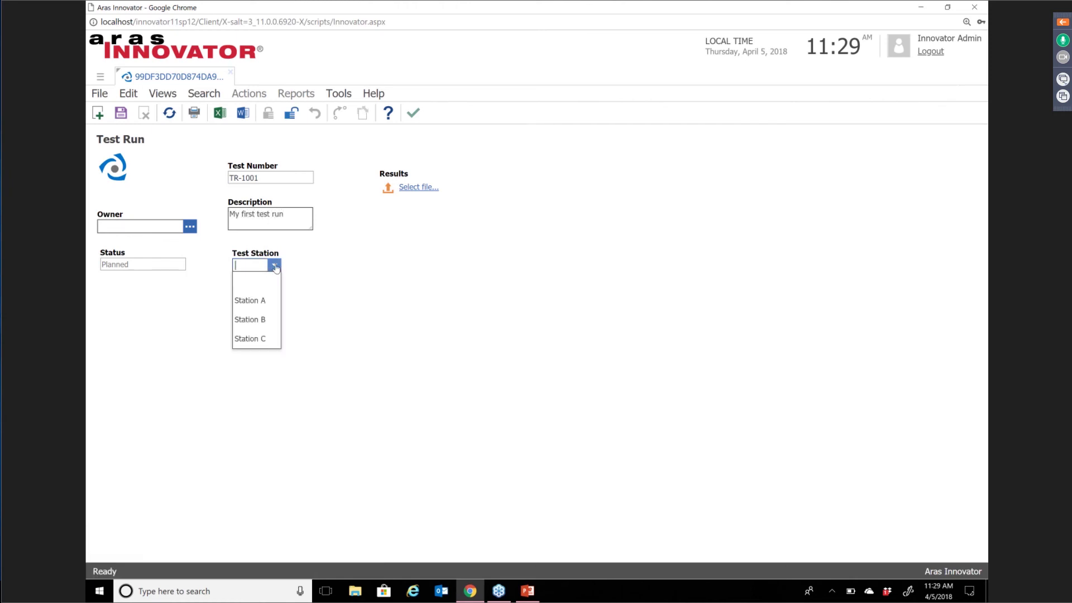
{"action": "left_click", "coordinate": [254, 300]}
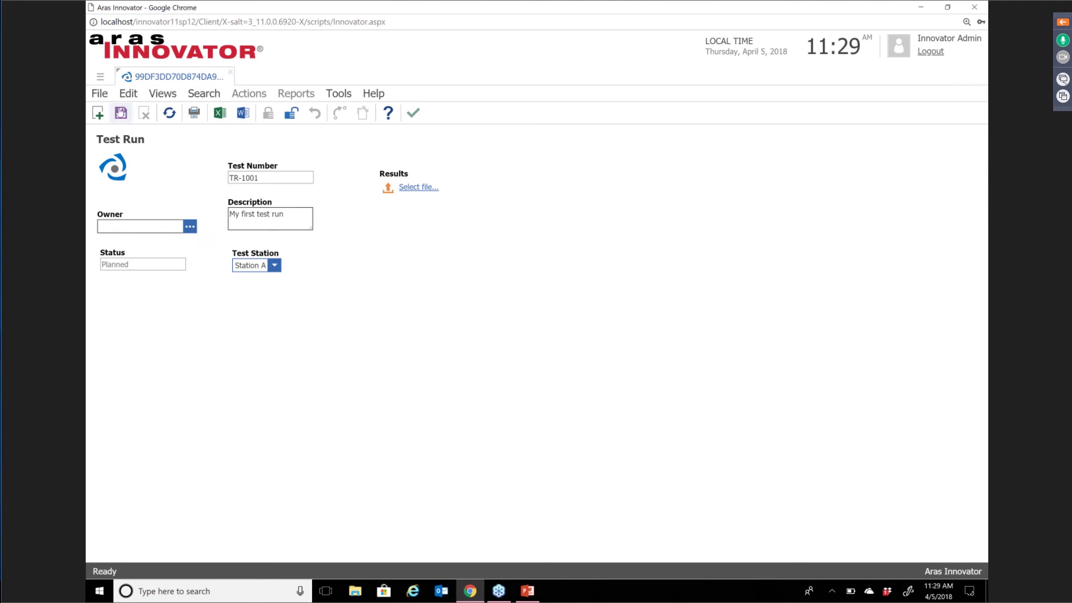
Search the identities for inn* and assign Innovator Admin as the owner of the test run.
{"action": "left_click", "coordinate": [192, 226]}
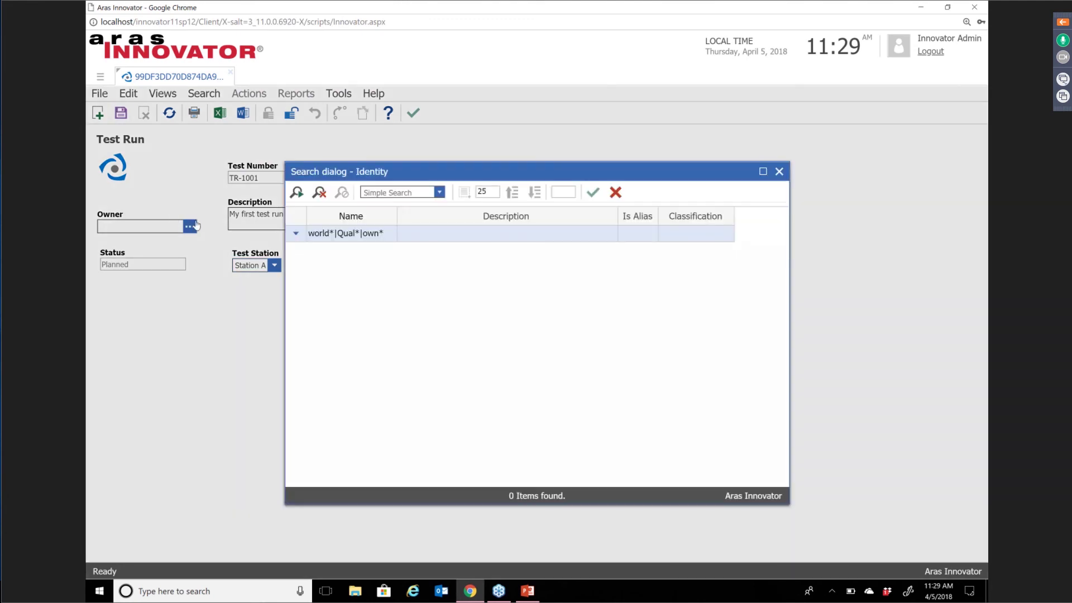
{"action": "left_click", "coordinate": [294, 192]}
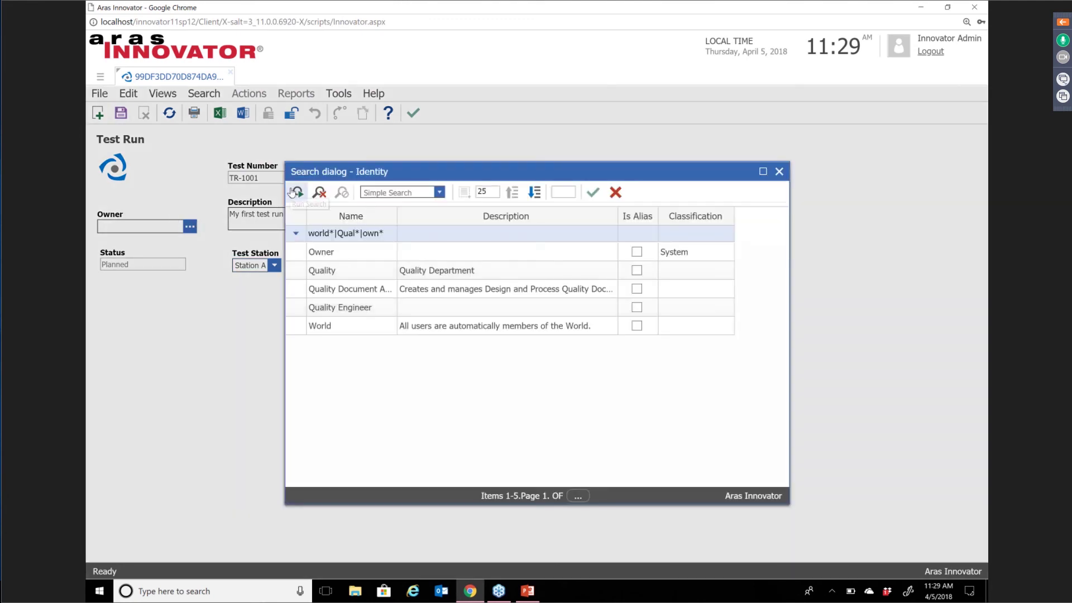
{"action": "left_click", "coordinate": [389, 233]}
{"action": "key", "text": "BackSpace"}
{"action": "key", "text": "BackSpace"}
{"action": "key", "text": "BackSpace"}
{"action": "key", "text": "BackSpace"}
{"action": "key", "text": "BackSpace"}
{"action": "key", "text": "BackSpace"}
{"action": "key", "text": "BackSpace"}
{"action": "key", "text": "BackSpace"}
{"action": "key", "text": "BackSpace"}
{"action": "key", "text": "BackSpace"}
{"action": "key", "text": "BackSpace"}
{"action": "key", "text": "BackSpace"}
{"action": "key", "text": "BackSpace"}
{"action": "key", "text": "BackSpace"}
{"action": "key", "text": "BackSpace"}
{"action": "key", "text": "BackSpace"}
{"action": "key", "text": "BackSpace"}
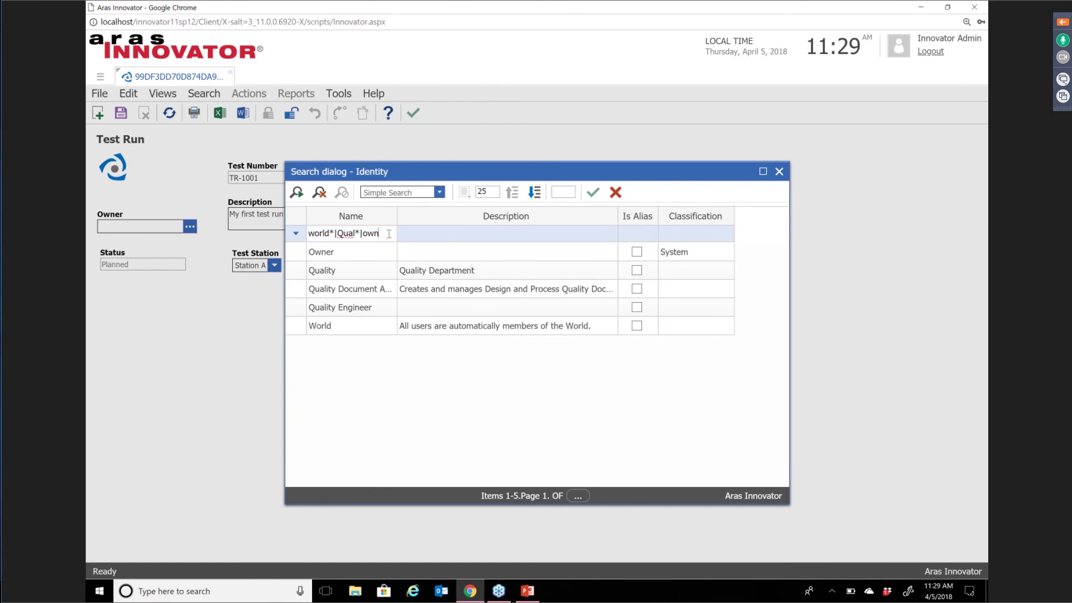
{"action": "type", "text": "inn*"}
{"action": "key", "text": "Return"}
{"action": "double_click", "coordinate": [386, 249]}
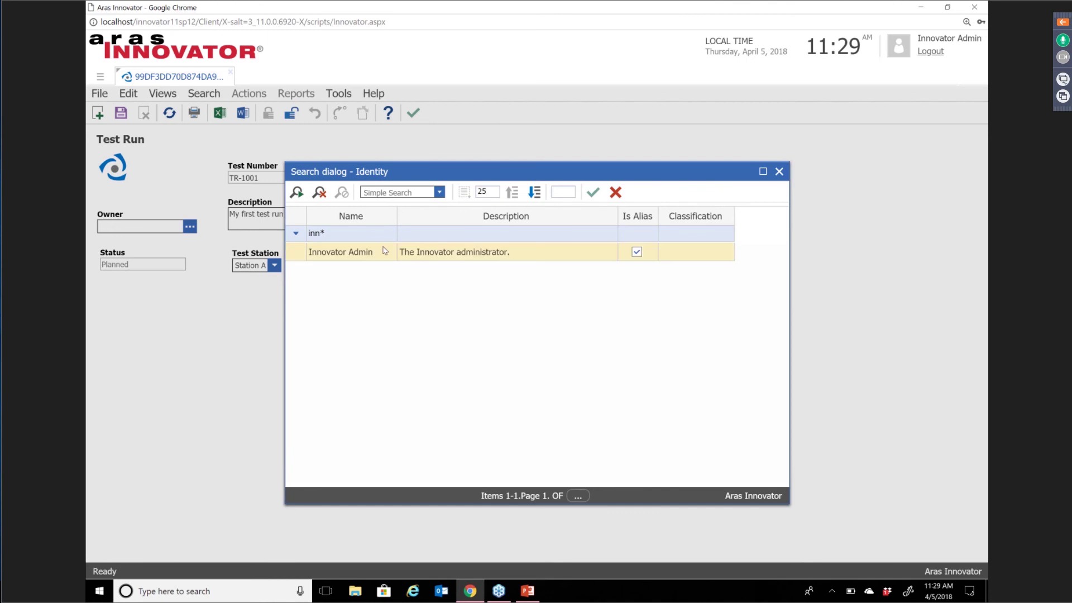
Attach the text file Demo Focus.txt from the Documents folder as the test run's results and save the item.
{"action": "left_click", "coordinate": [402, 193]}
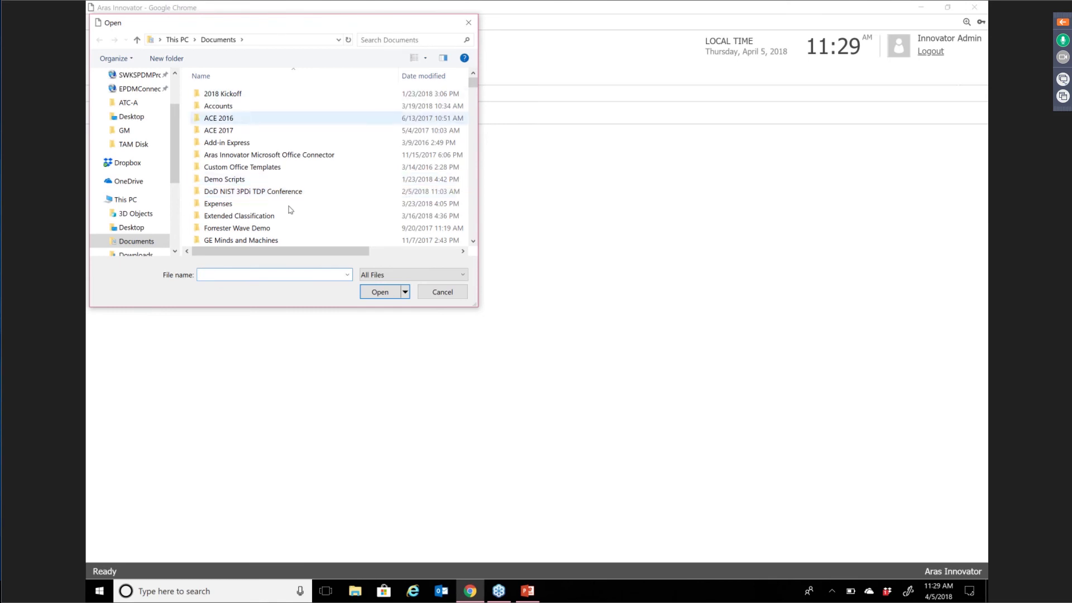
{"action": "type", "text": "*"}
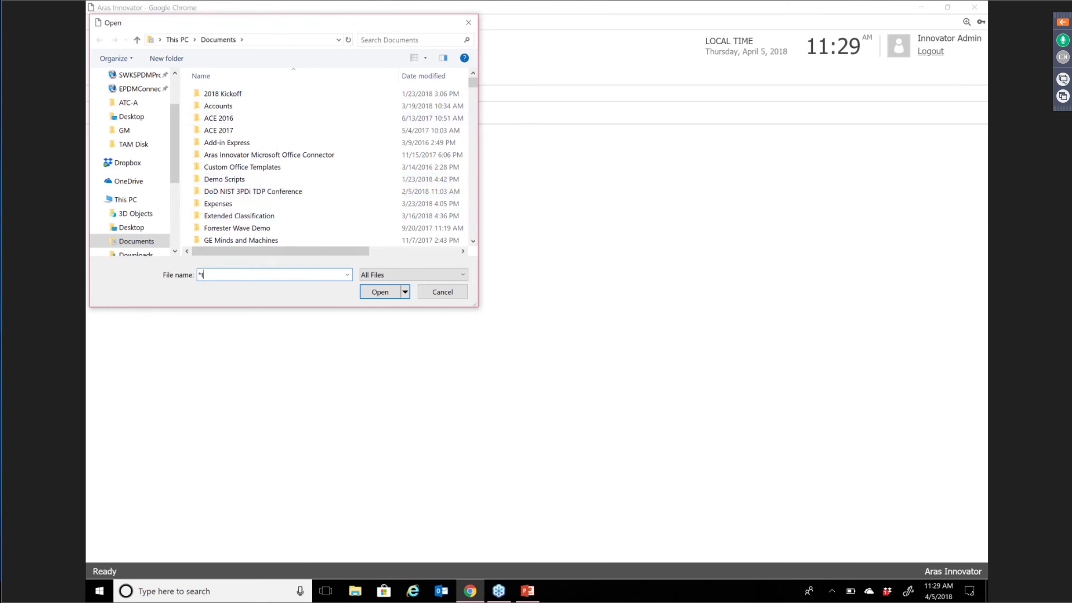
{"action": "type", "text": ".txt"}
{"action": "key", "text": "BackSpace"}
{"action": "key", "text": "BackSpace"}
{"action": "type", "text": "xt"}
{"action": "key", "text": "Return"}
{"action": "scroll", "coordinate": [255, 162], "scroll_direction": "down", "scroll_amount": 10}
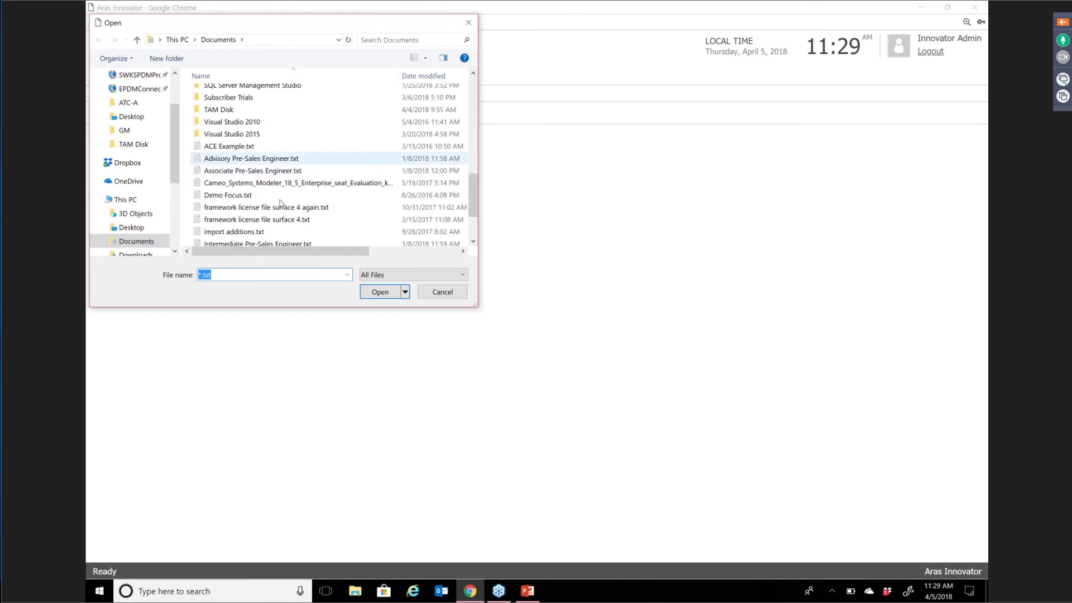
{"action": "left_click", "coordinate": [235, 196]}
{"action": "left_click", "coordinate": [368, 297]}
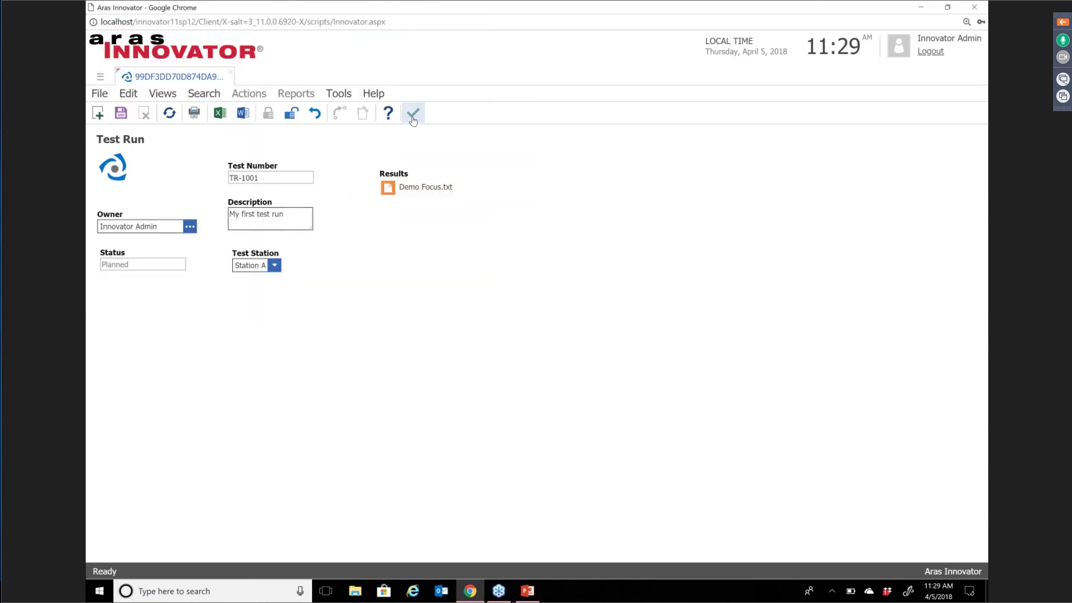
{"action": "left_click", "coordinate": [121, 113]}
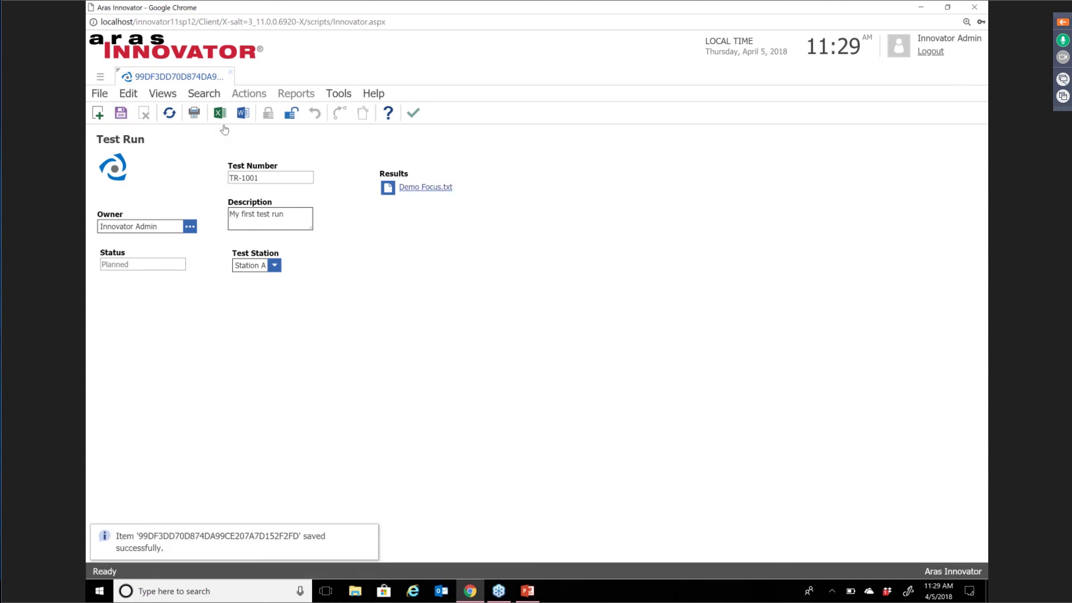
View the test run's life cycle map, examine its current state and transitions, and close the map.
{"action": "left_click", "coordinate": [161, 94]}
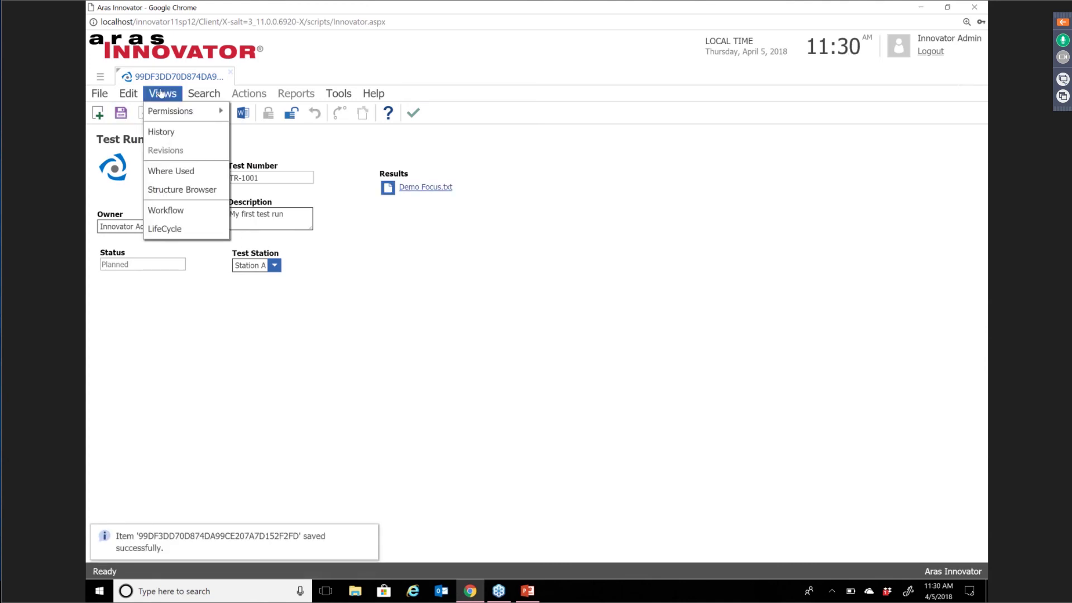
{"action": "left_click", "coordinate": [156, 232]}
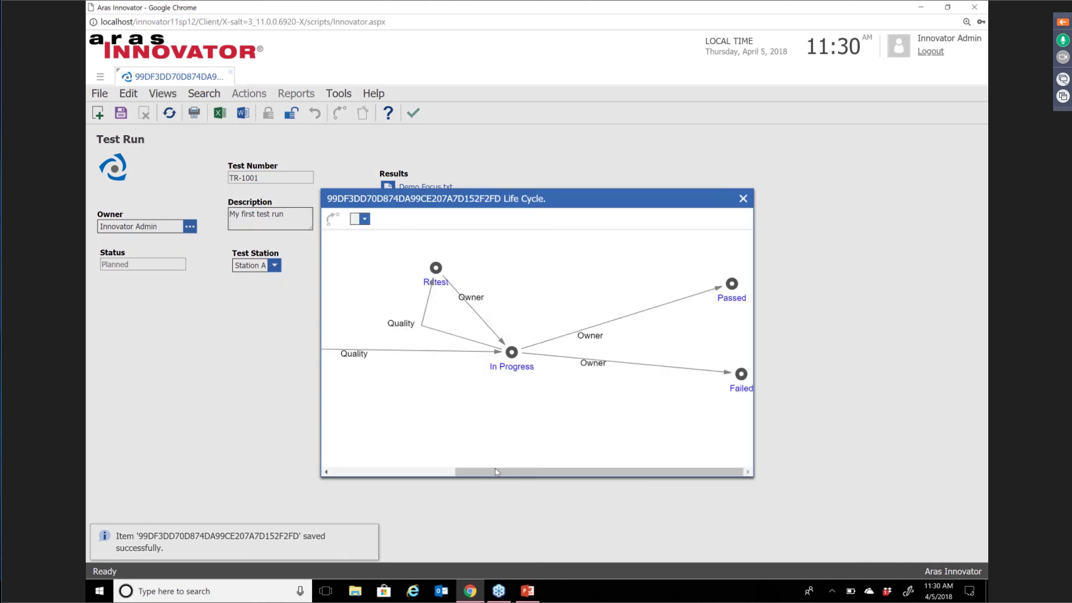
{"action": "left_click_drag", "start_coordinate": [497, 472], "coordinate": [315, 466]}
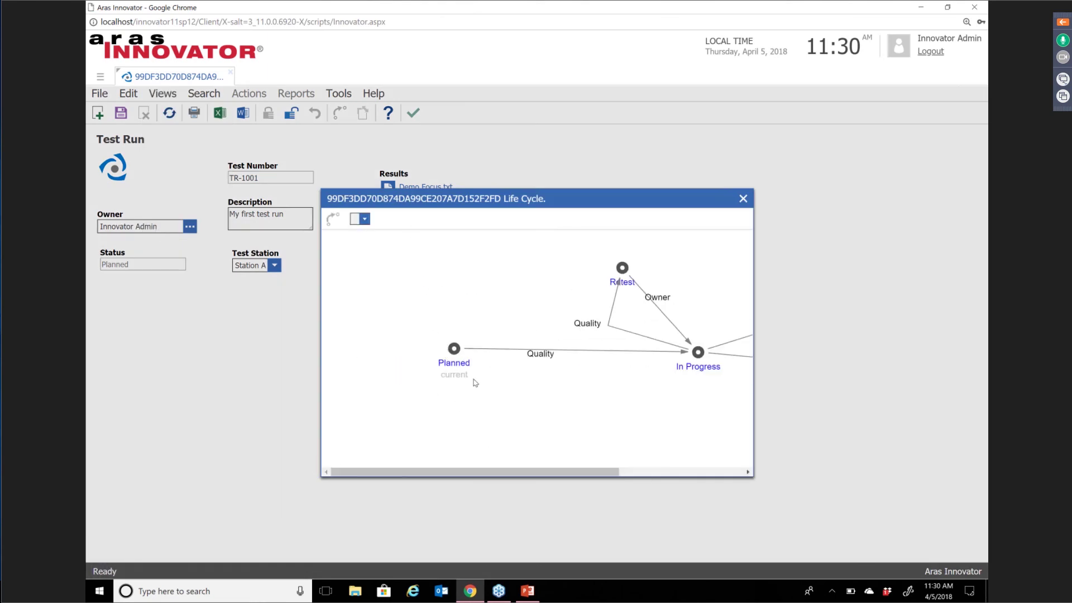
{"action": "left_click", "coordinate": [743, 199]}
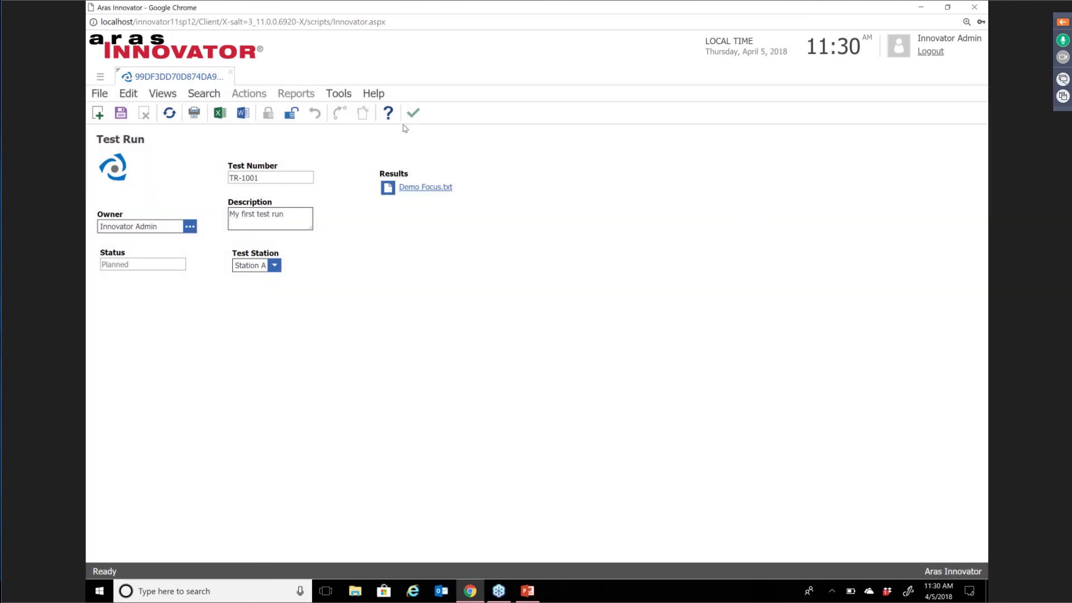
Unlock the test run and promote it to the In Progress state.
{"action": "left_click", "coordinate": [293, 118]}
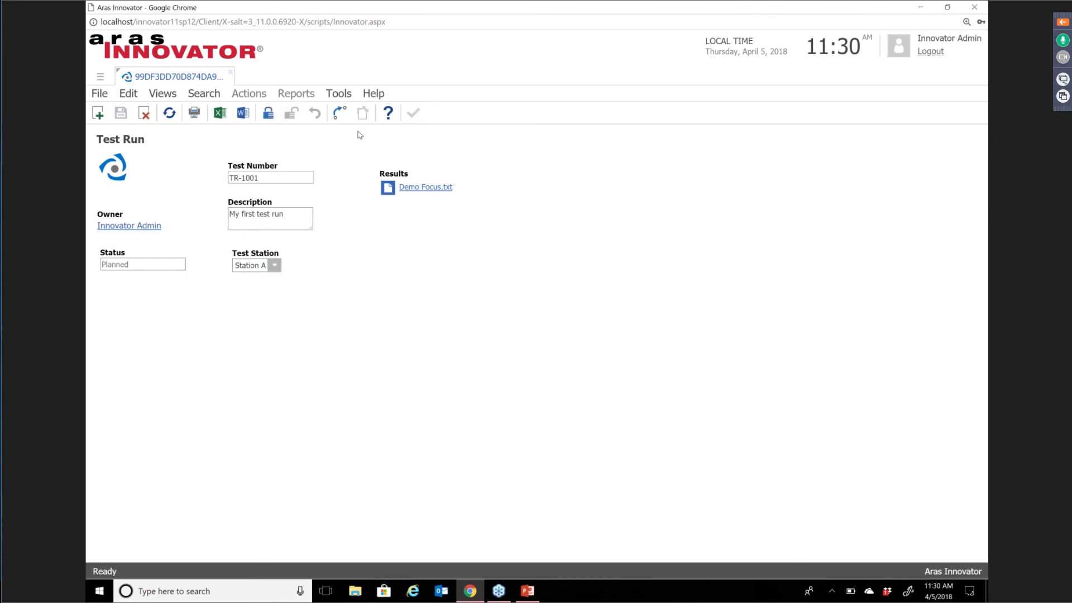
{"action": "left_click", "coordinate": [340, 114]}
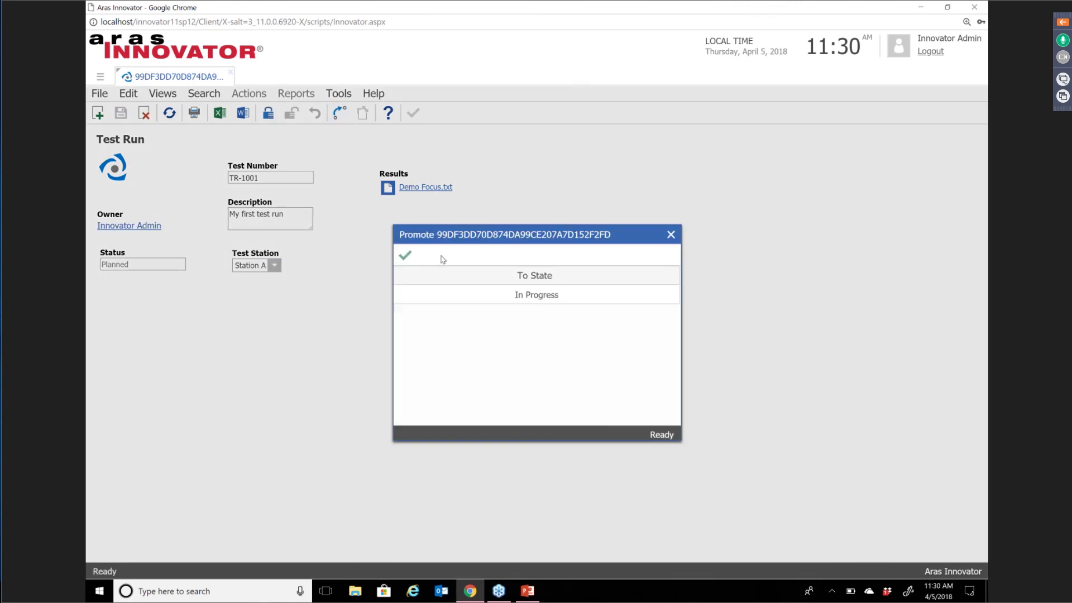
{"action": "left_click", "coordinate": [448, 296]}
{"action": "left_click", "coordinate": [405, 256]}
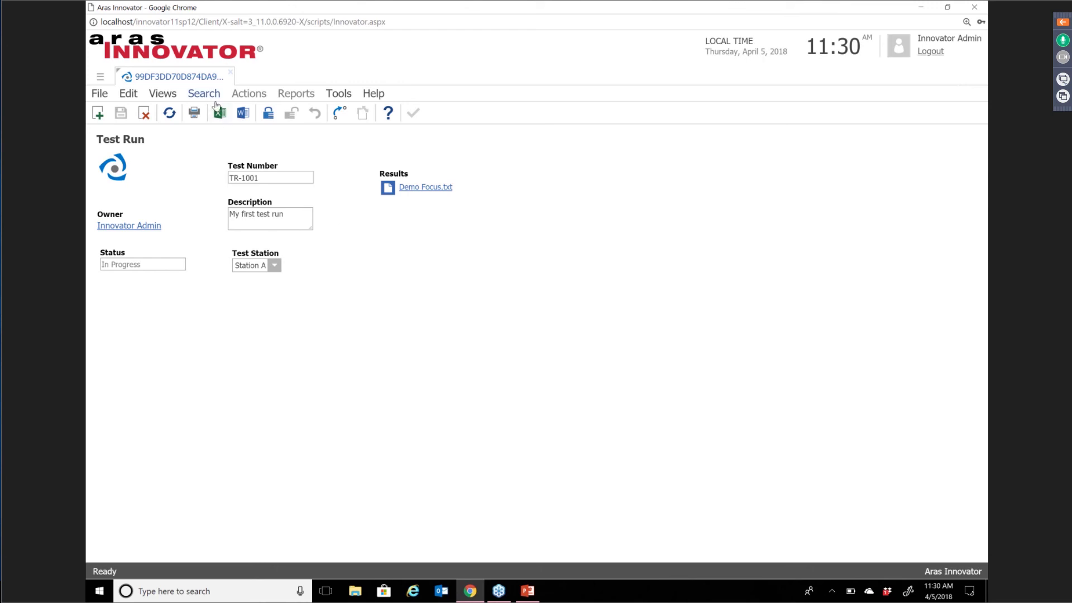
Close the test run item and collapse the Change Management section of the contents tree.
{"action": "left_click", "coordinate": [229, 79]}
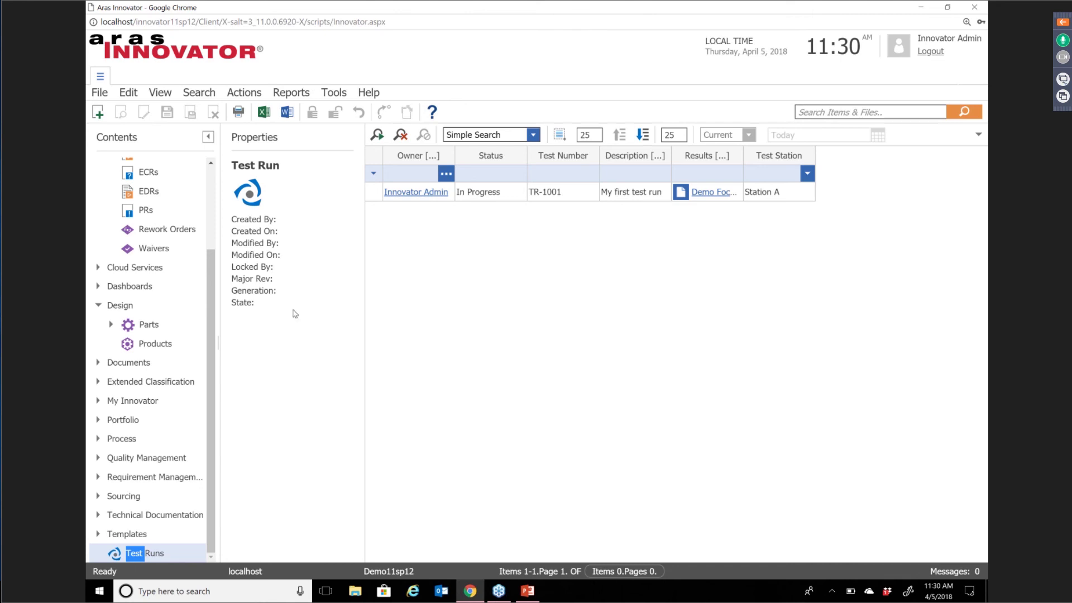
{"action": "left_click_drag", "start_coordinate": [211, 332], "coordinate": [210, 219]}
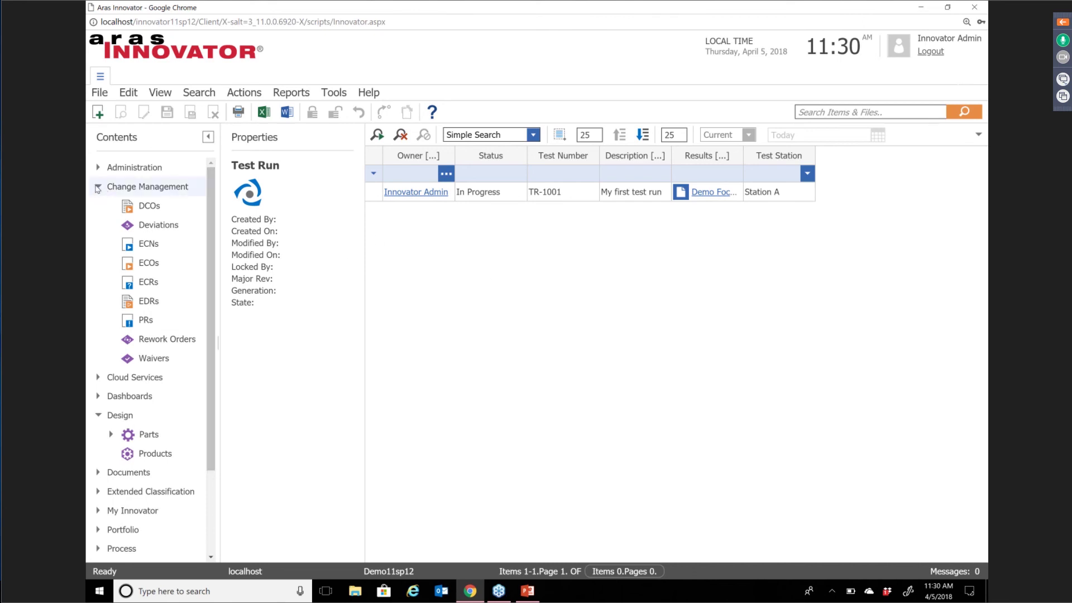
{"action": "left_click", "coordinate": [98, 188]}
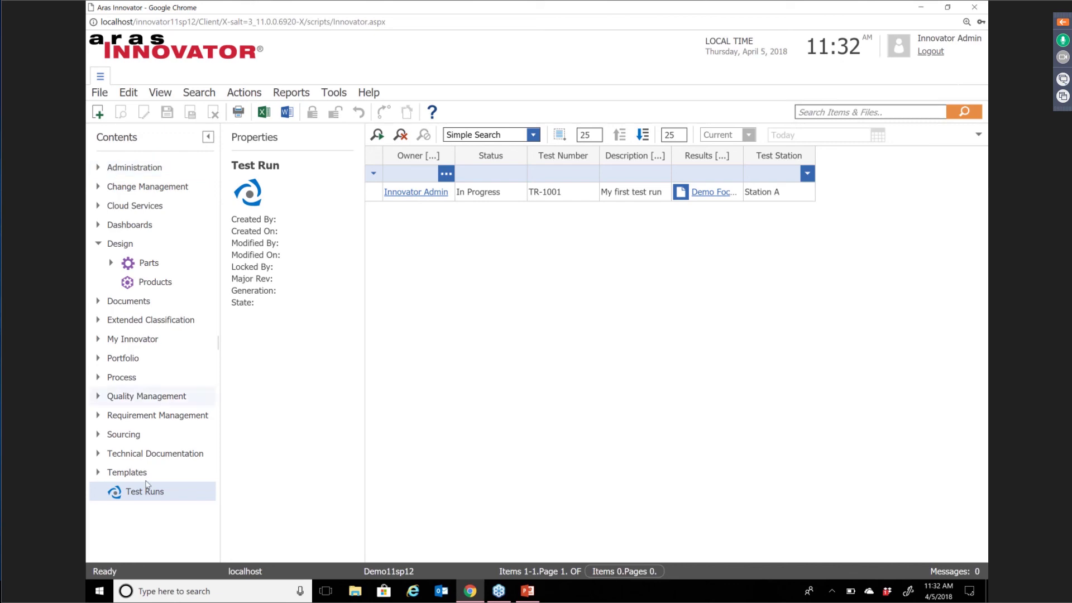
Switch to the Aras website in Internet Explorer, open the community Projects page and look through the listed projects.
{"action": "left_click", "coordinate": [414, 590]}
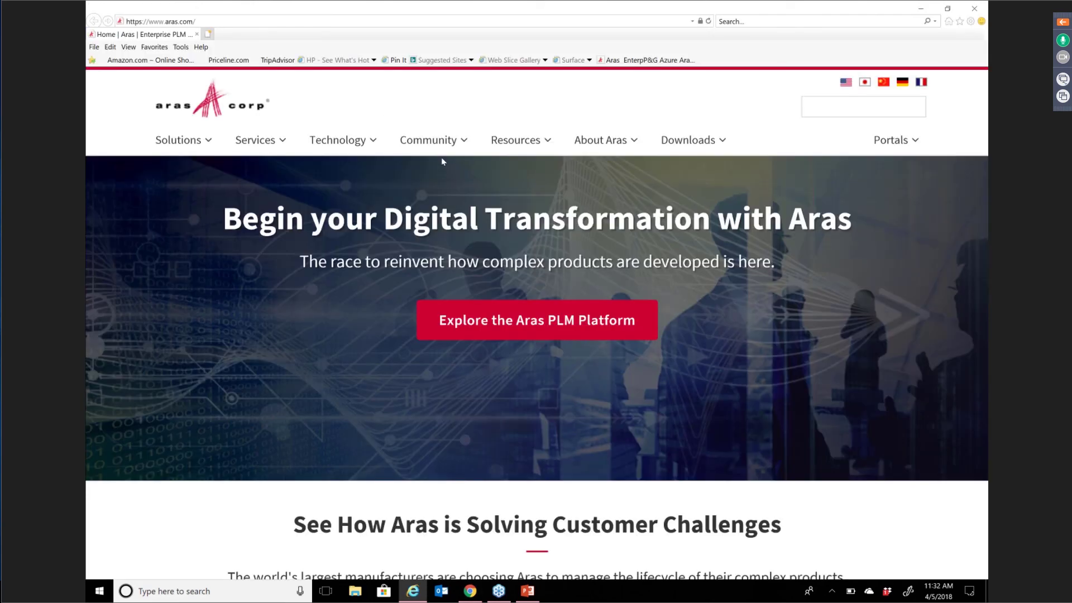
{"action": "left_click", "coordinate": [439, 144]}
{"action": "left_click", "coordinate": [422, 202]}
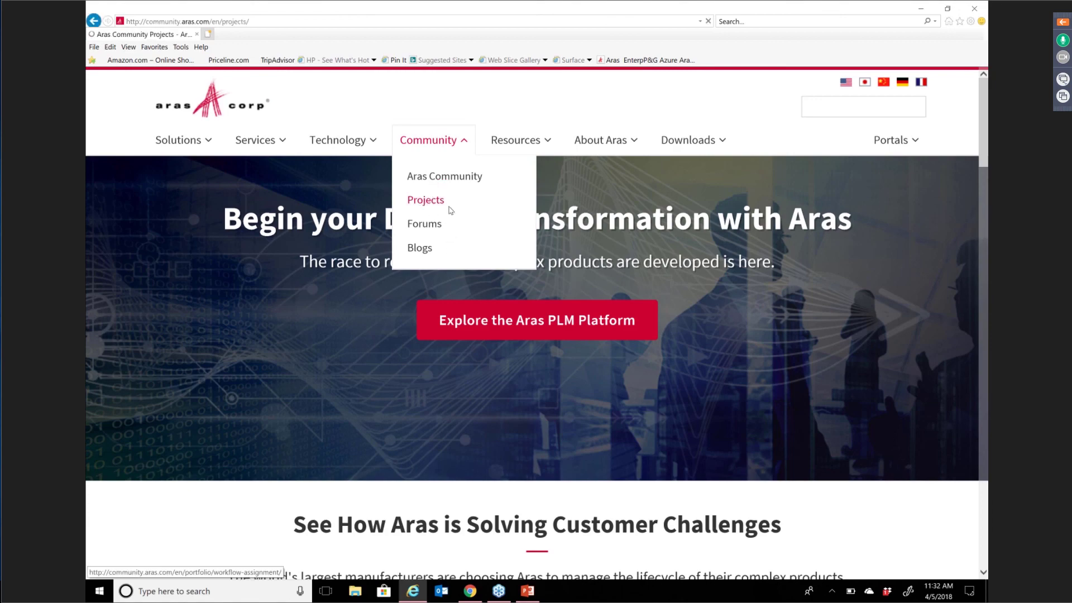
{"action": "scroll", "coordinate": [529, 332], "scroll_direction": "down", "scroll_amount": 5}
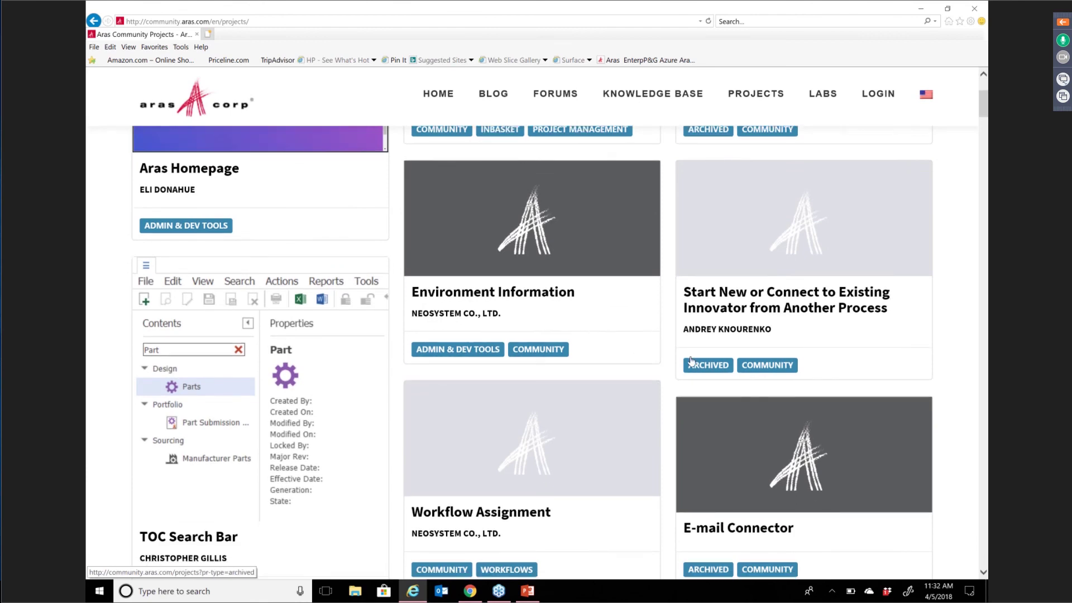
{"action": "scroll", "coordinate": [691, 365], "scroll_direction": "down", "scroll_amount": 1}
{"action": "scroll", "coordinate": [691, 364], "scroll_direction": "down", "scroll_amount": 5}
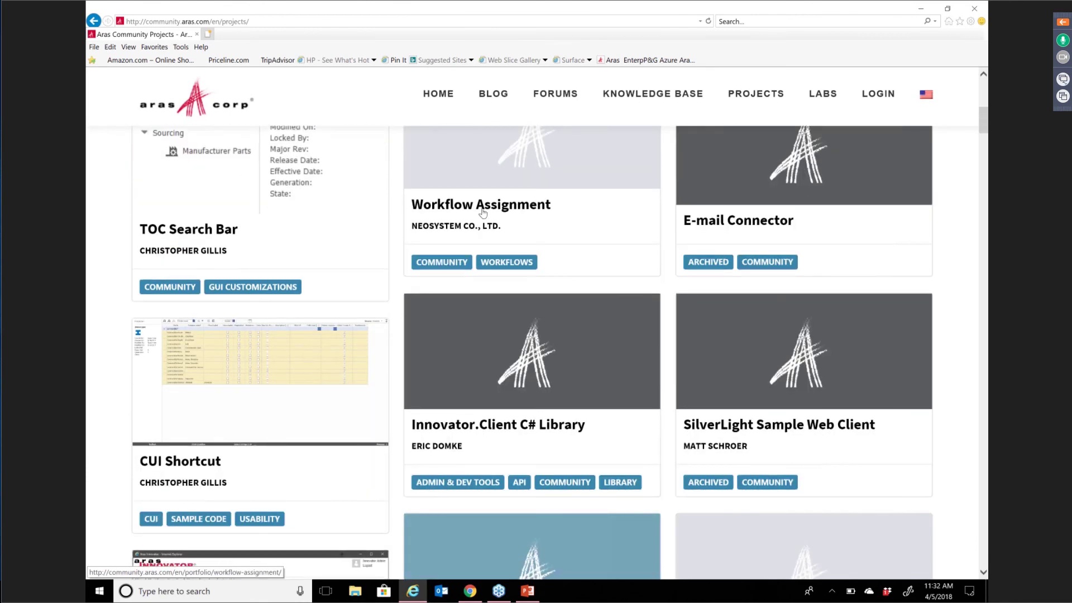
{"action": "scroll", "coordinate": [483, 213], "scroll_direction": "up", "scroll_amount": 1}
{"action": "scroll", "coordinate": [356, 298], "scroll_direction": "down", "scroll_amount": 4}
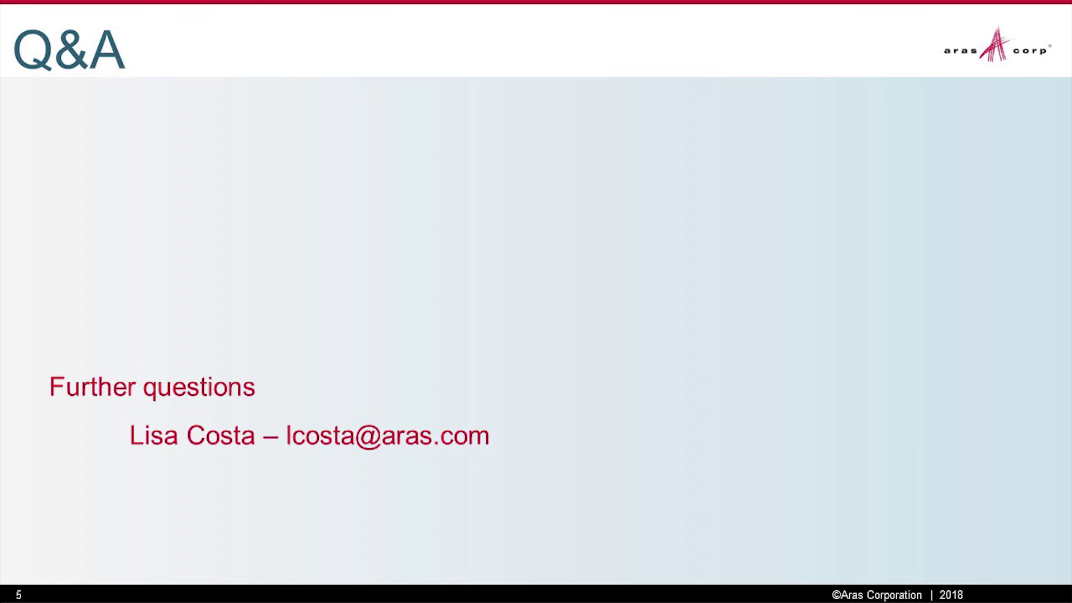
{"action": "key", "text": "Right"}
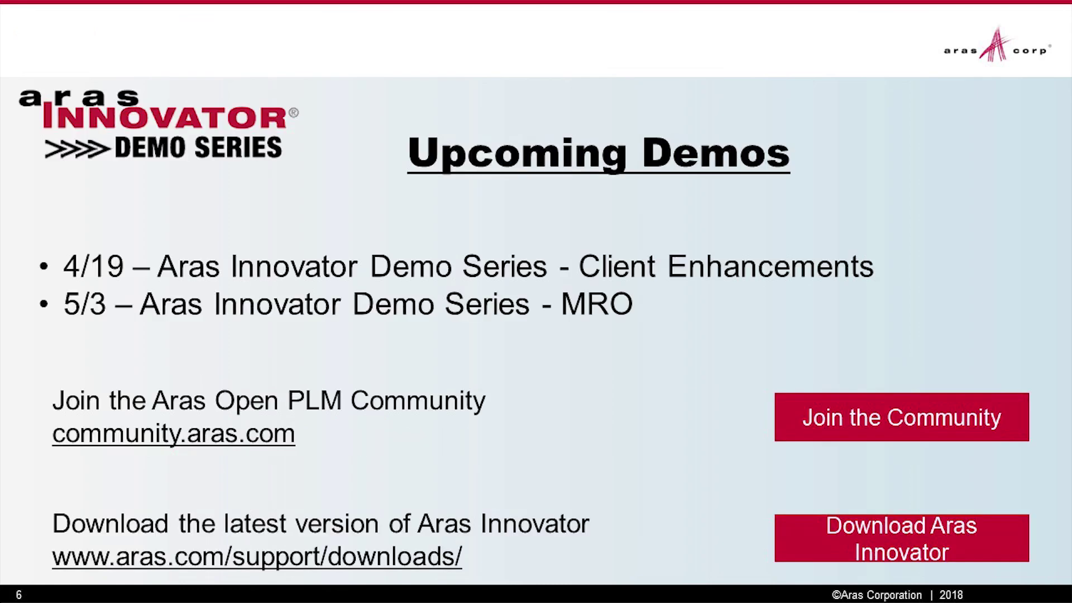